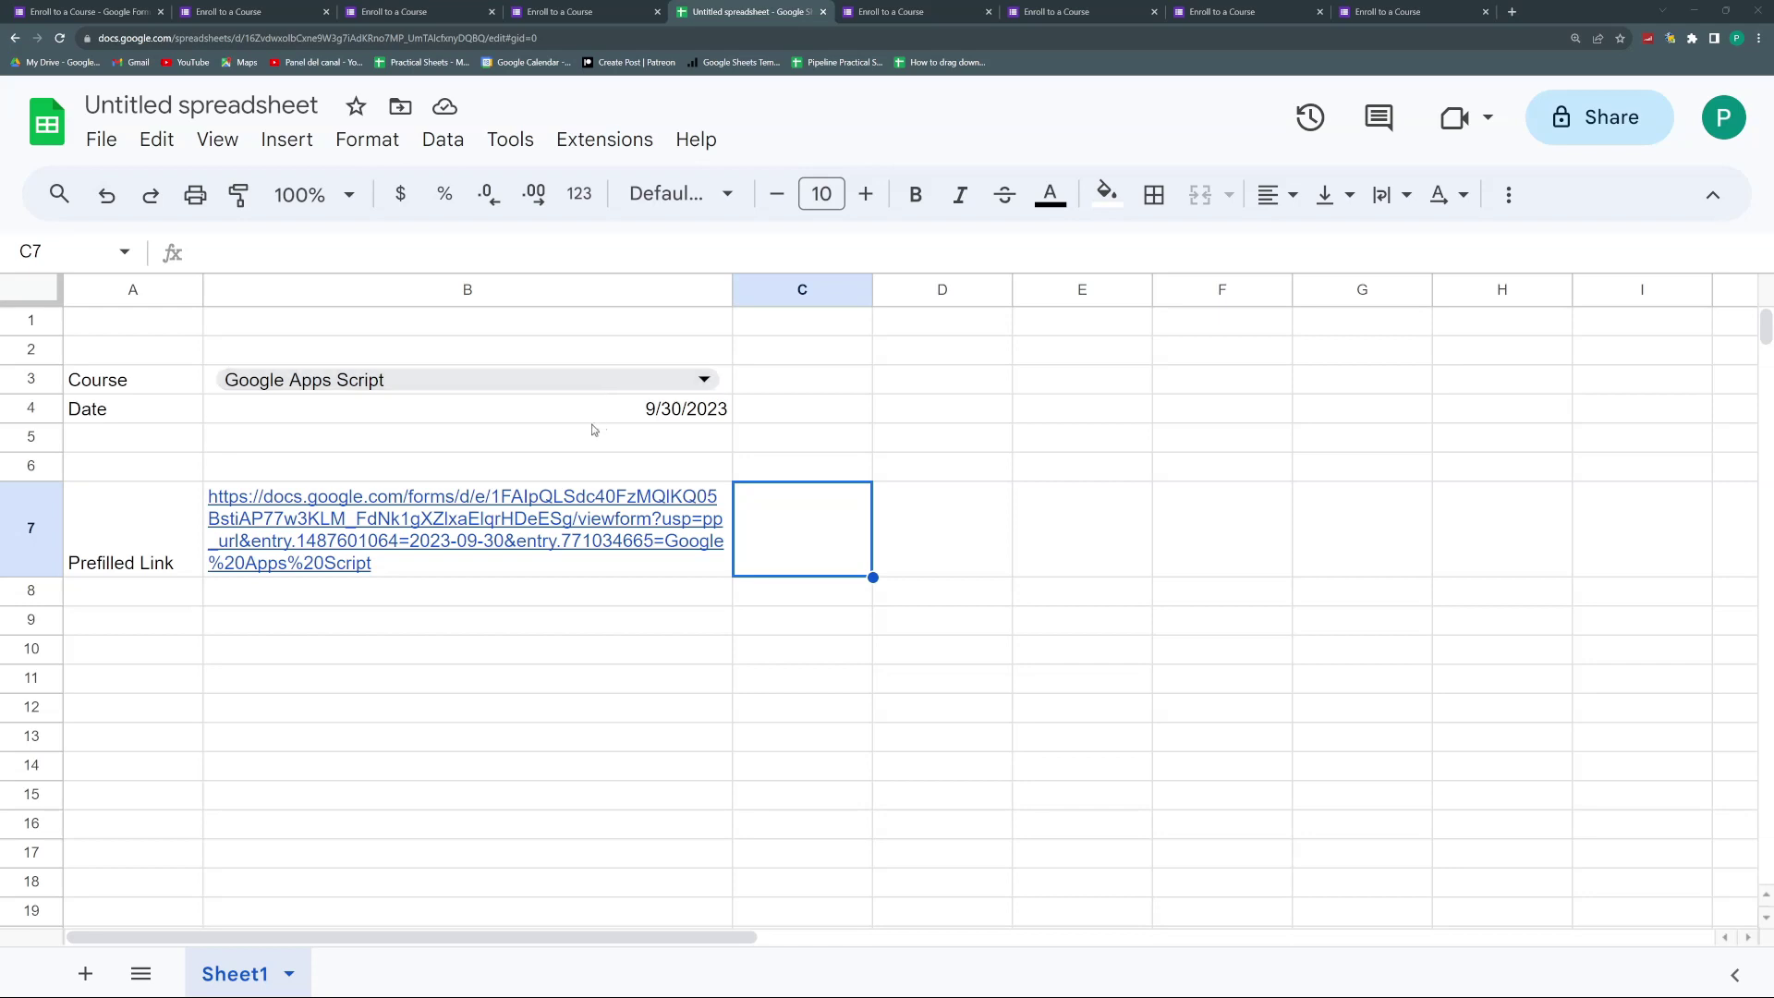
- Choose Google Forms in B3, set B4 to 9/27/2023, and open the regenerated B7 link
left_click(702, 379)
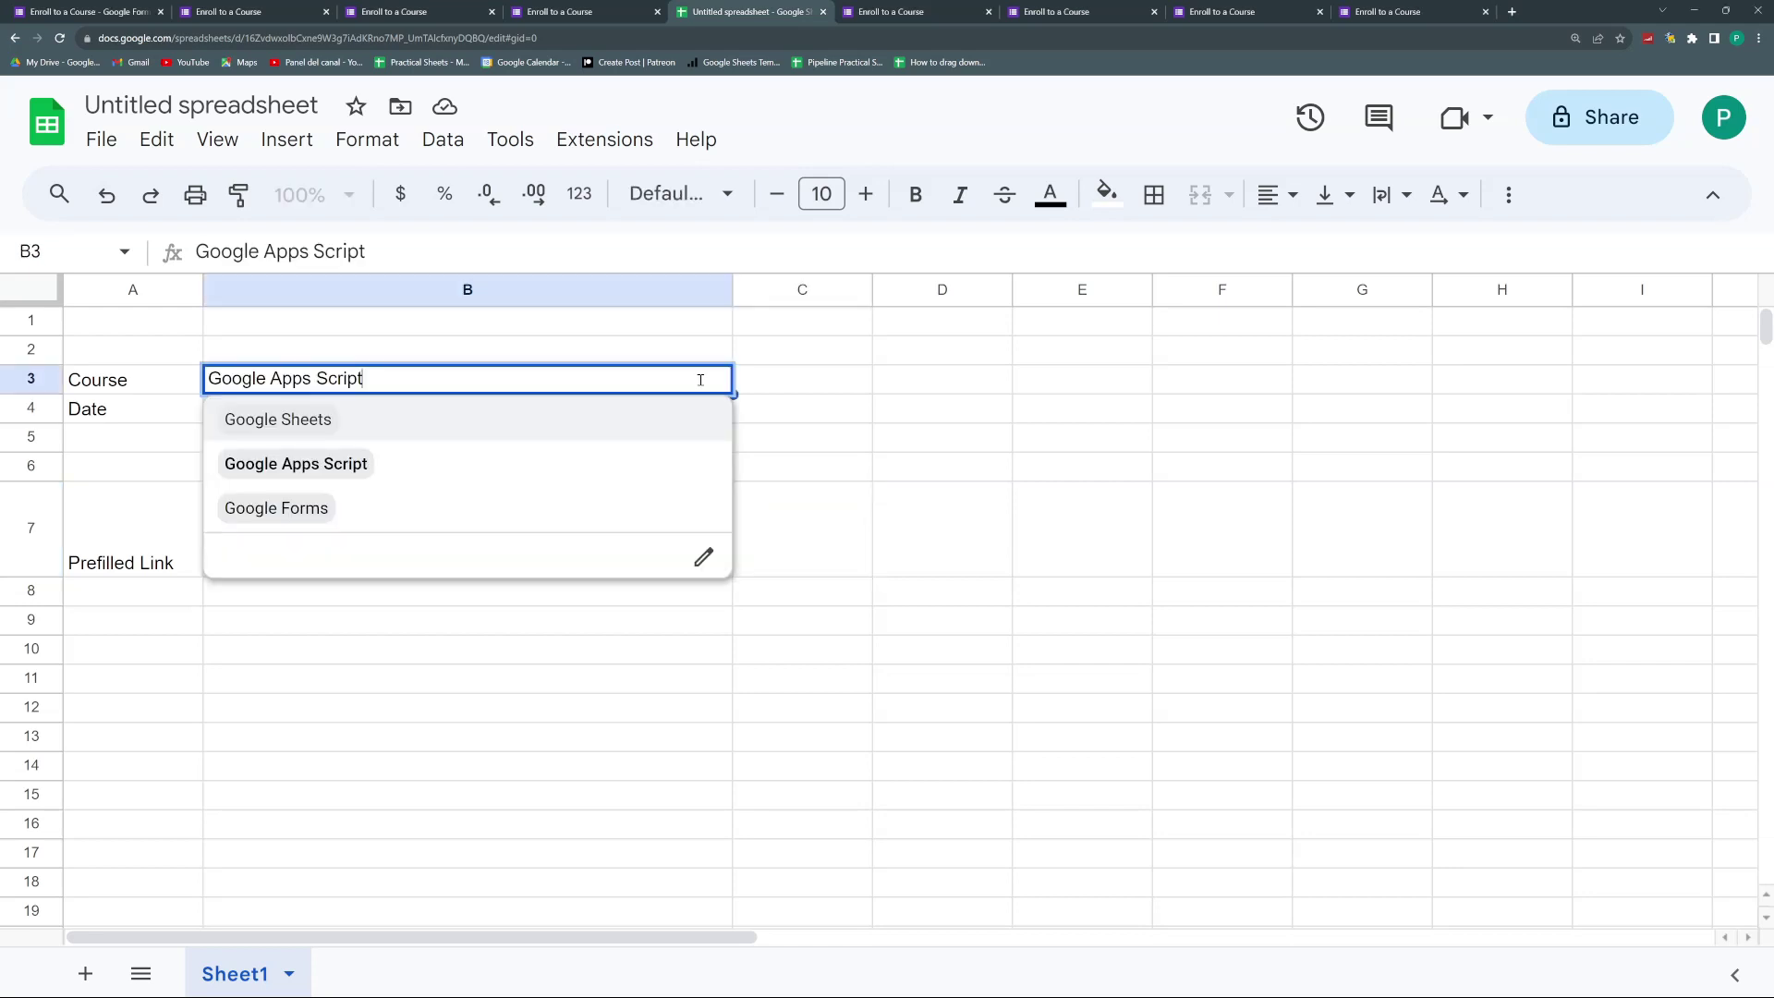
left_click(359, 517)
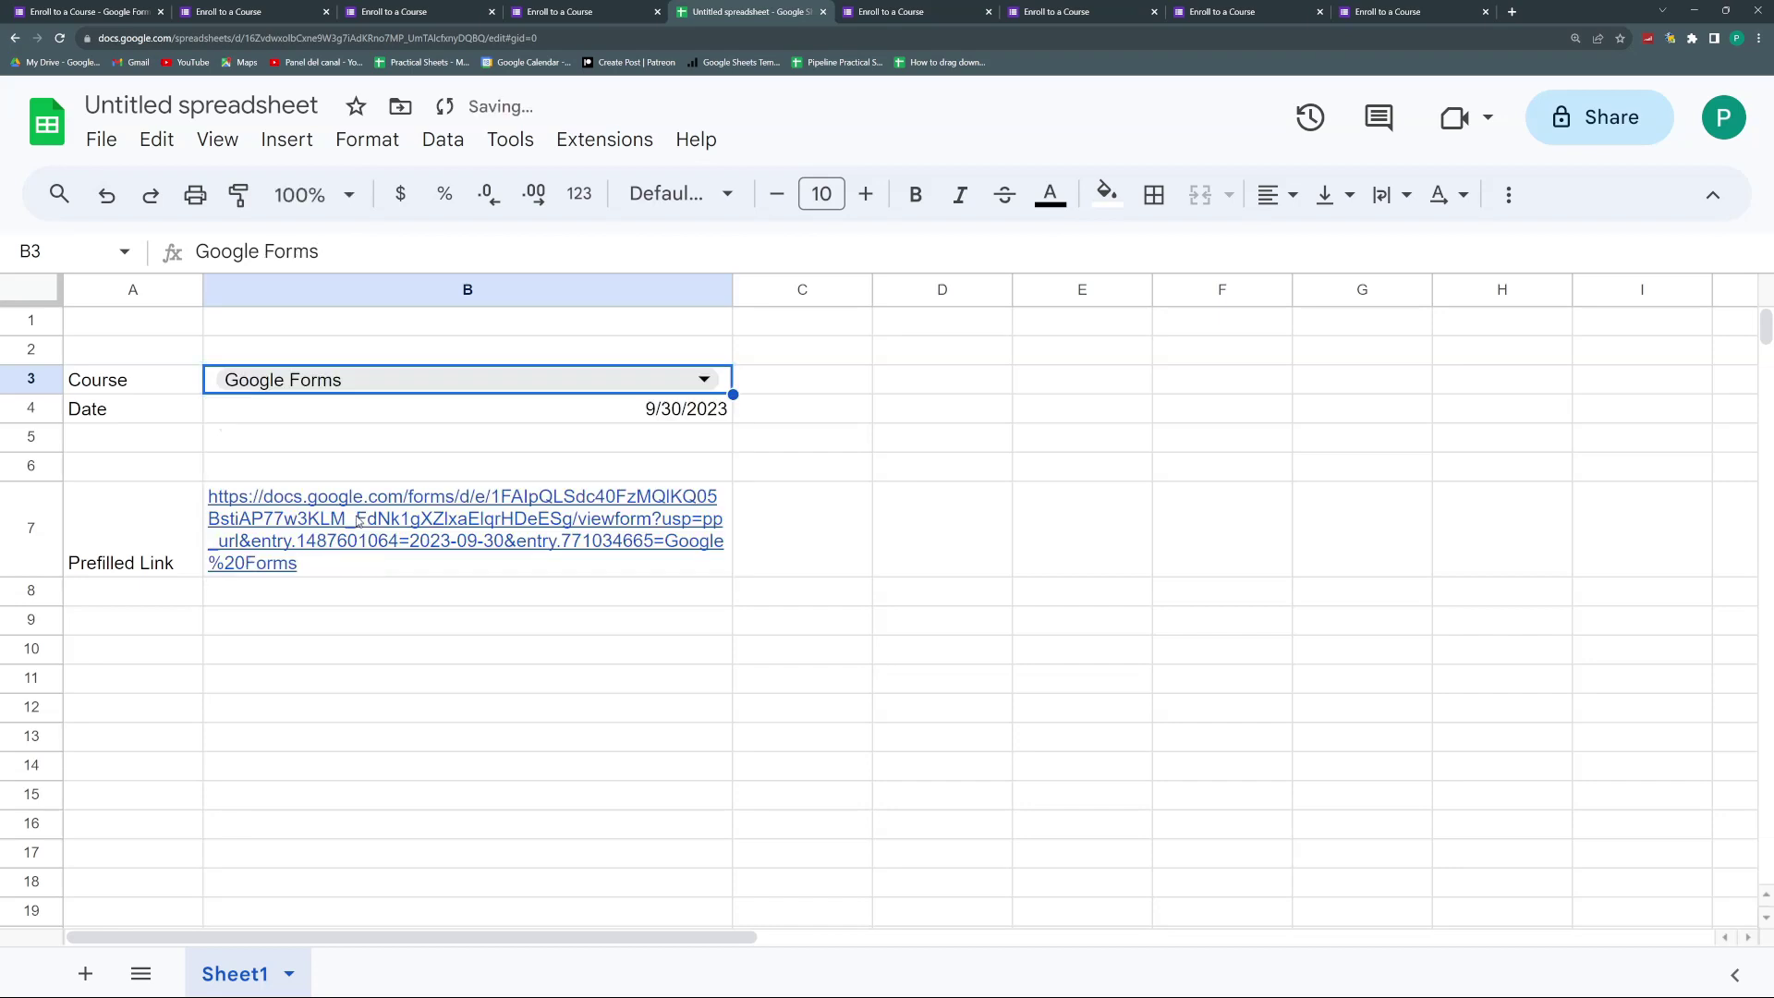
double_click(654, 414)
left_click(467, 633)
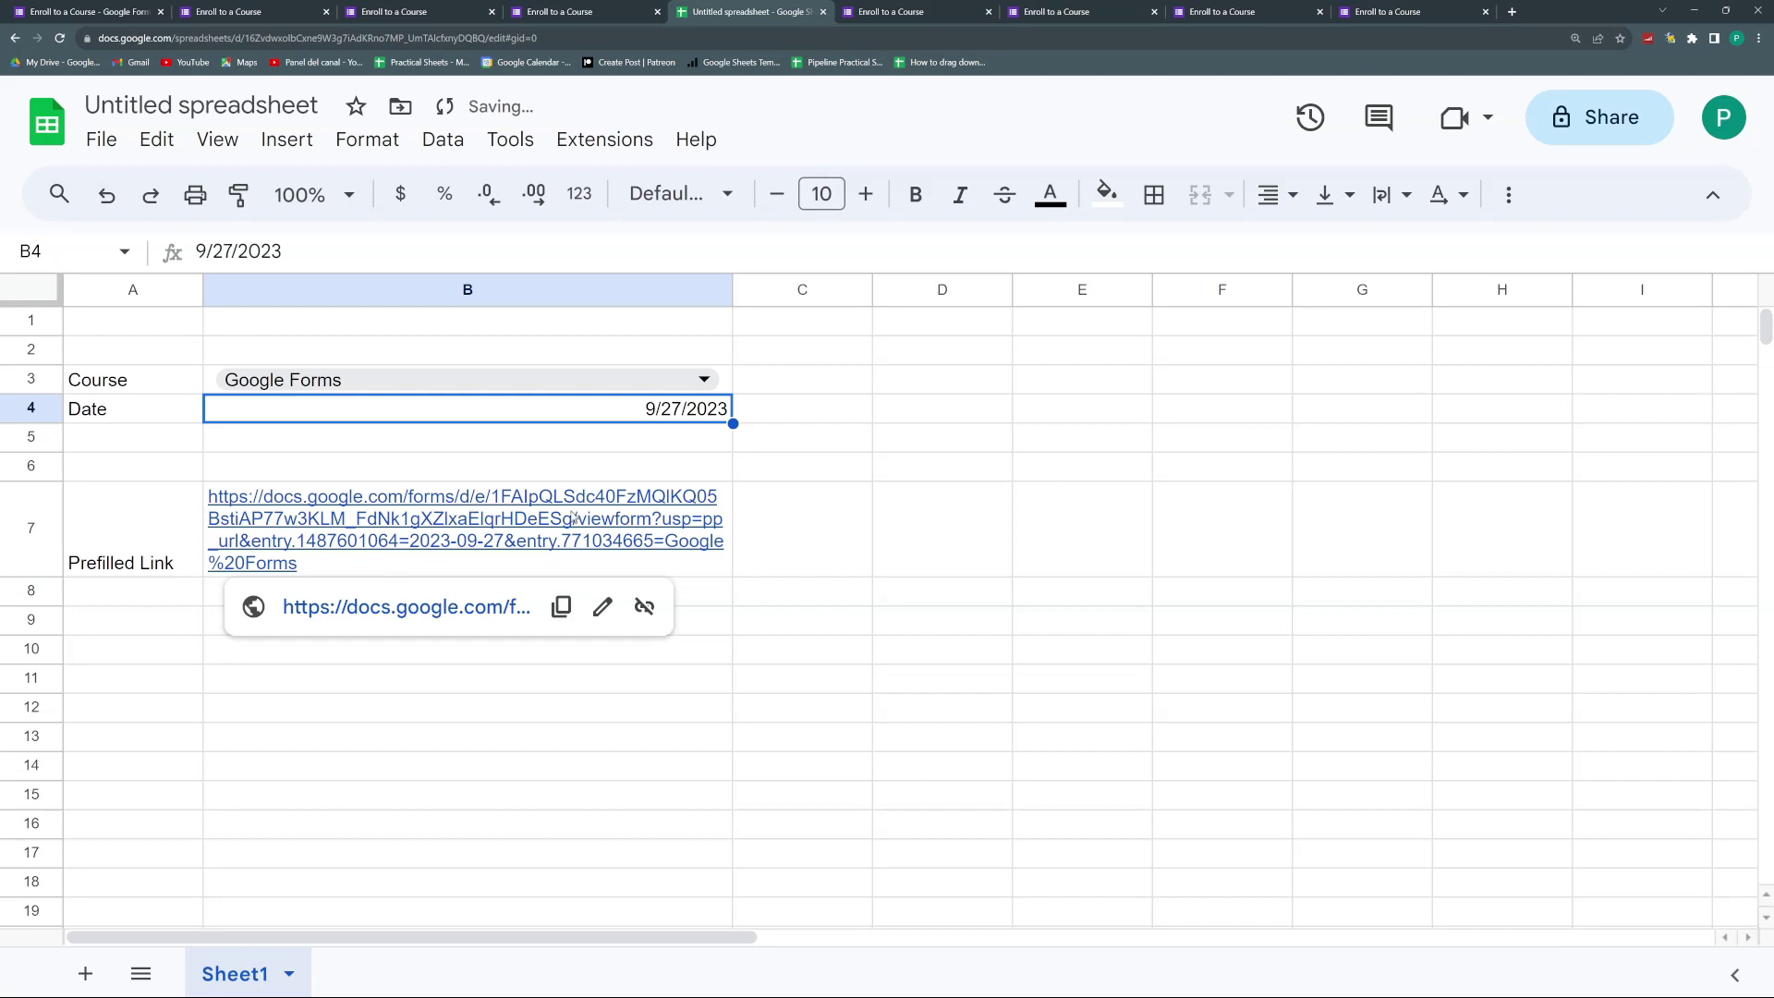
left_click(528, 525)
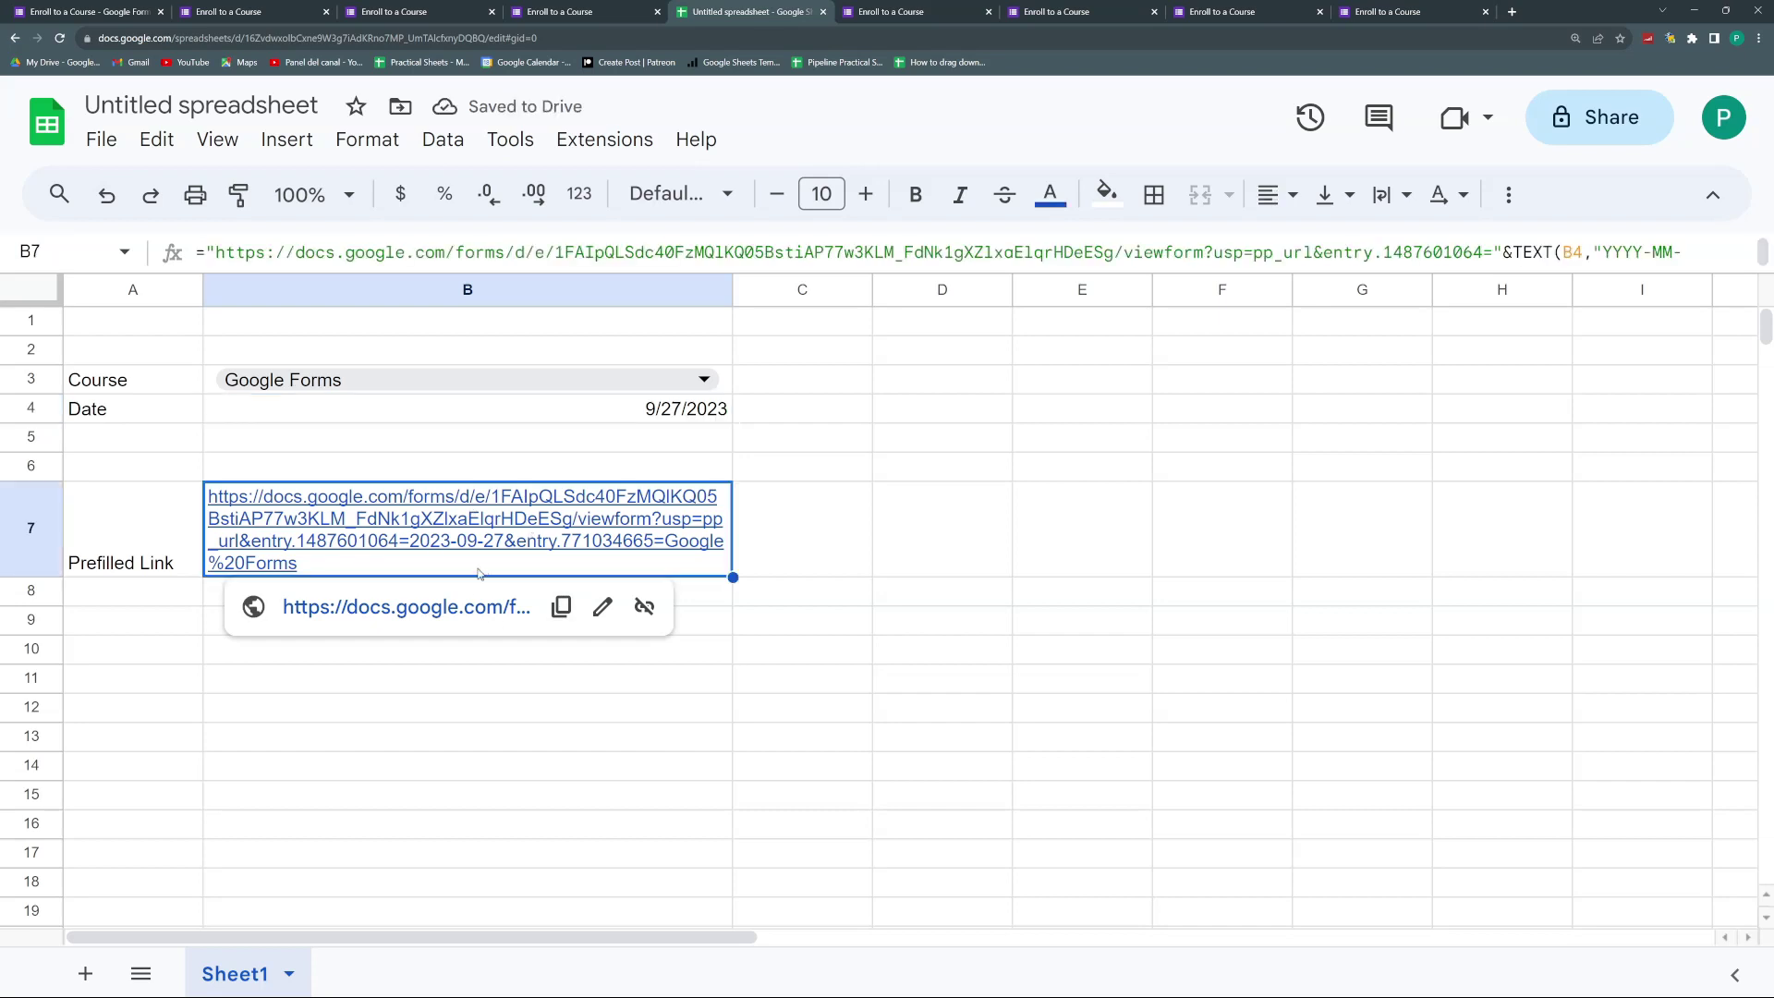
left_click(475, 607)
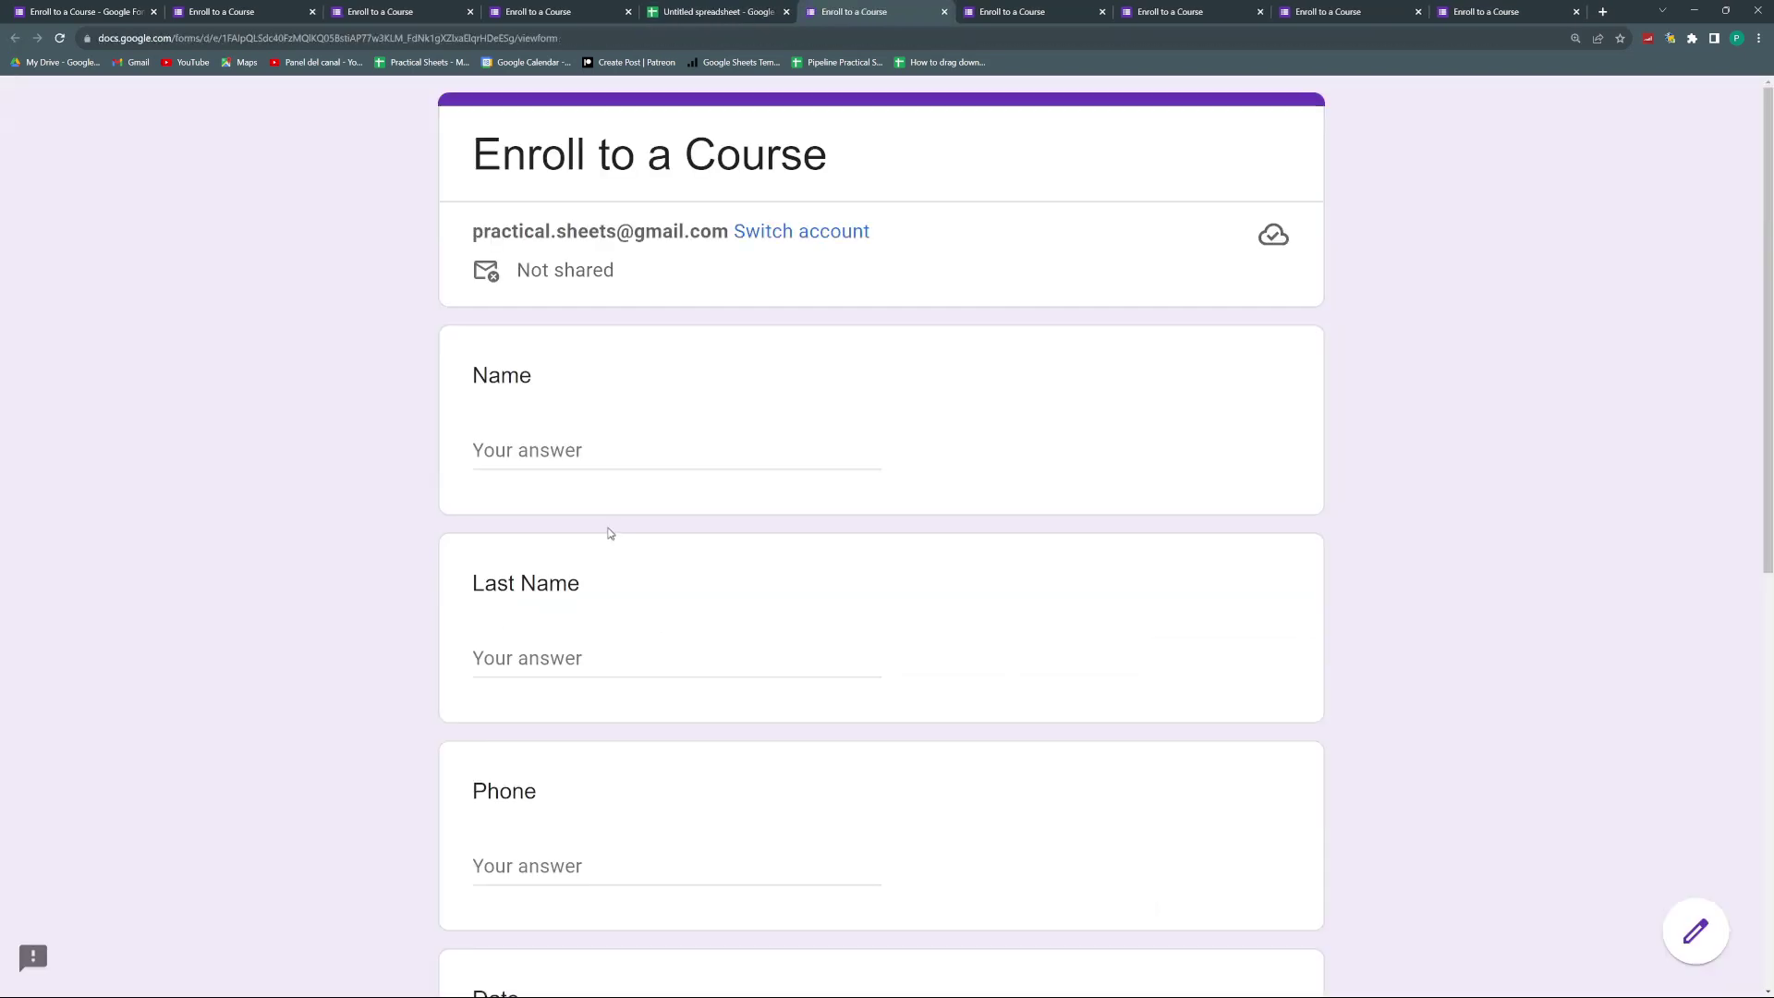
scroll(608, 525, "down", 6)
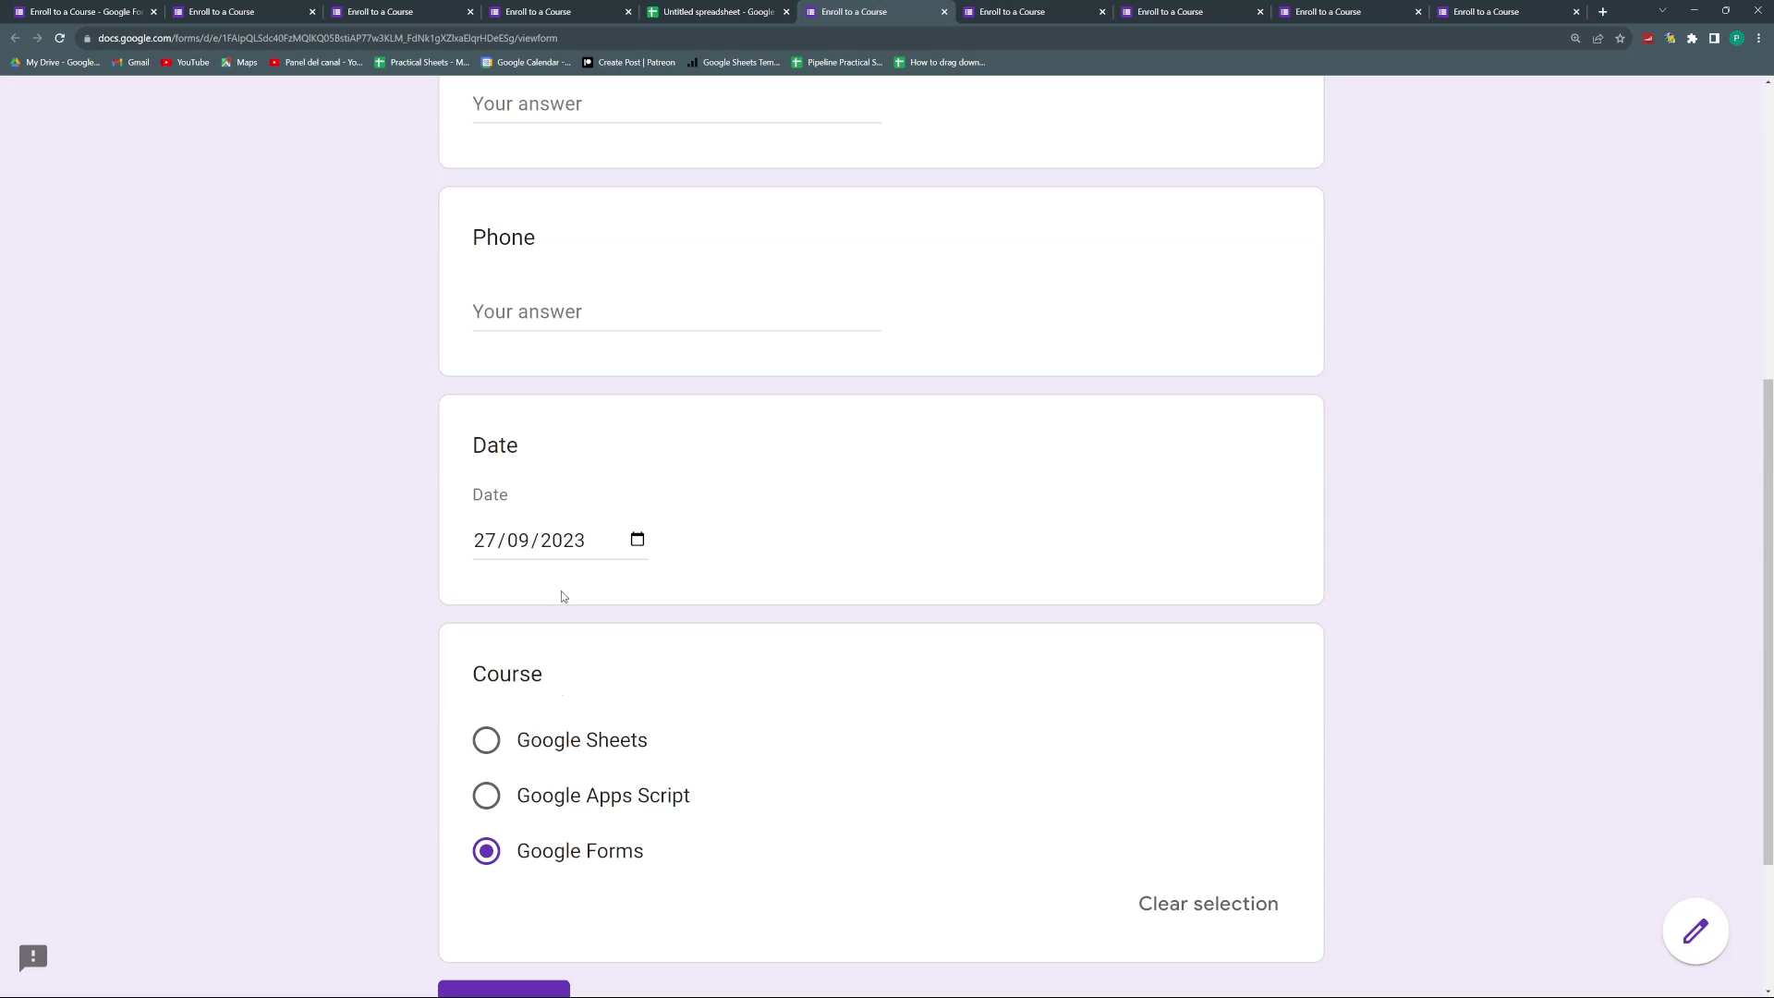
scroll(558, 584, "up", 2)
scroll(559, 294, "down", 2)
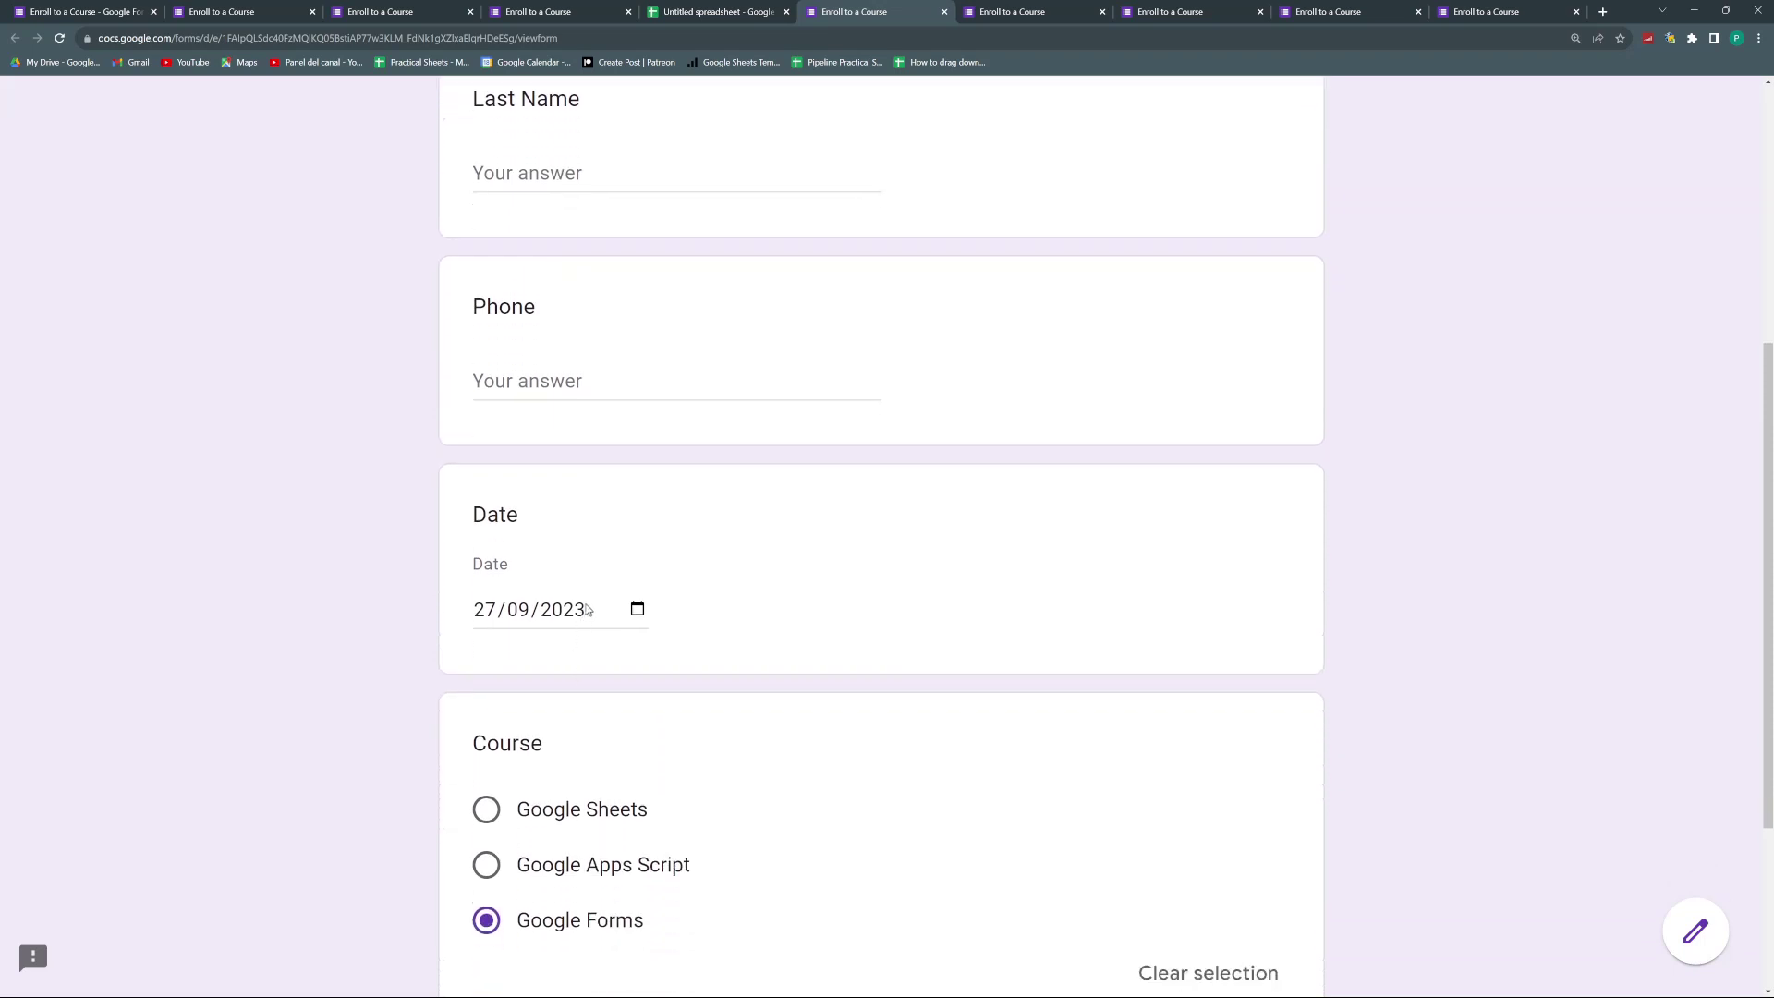
scroll(618, 656, "up", 4)
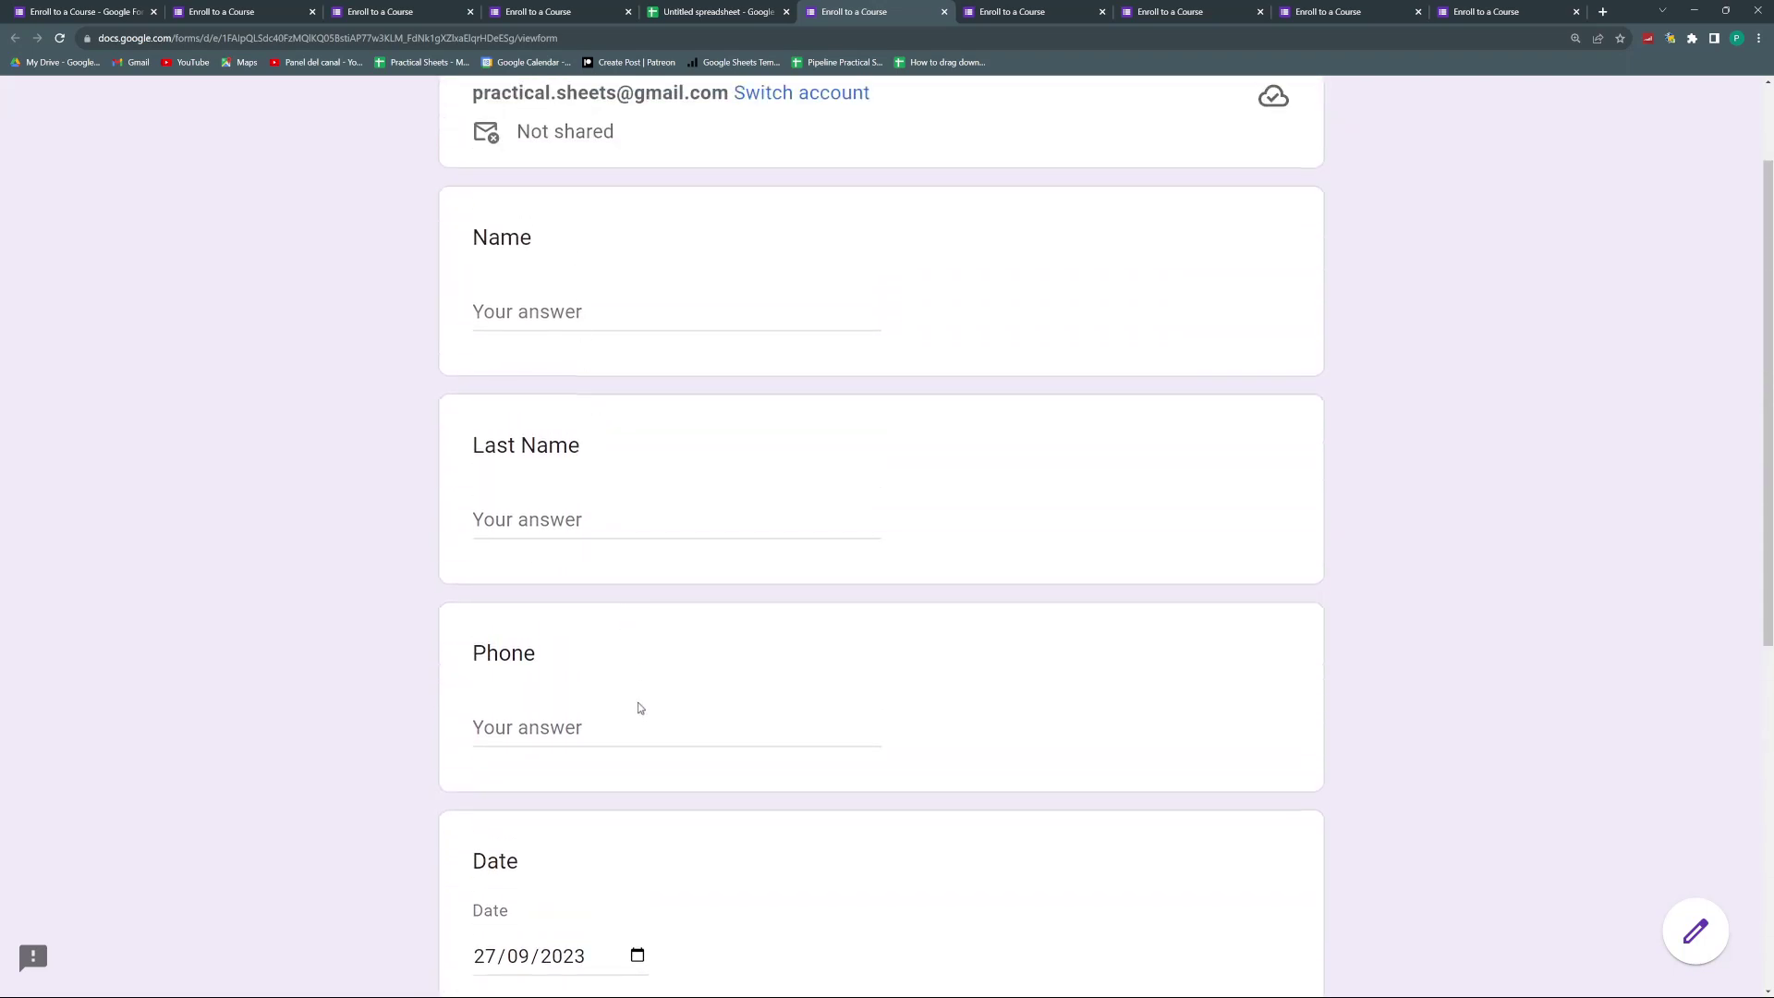
scroll(637, 737, "up", 2)
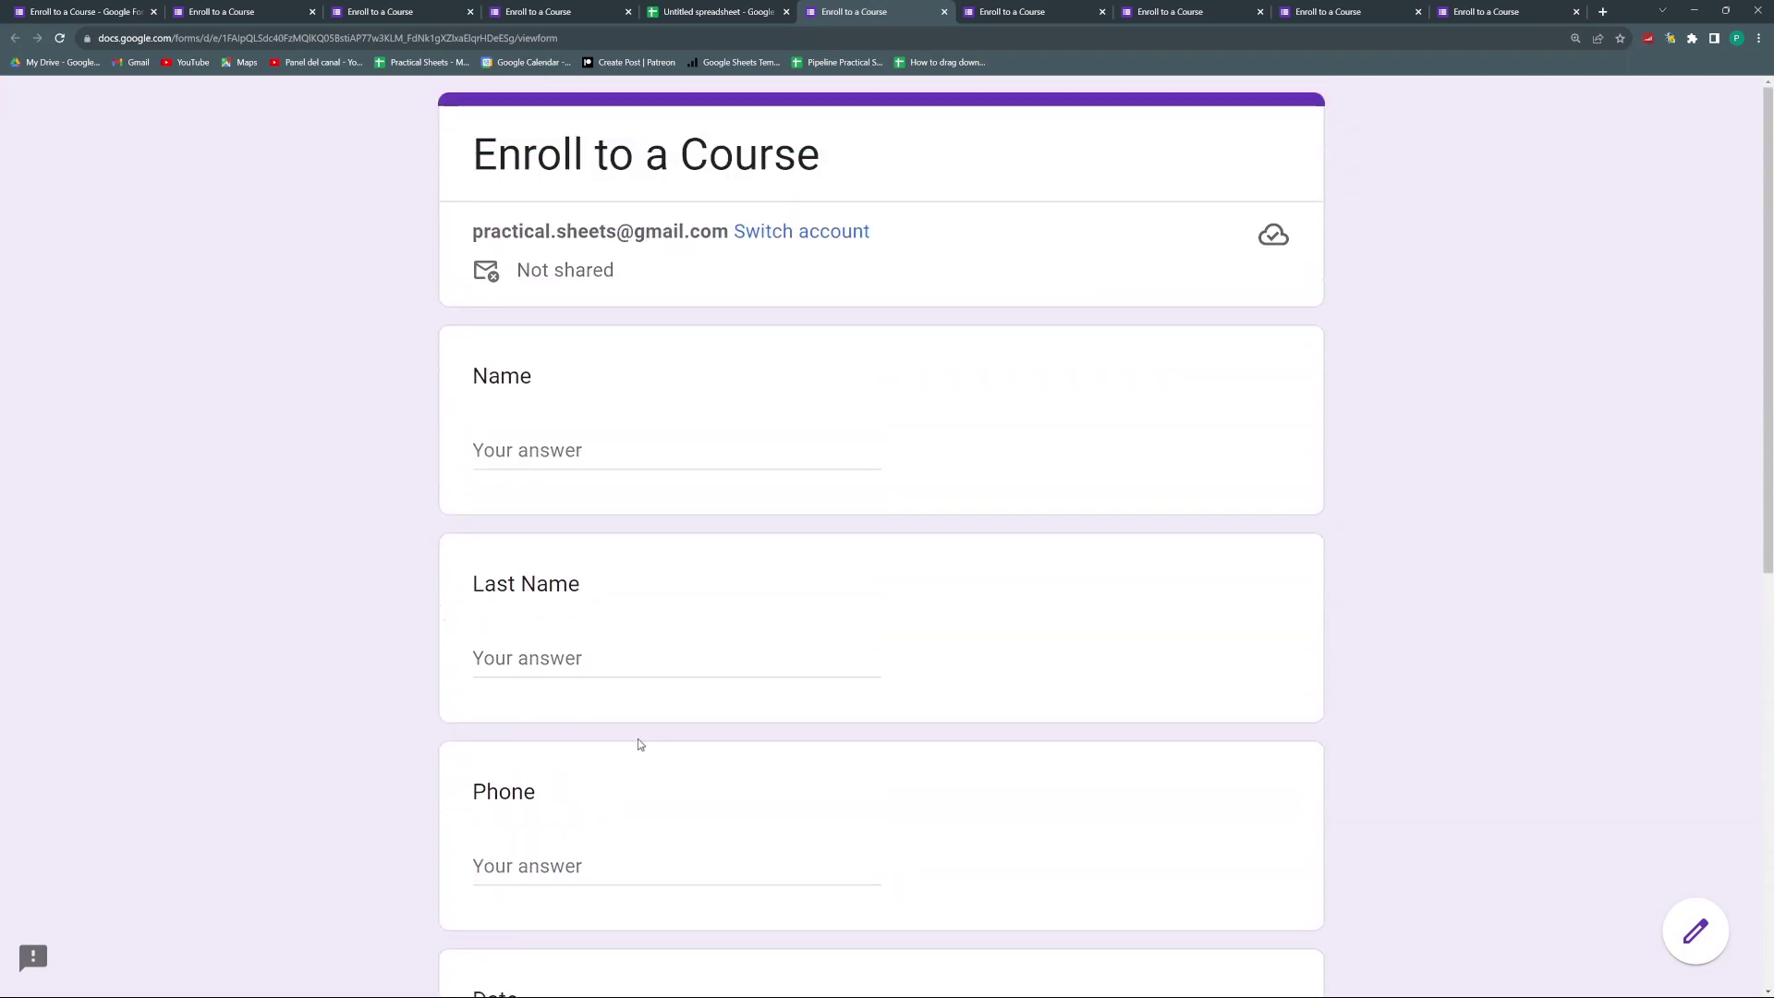
scroll(637, 739, "down", 3)
scroll(638, 739, "down", 6)
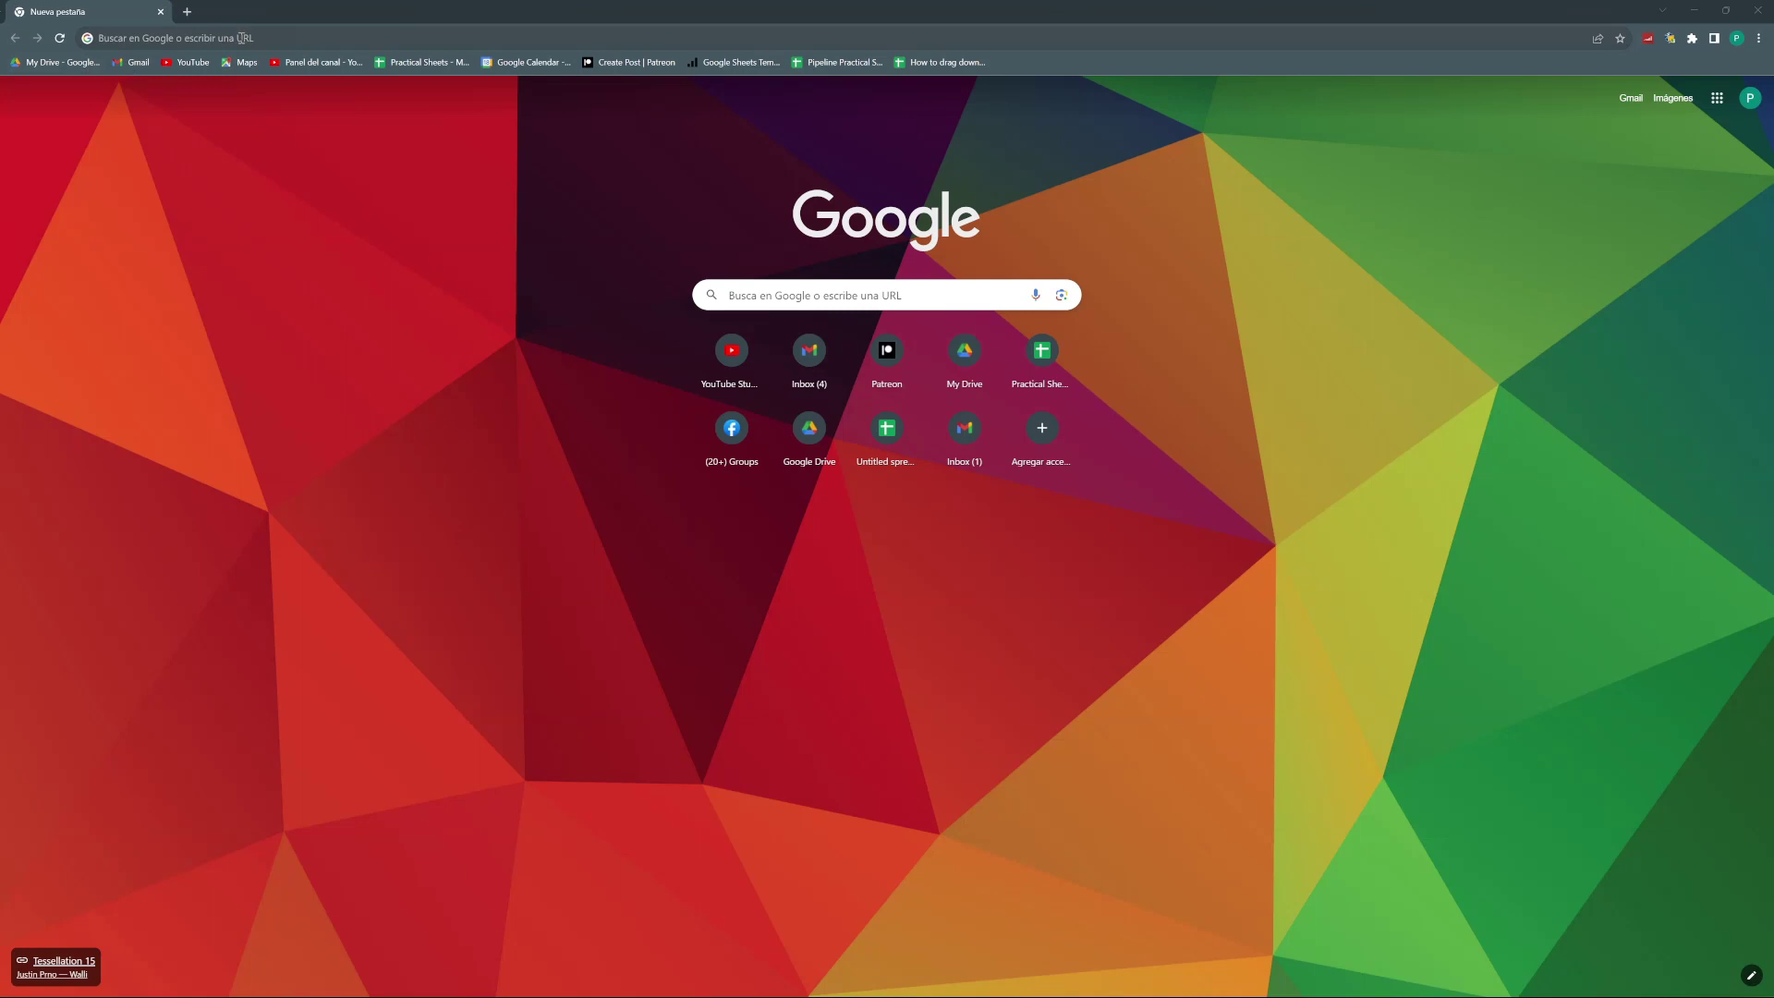
- Create a new blank Google Form by loading forms.new in the browser
left_click(242, 38)
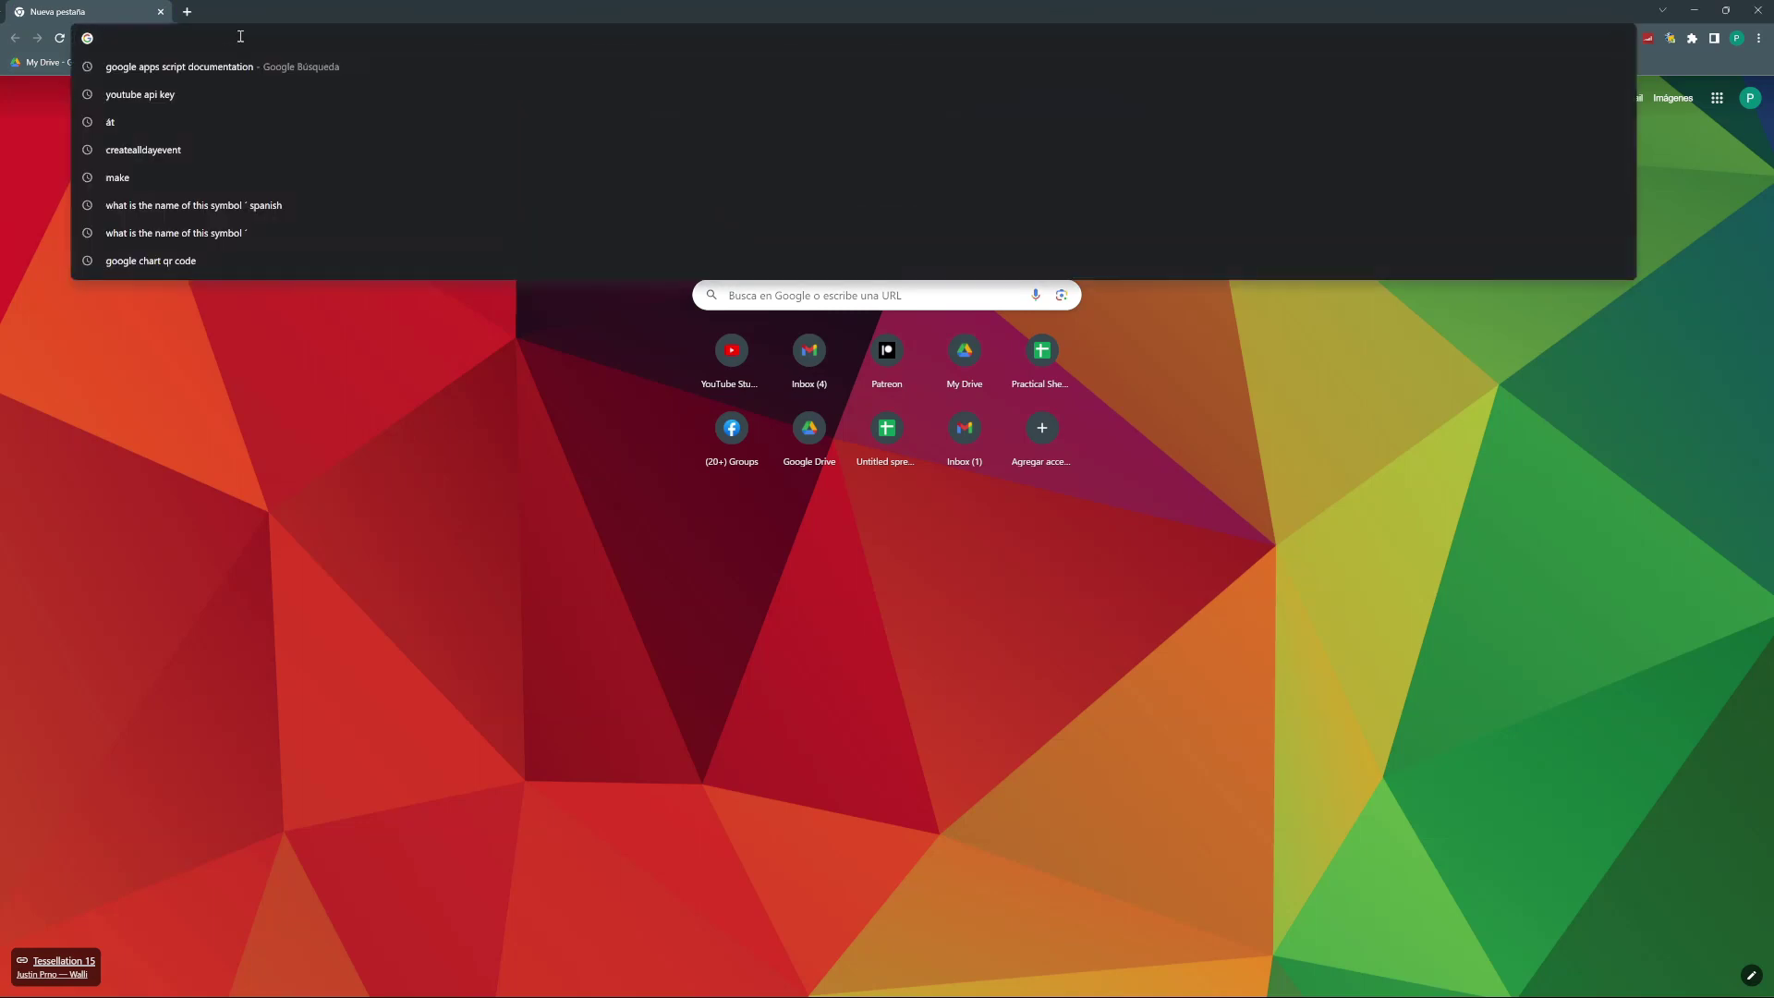
type("fo")
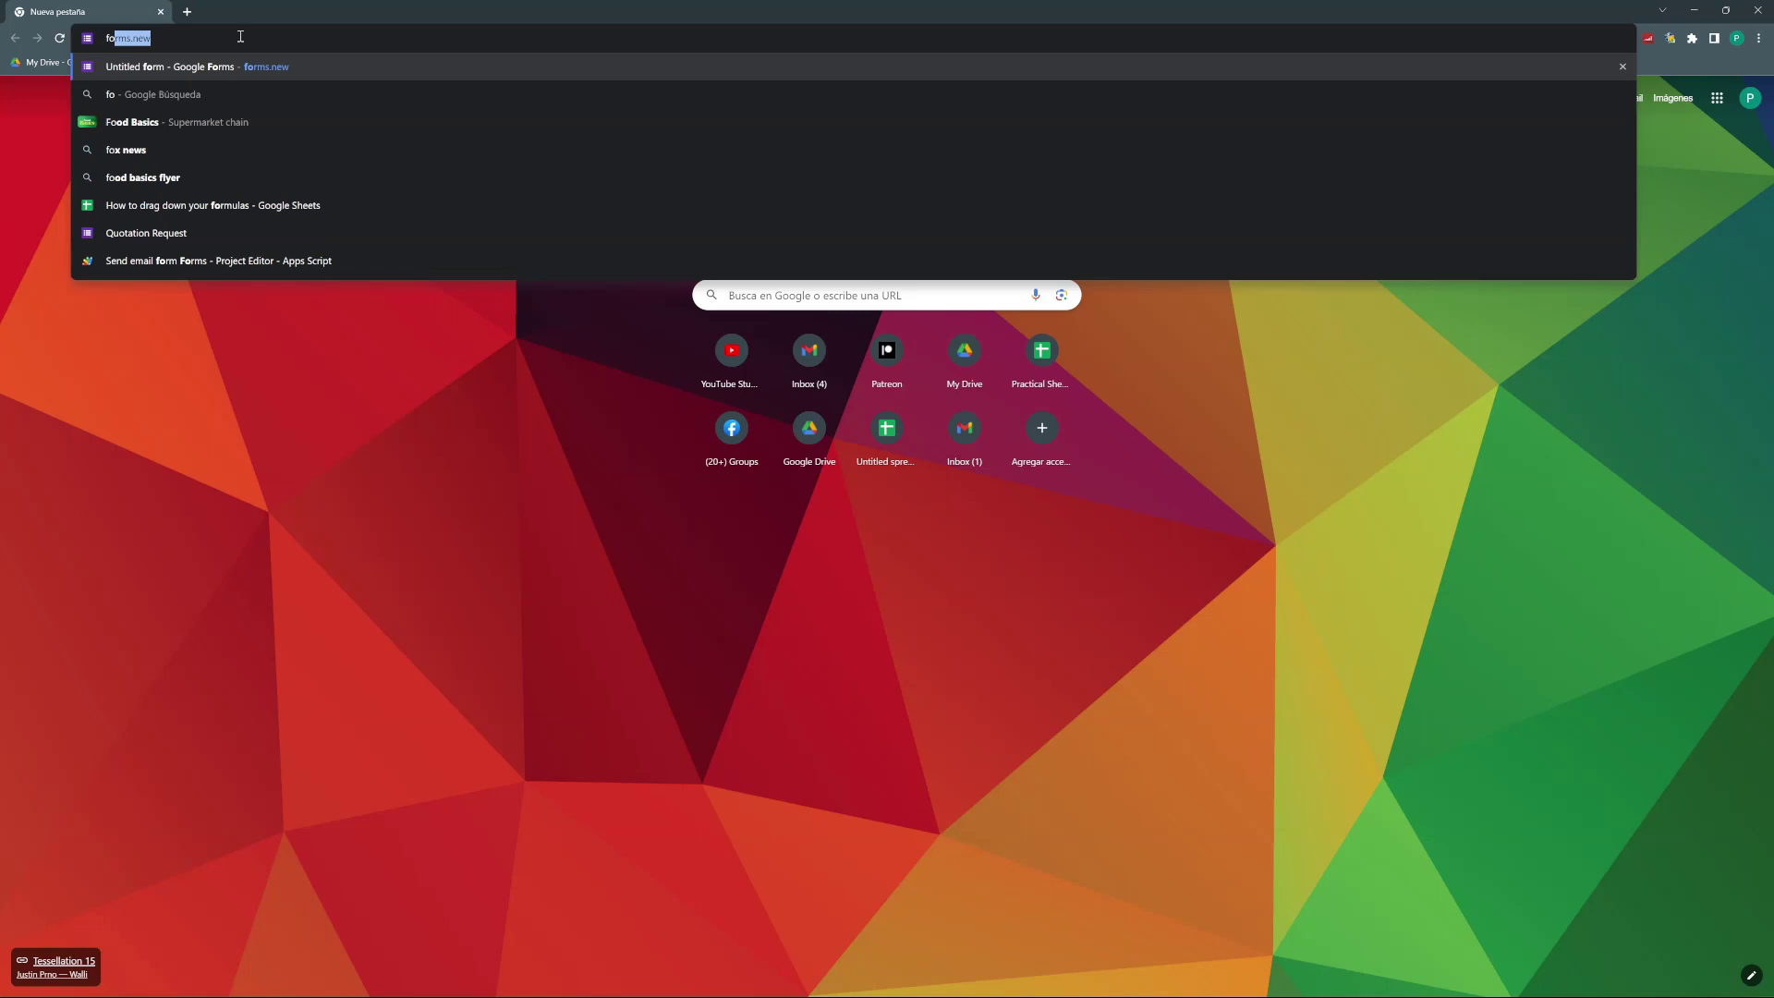
key("Return")
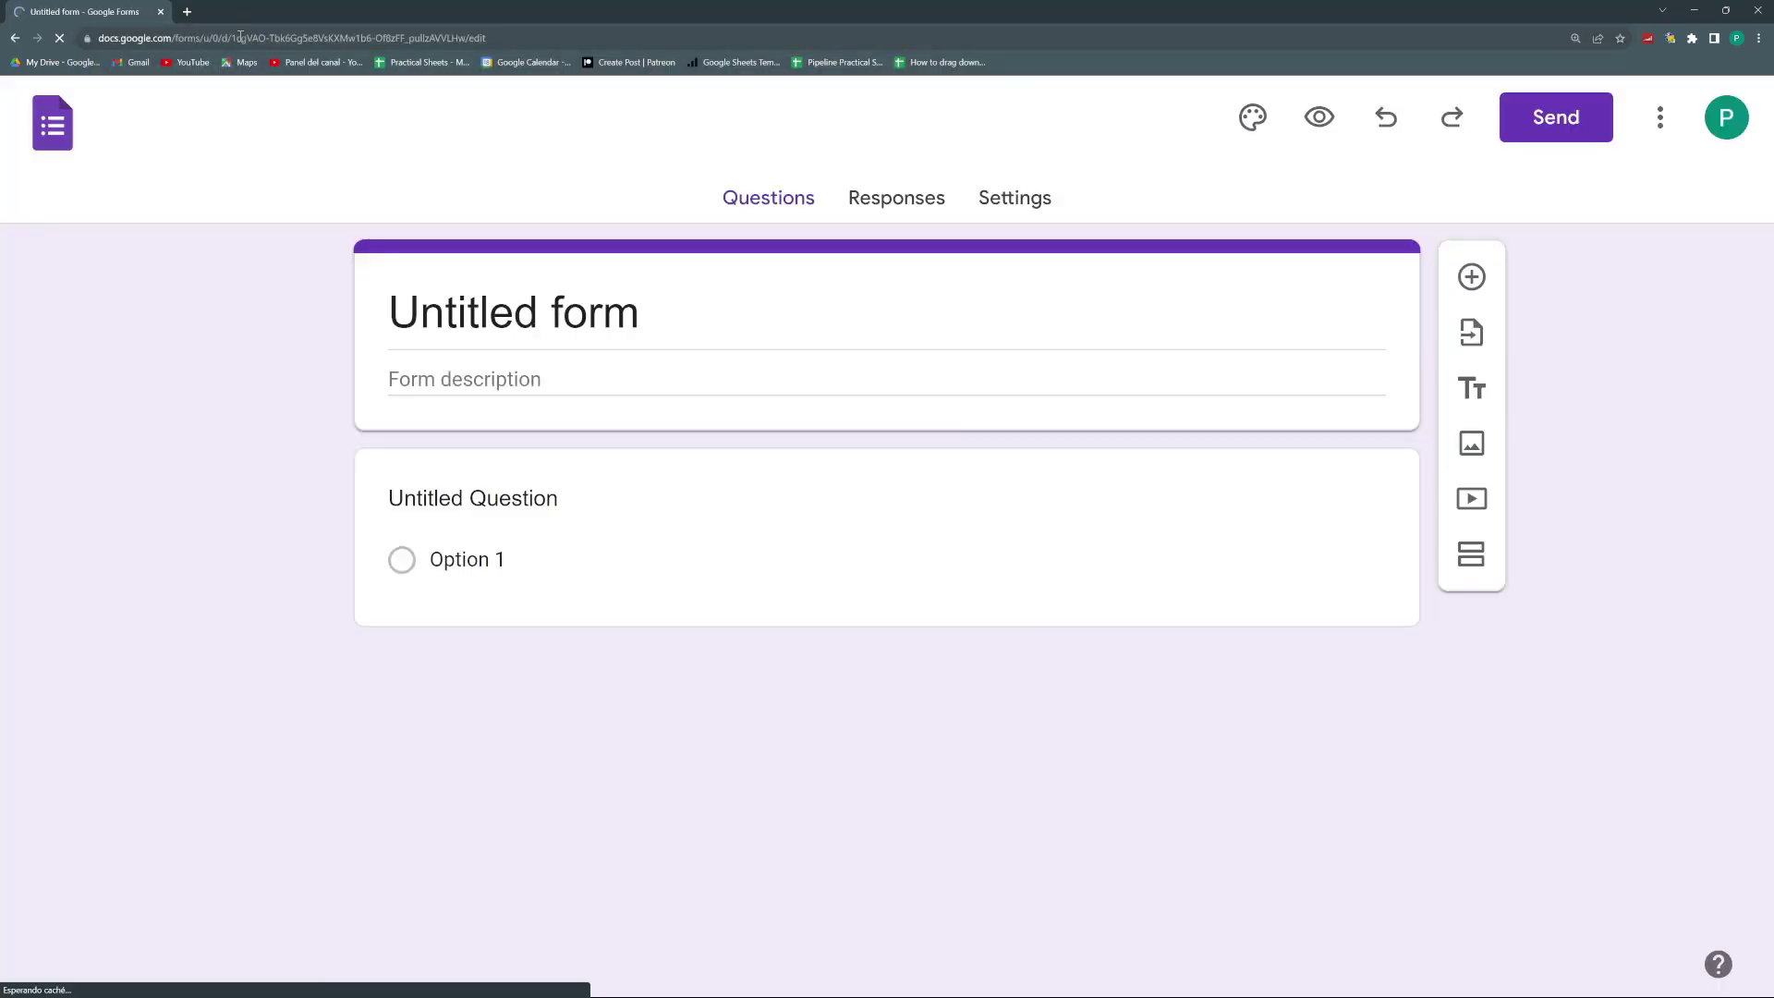
- Replace the Untitled form title with 'Enroll to a Course'
left_click(599, 307)
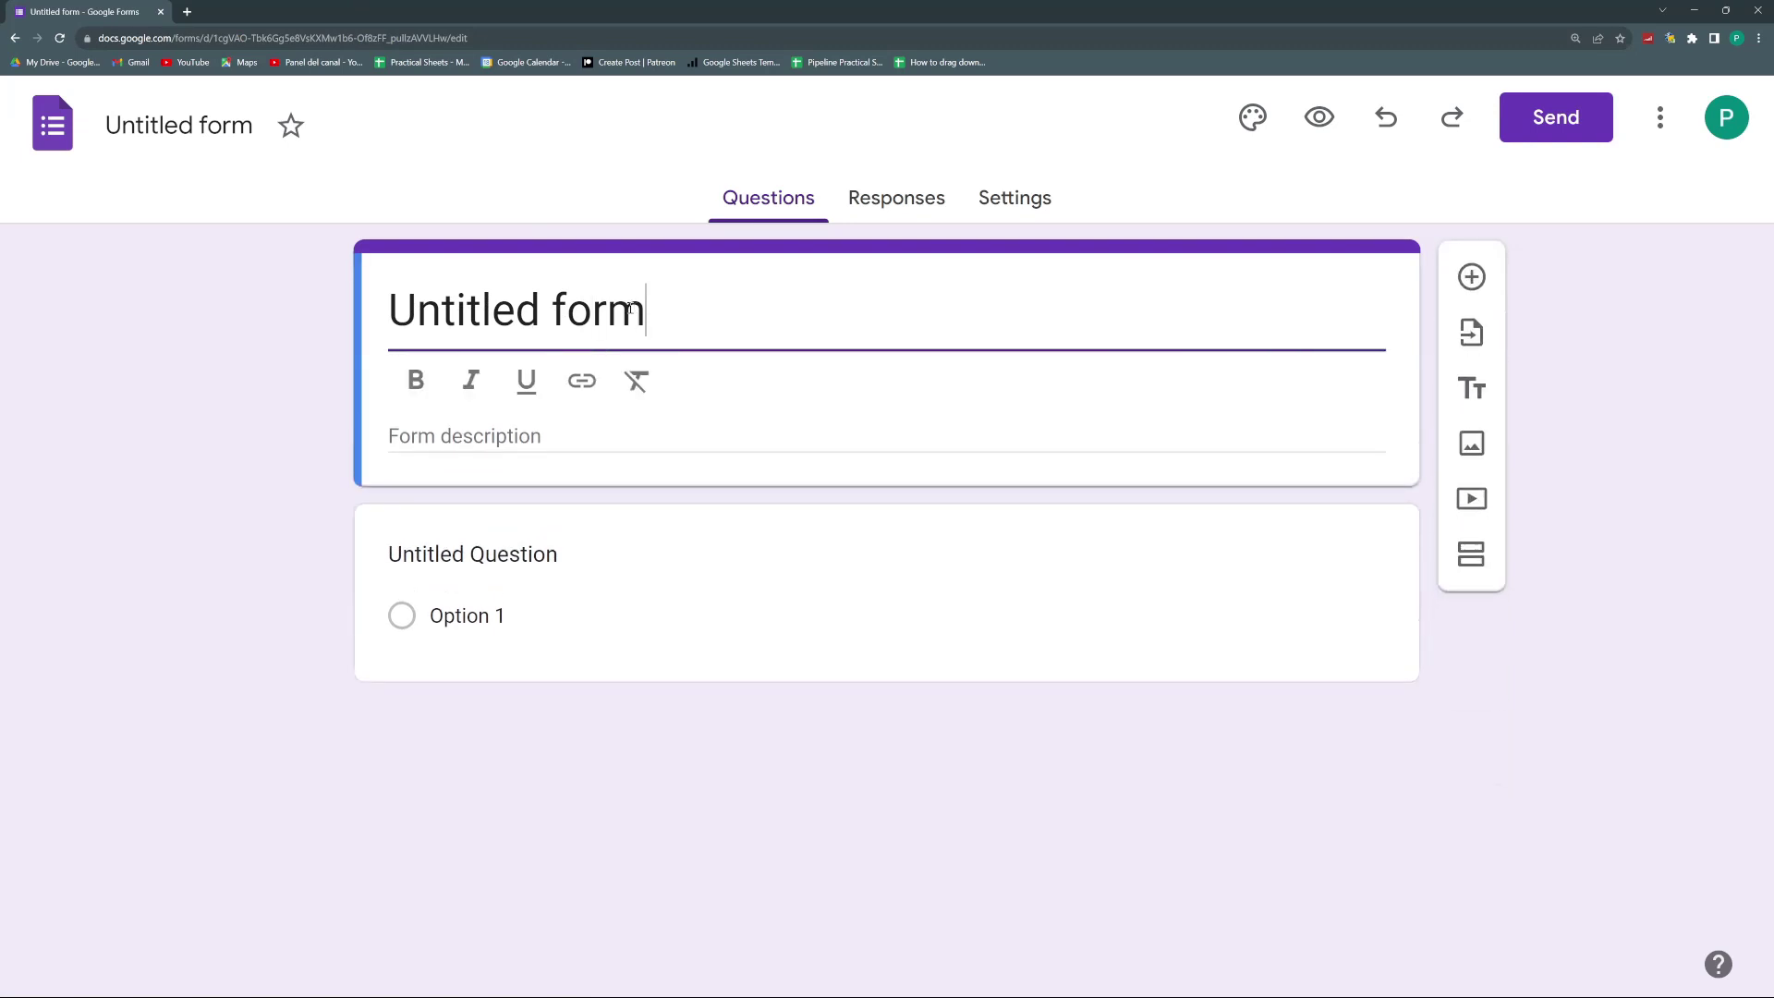
left_click_drag(646, 309, 372, 314)
type("Enroll t")
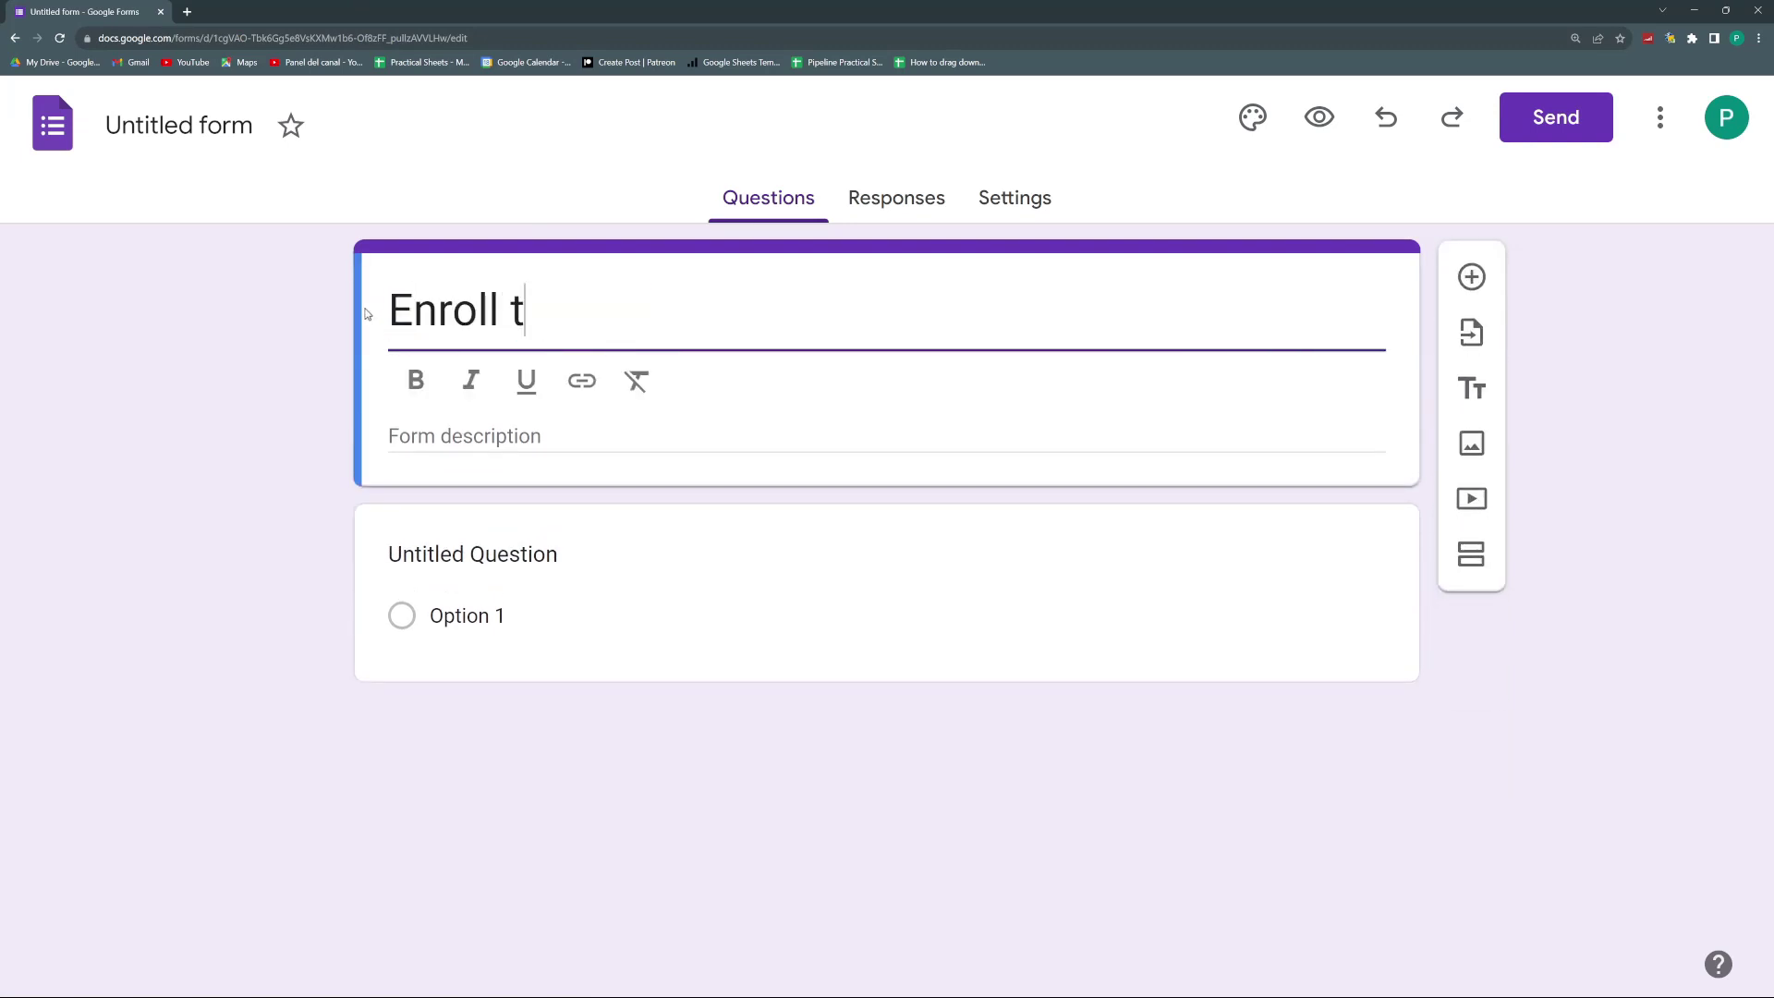
type("o a Course")
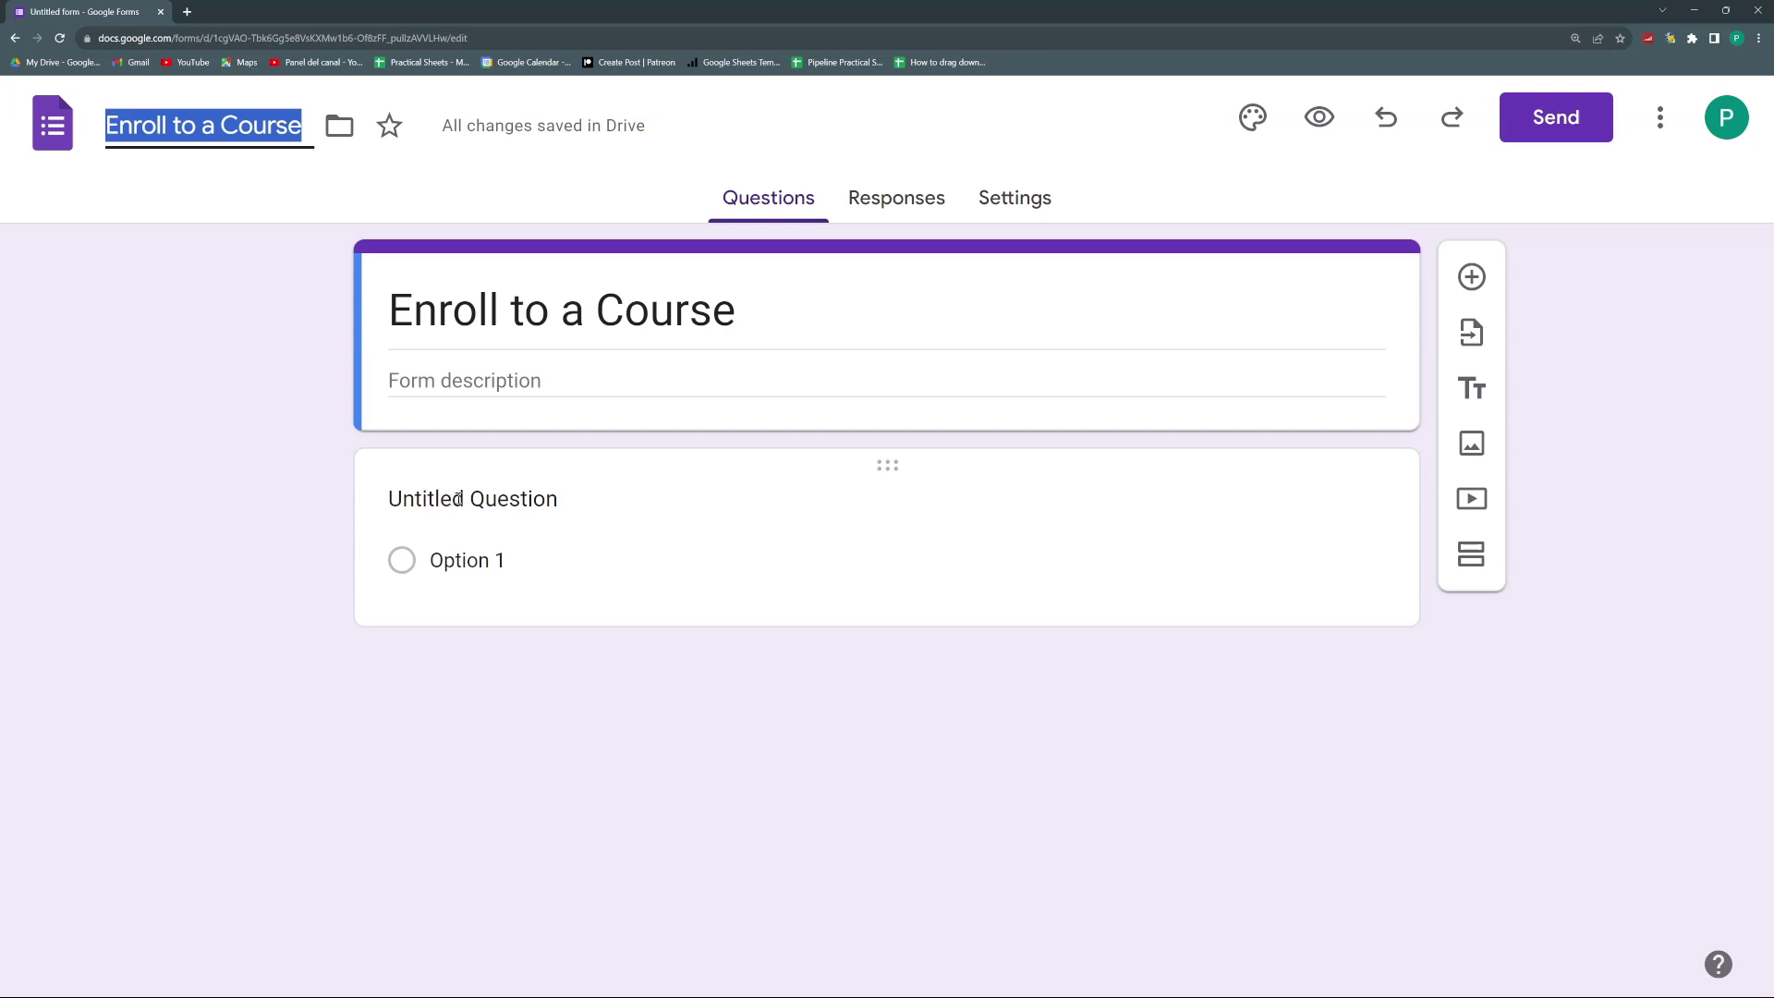
- Title the first question Name and add a second question titled Course
left_click(459, 498)
type("Name")
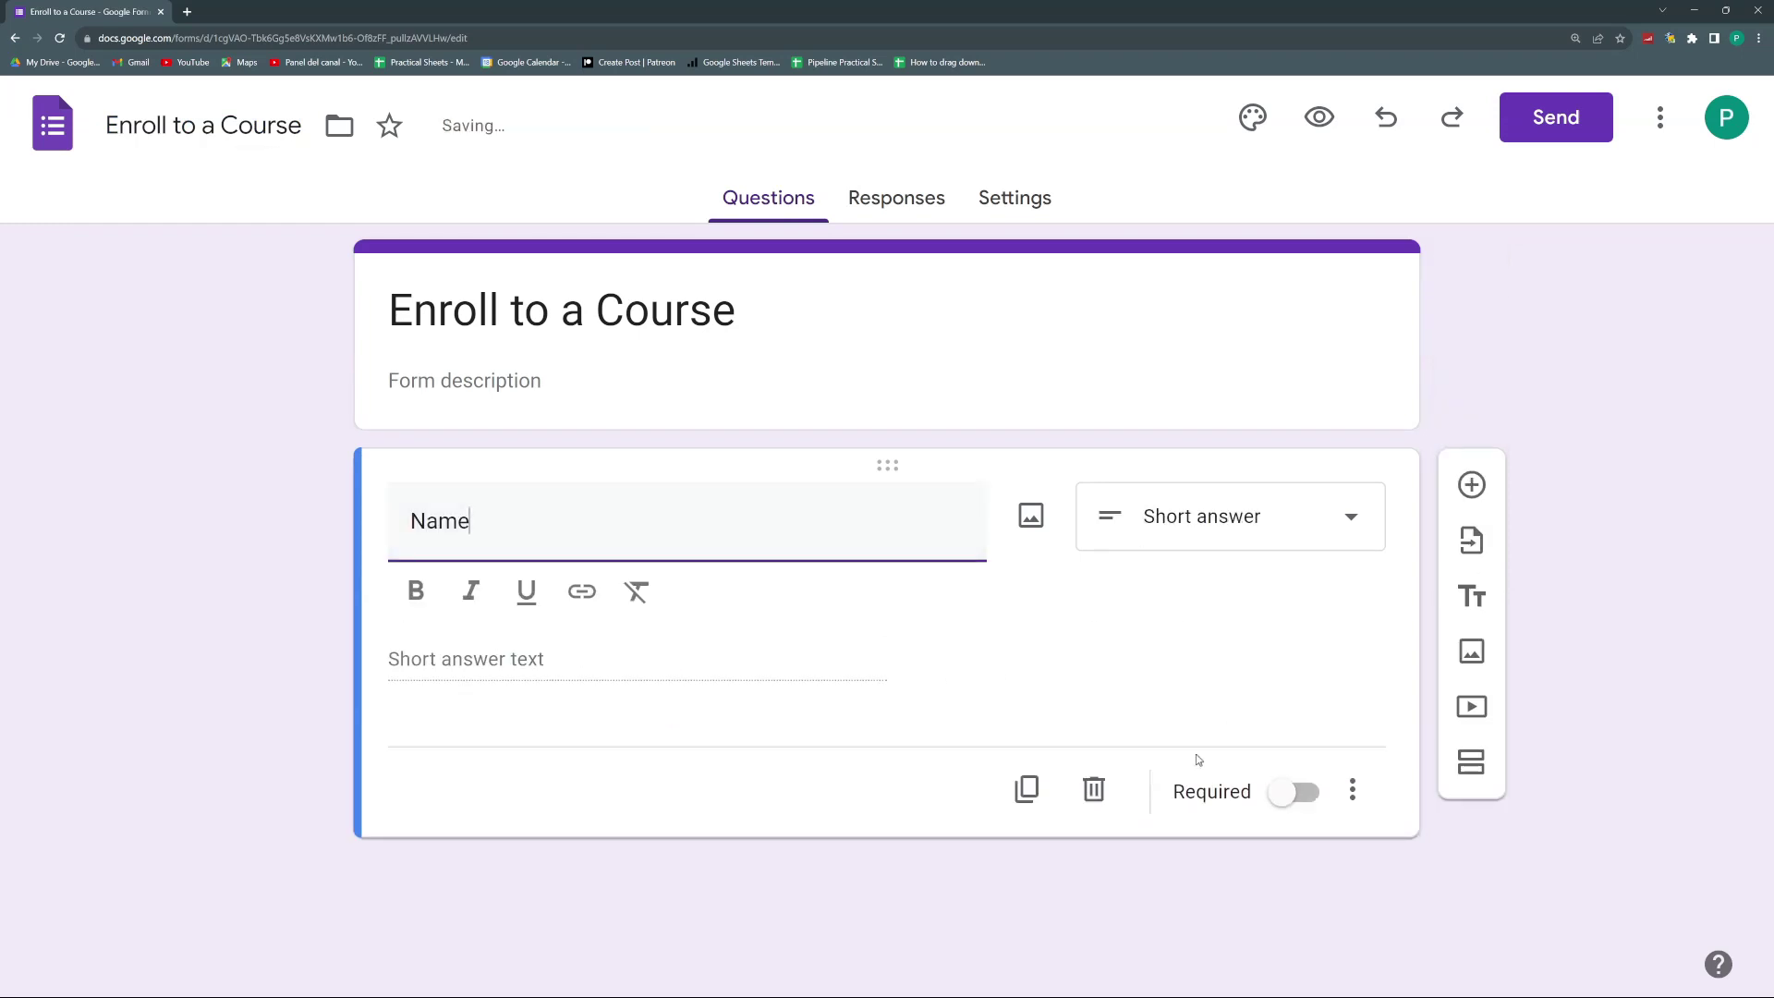
left_click(1471, 485)
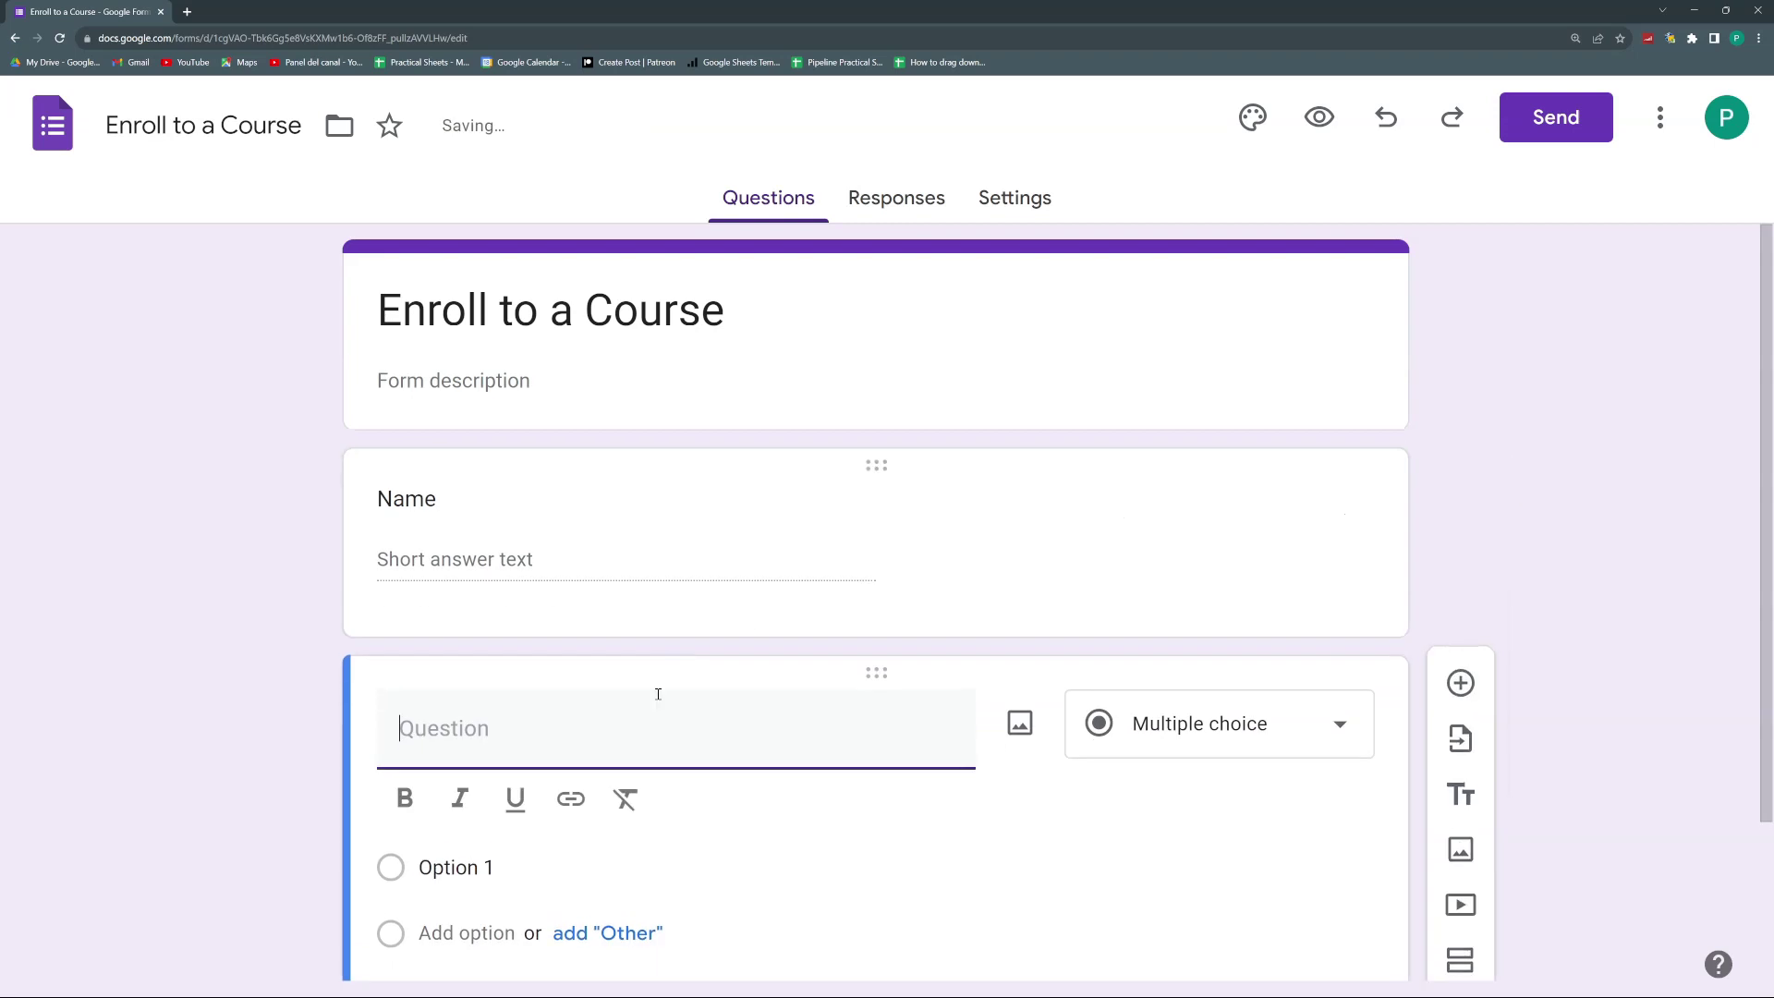
type("Course")
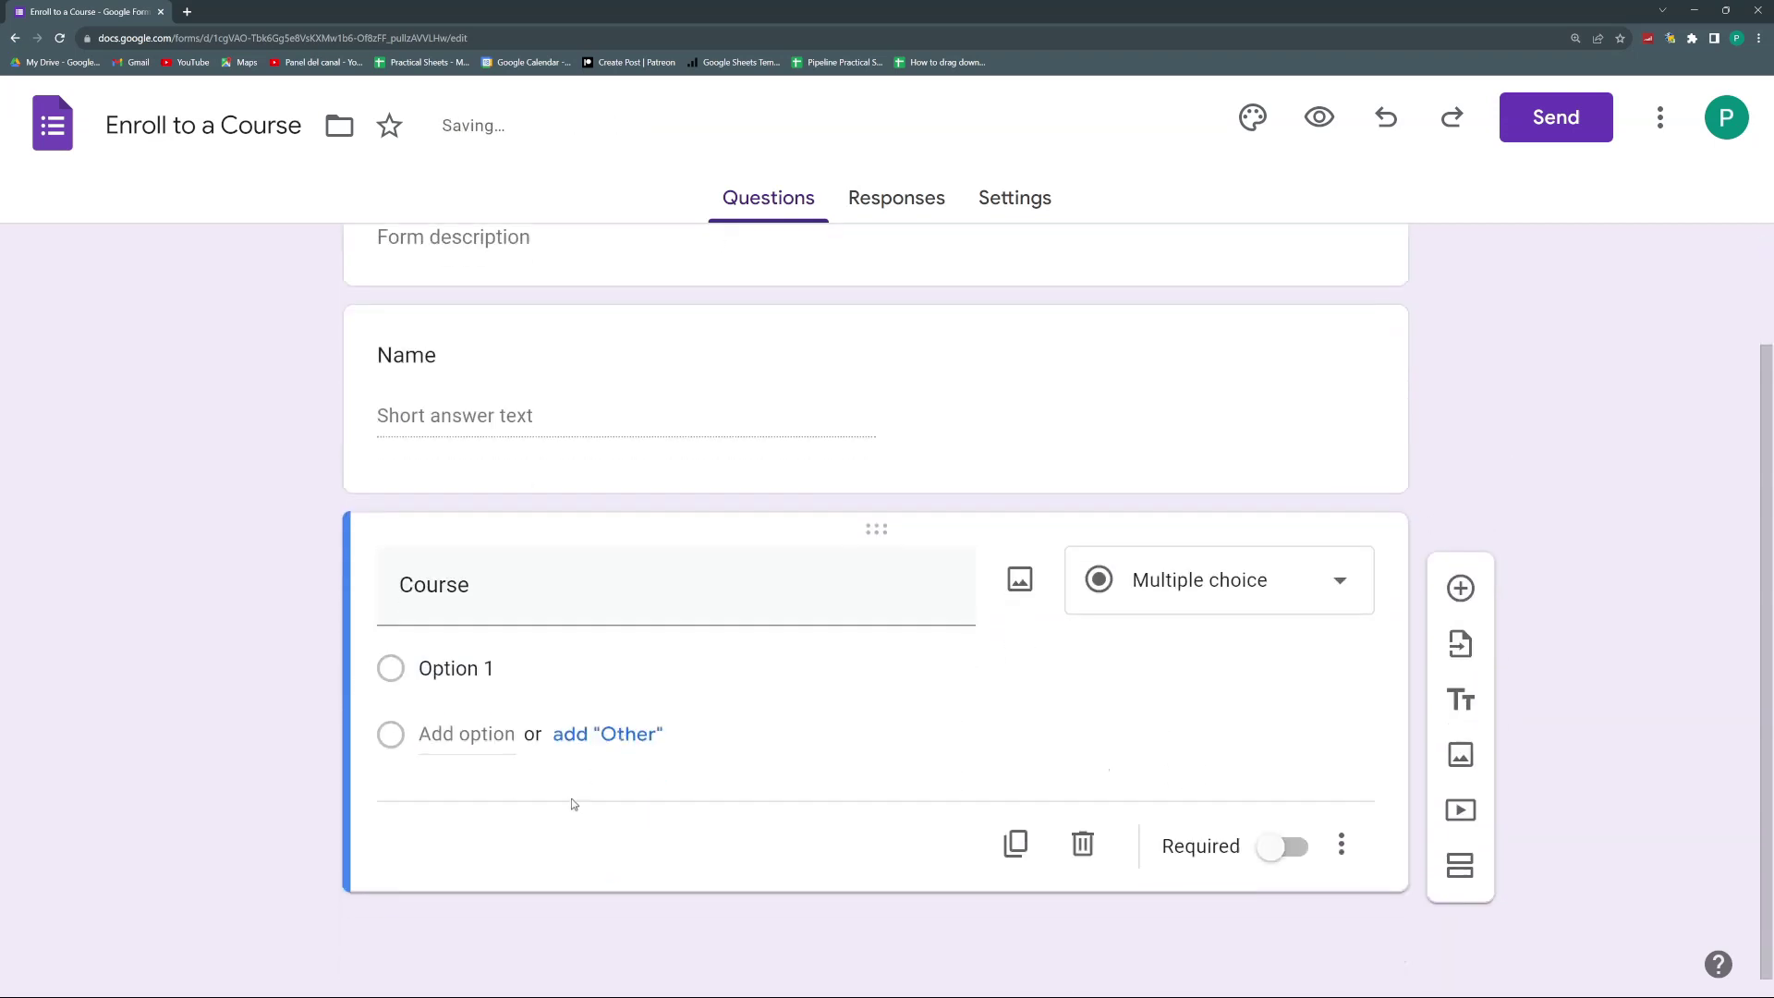
- Give Course the options Google Sheets, Google Apps Script and Google Forms, then preview the form
left_click(519, 671)
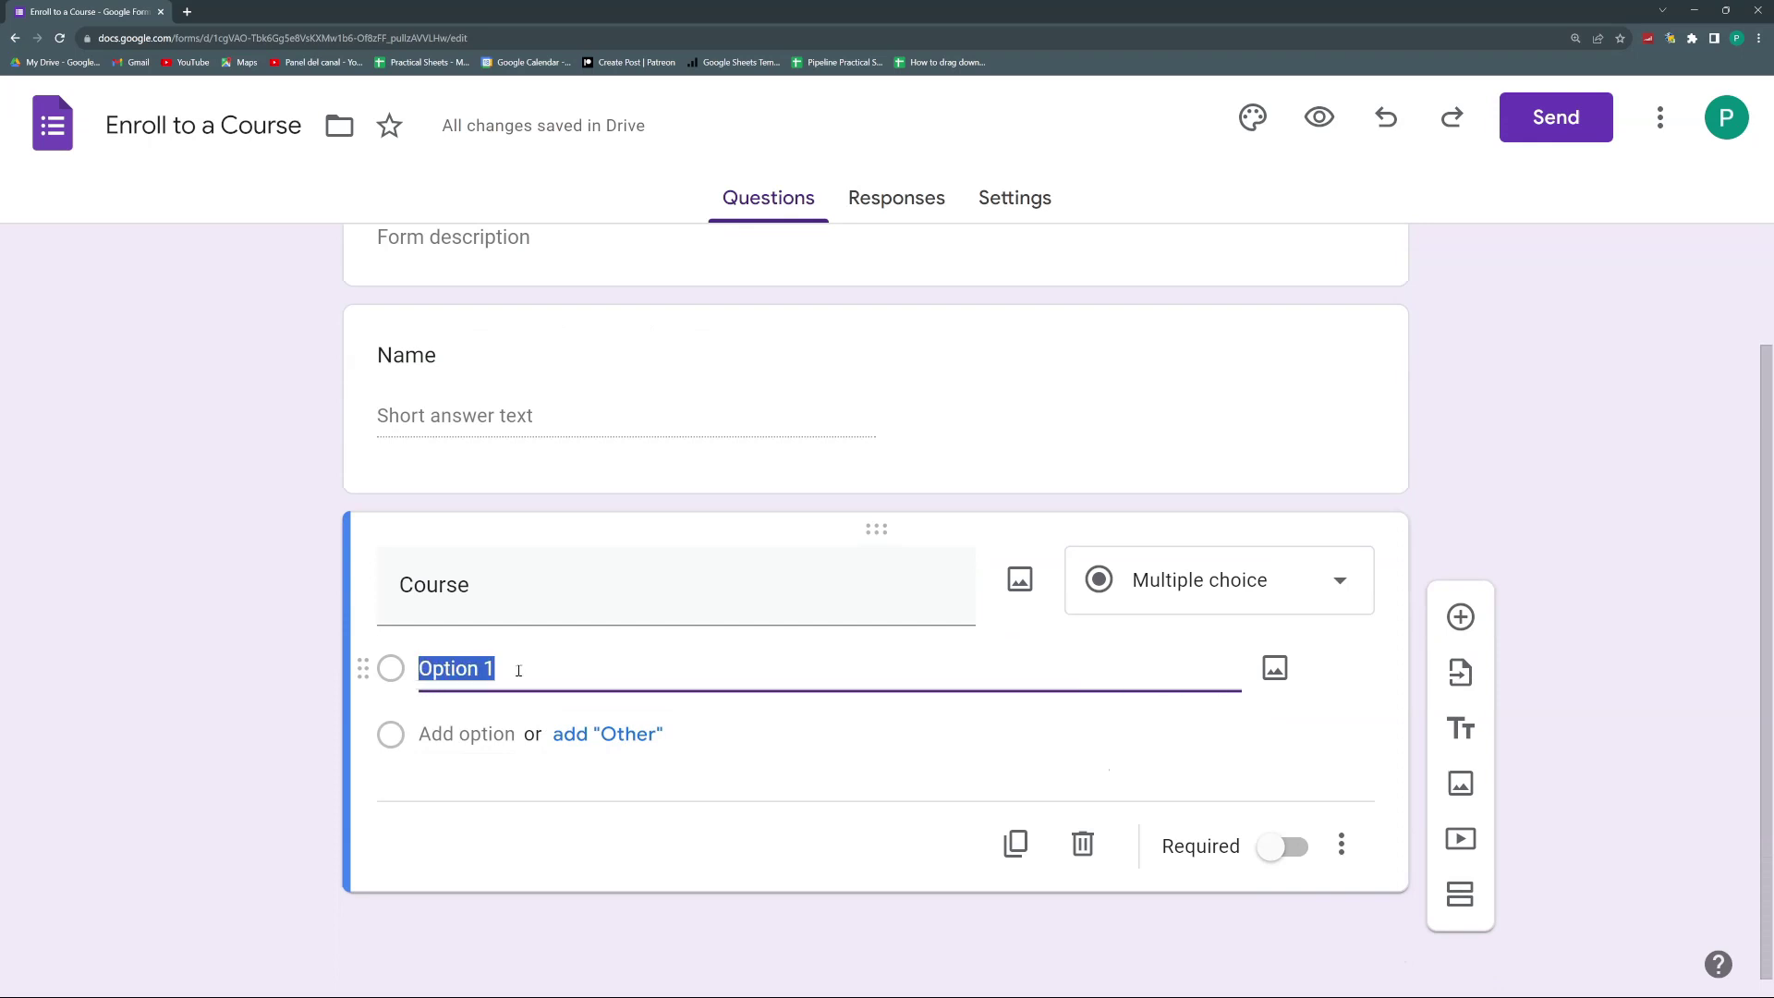
type("Google Sheets")
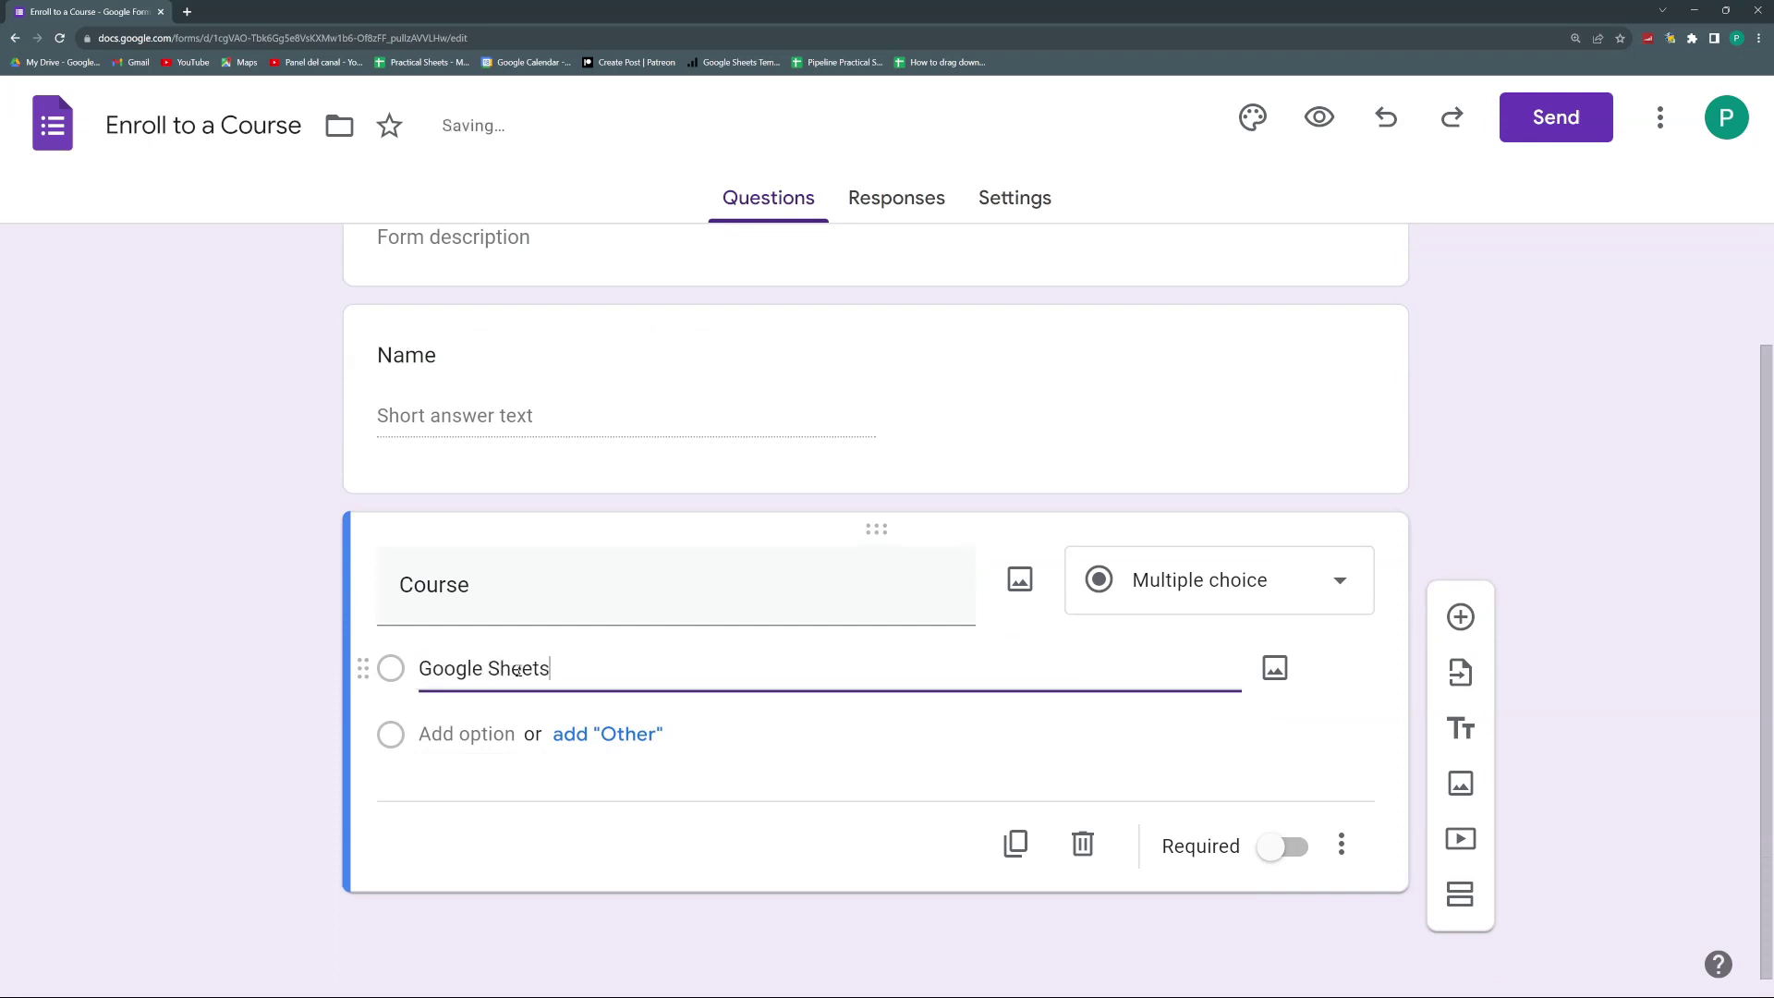
left_click(438, 734)
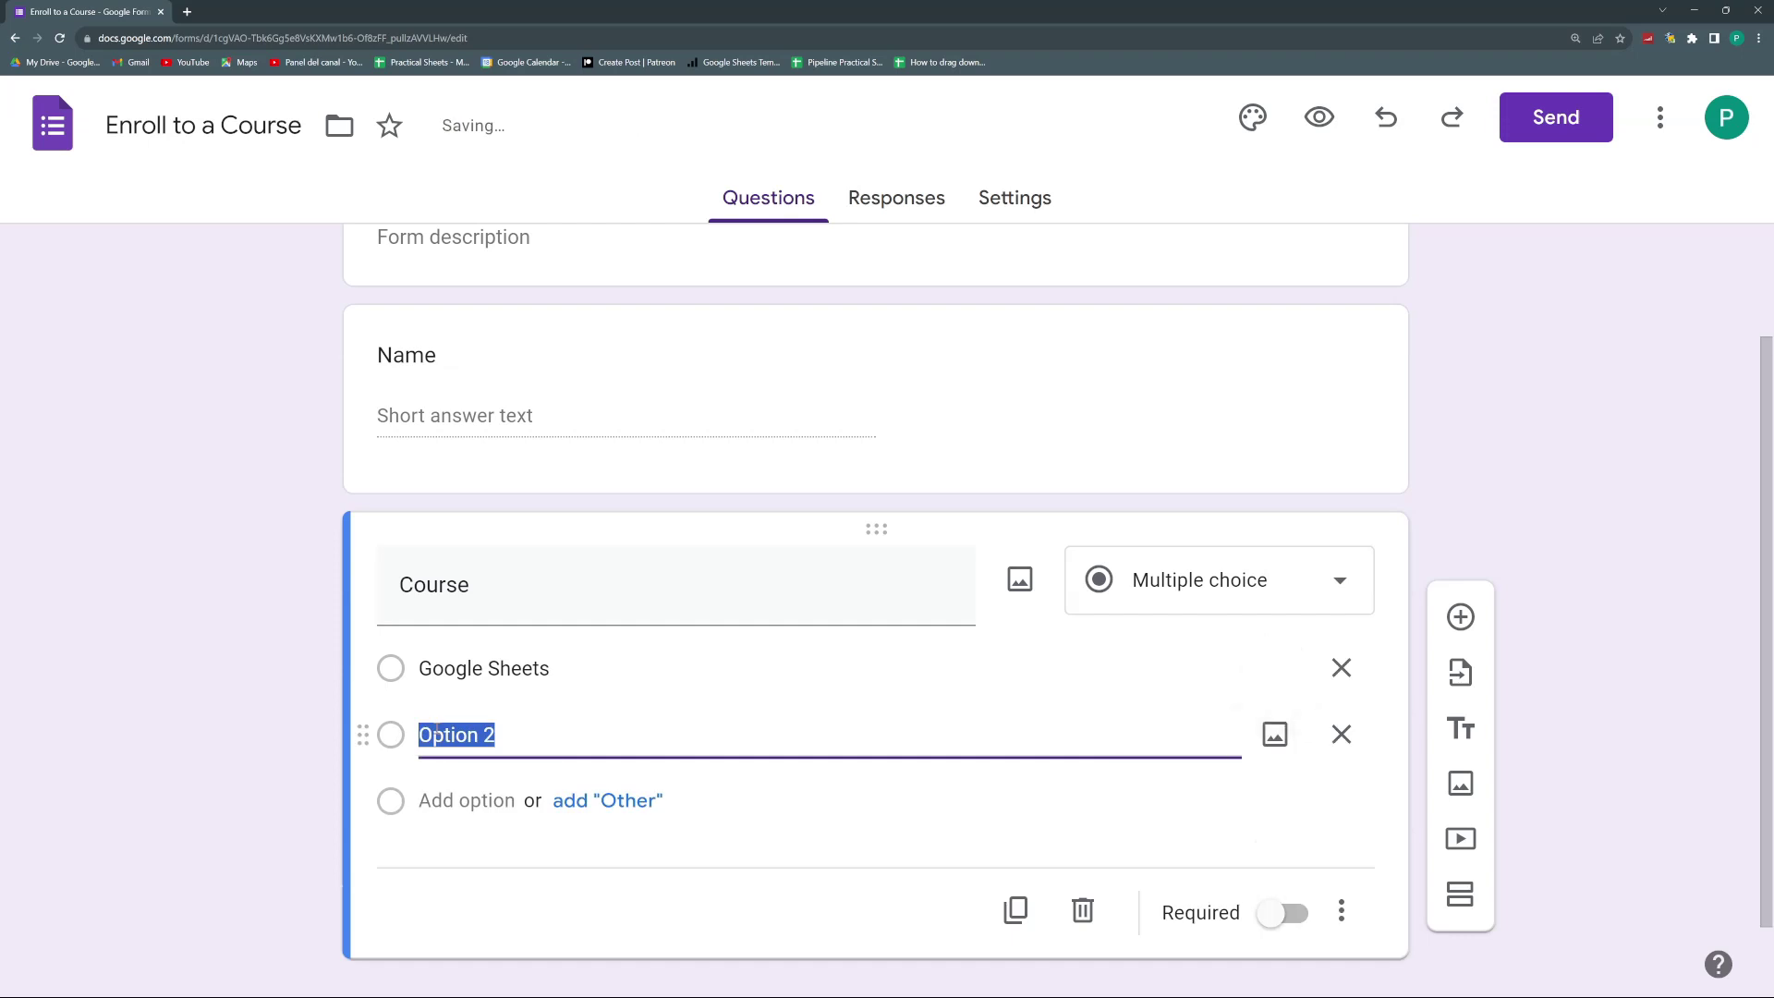
type("Google Apps Script")
key("Tab")
left_click(434, 800)
type("Goog")
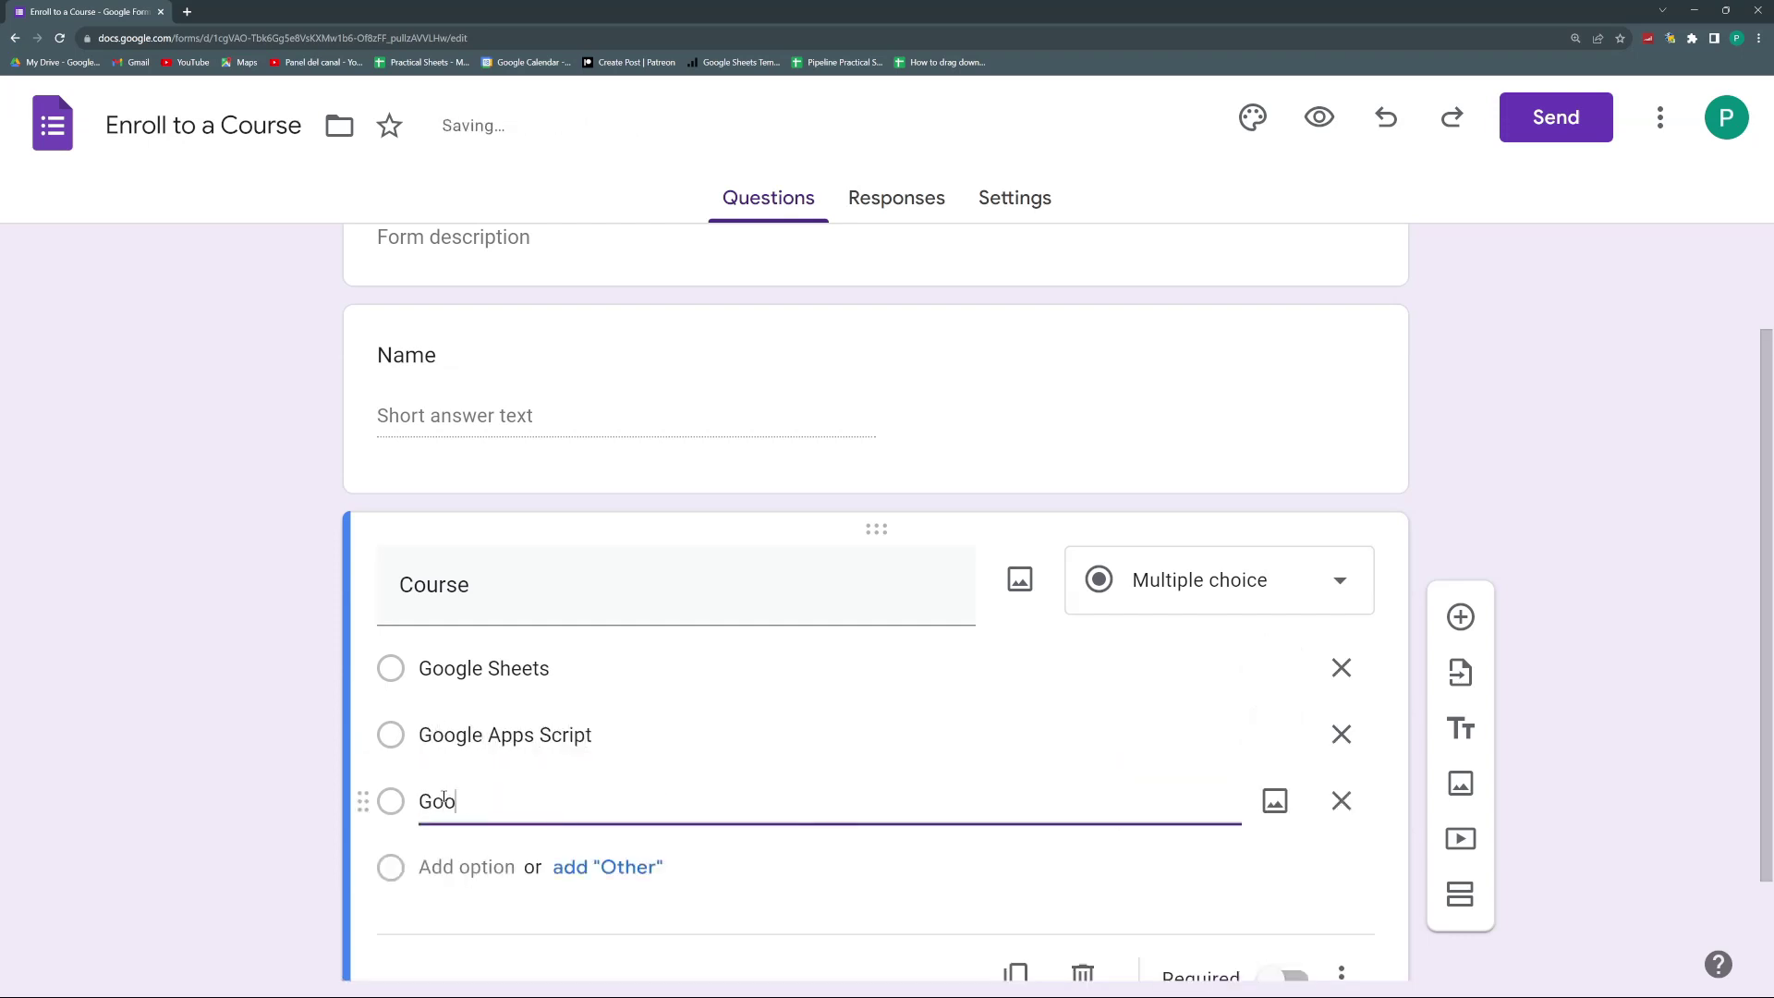
type("le Forms")
left_click(1478, 465)
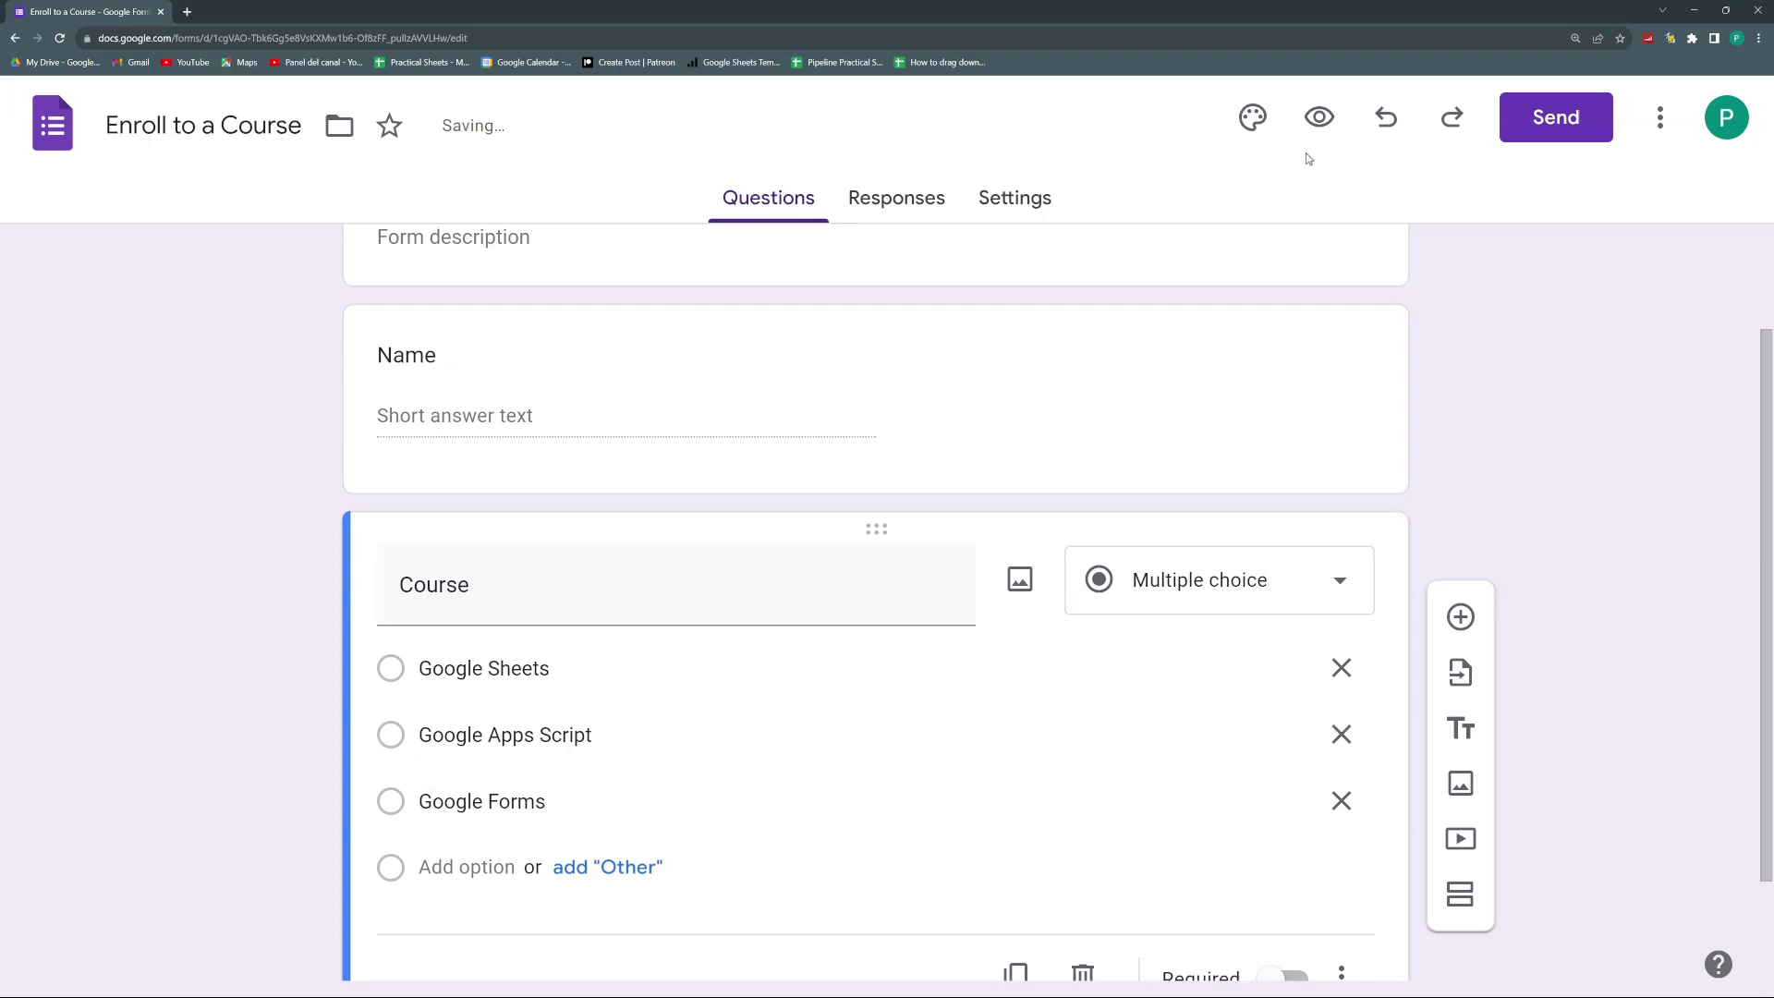
left_click(1319, 118)
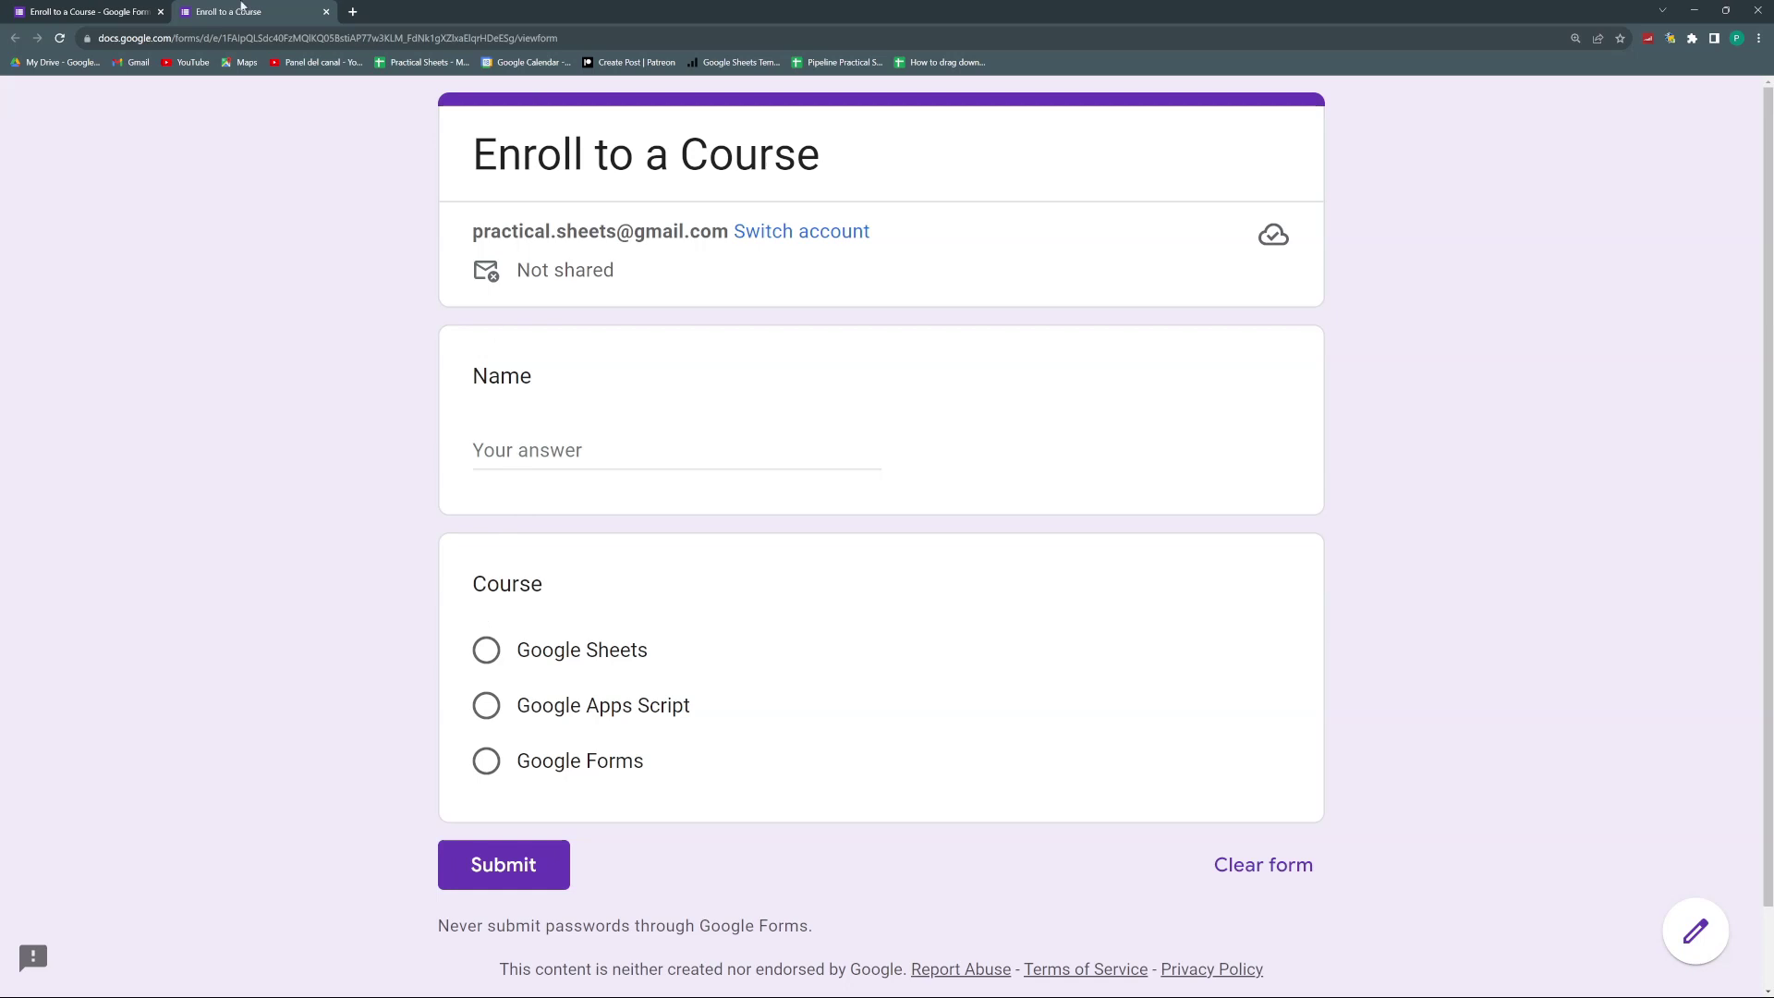
- Back in the editor, duplicate the Name question and retitle the copy Last Name
left_click(121, 11)
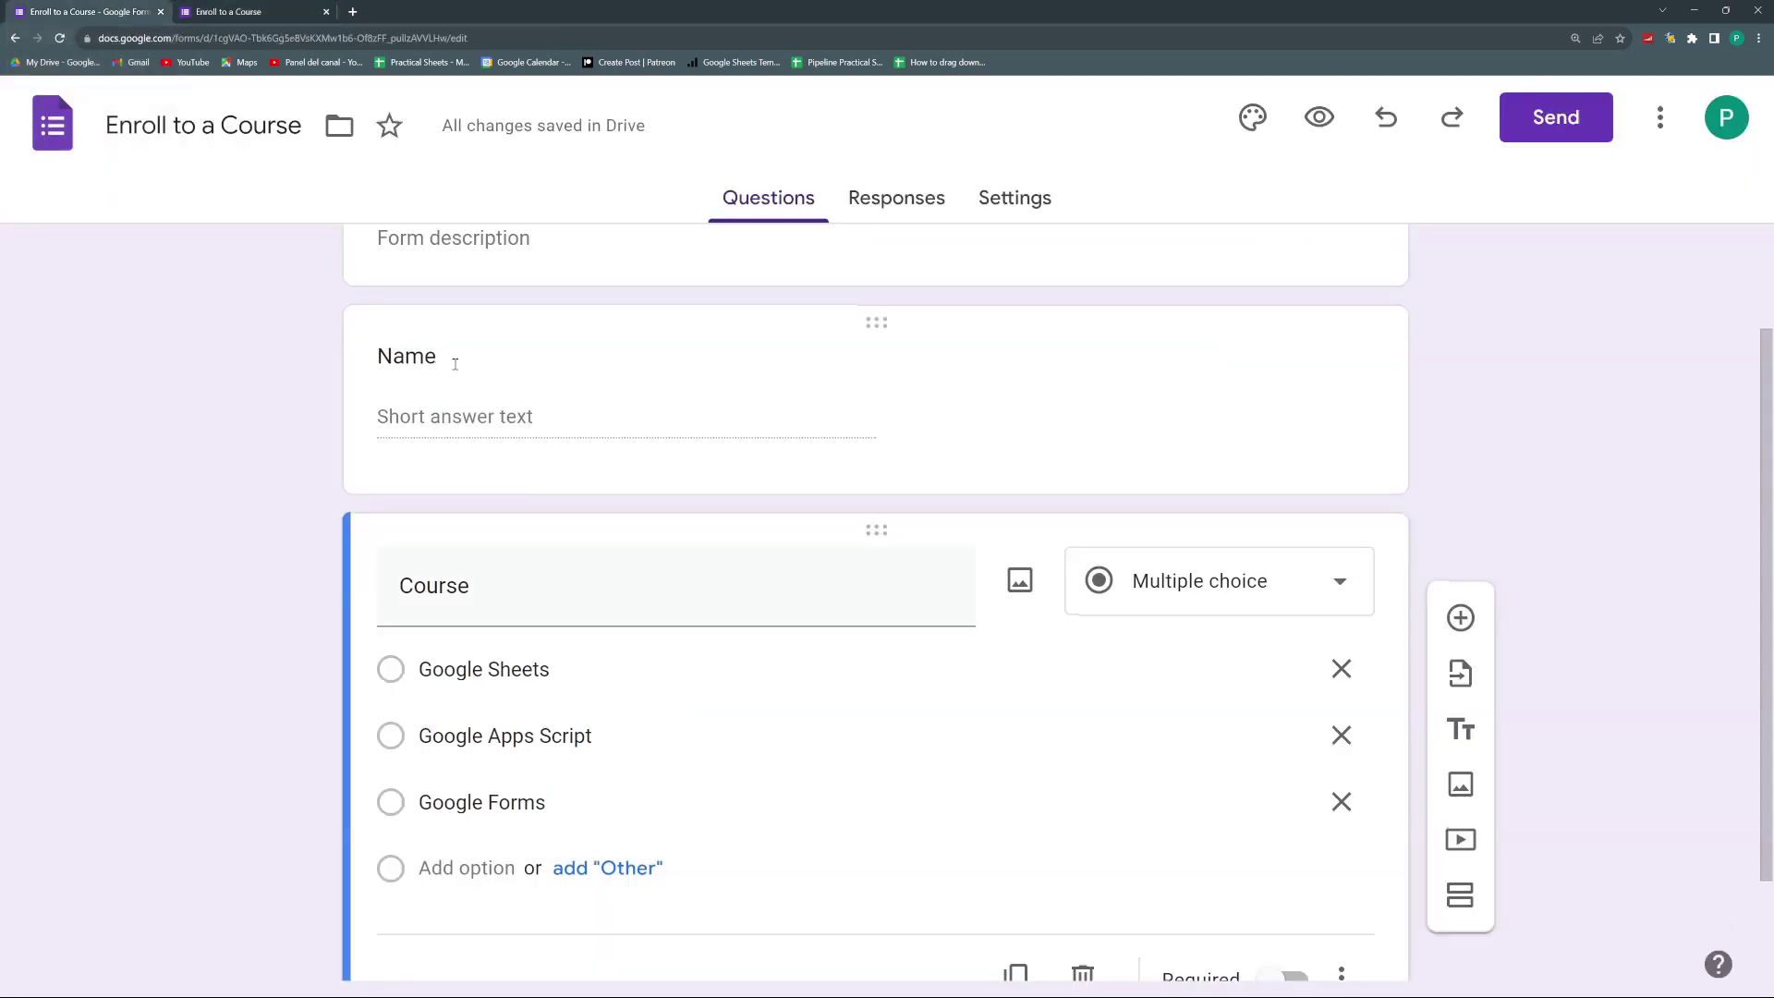
scroll(479, 412, "up", 2)
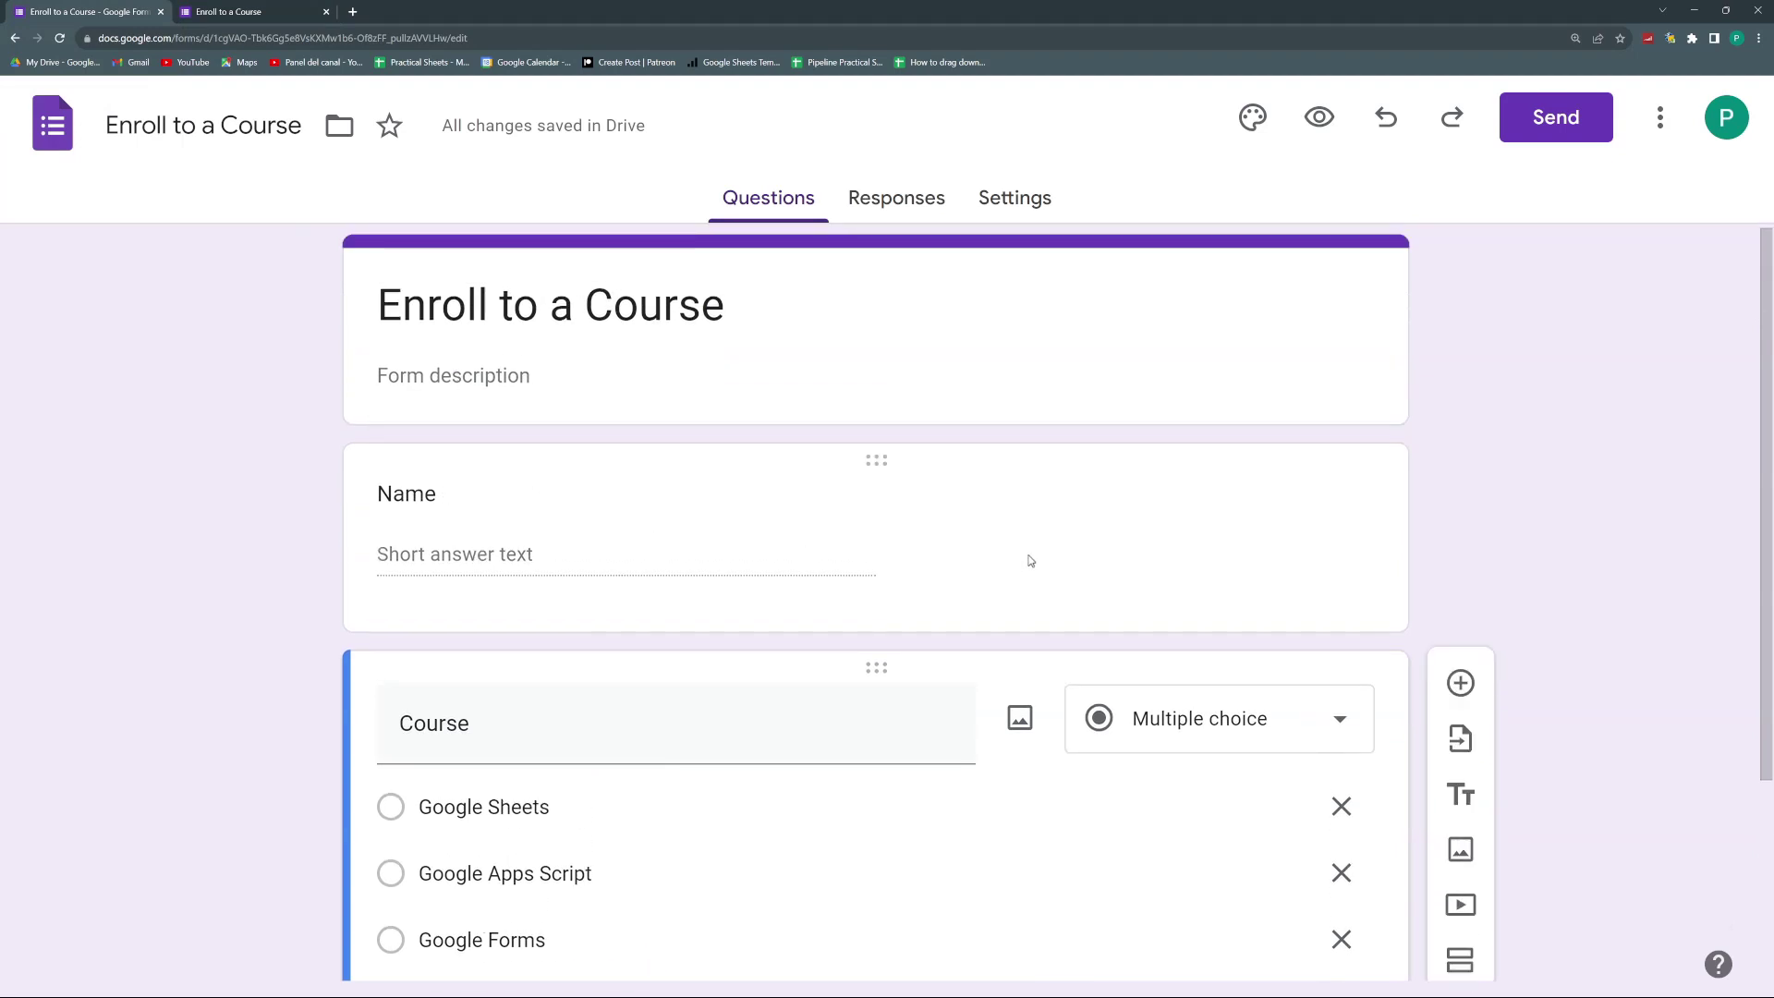
left_click(1032, 554)
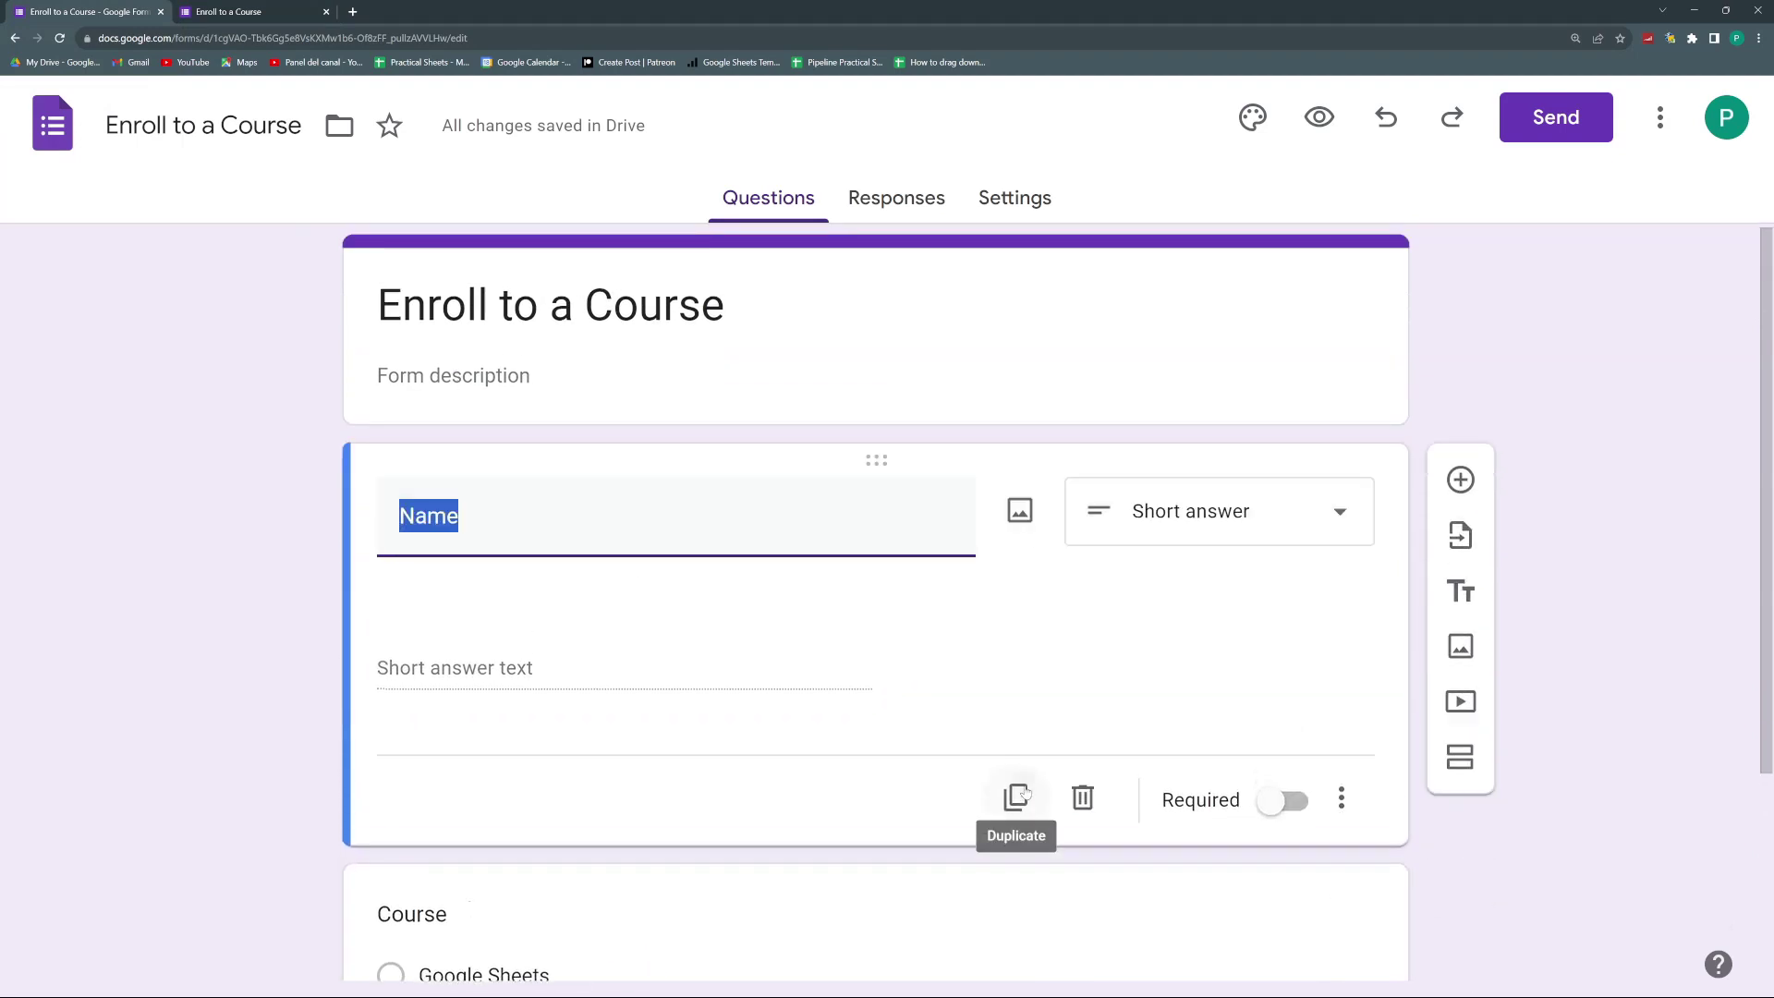
left_click(1017, 795)
left_click_drag(477, 739, 380, 730)
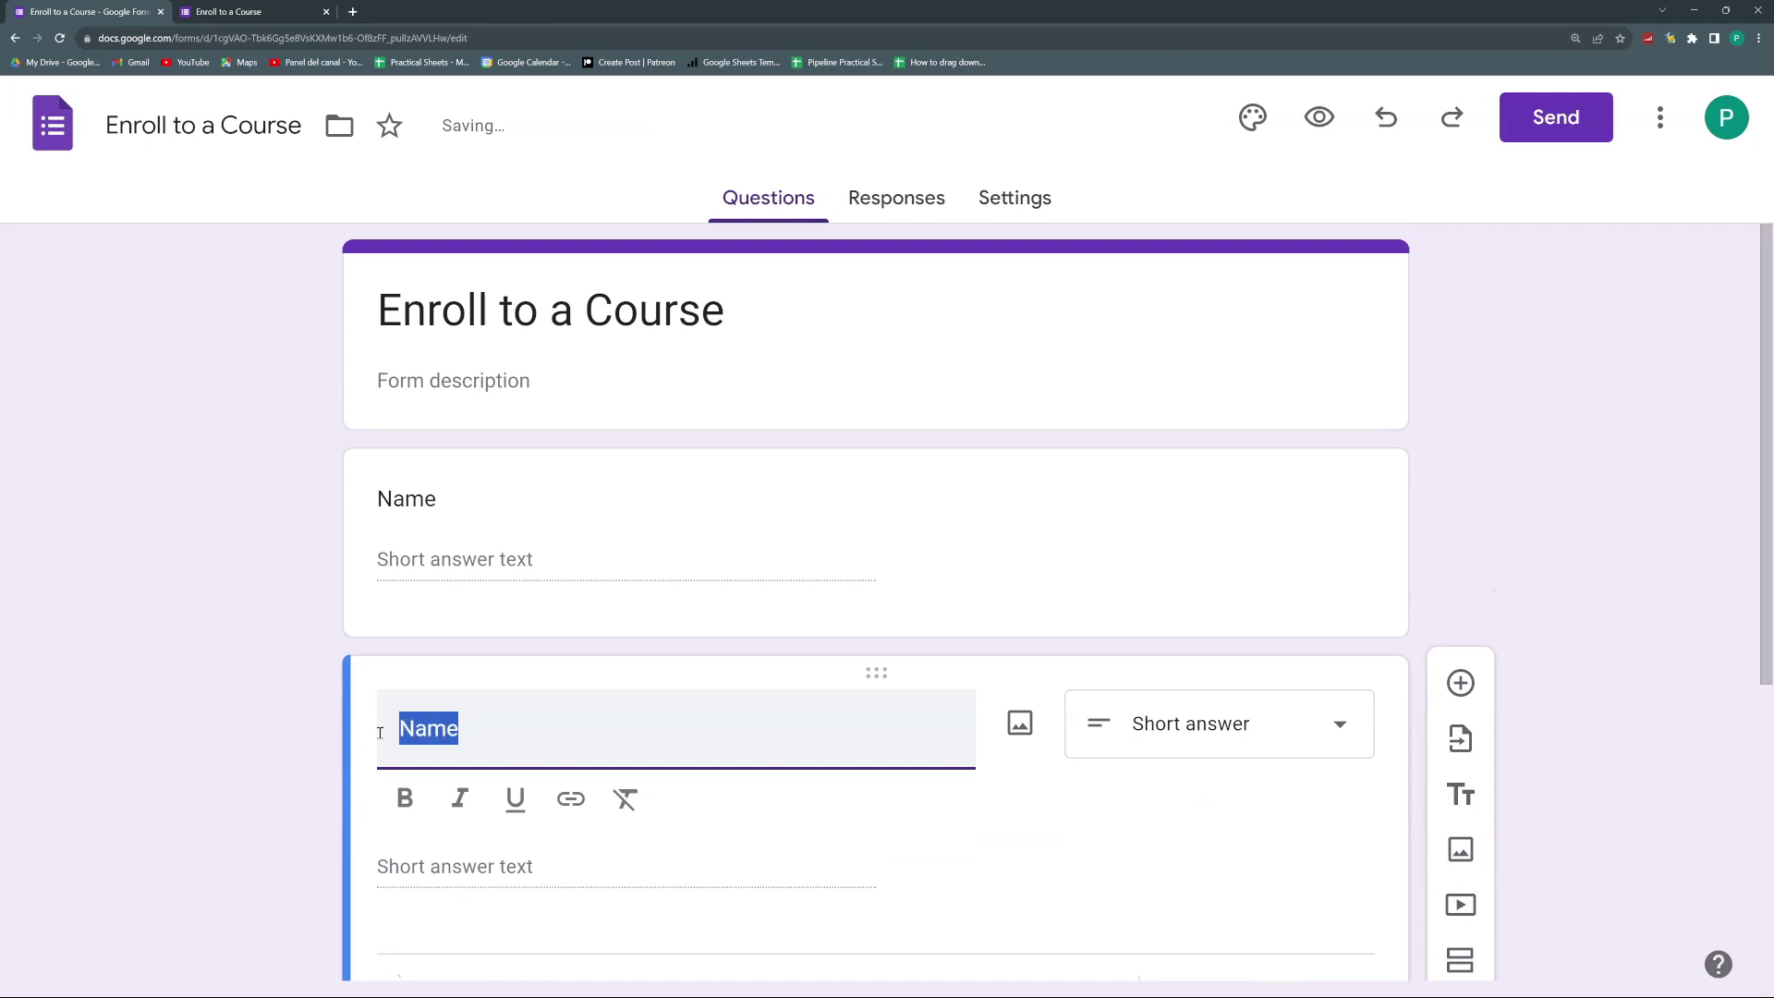
type("Last Name")
- Duplicate Last Name as a Phone question and reload the live form
scroll(765, 705, "down", 4)
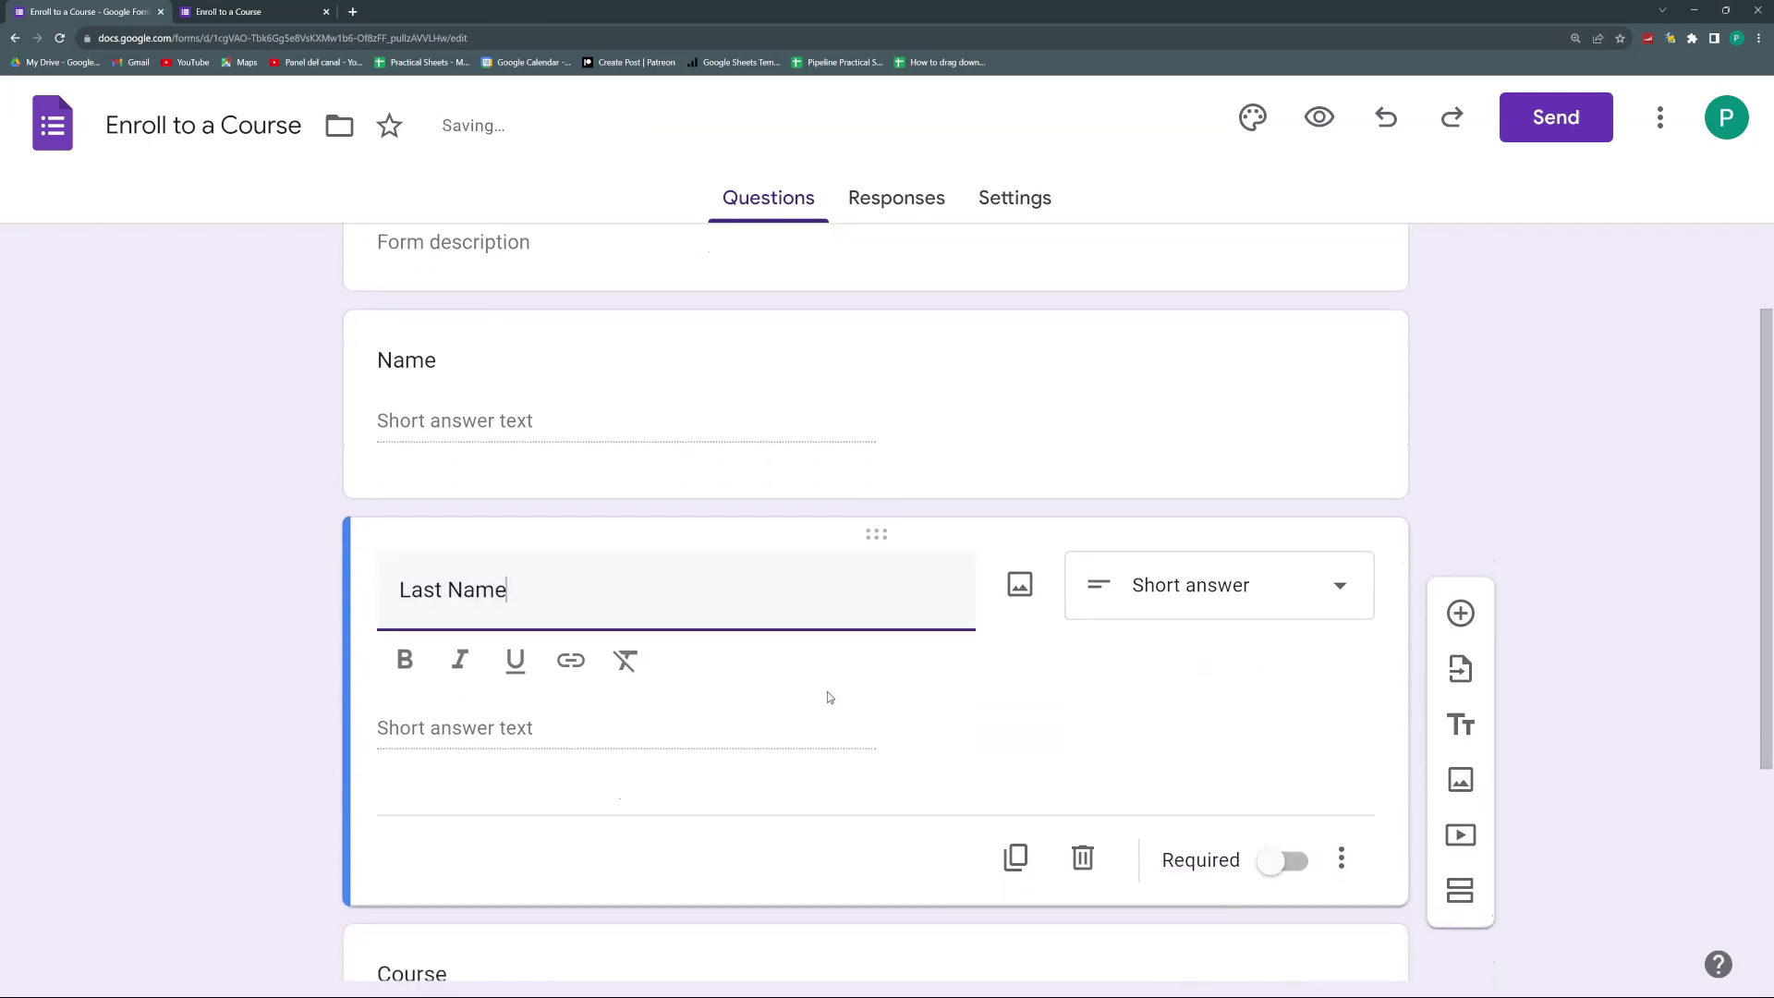
left_click(1016, 644)
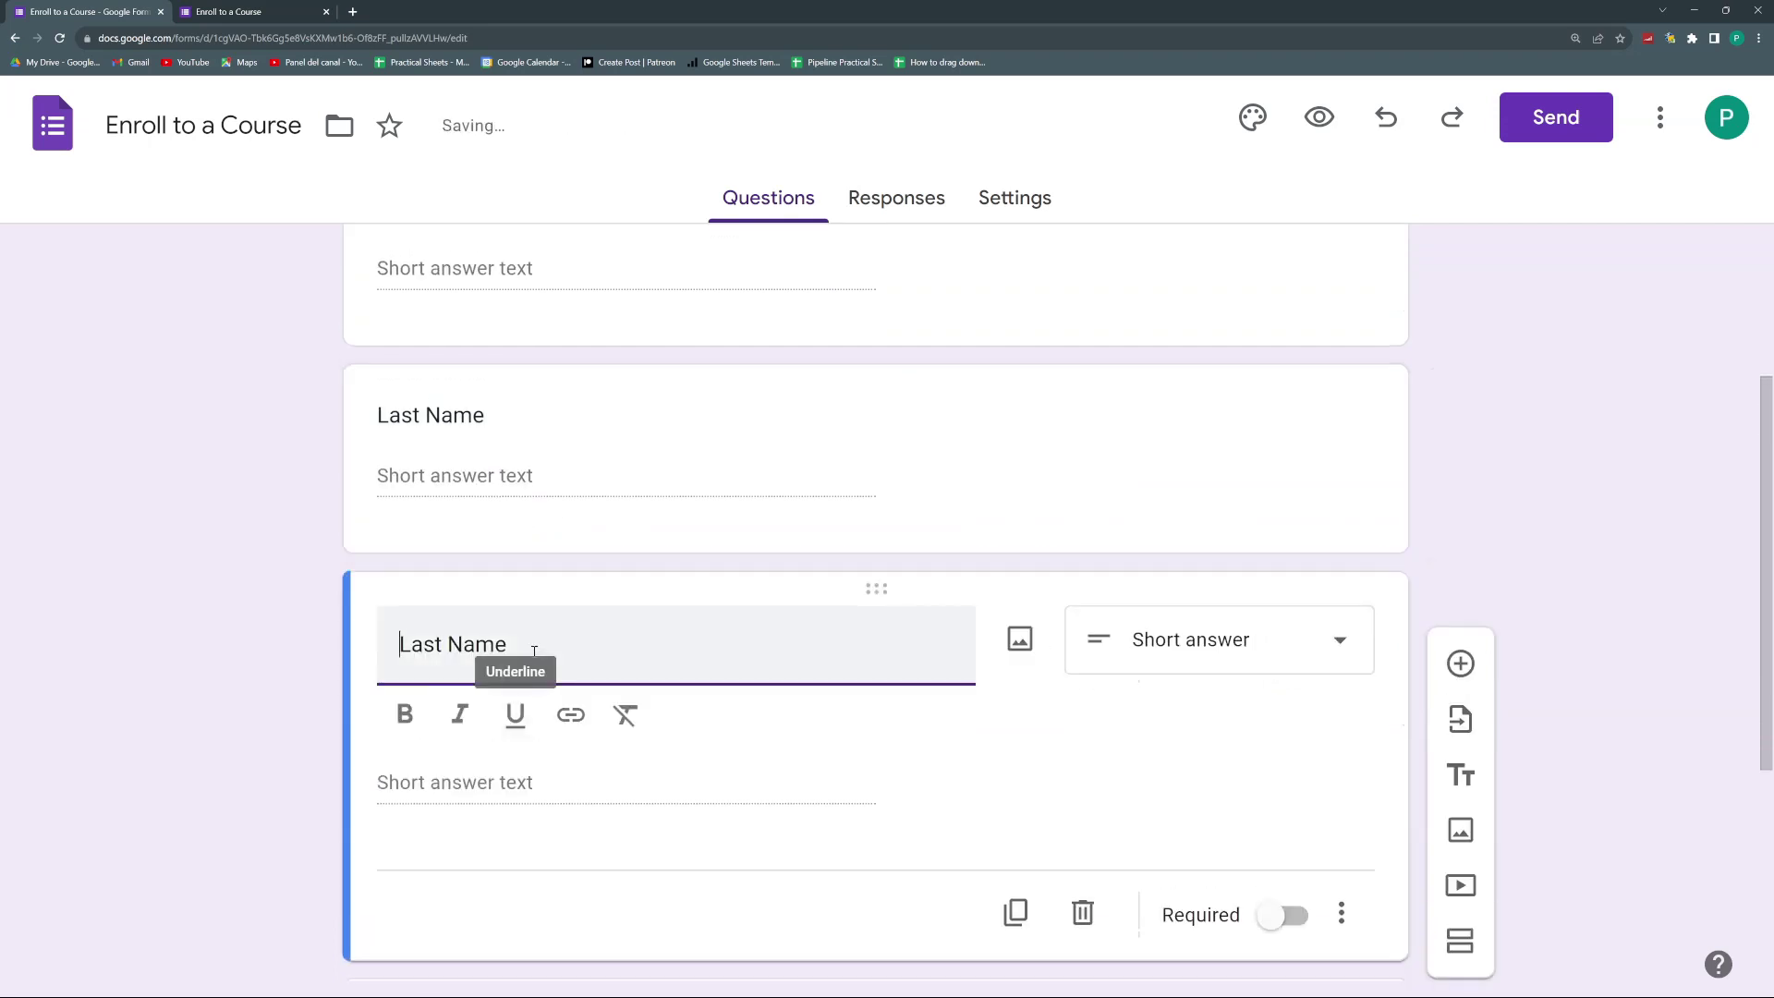
left_click_drag(535, 649, 351, 642)
type("Phone")
left_click(1554, 321)
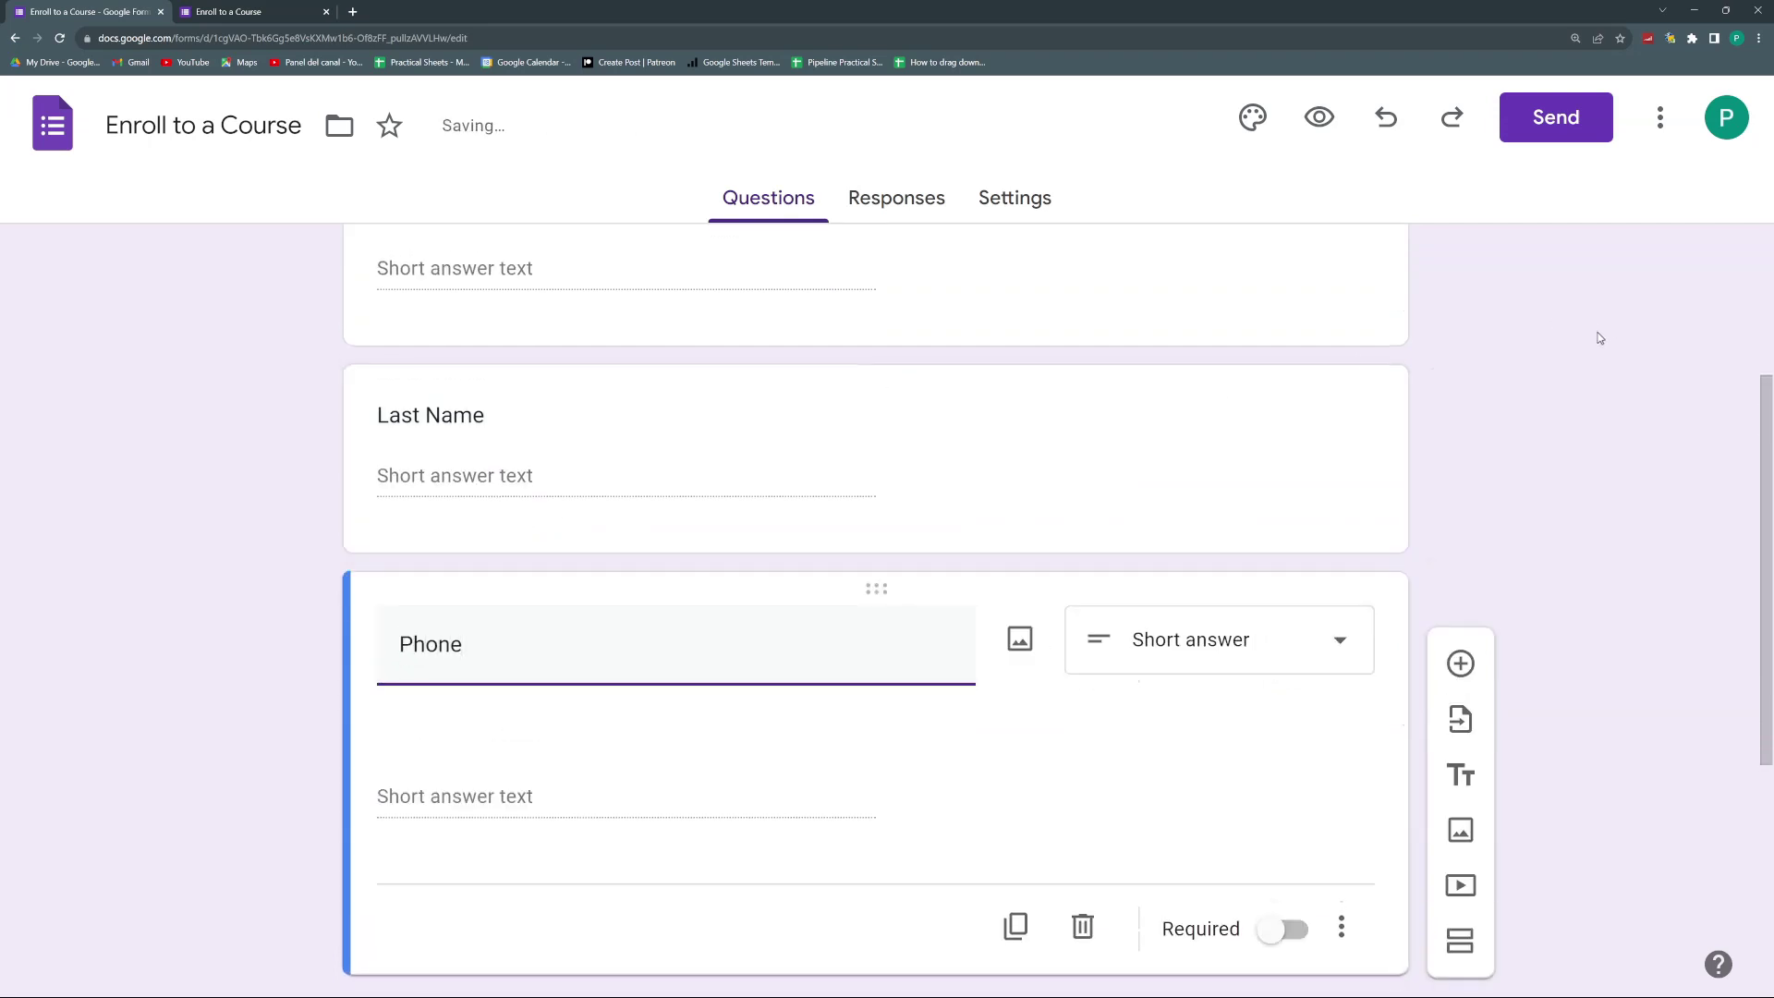
left_click(240, 11)
left_click(61, 38)
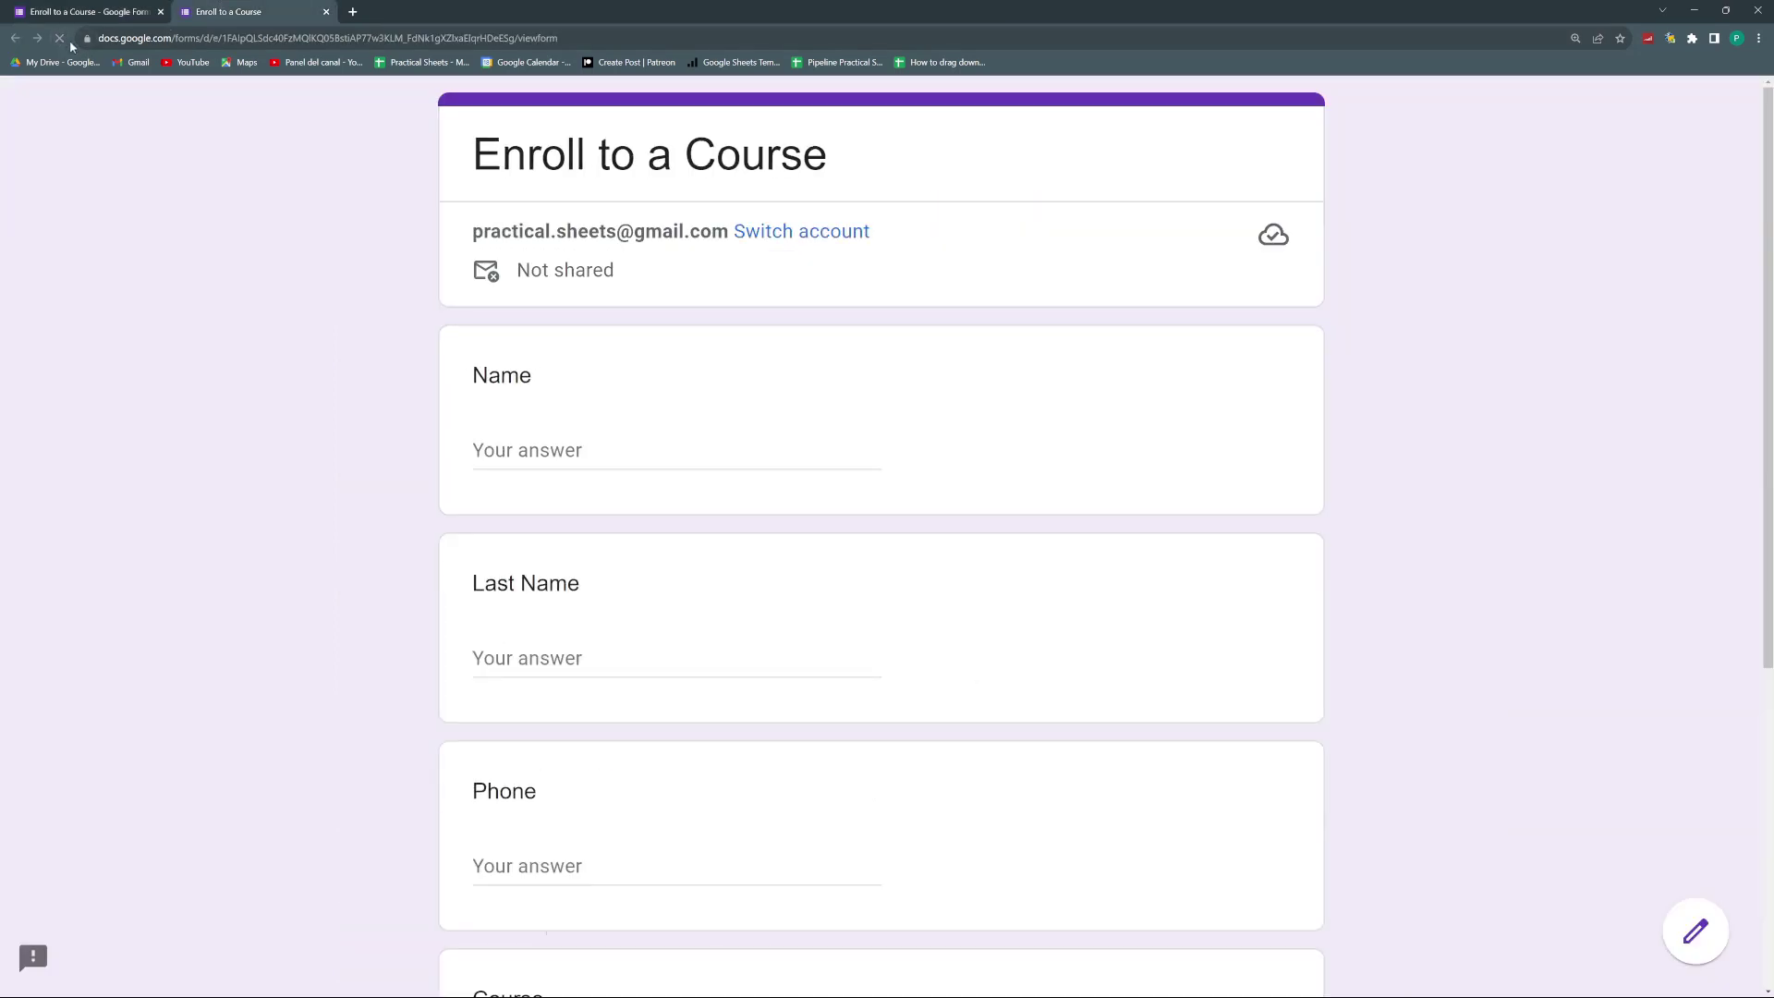
left_click(625, 439)
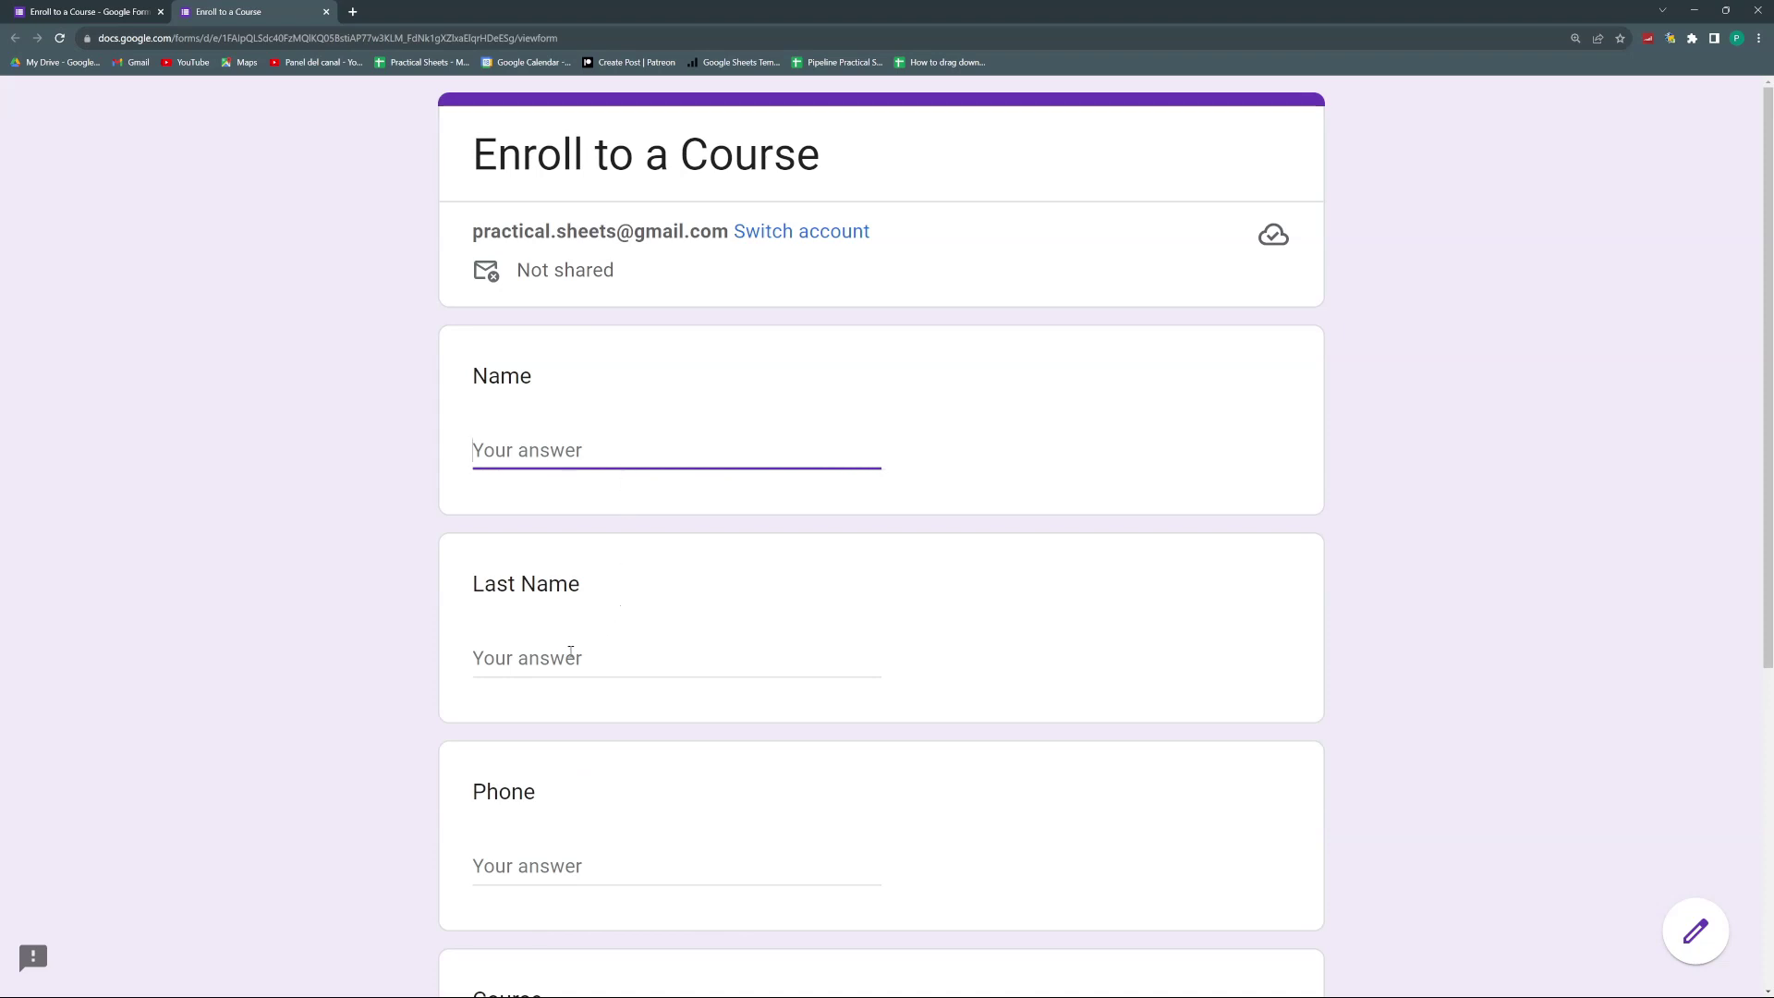
scroll(559, 658, "down", 3)
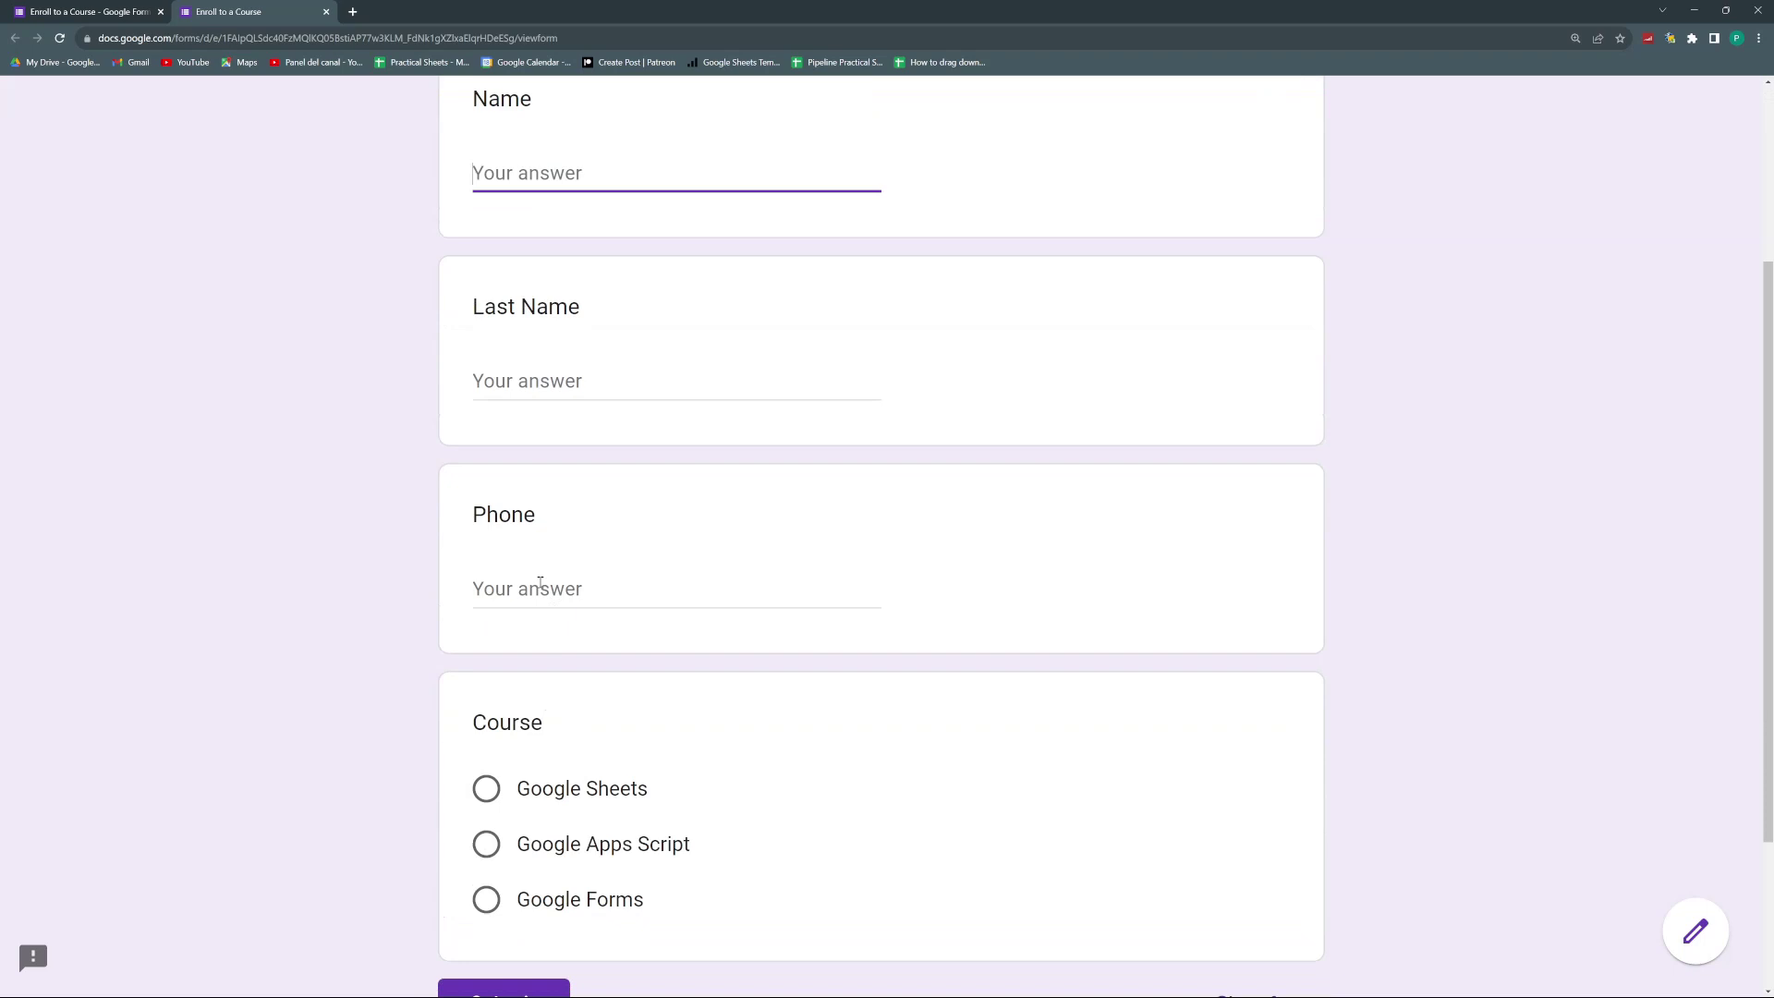
scroll(541, 584, "up", 3)
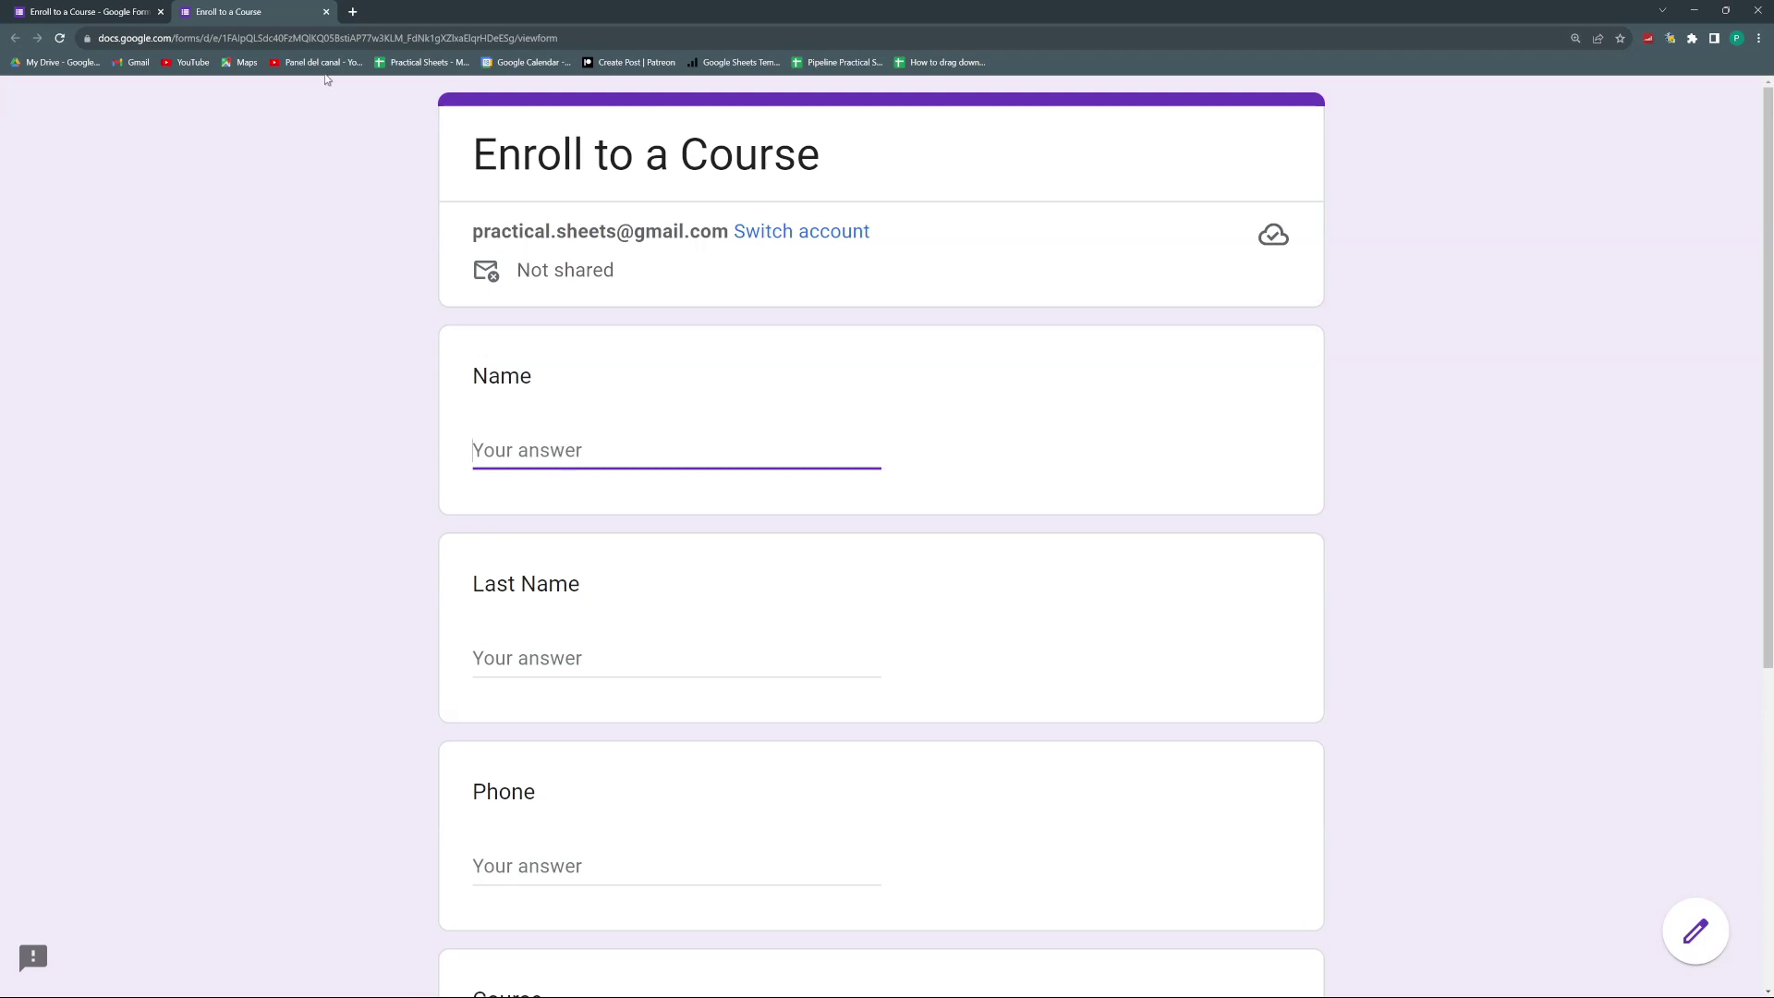
- Add a new question titled Date below Phone, then return to the live form tab
left_click(125, 12)
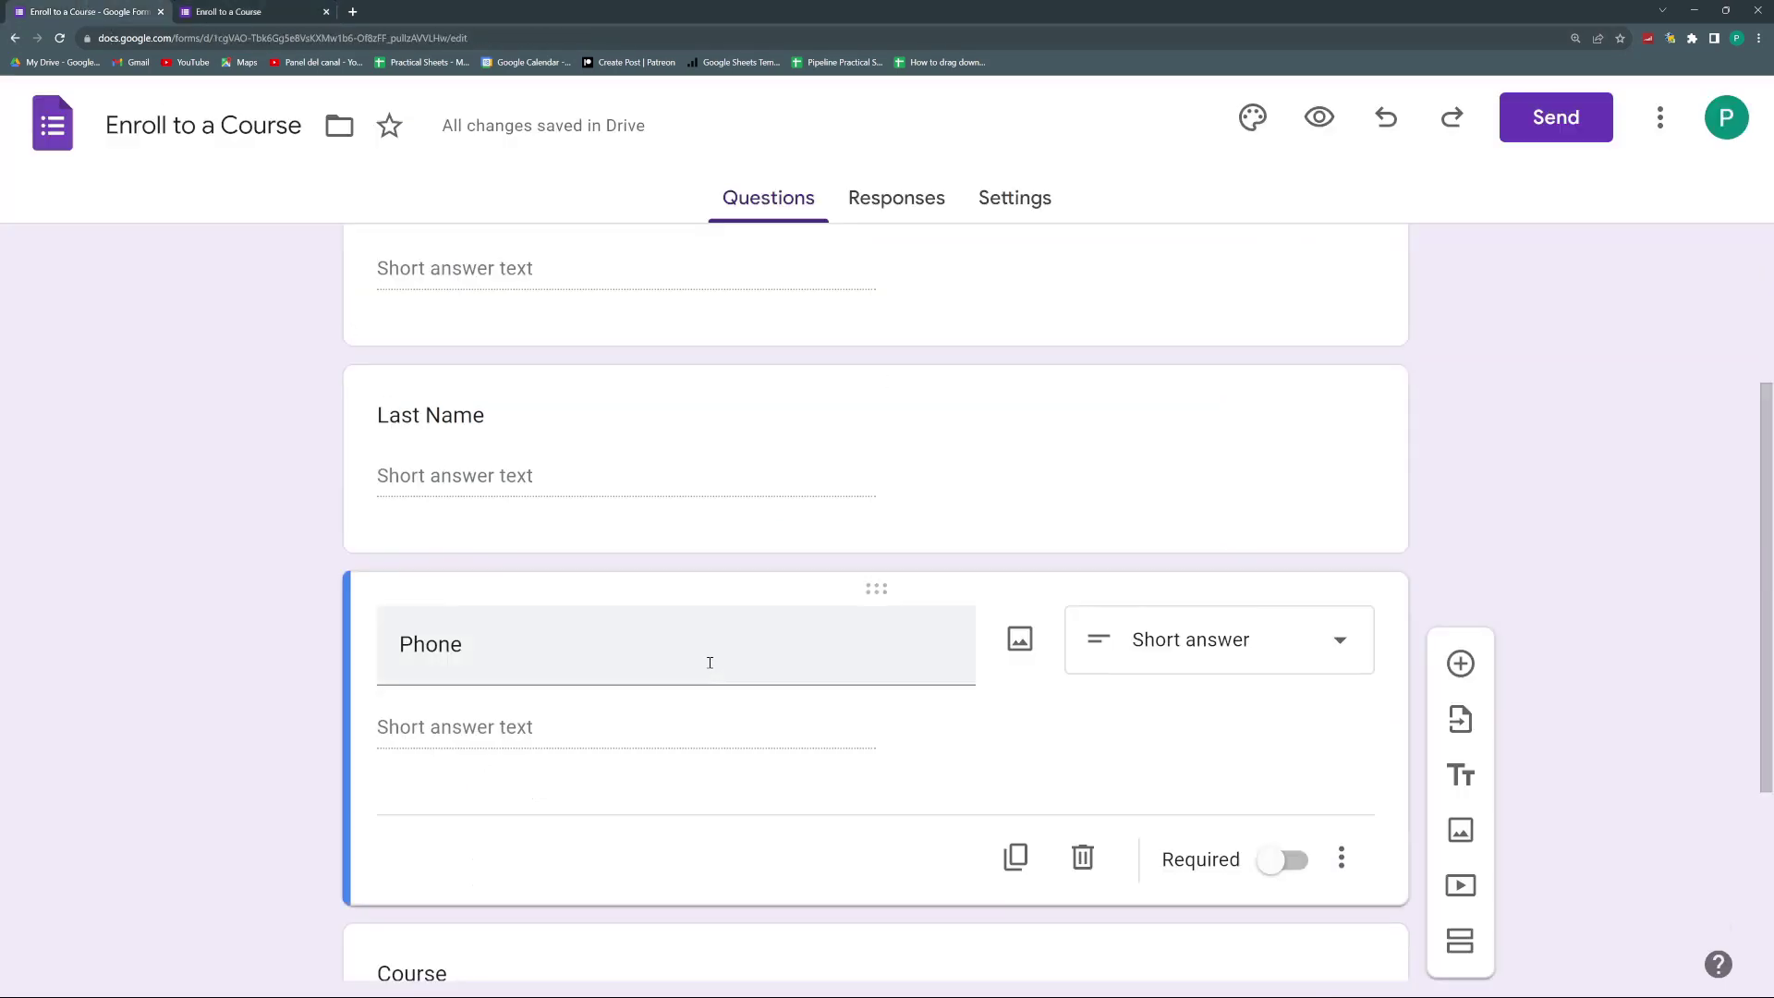
scroll(708, 661, "down", 2)
scroll(710, 661, "down", 2)
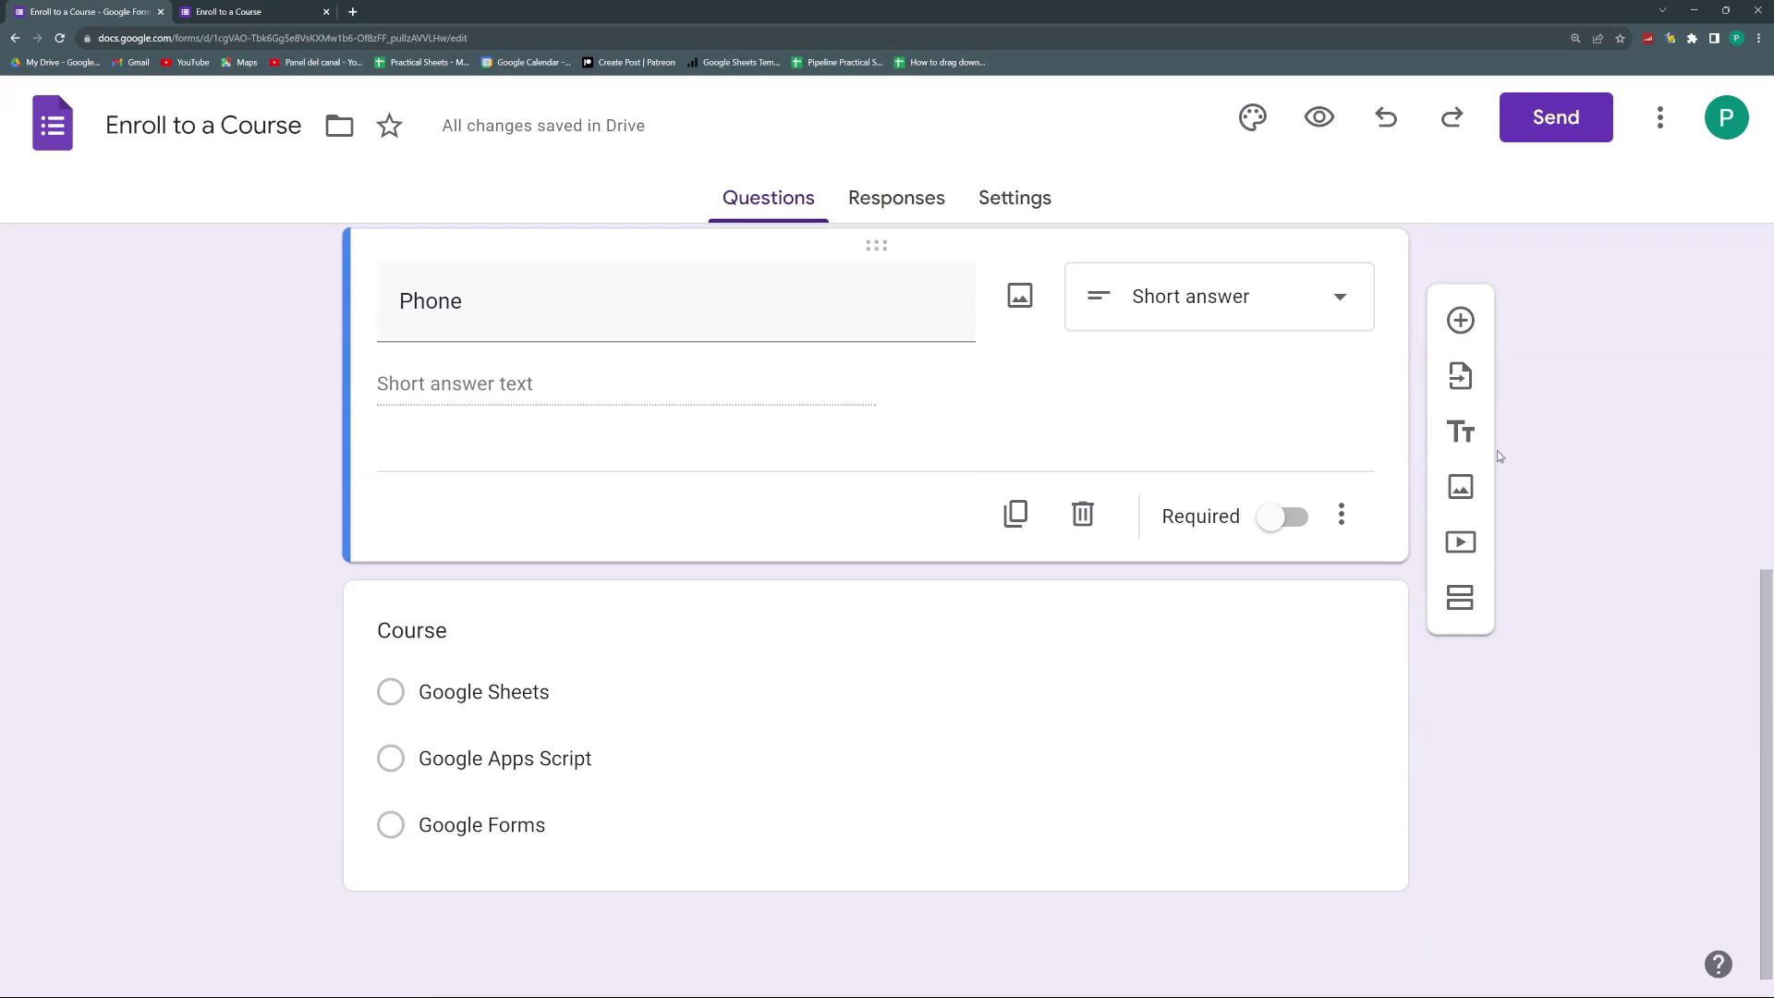
left_click(1459, 319)
type("Date")
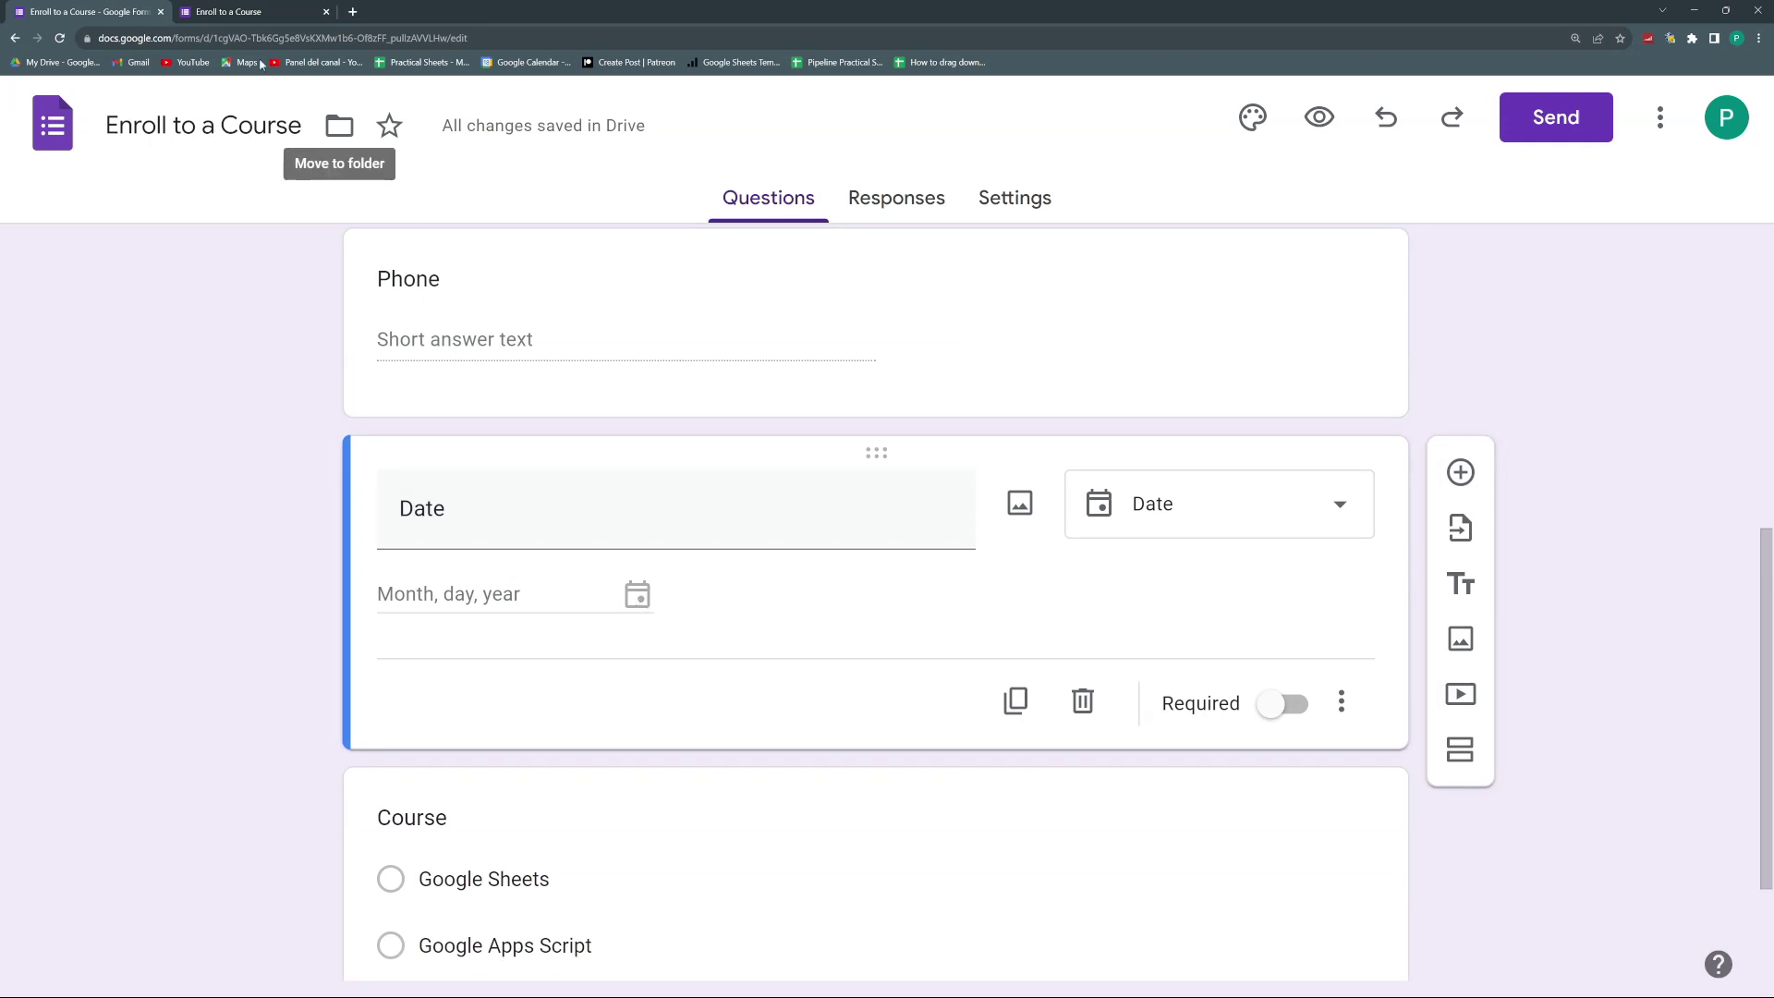
left_click(245, 14)
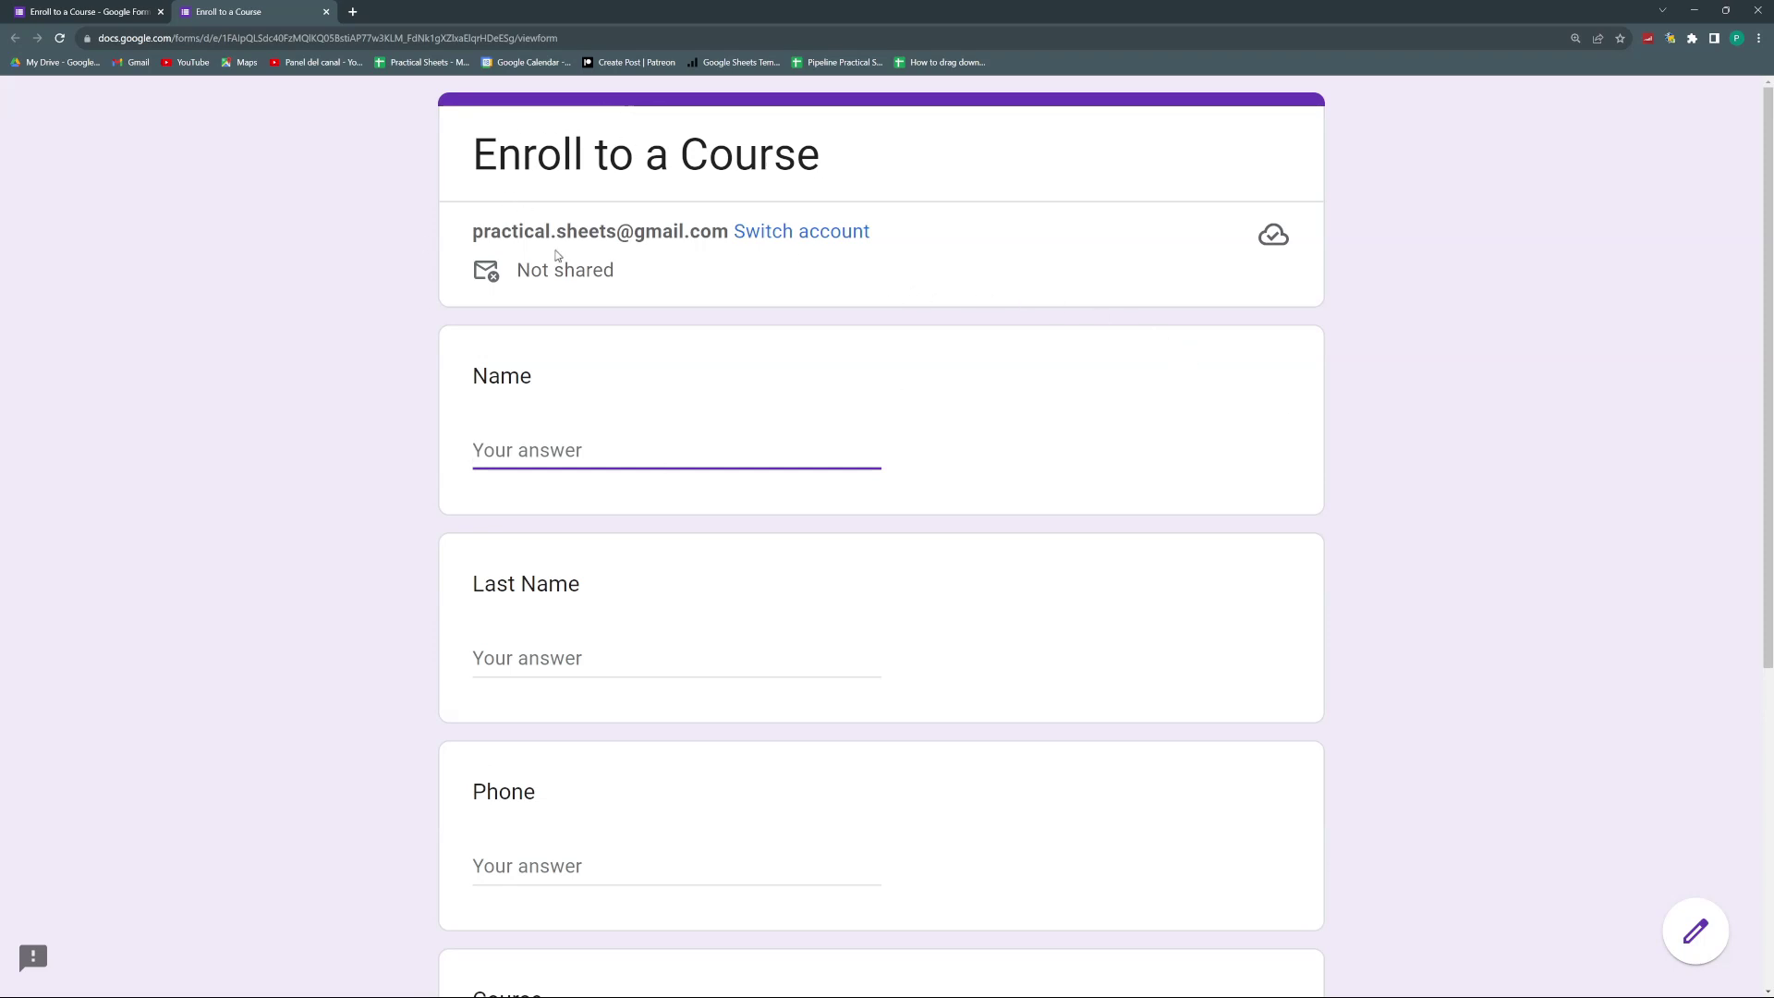
- Reload the live form and scroll to check the Date question between Phone and Course
scroll(765, 462, "down", 5)
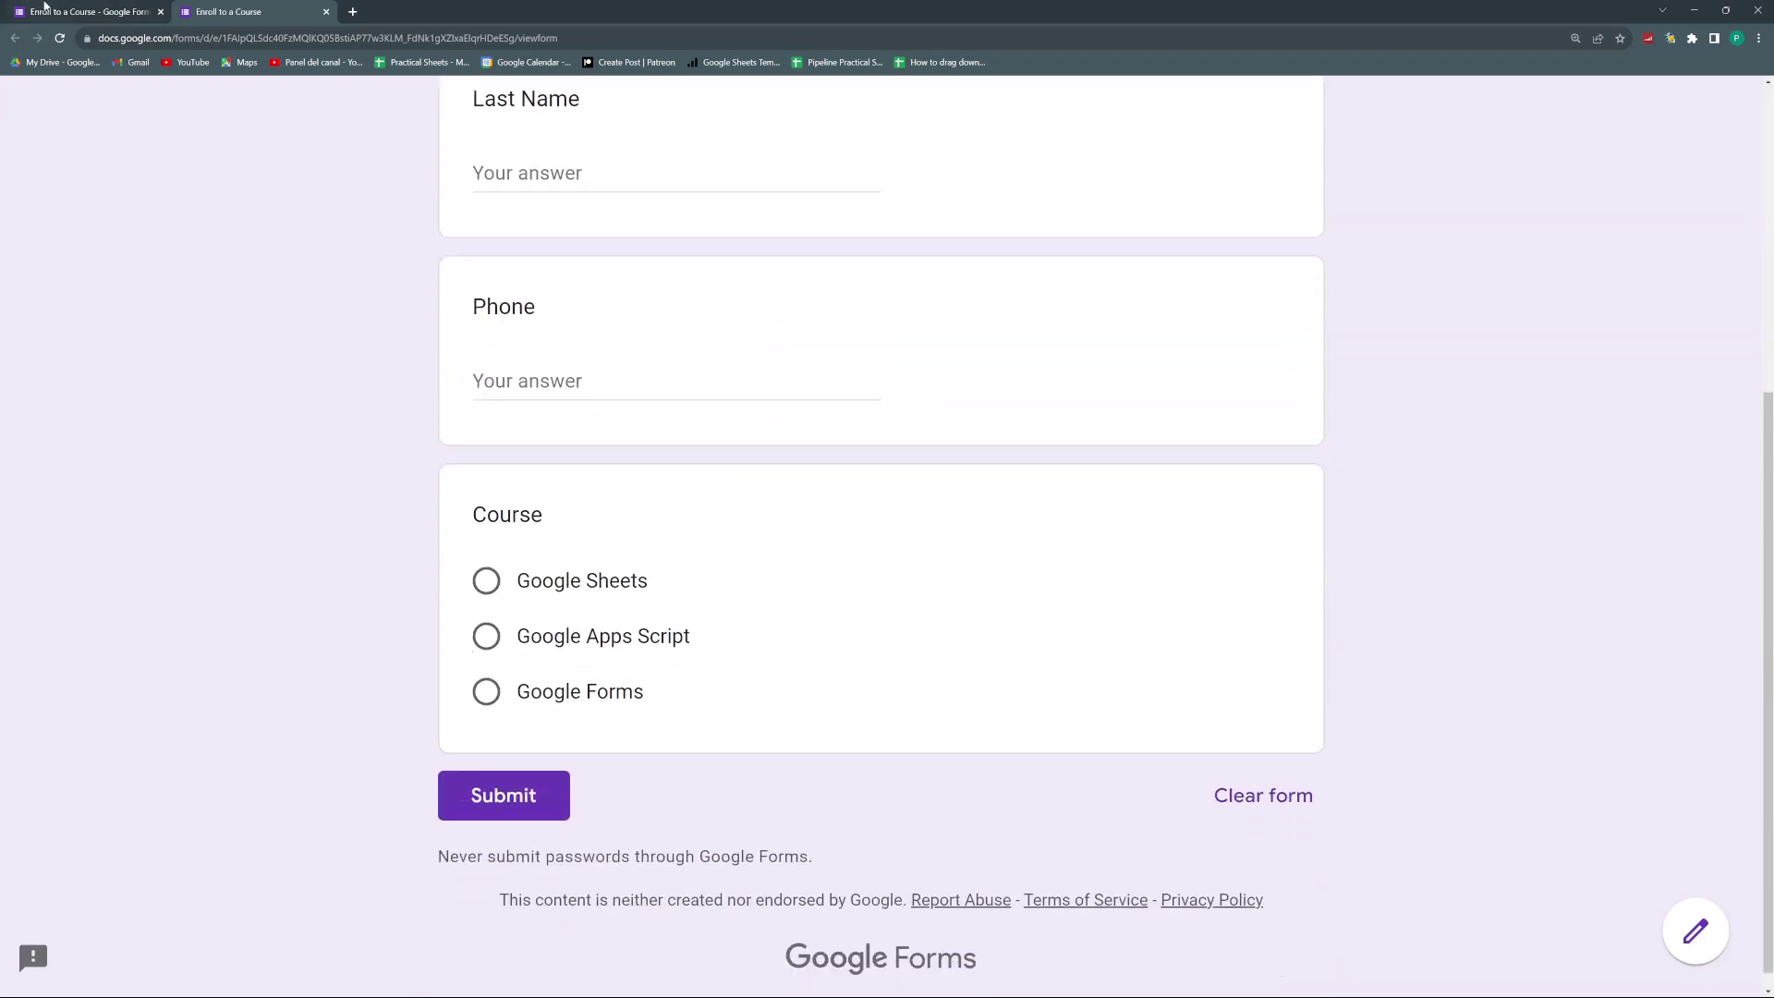
left_click(59, 38)
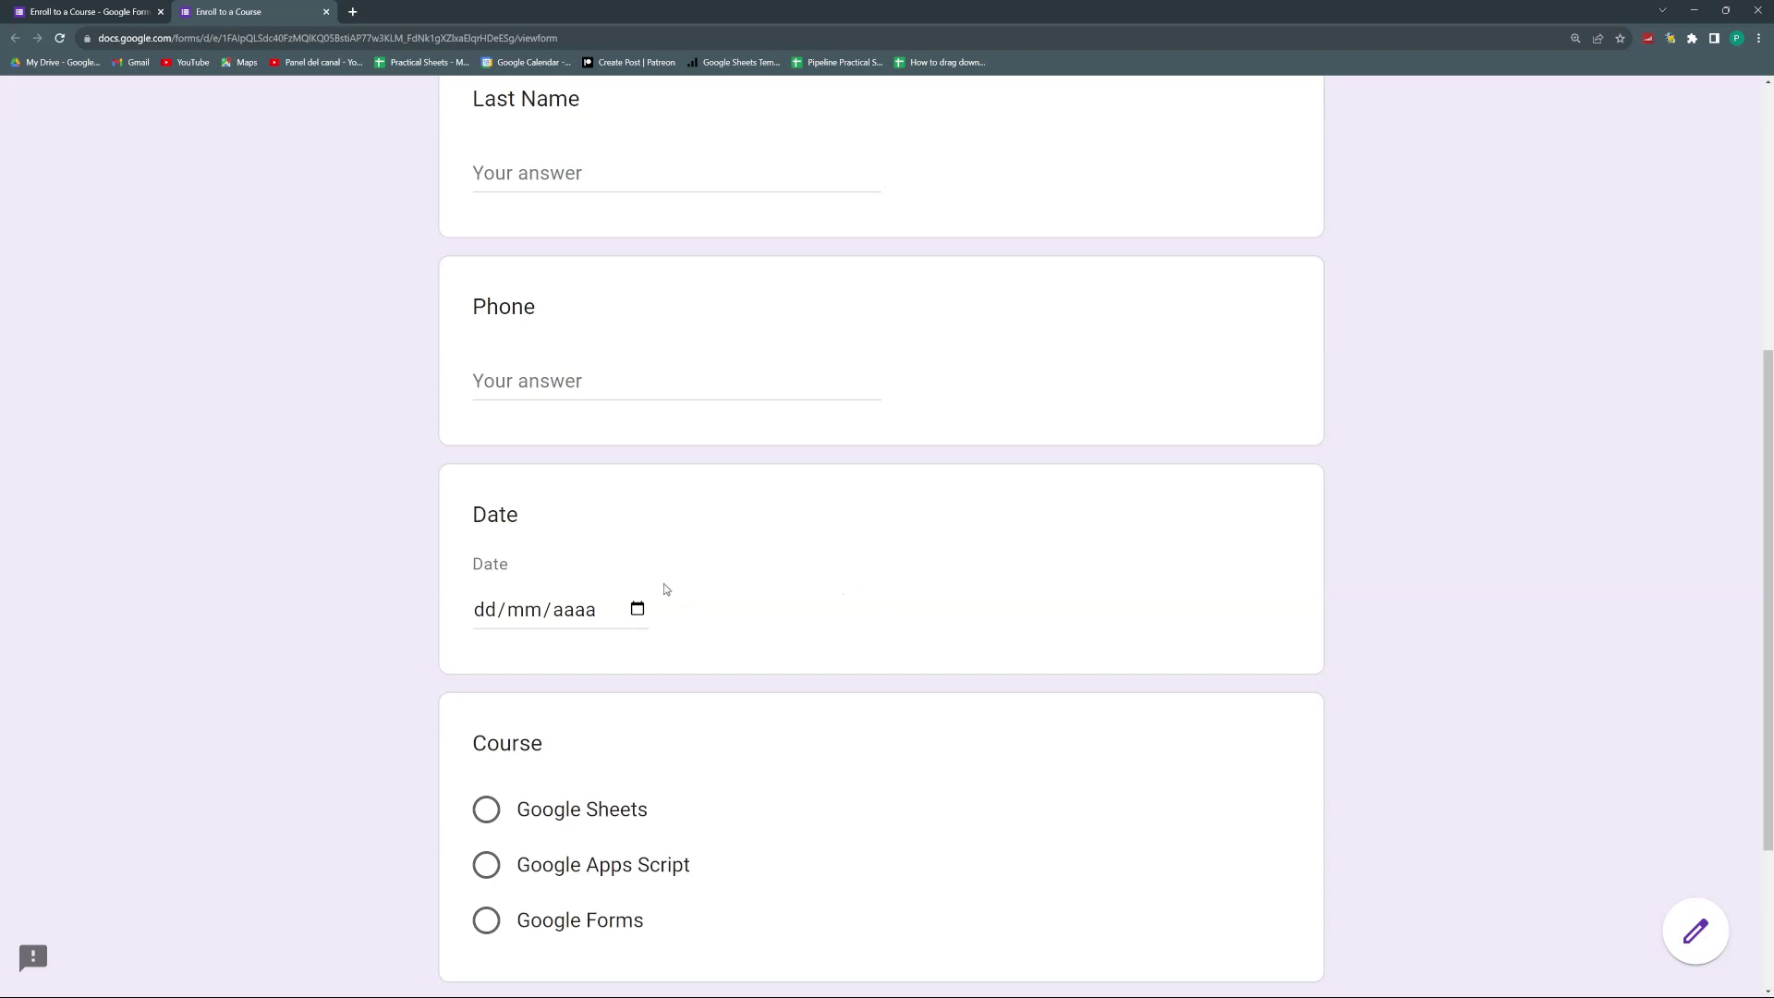
scroll(622, 552, "up", 2)
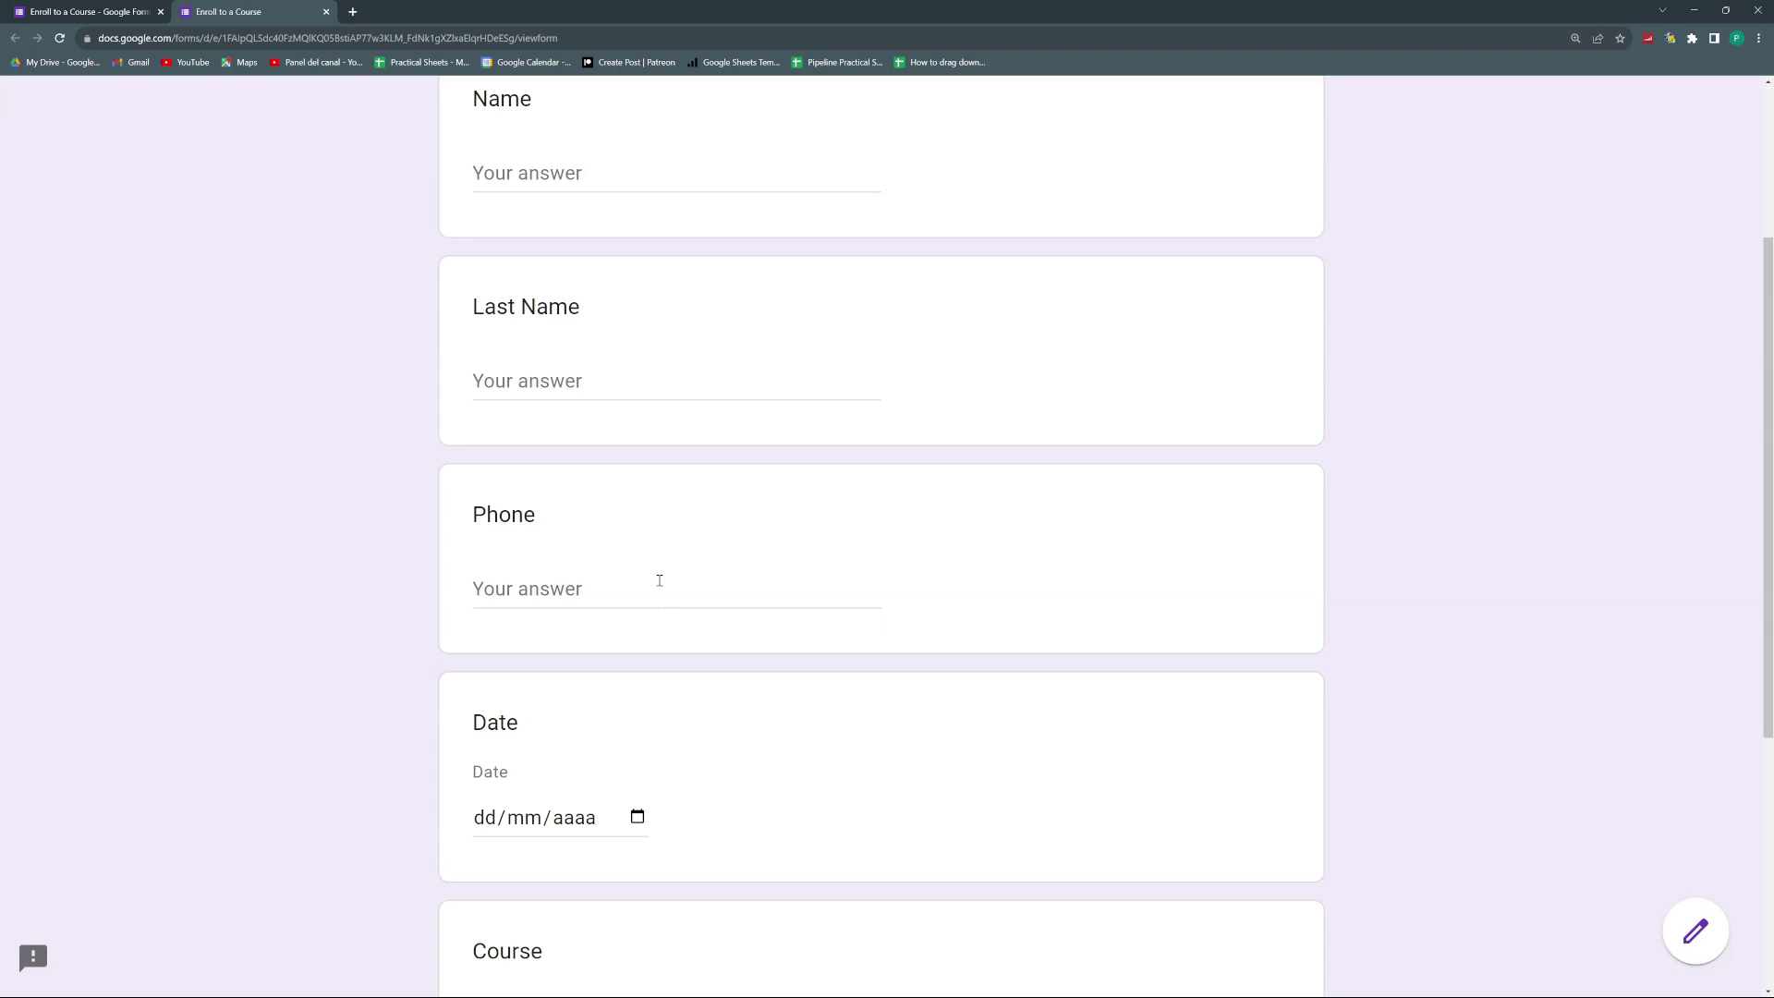
scroll(634, 588, "up", 3)
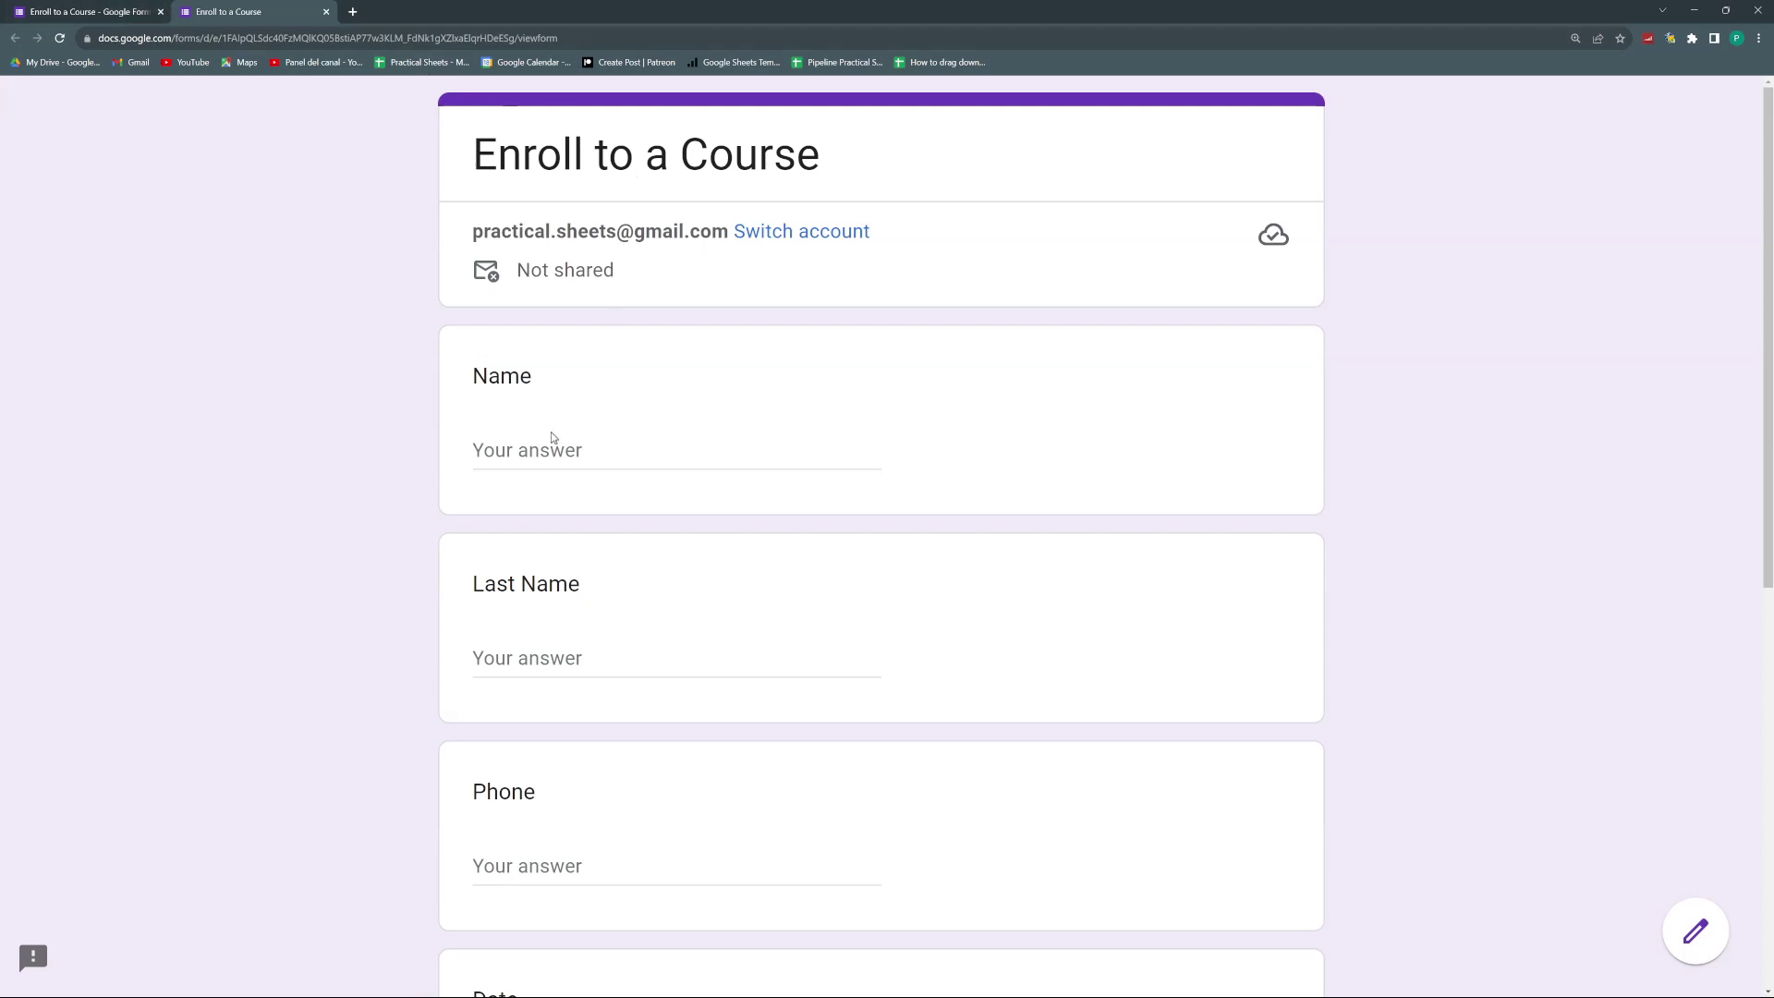
- Open Get pre-filled link from the editor's More menu
left_click(78, 11)
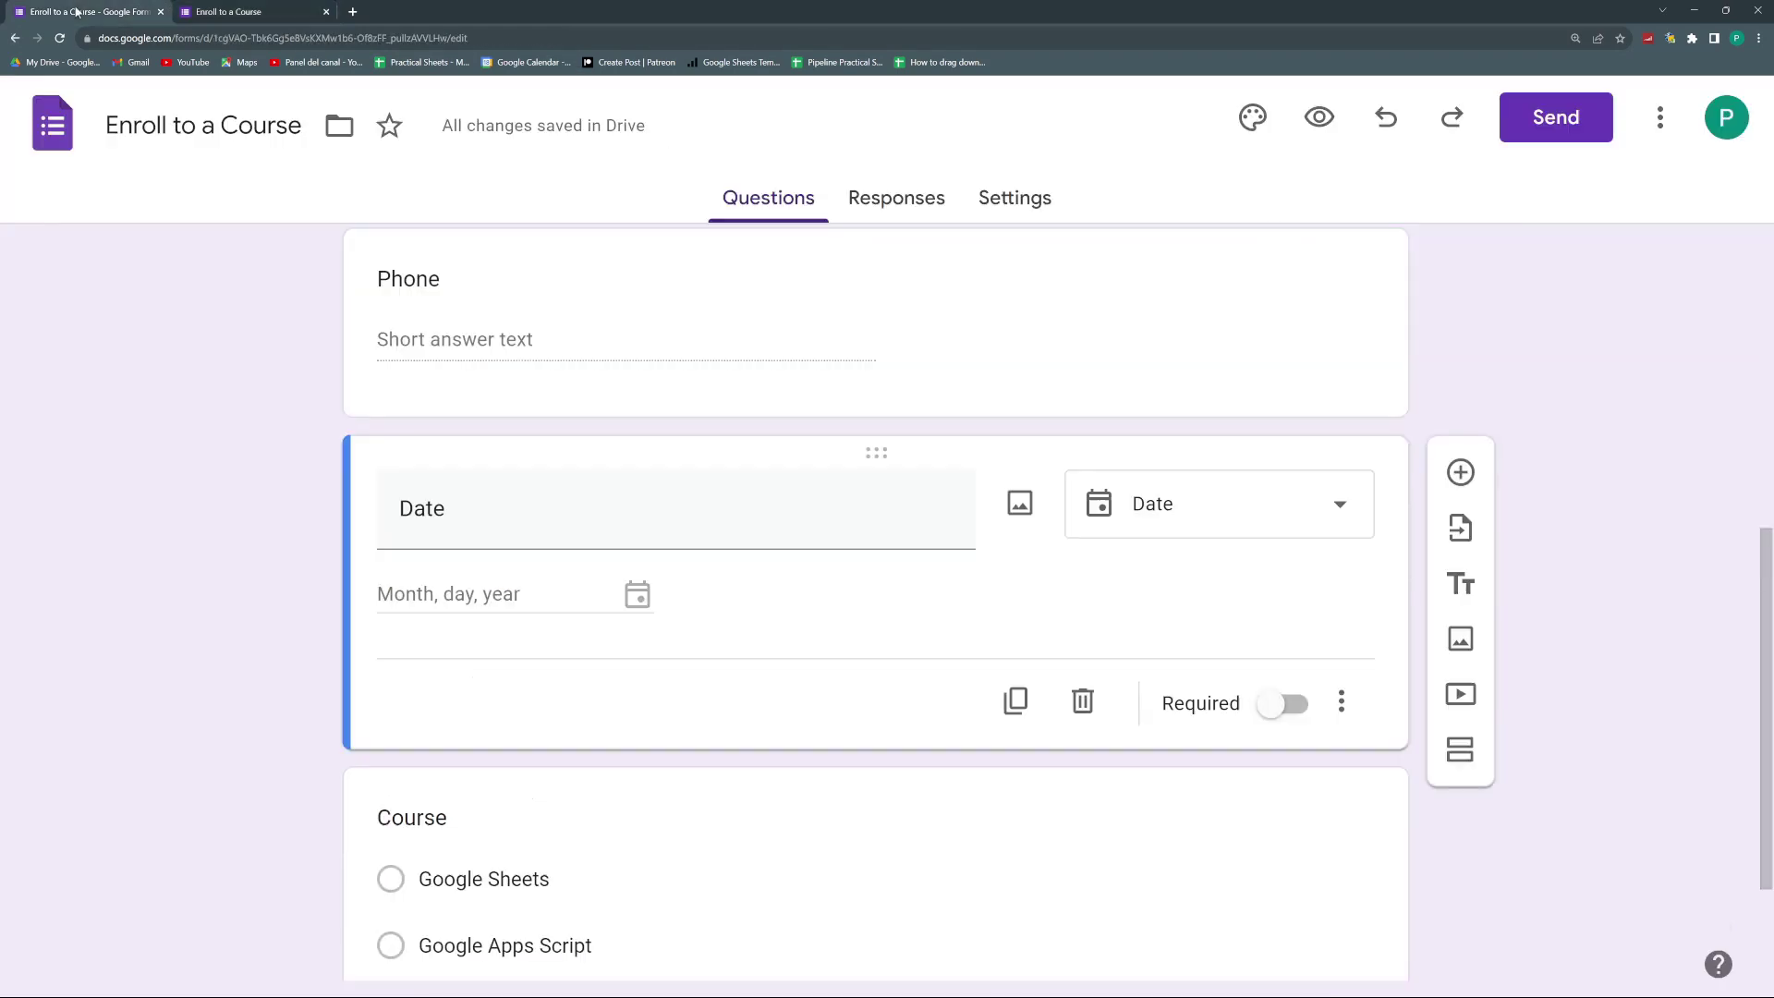
left_click(1660, 117)
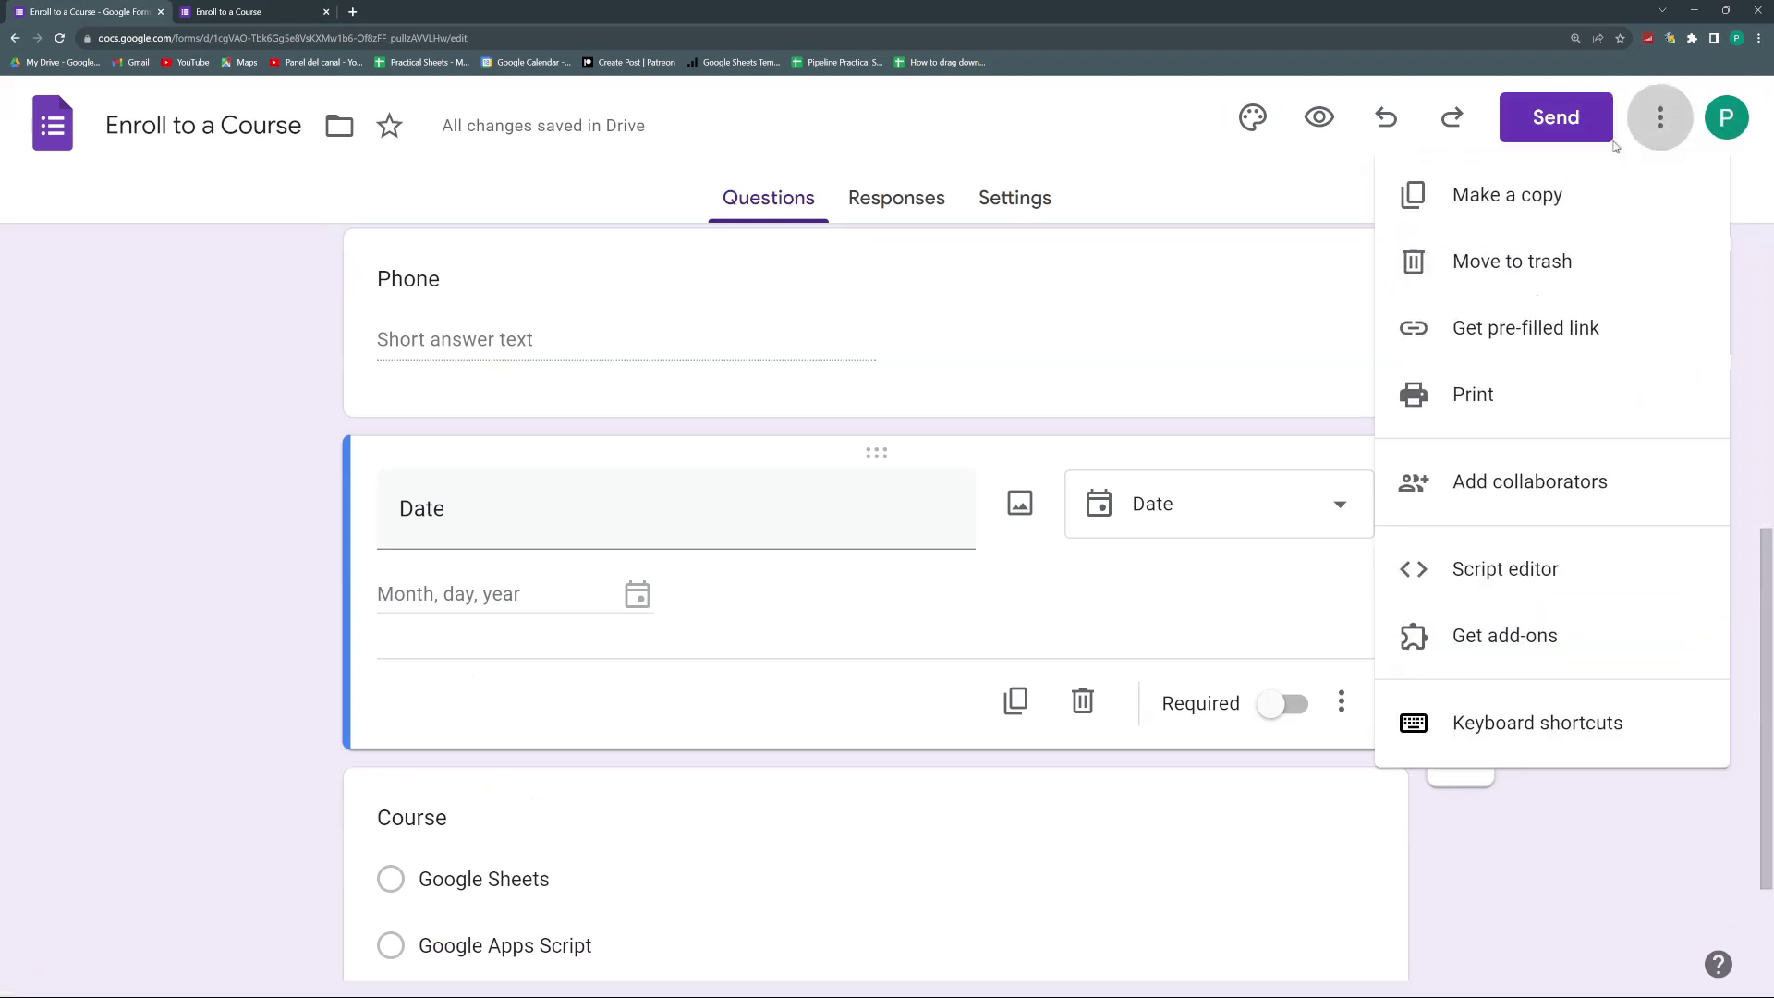
left_click(1516, 359)
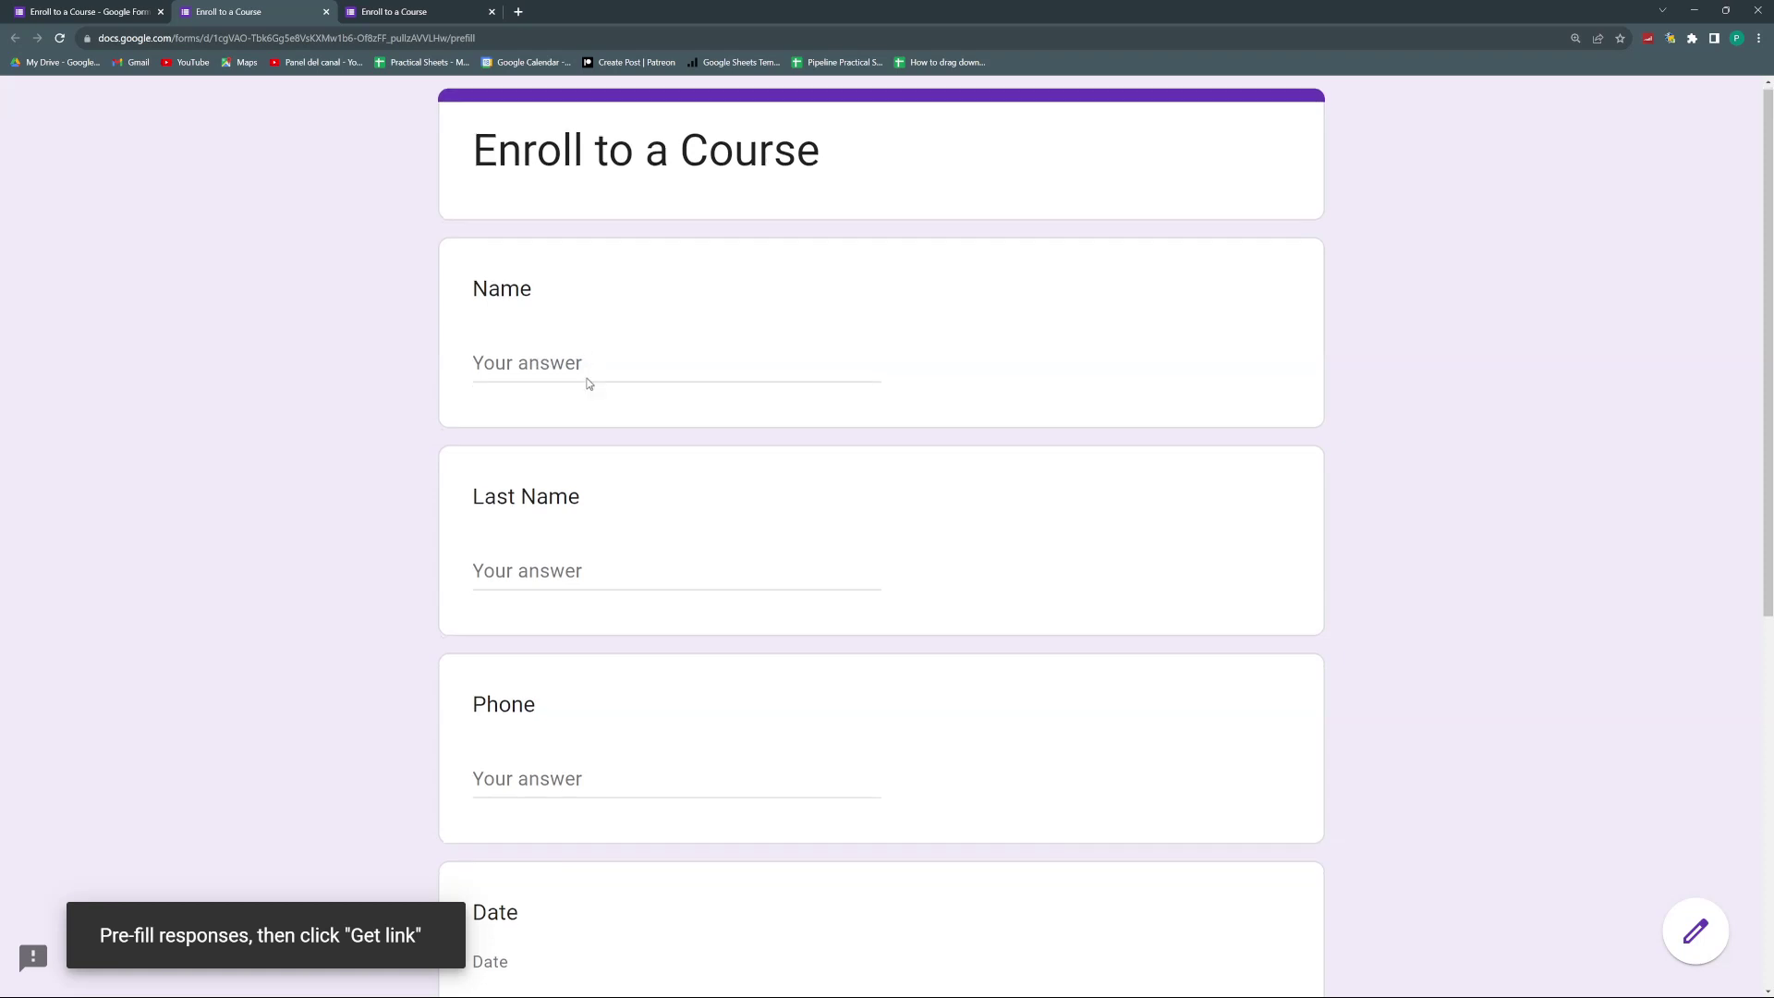
scroll(587, 385, "down", 1)
scroll(584, 385, "down", 3)
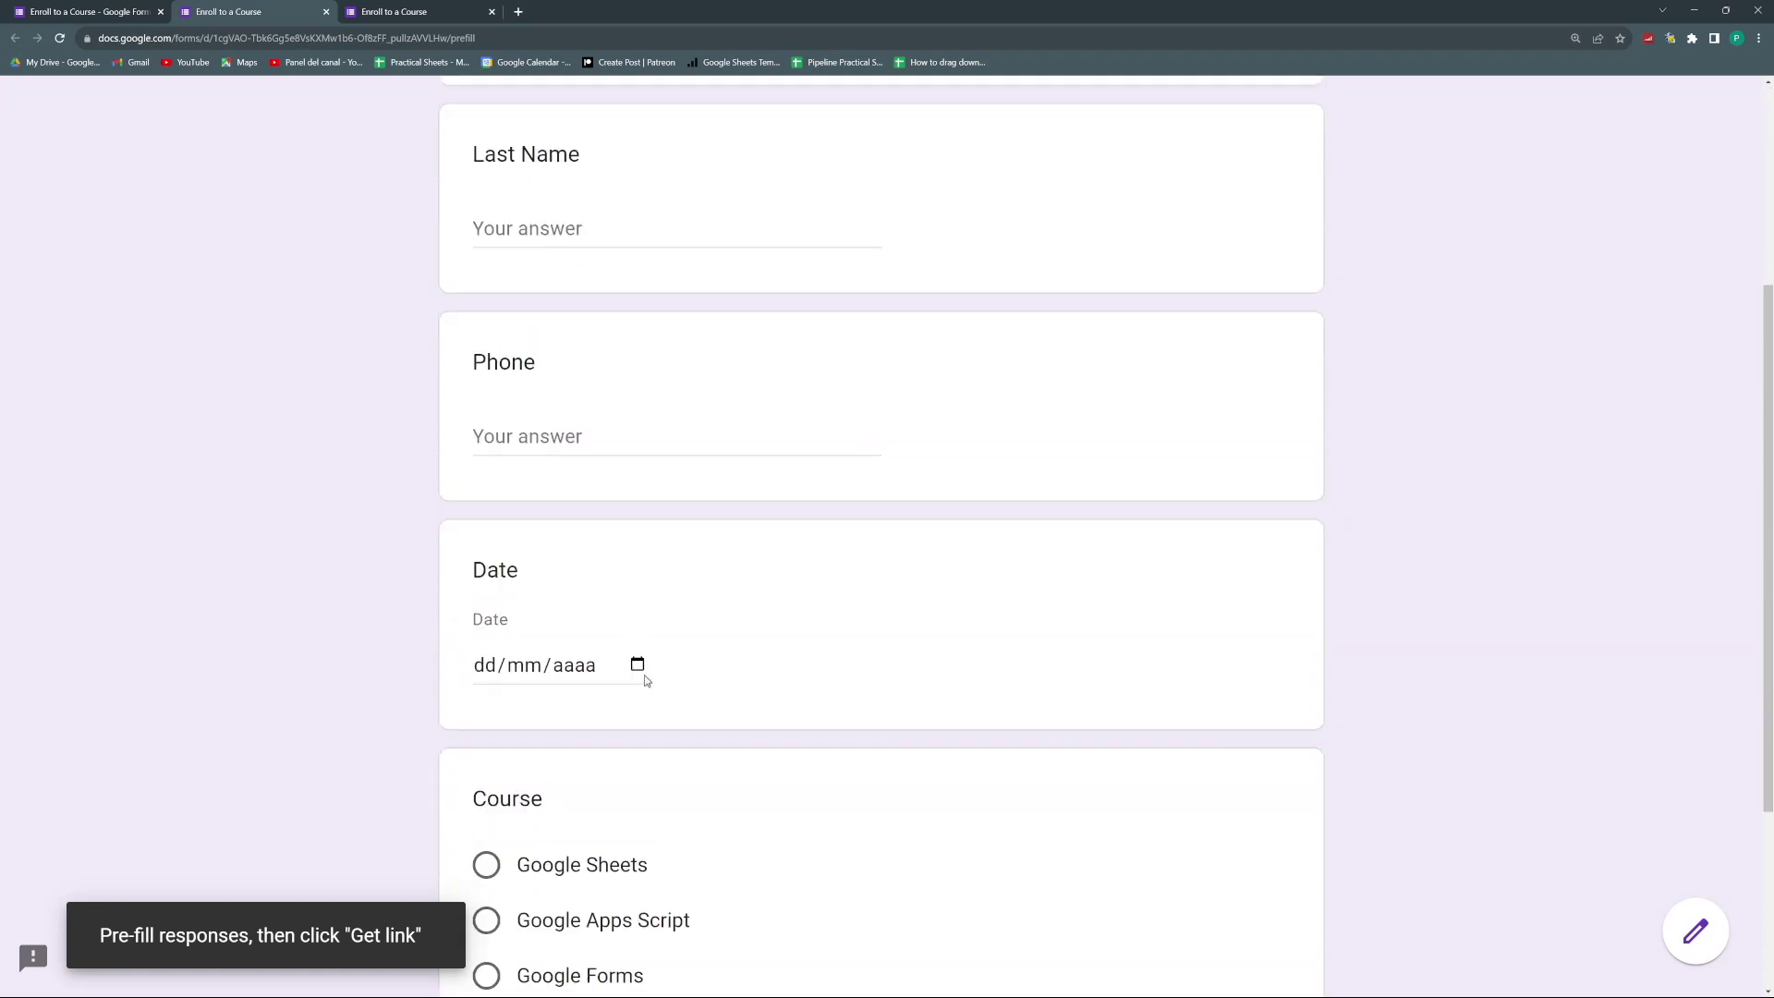
scroll(645, 674, "down", 2)
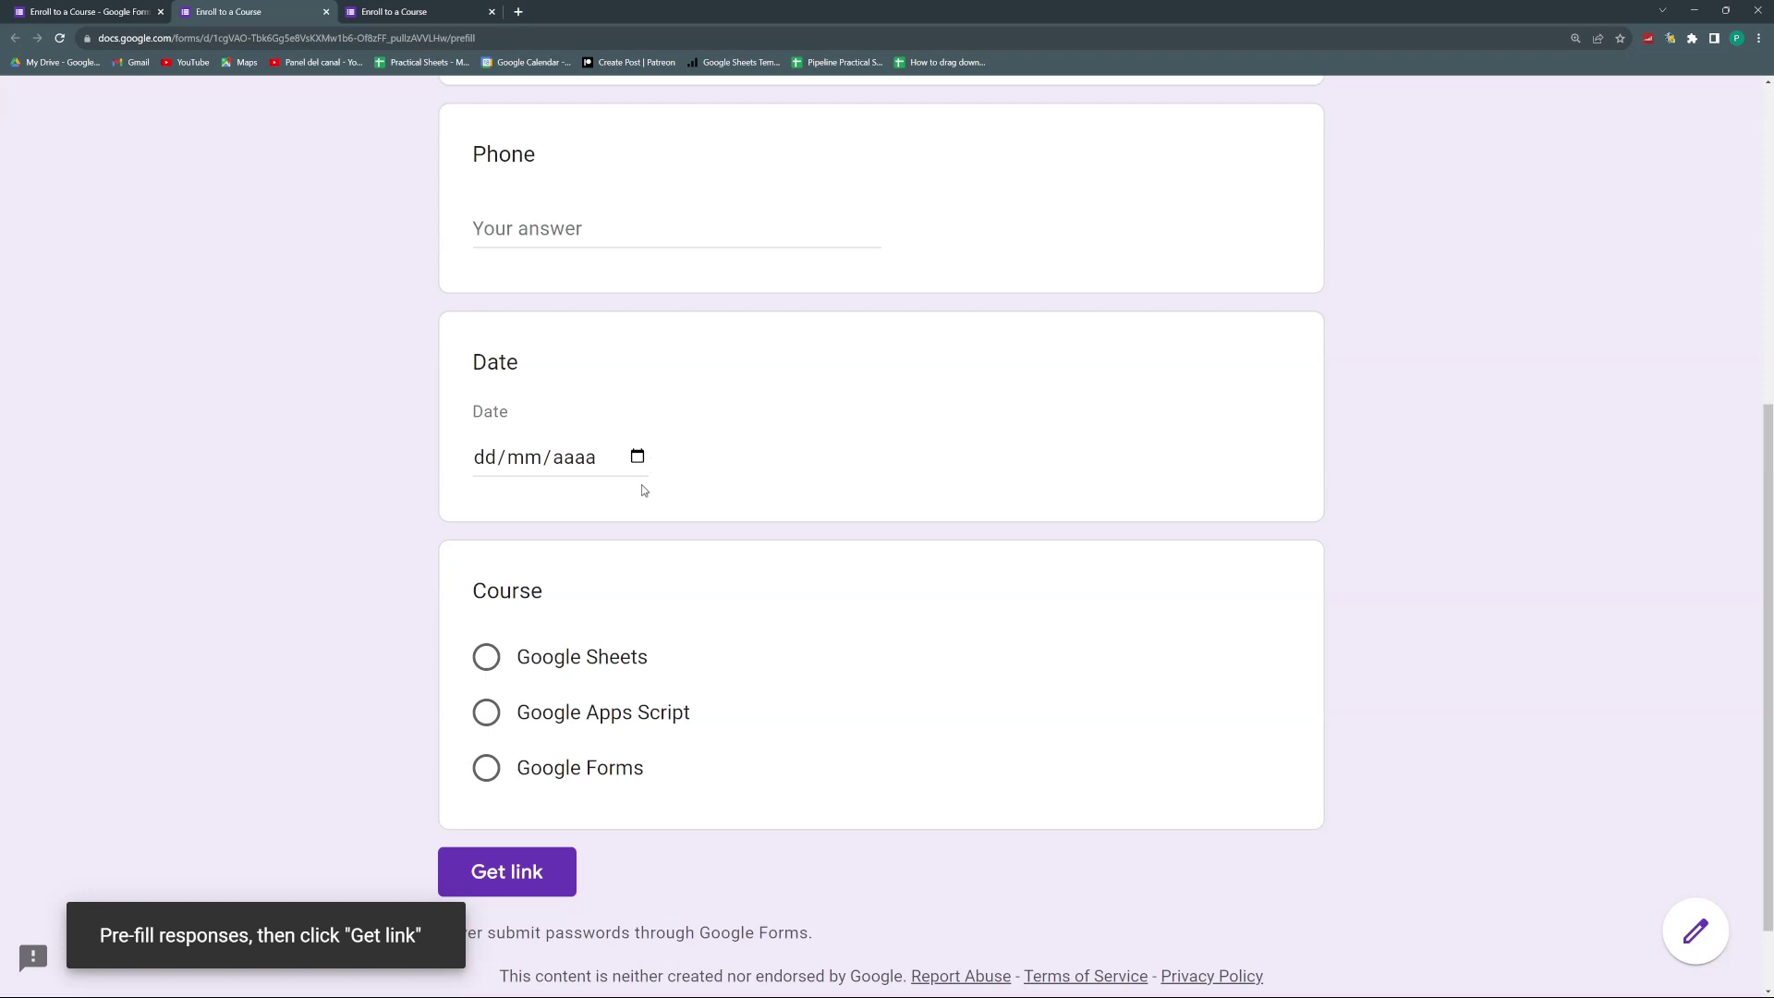
- Prefill the date as 02/10/2023 and the course as Google Sheets, then generate the link
left_click(637, 458)
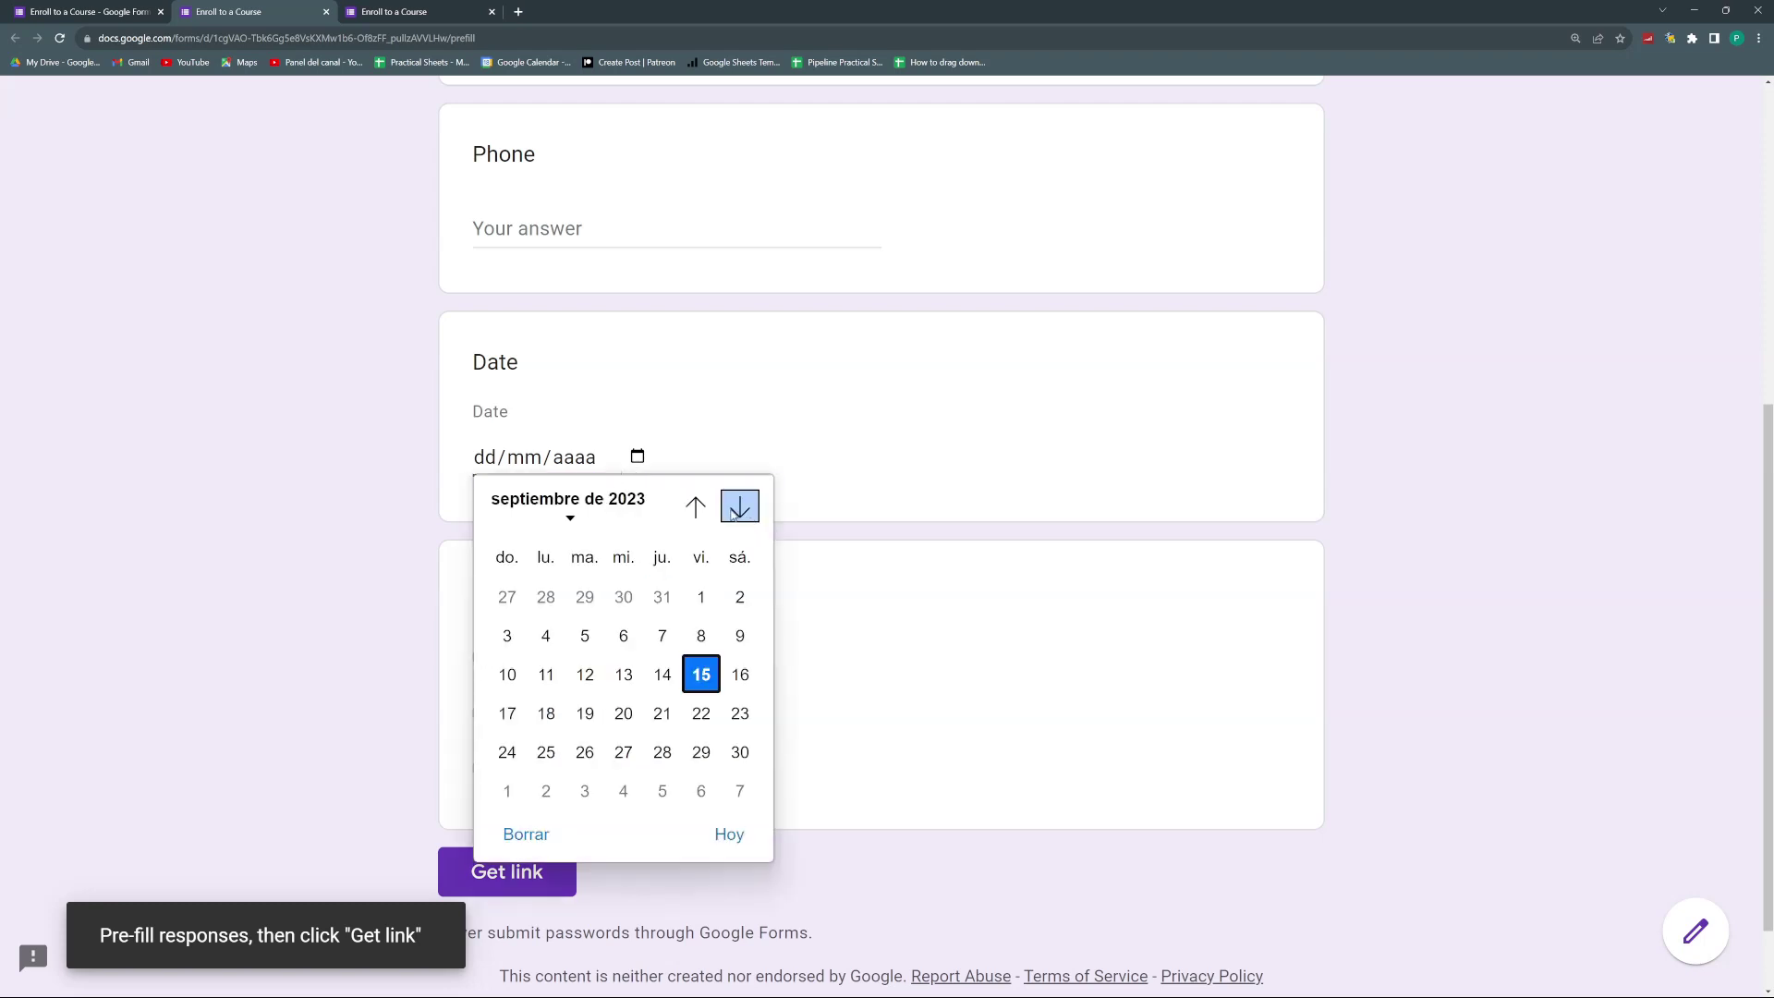
left_click(737, 510)
left_click(736, 510)
left_click(736, 510)
left_click(698, 508)
left_click(701, 511)
left_click(550, 584)
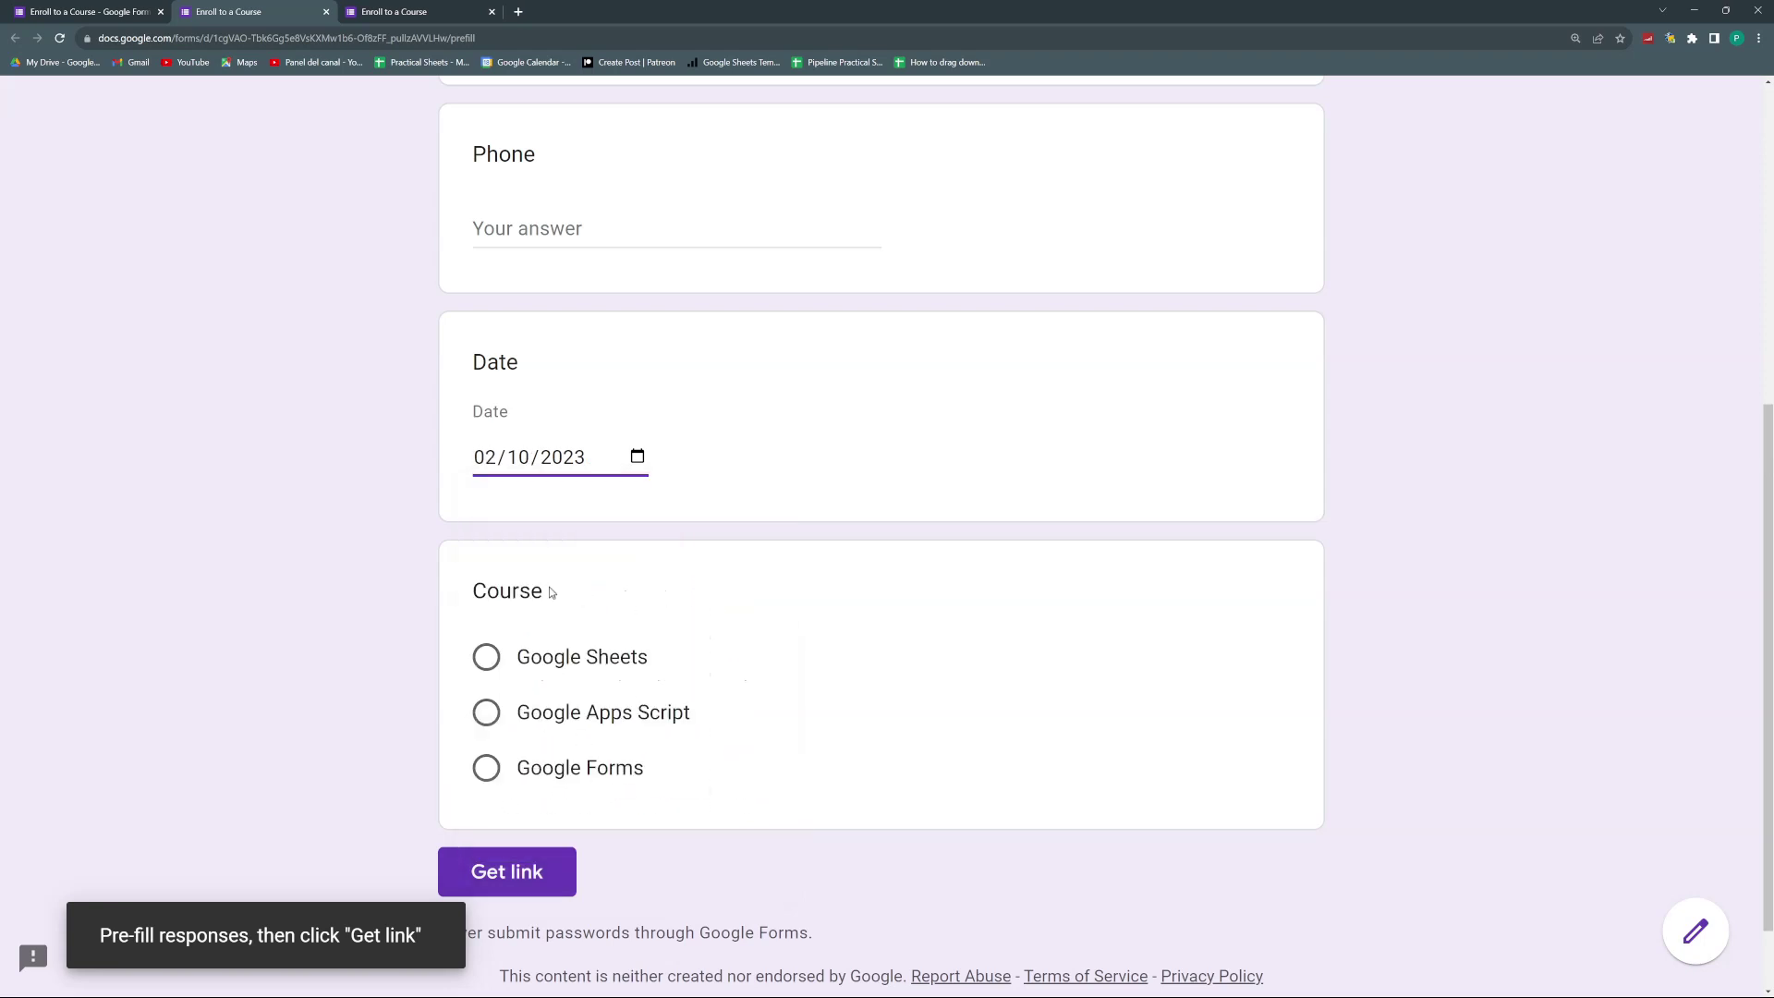
left_click(486, 658)
scroll(561, 631, "up", 2)
scroll(559, 637, "down", 2)
left_click(525, 796)
scroll(542, 685, "down", 5)
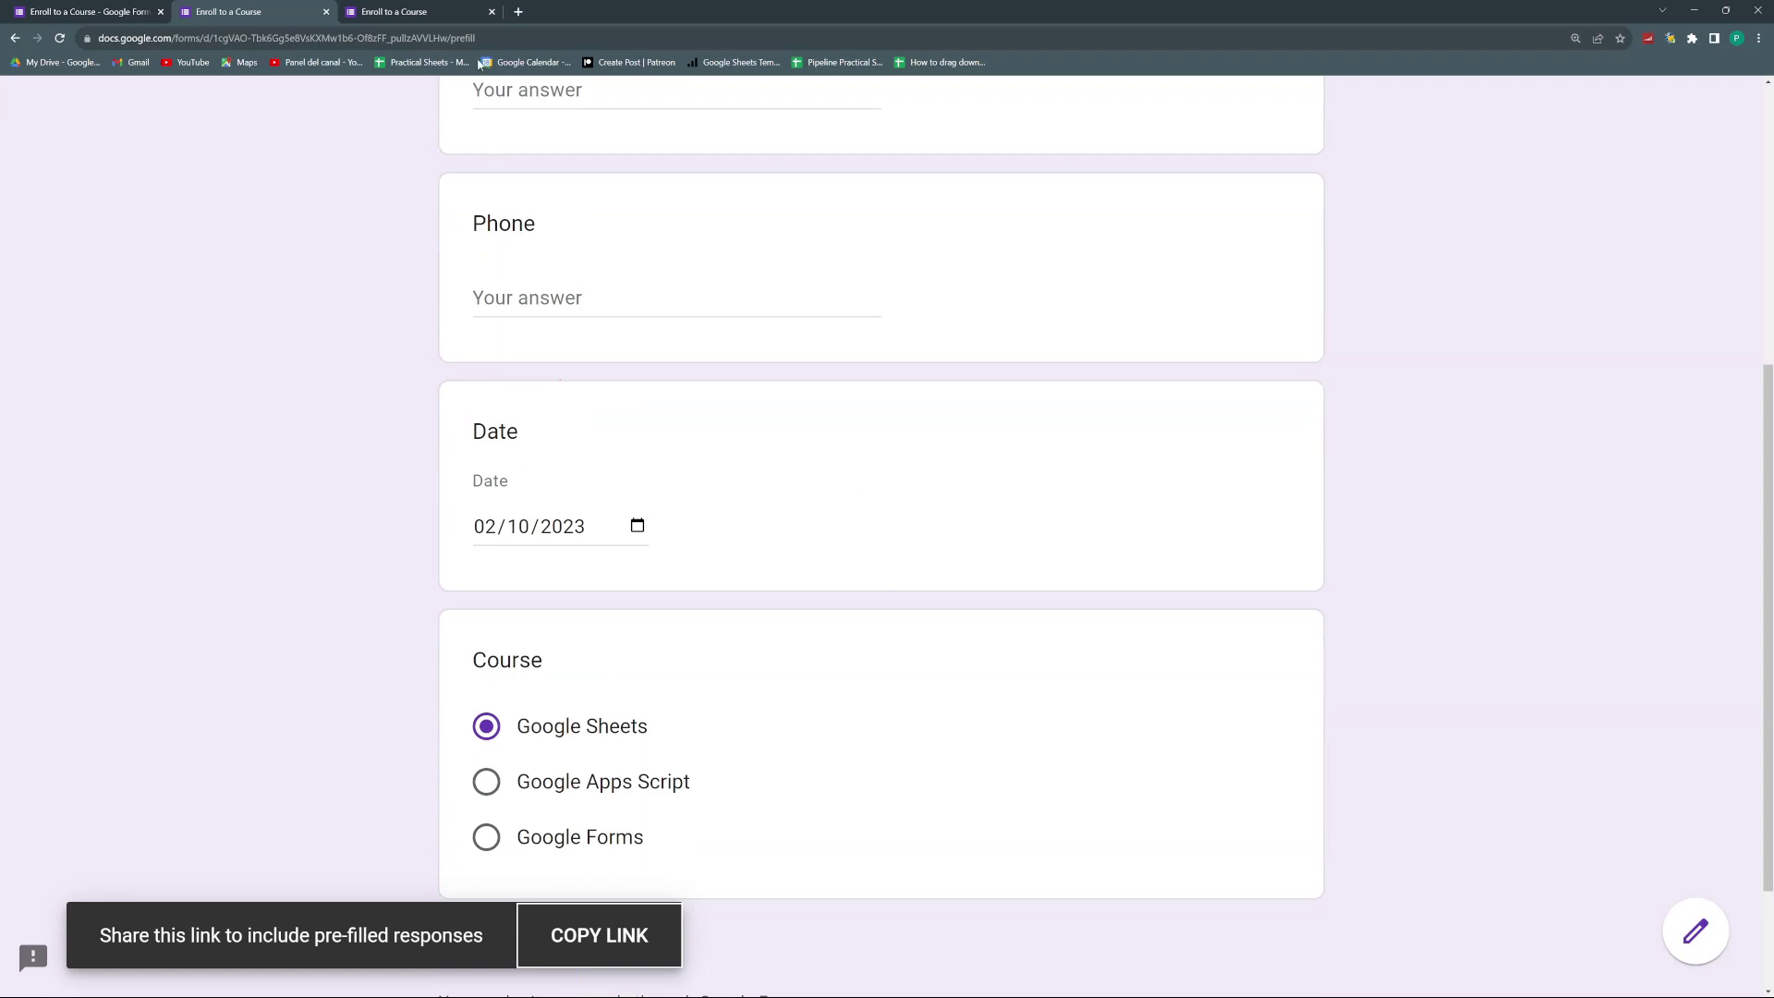
- Copy the pre-filled link and paste it into a new tab's address bar, dismissing Chrome's prompt
left_click(499, 38)
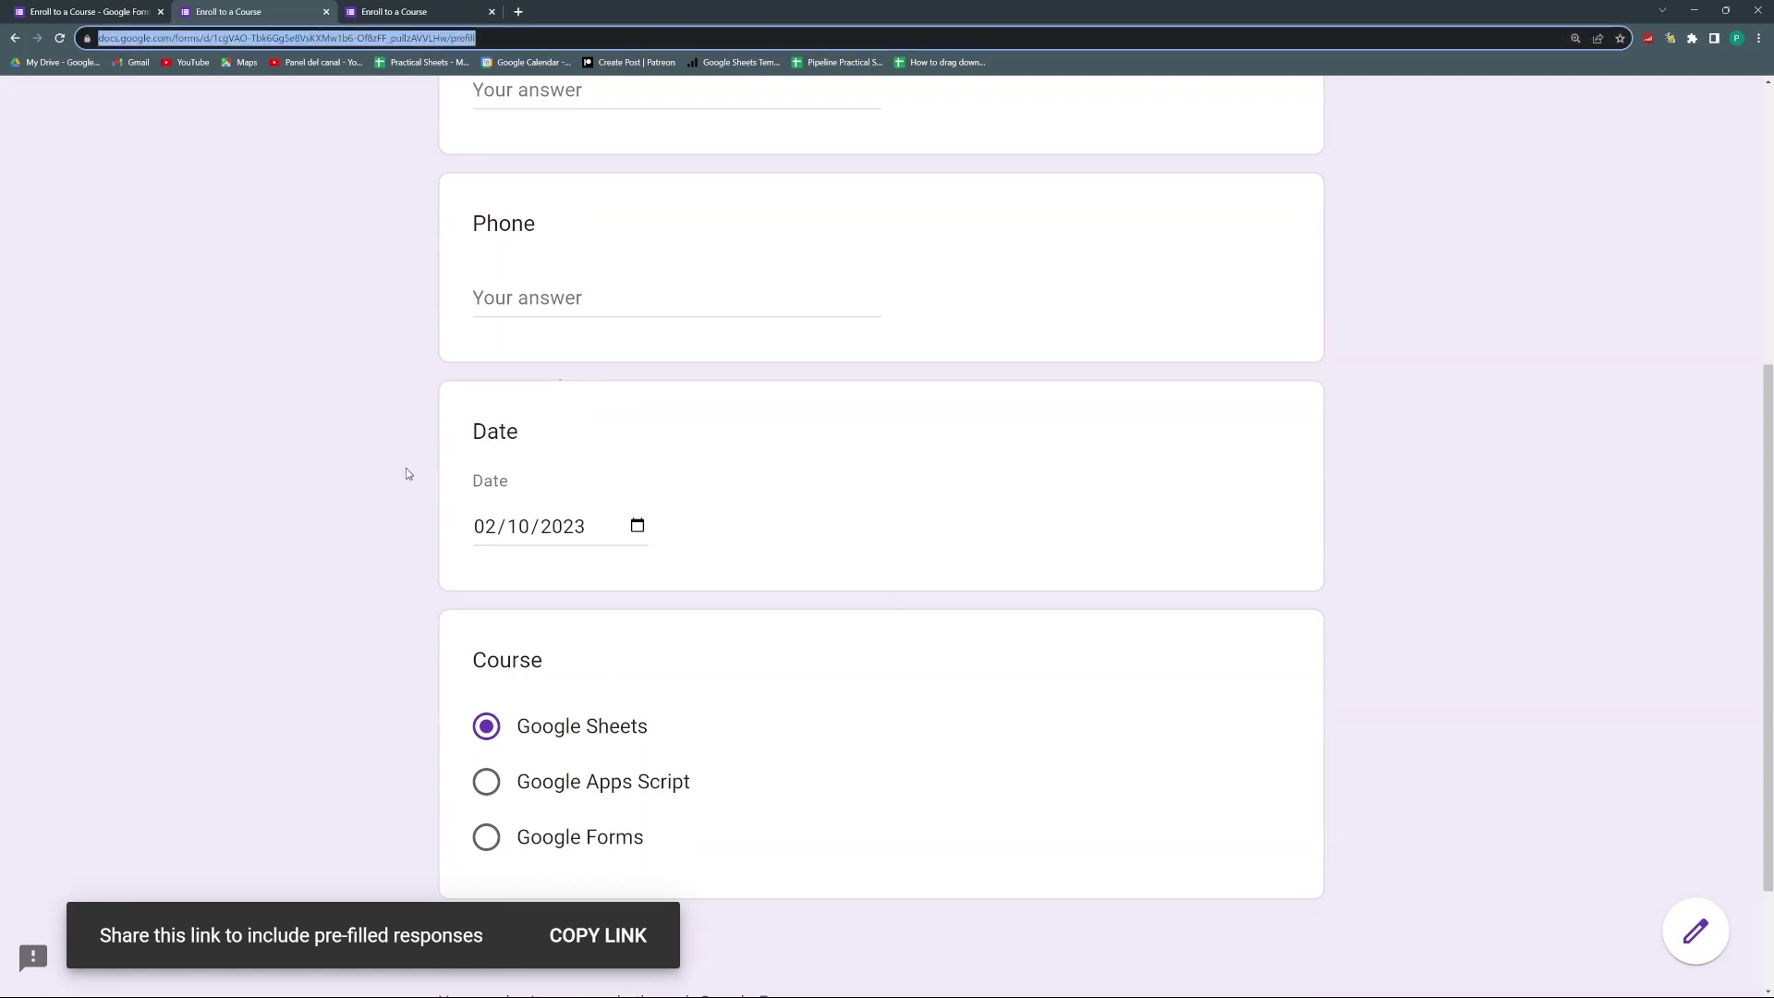
left_click(593, 936)
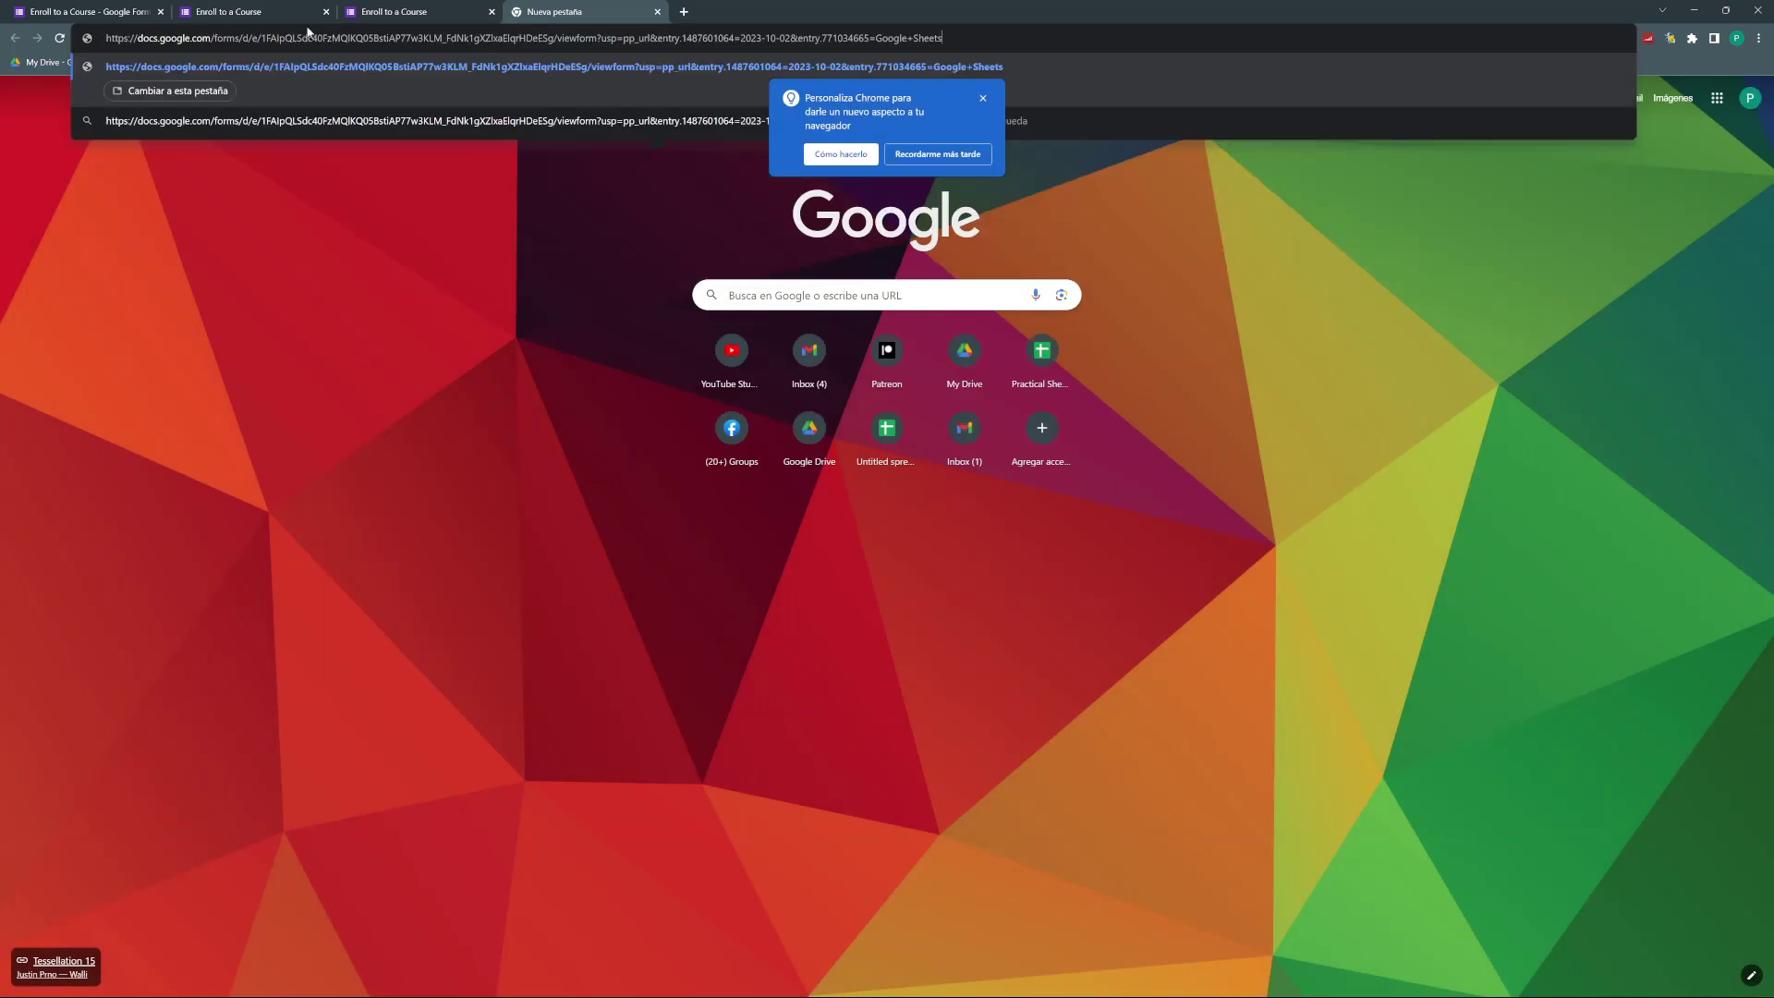
left_click_drag(170, 37, 970, 38)
left_click(967, 38)
left_click(983, 99)
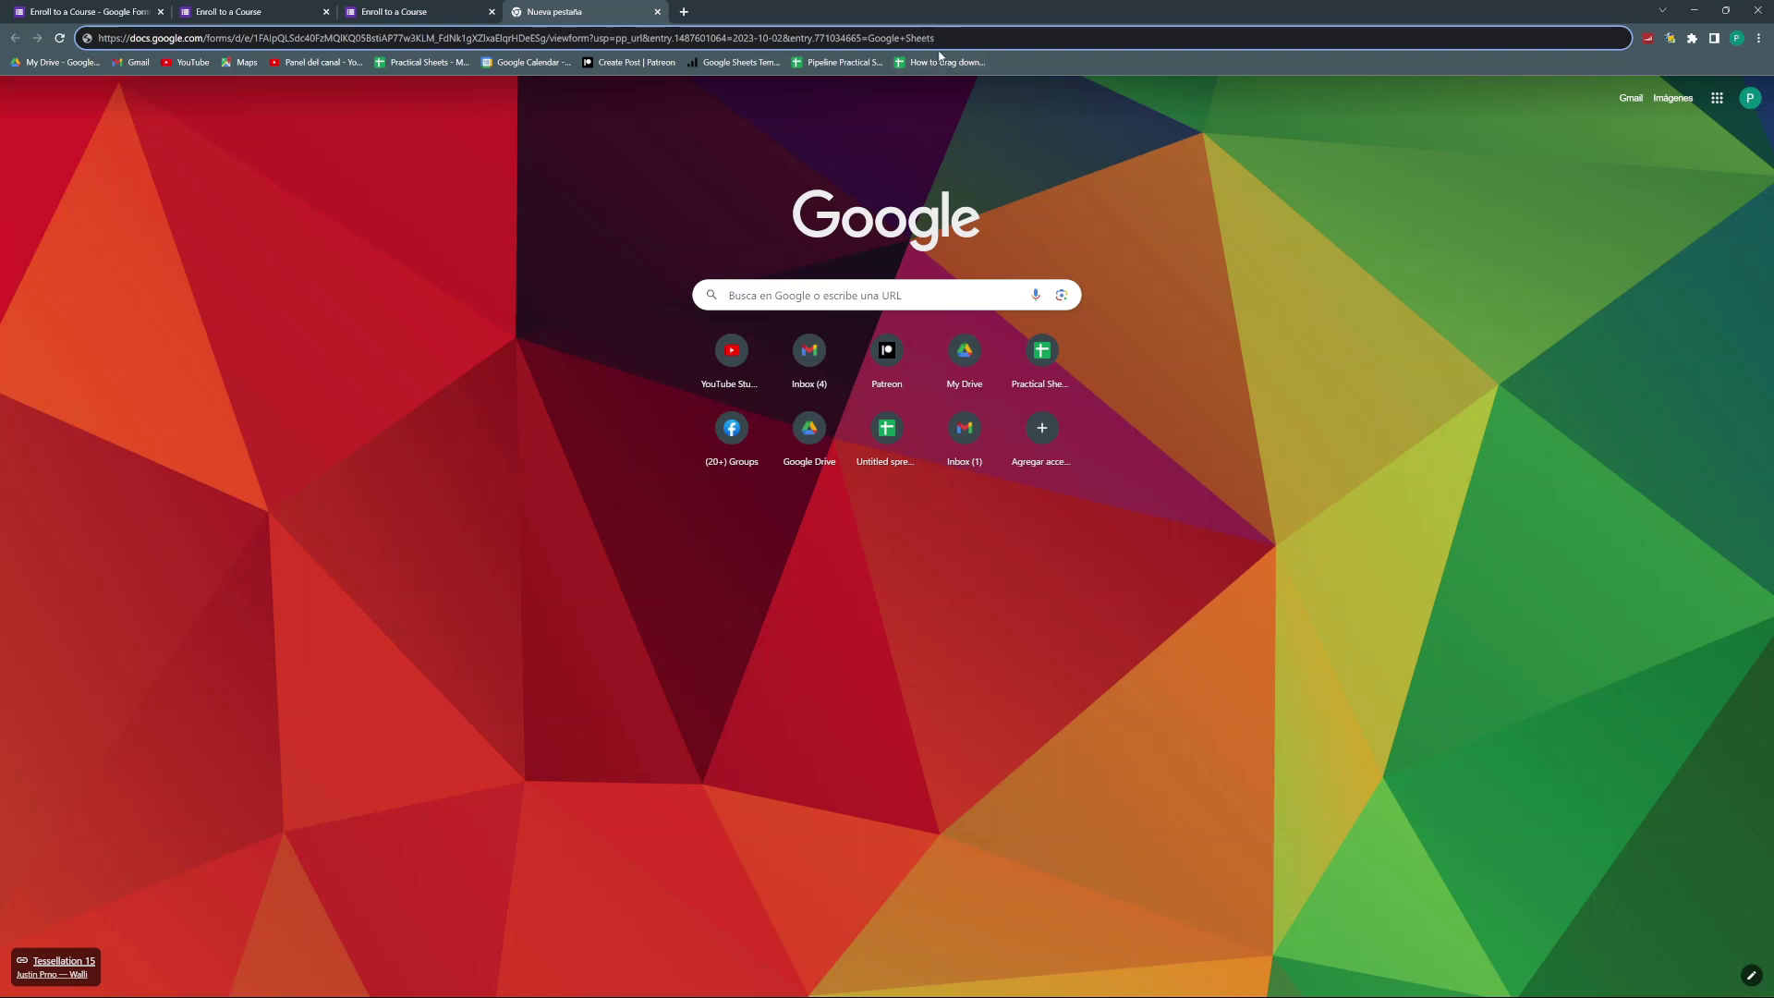
- Load the pasted link and review the form with 02/10/2023 and Google Sheets prefilled
key("Return")
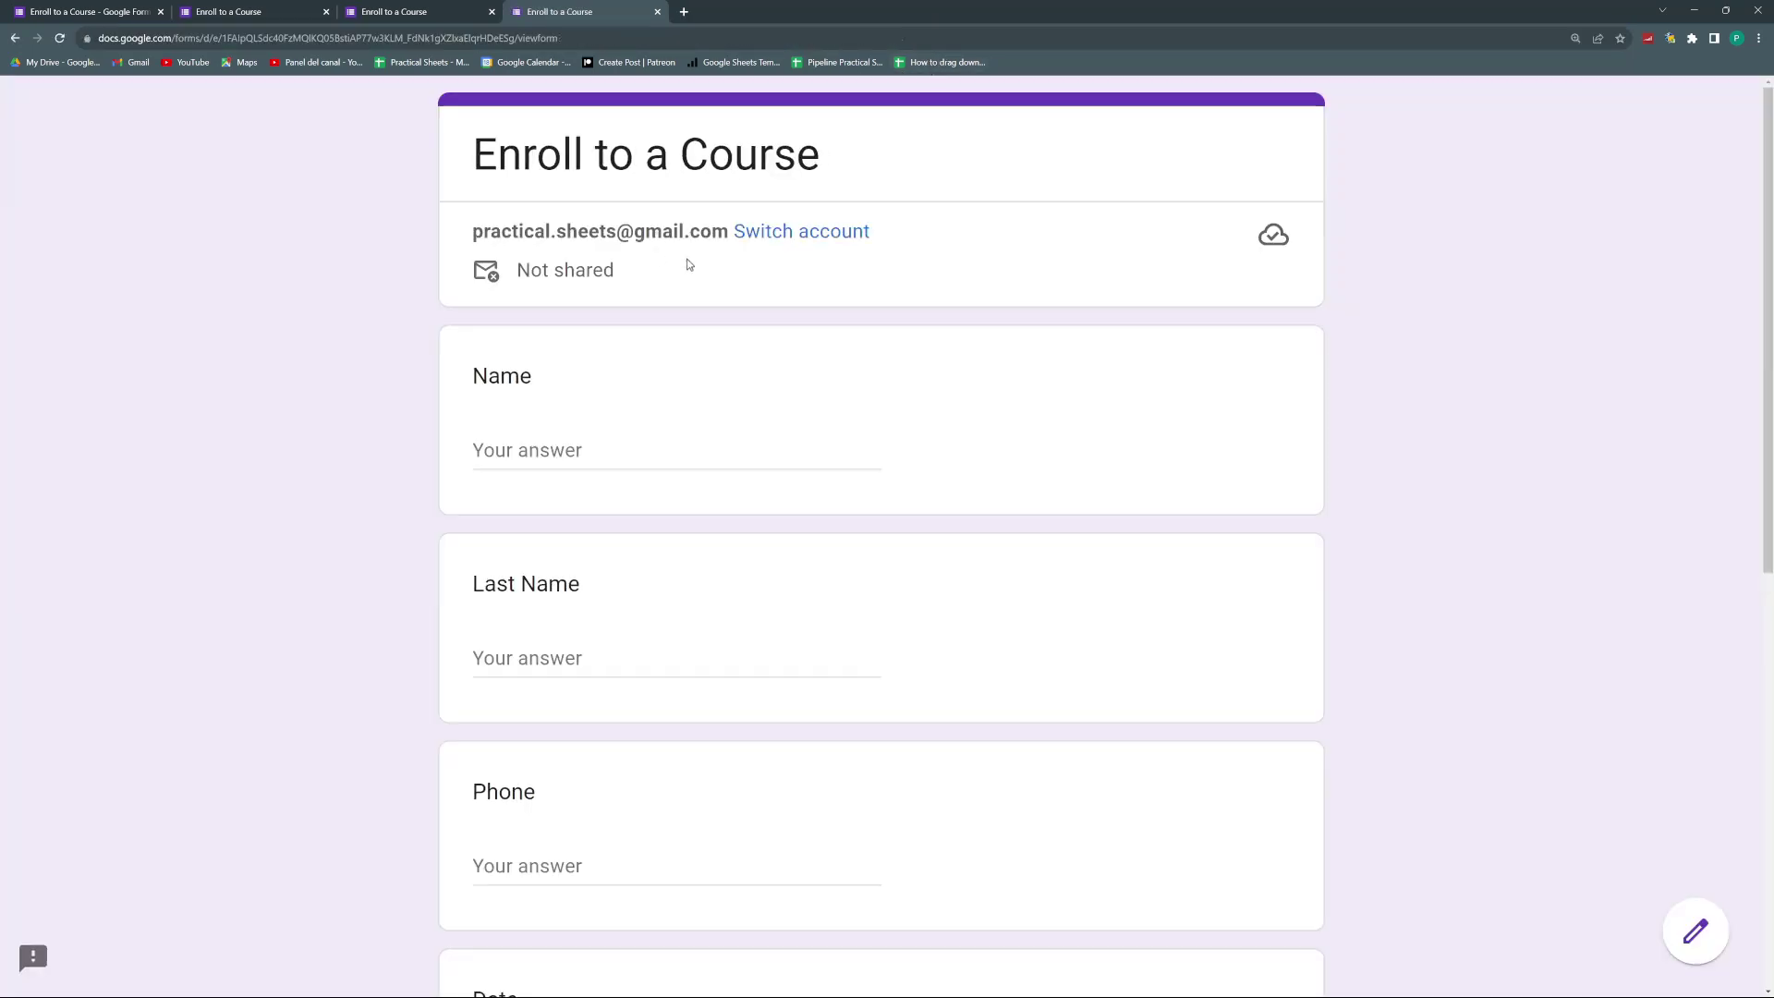
scroll(688, 265, "down", 3)
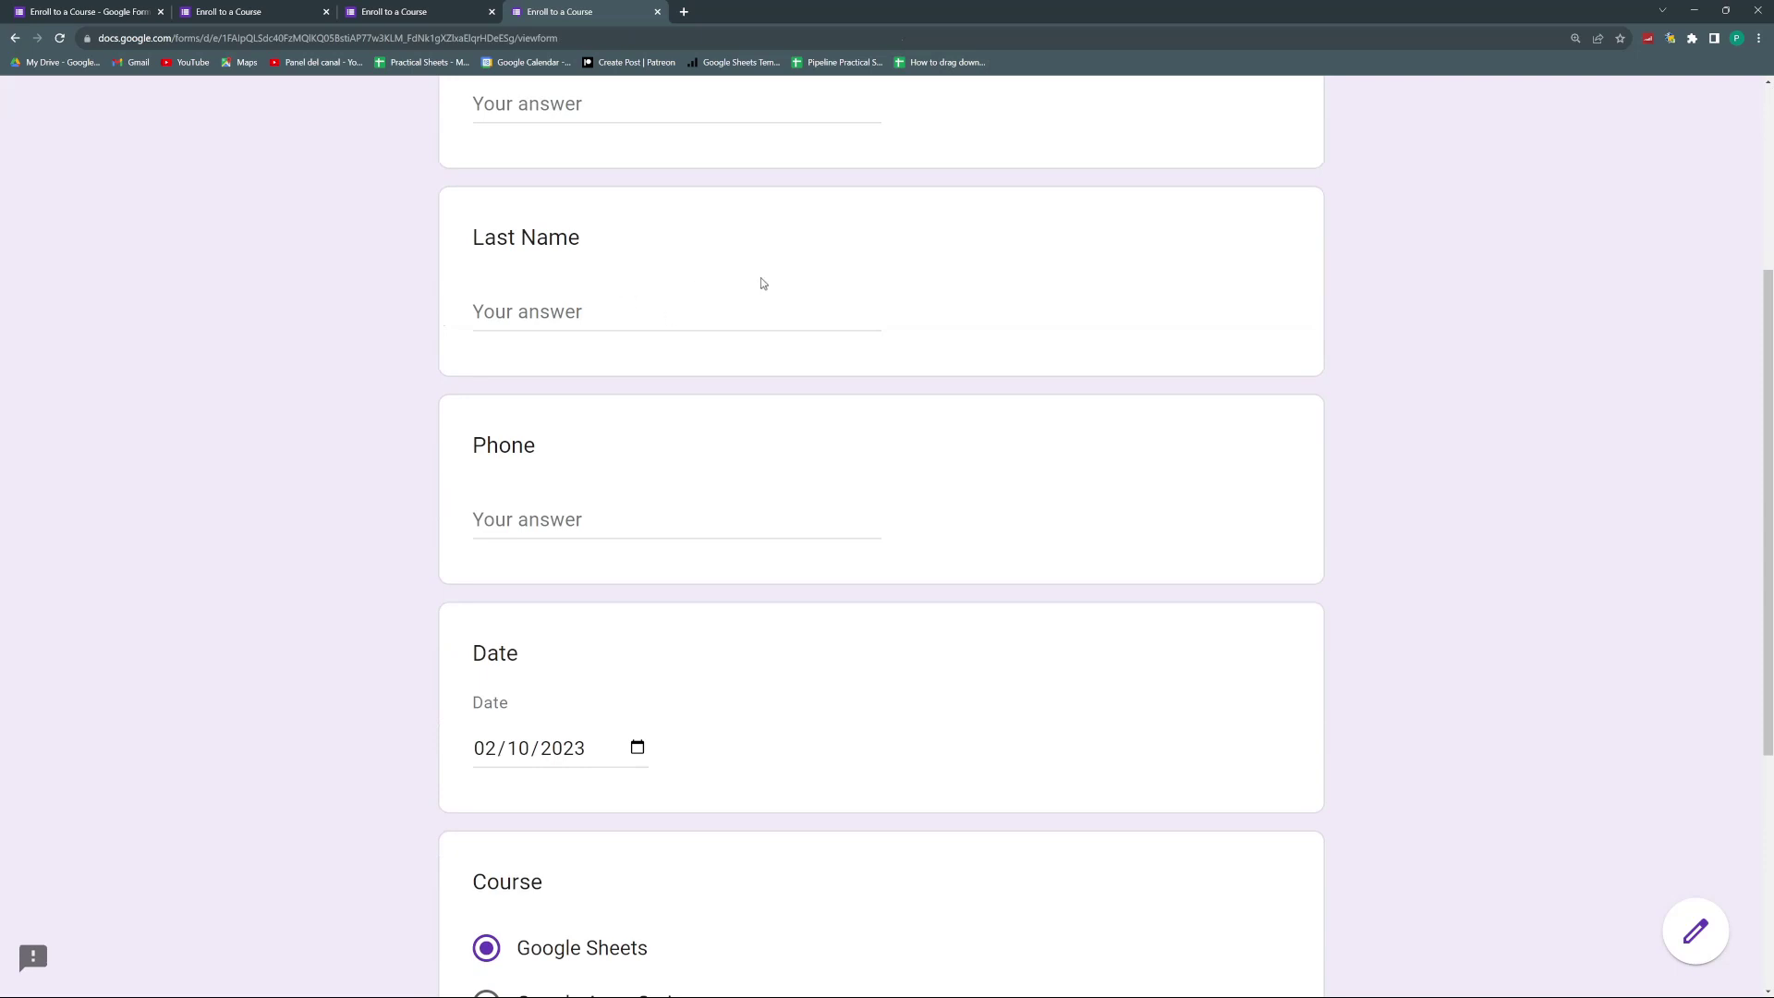
scroll(702, 351, "down", 2)
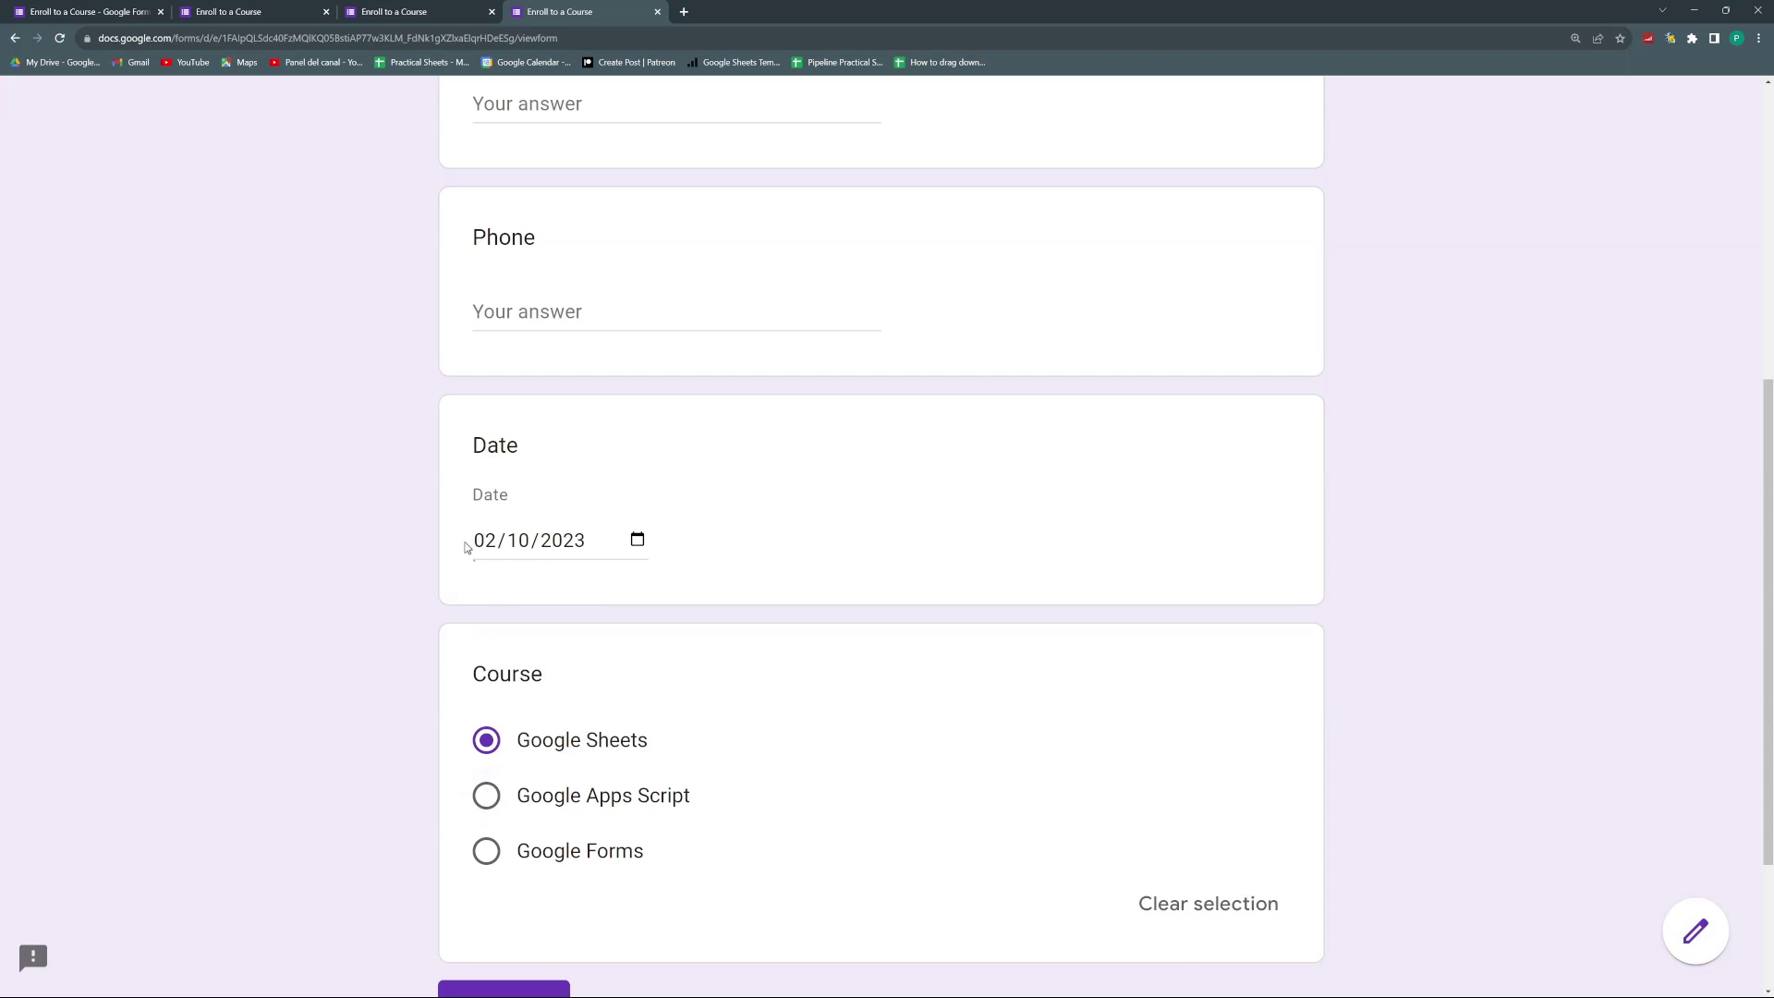
scroll(466, 550, "up", 1)
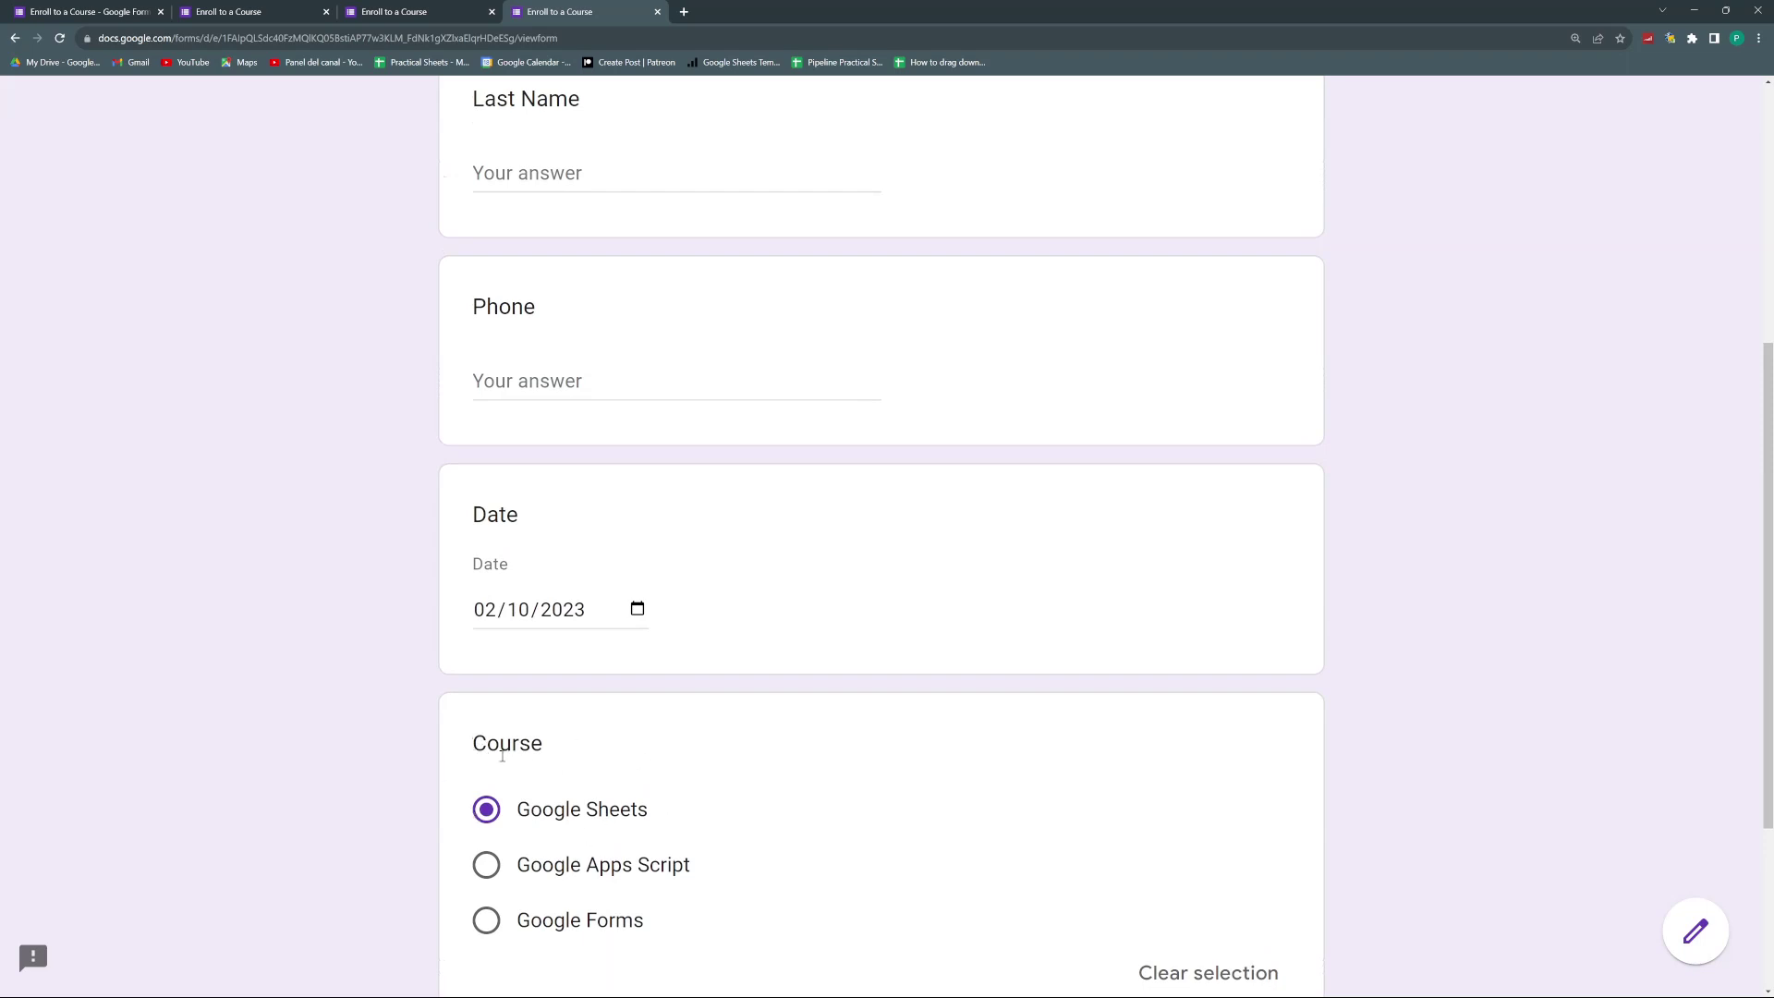
scroll(493, 745, "up", 3)
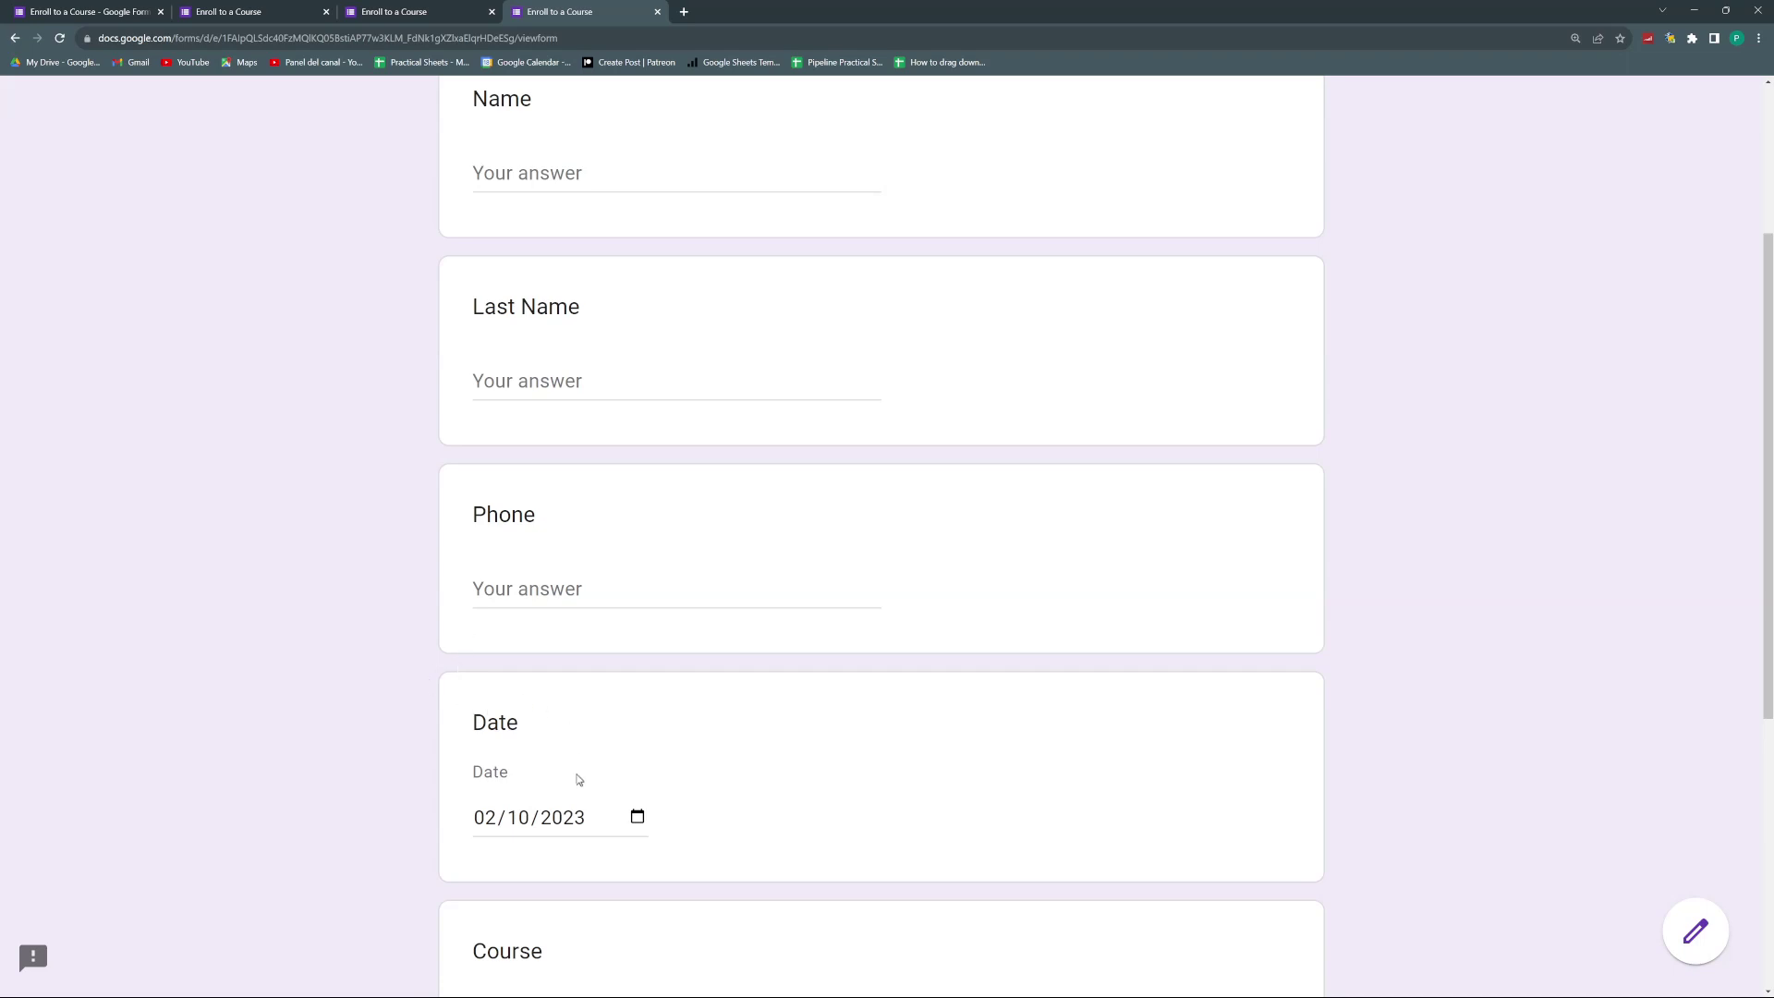
scroll(578, 785, "down", 1)
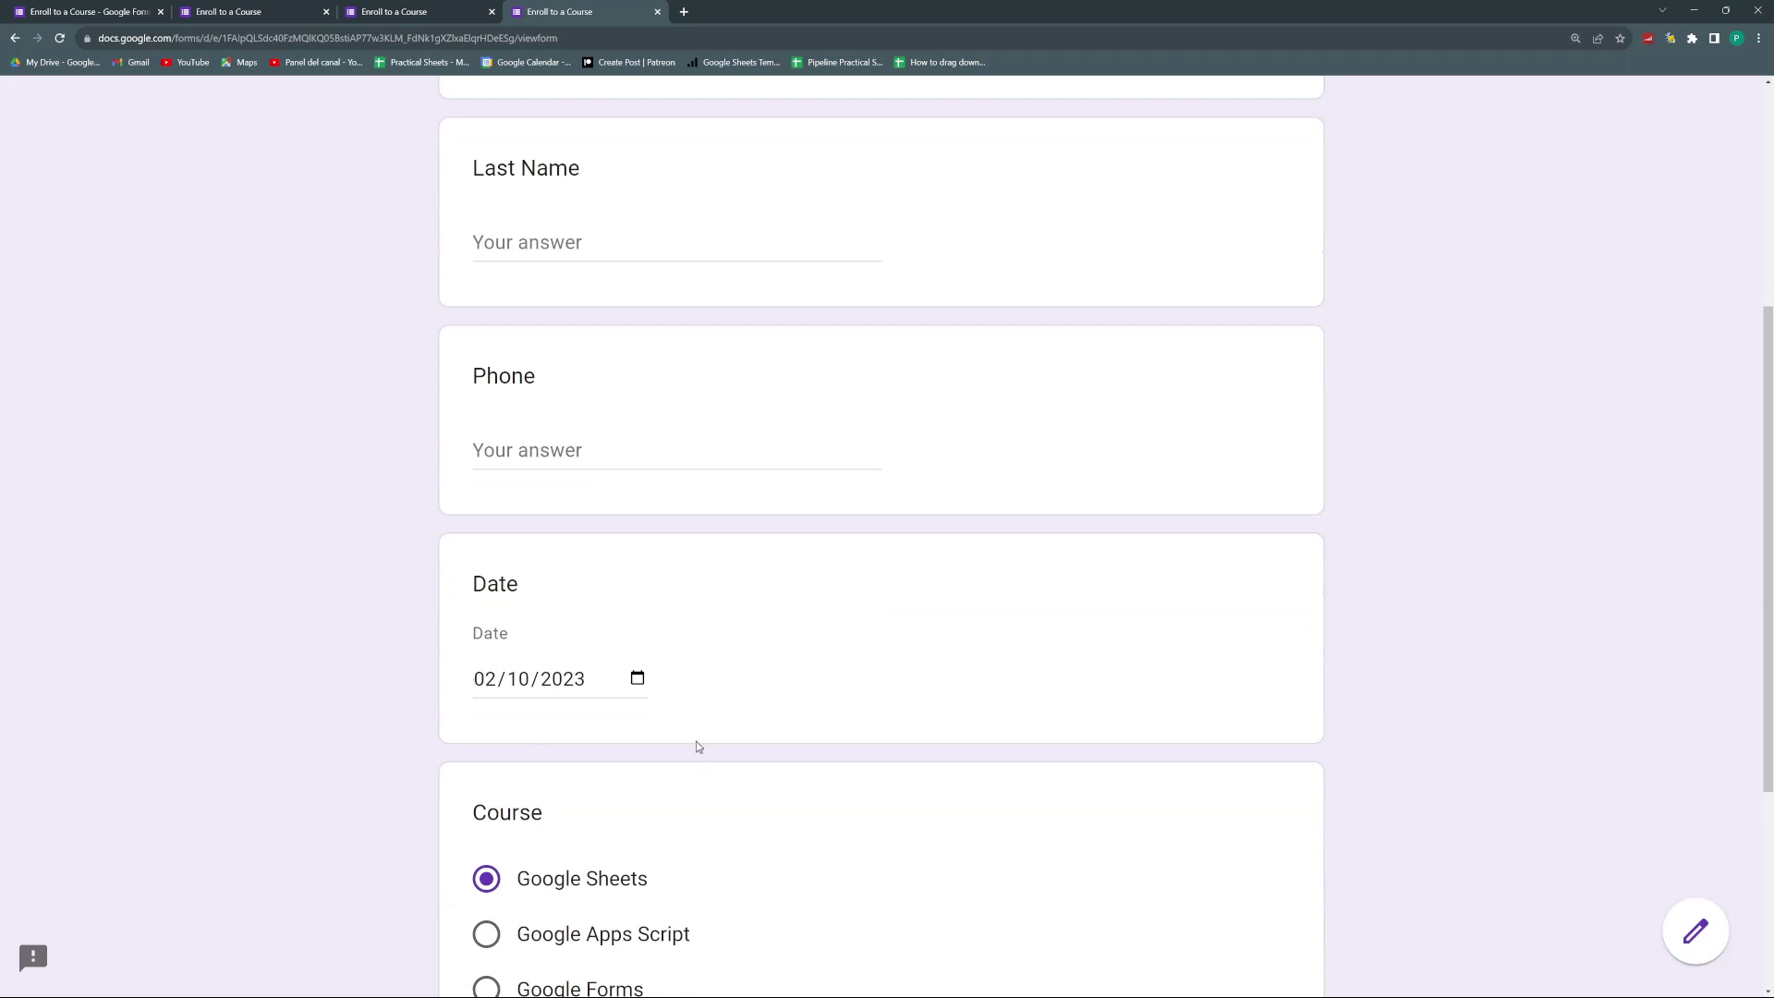
scroll(567, 744, "down", 1)
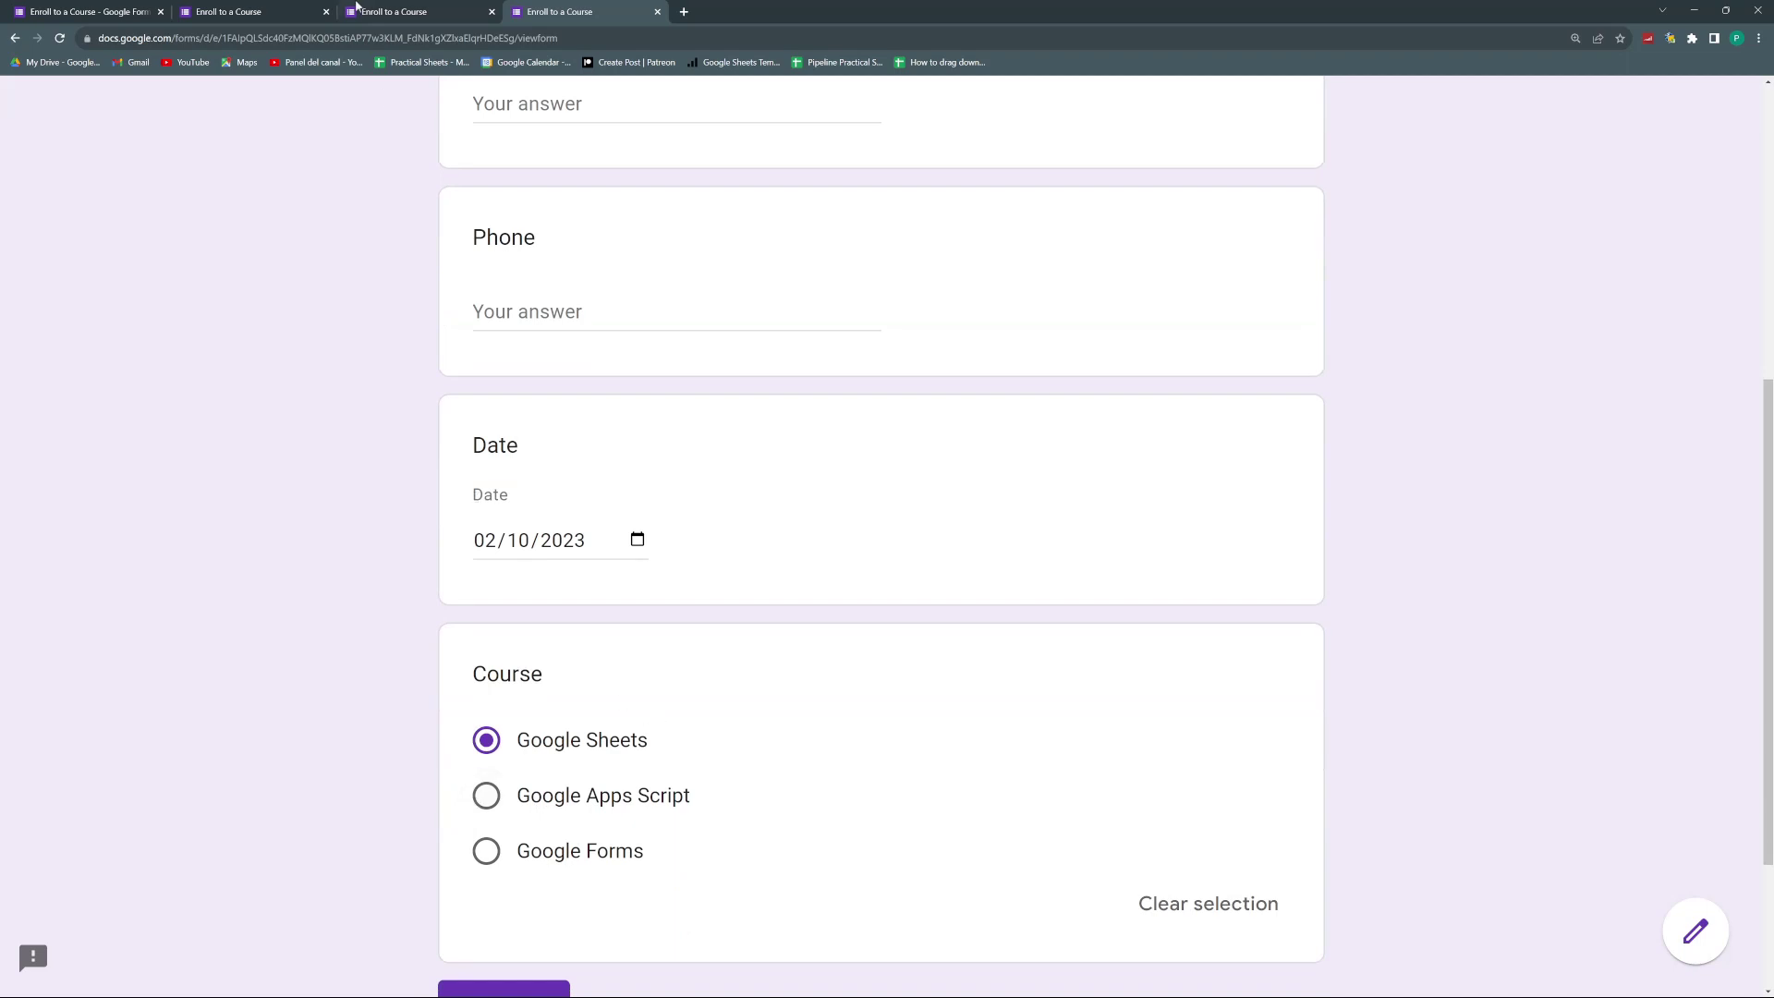
left_click(268, 11)
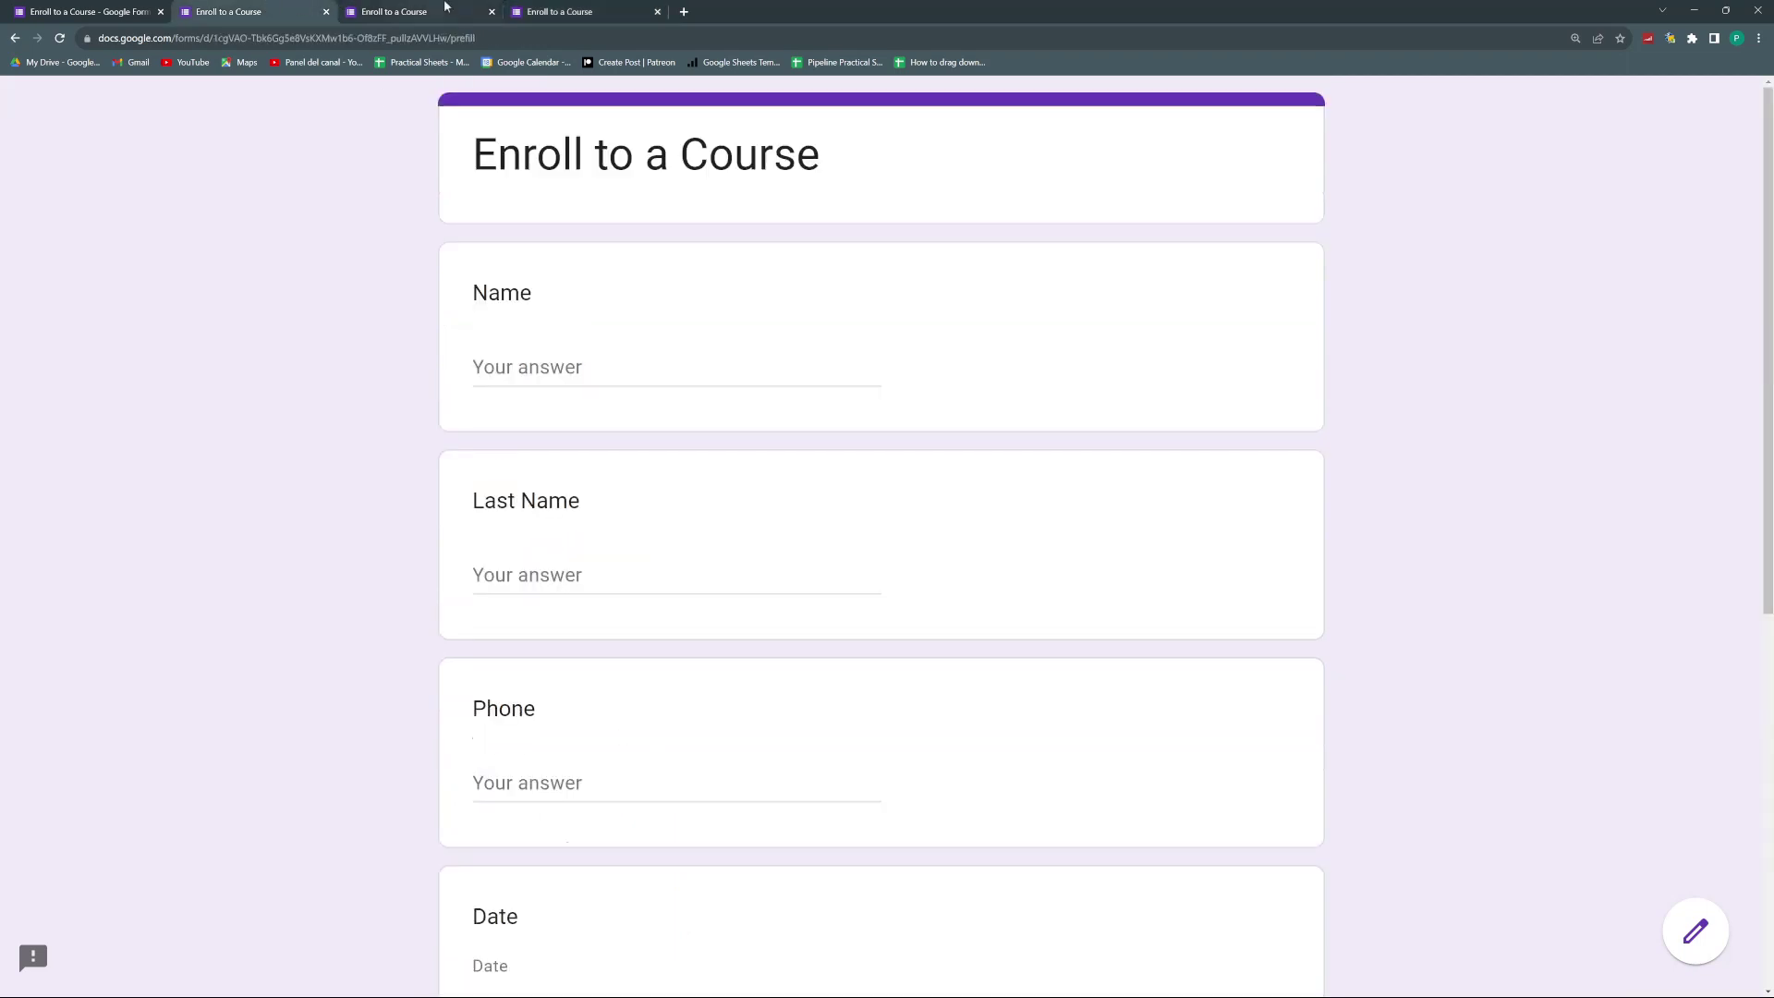
left_click(535, 7)
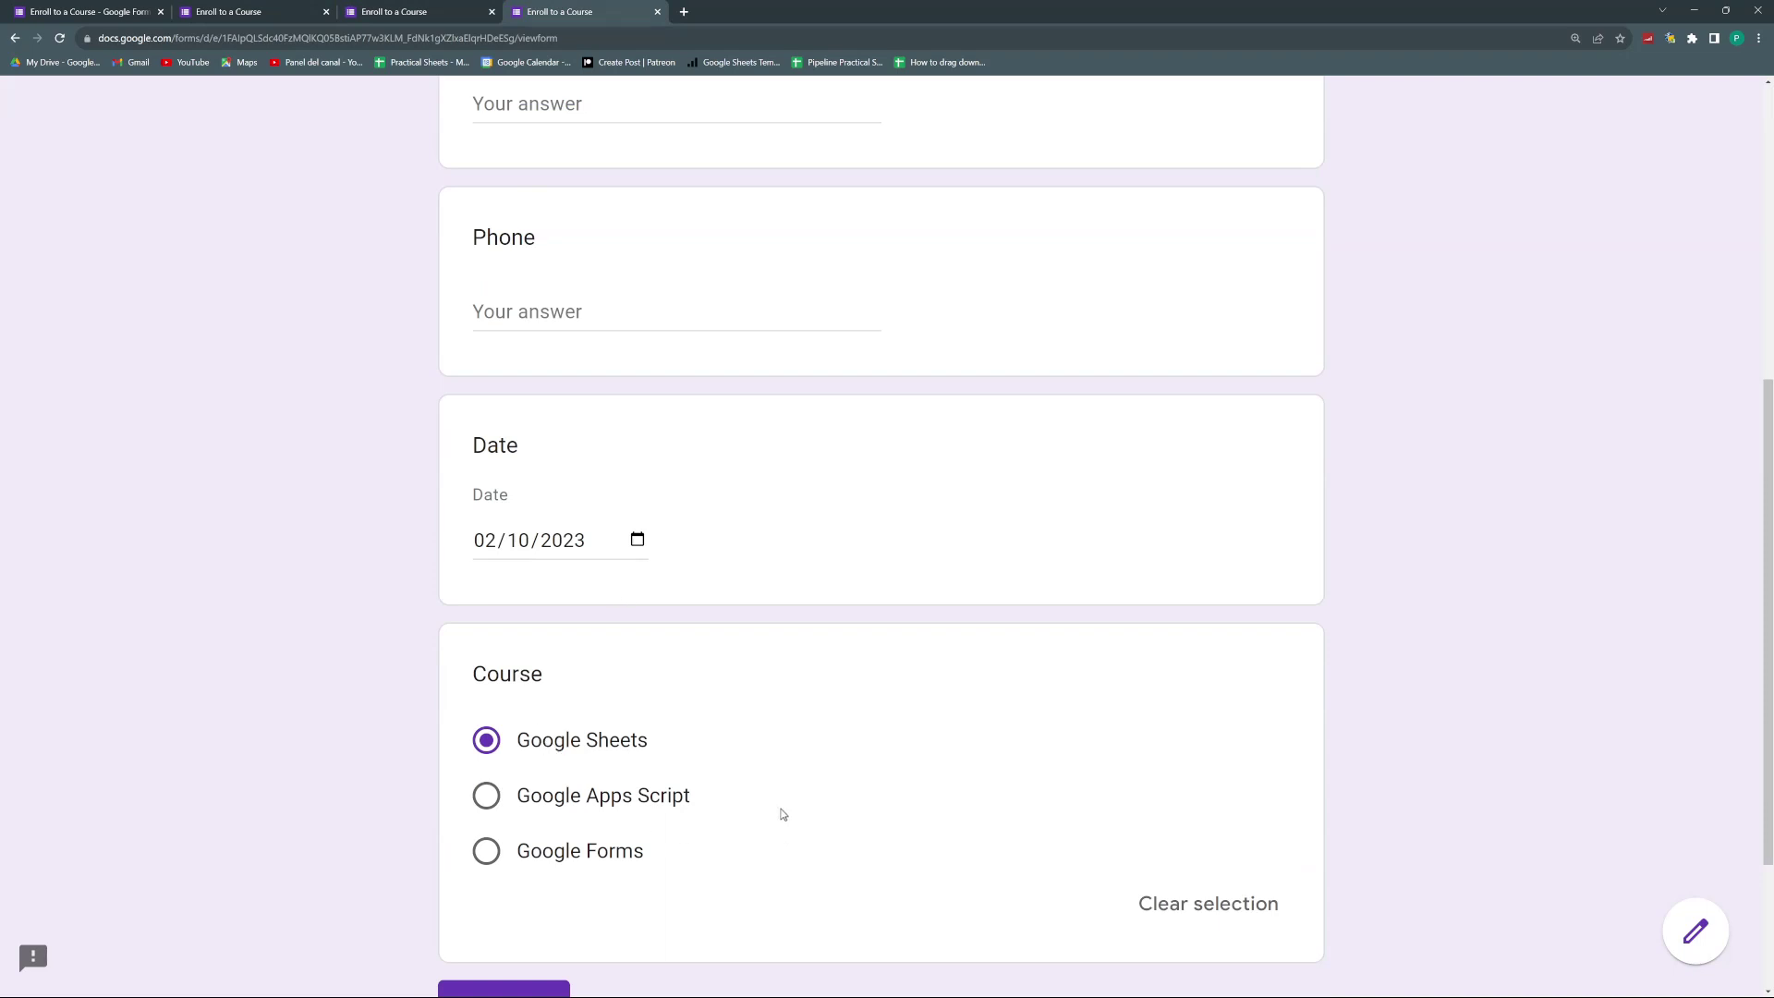
scroll(783, 814, "down", 3)
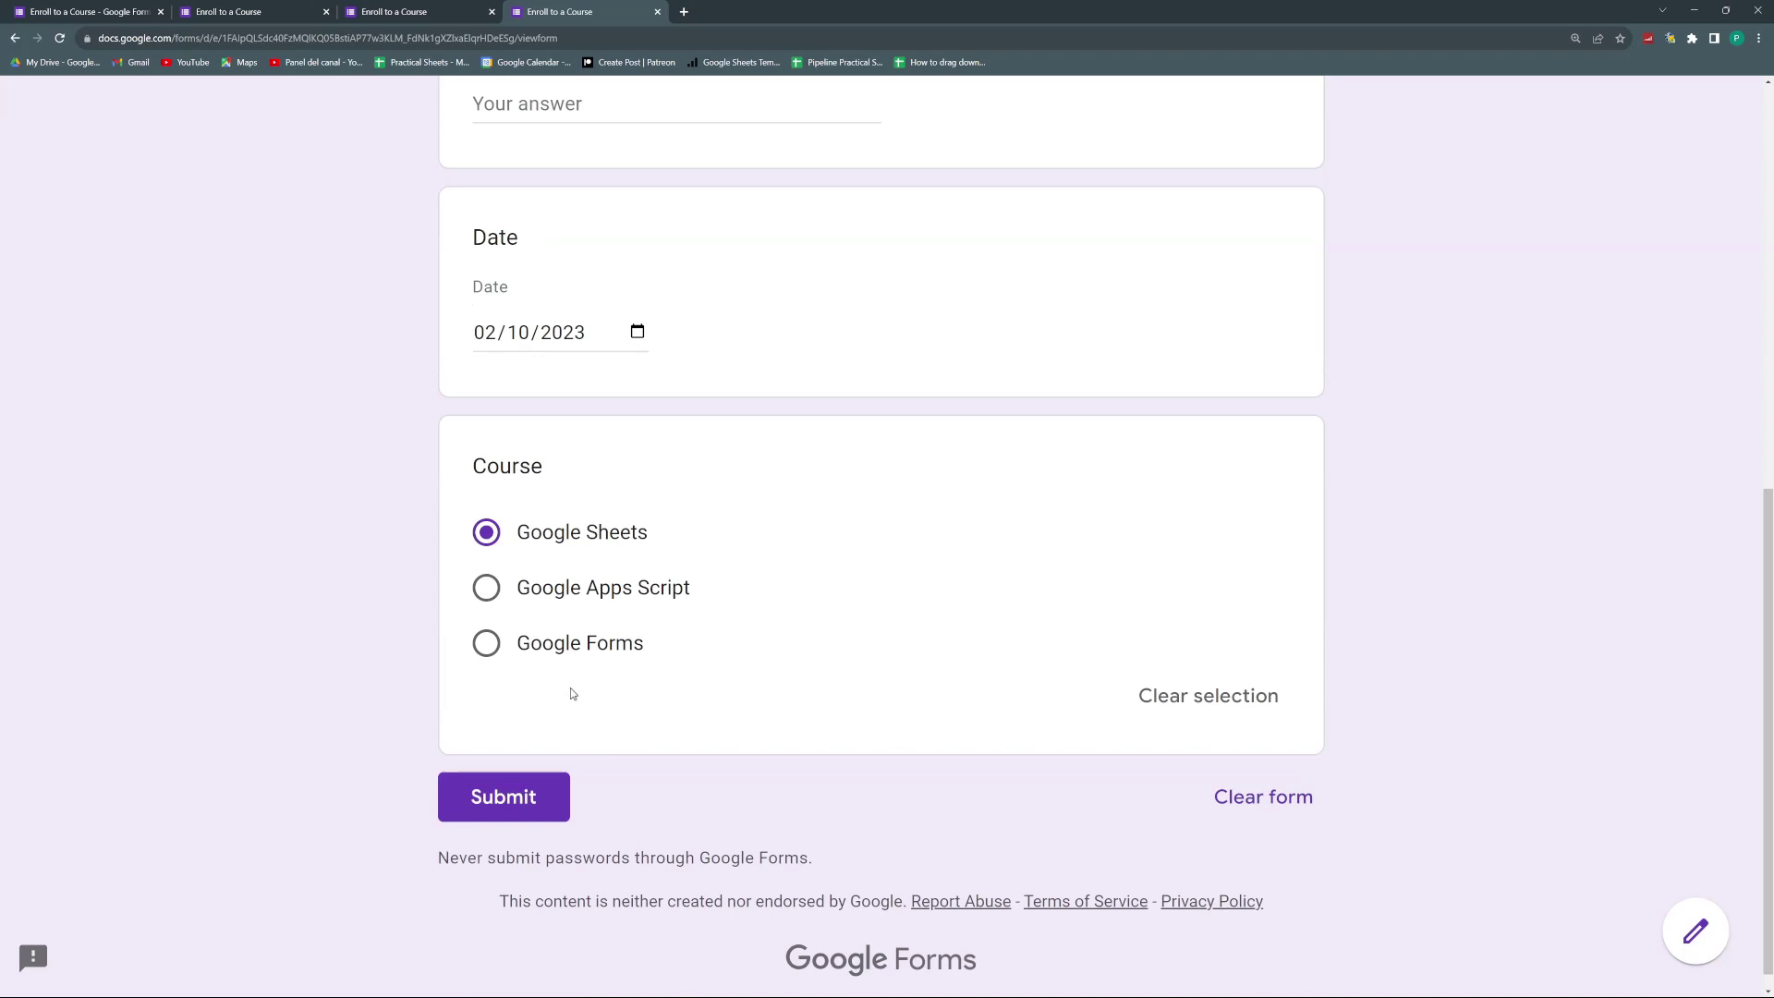
- Create a new blank spreadsheet in a new browser tab with sheets.new
left_click(683, 12)
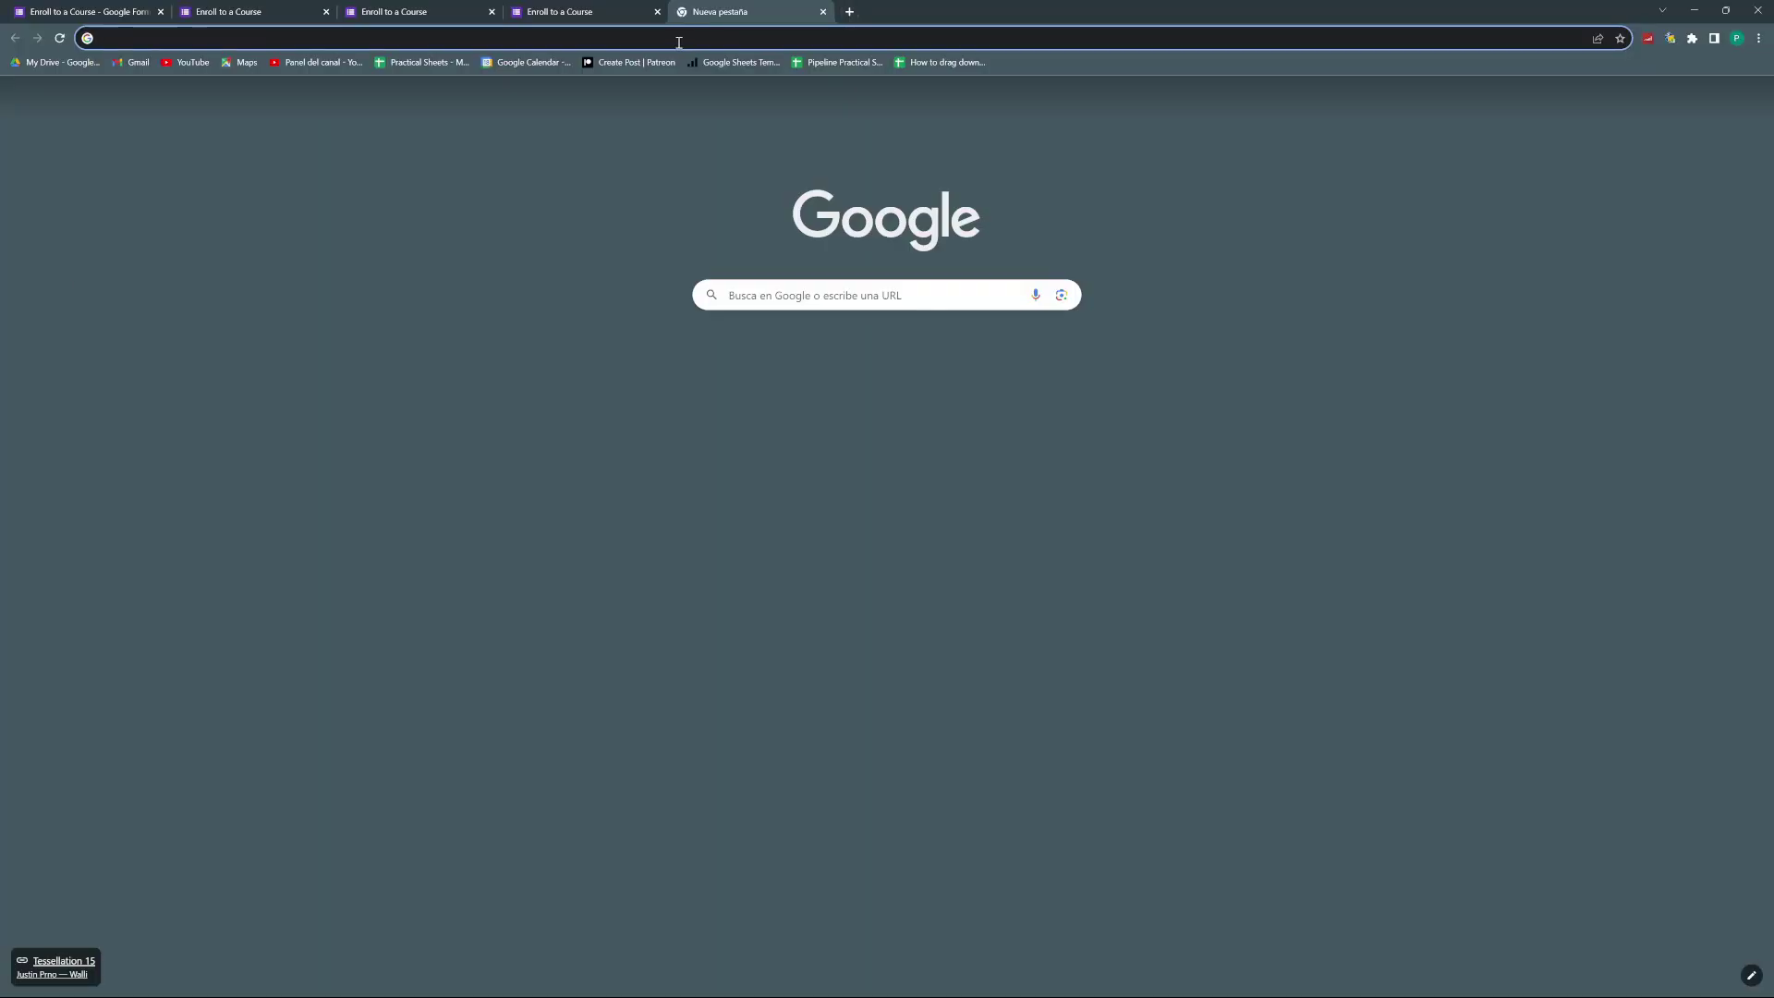
left_click(678, 38)
type("s")
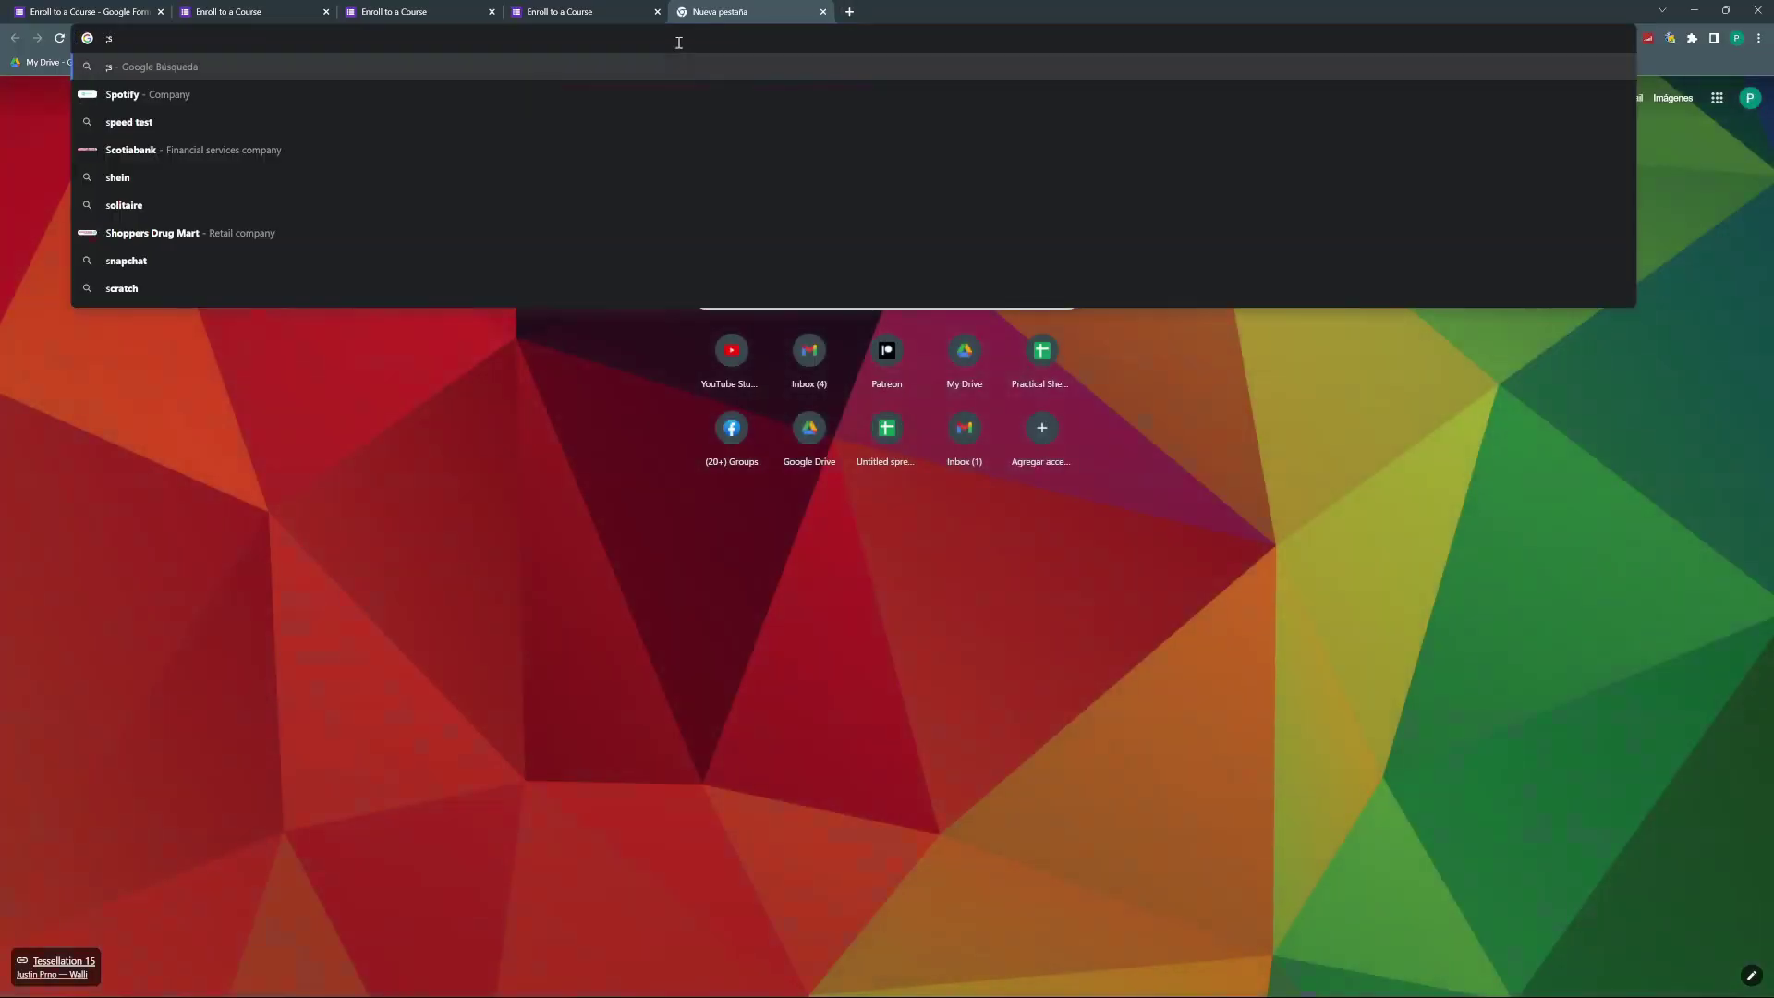
type("heets.new")
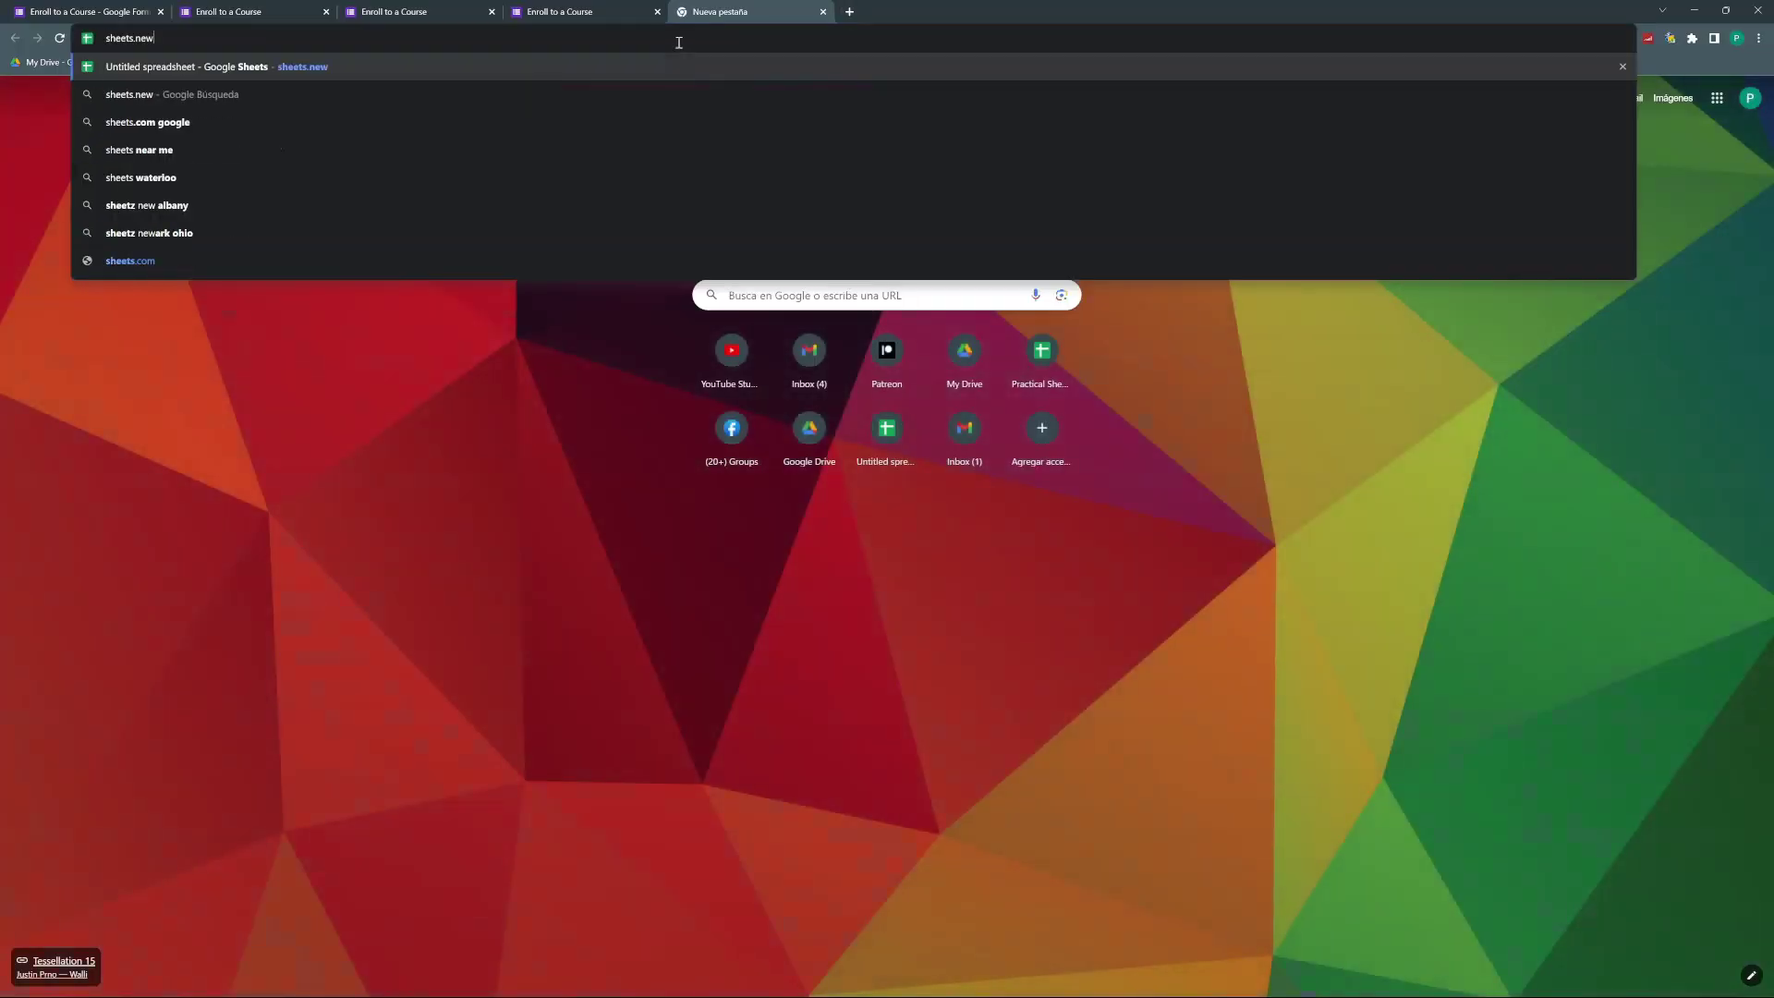
key("Return")
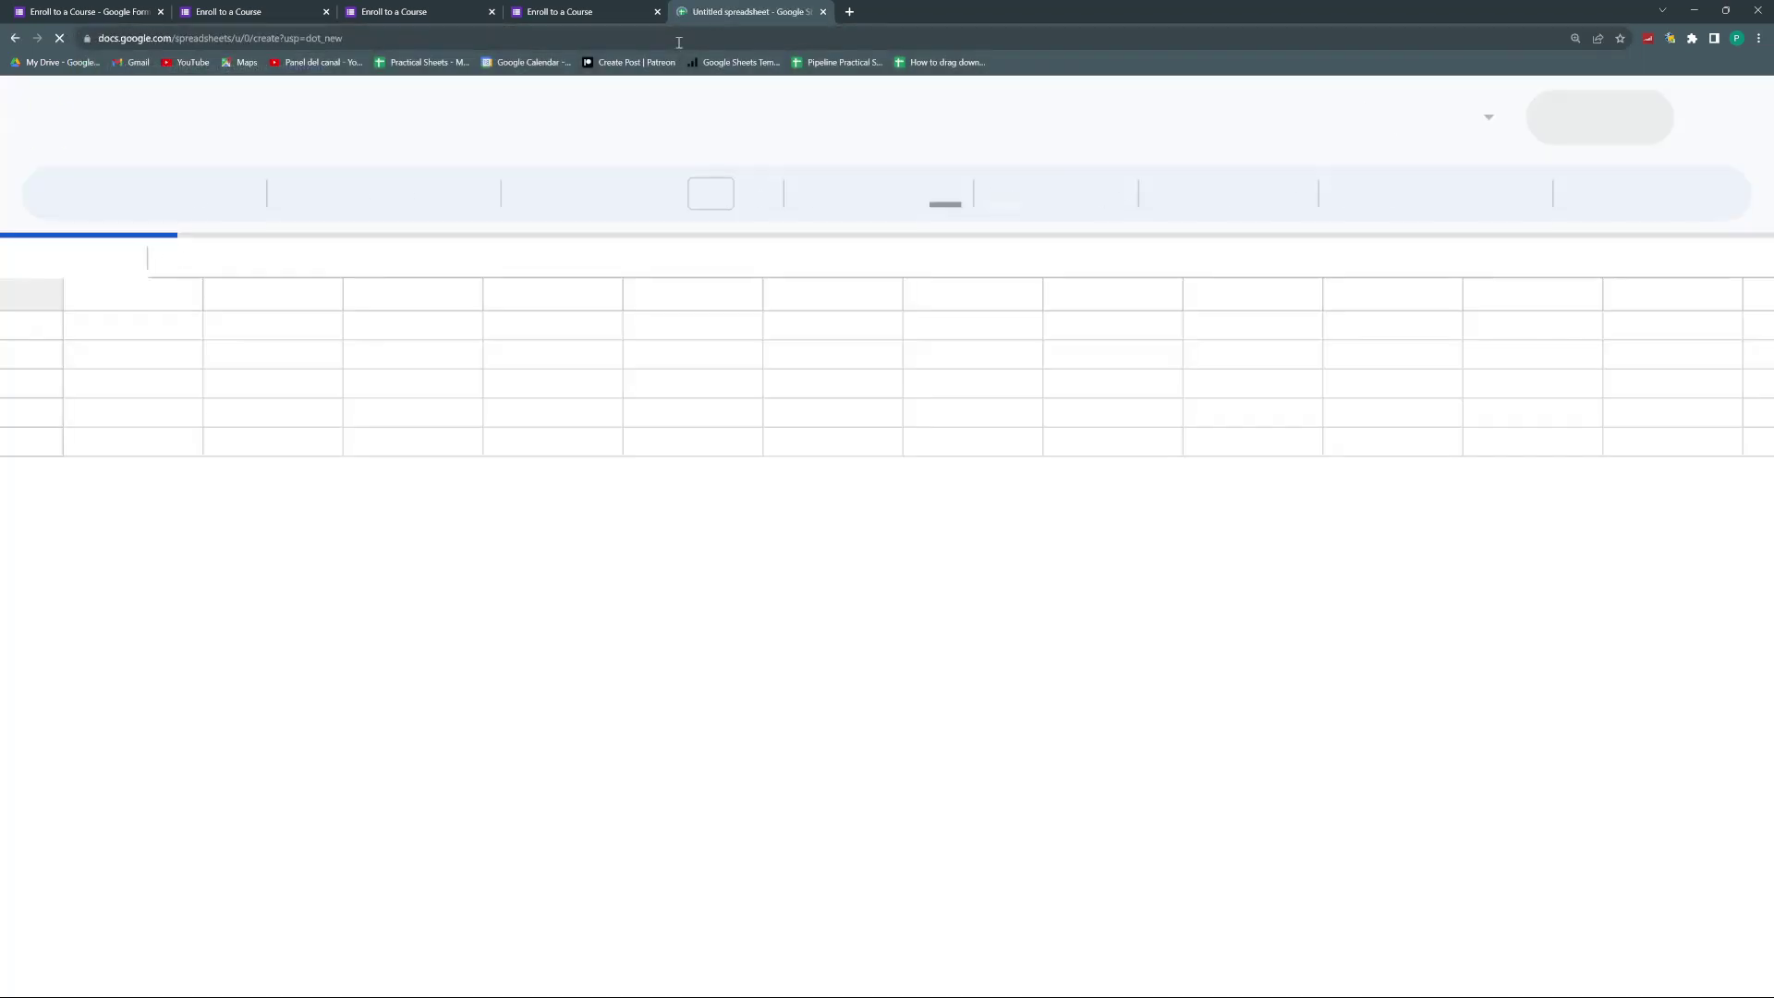
- Click a few cells, check the live and prefilled enrollment form tabs, then return to the spreadsheet
left_click(356, 389)
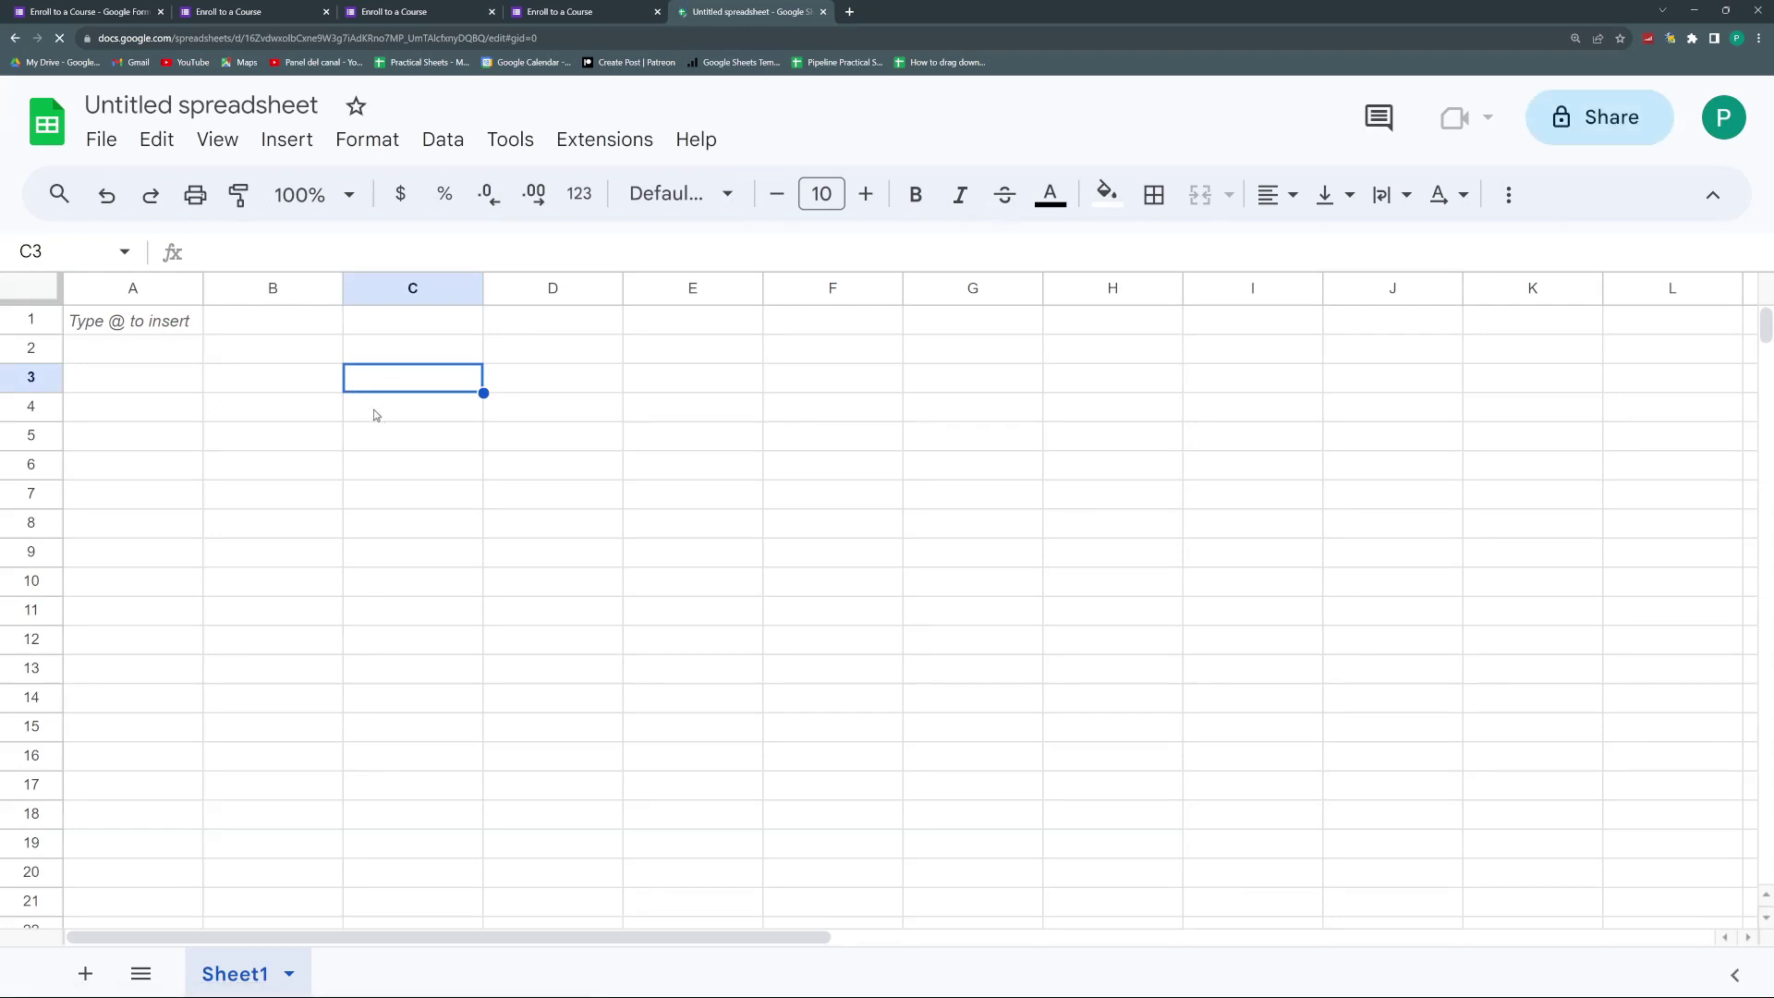
left_click(280, 415)
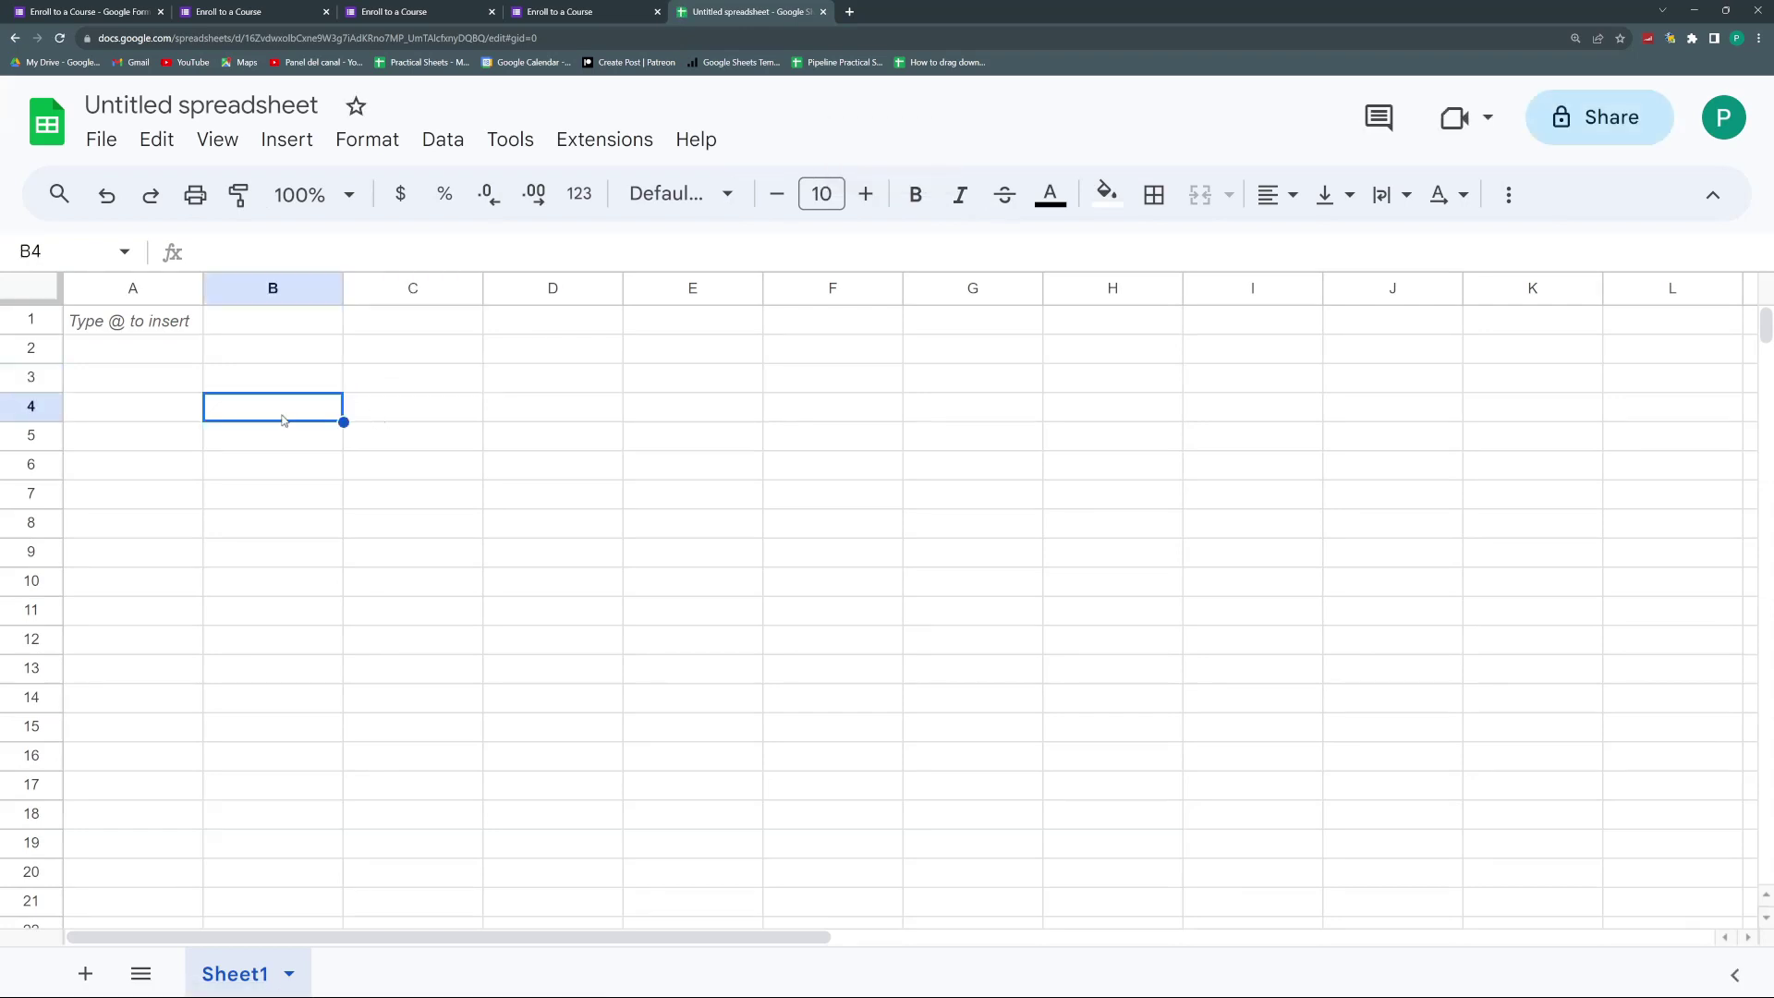
left_click(277, 377)
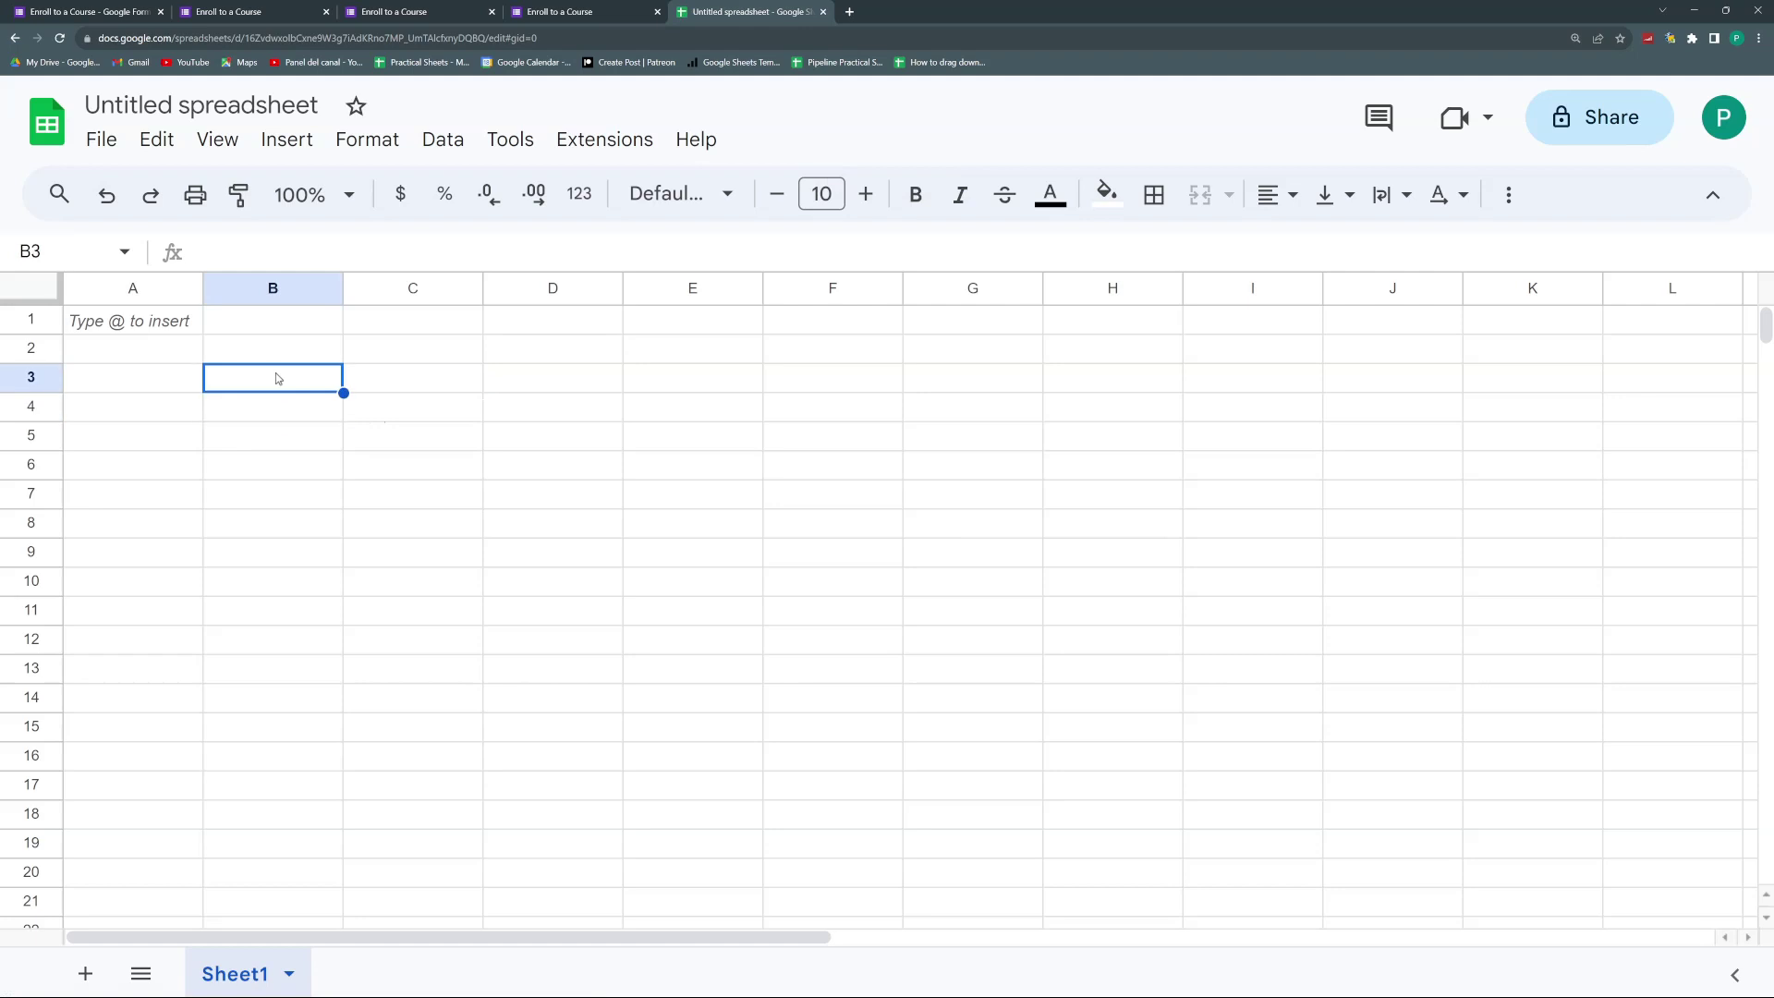
left_click(175, 415)
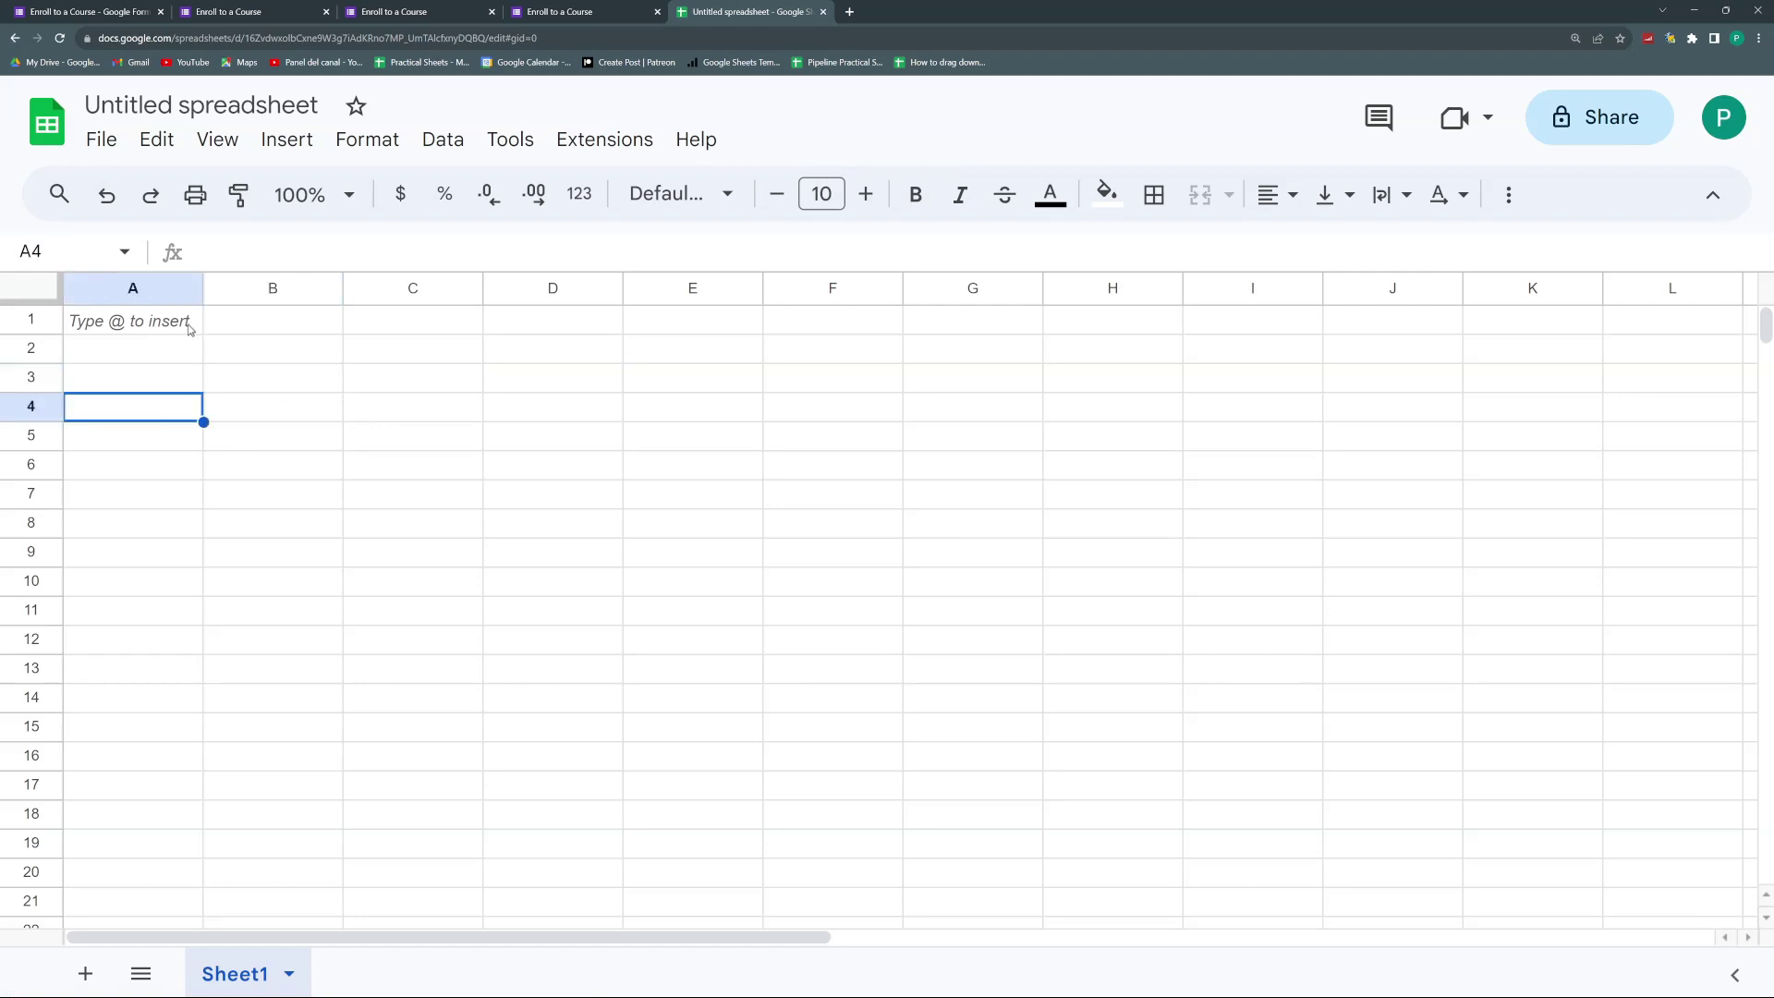
left_click(434, 9)
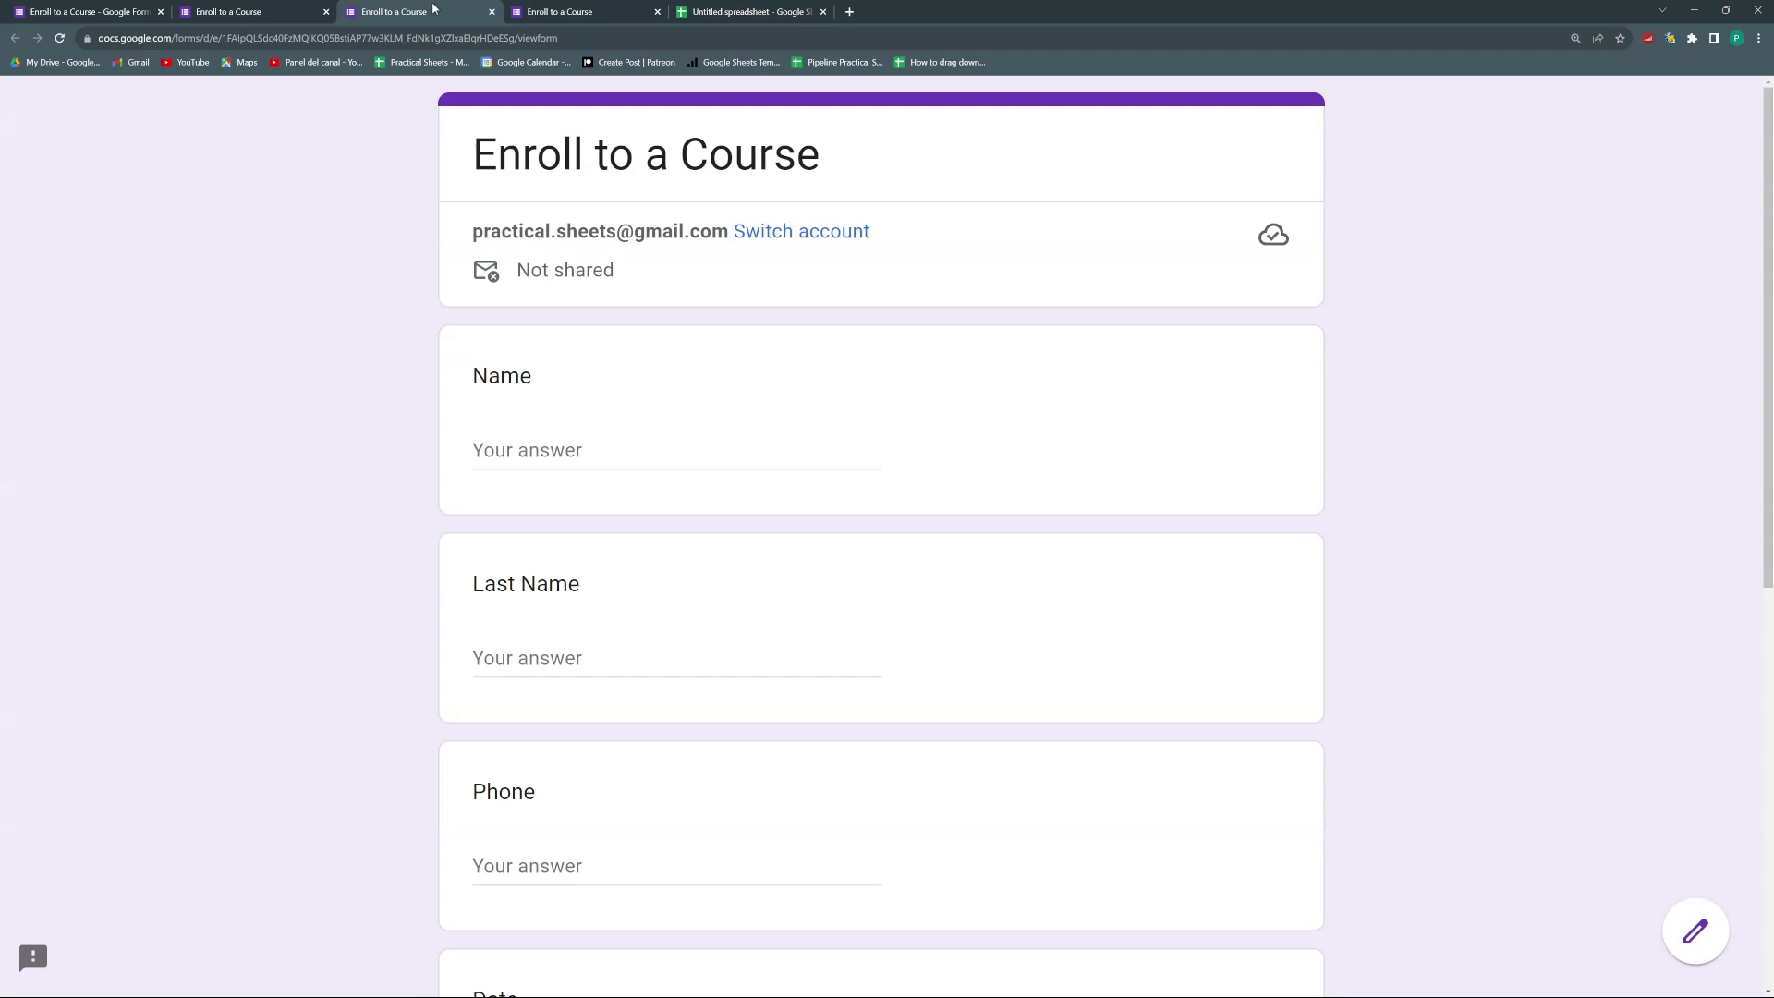
left_click(540, 435)
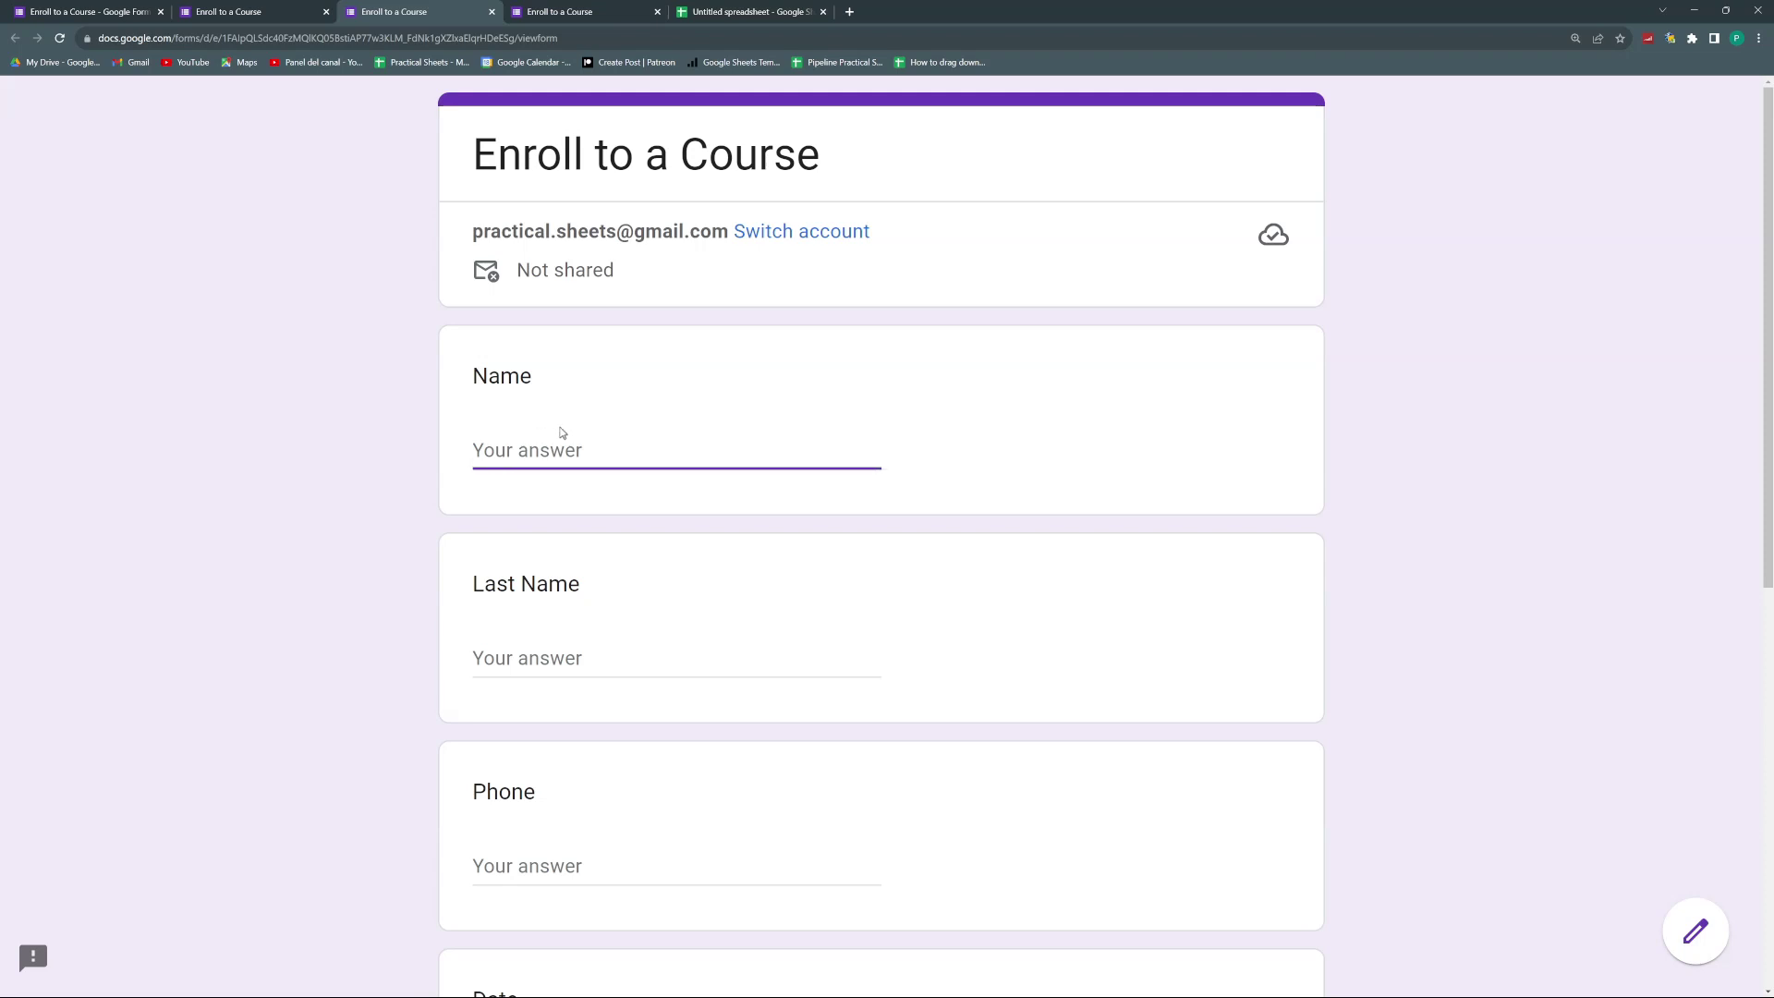
left_click(568, 11)
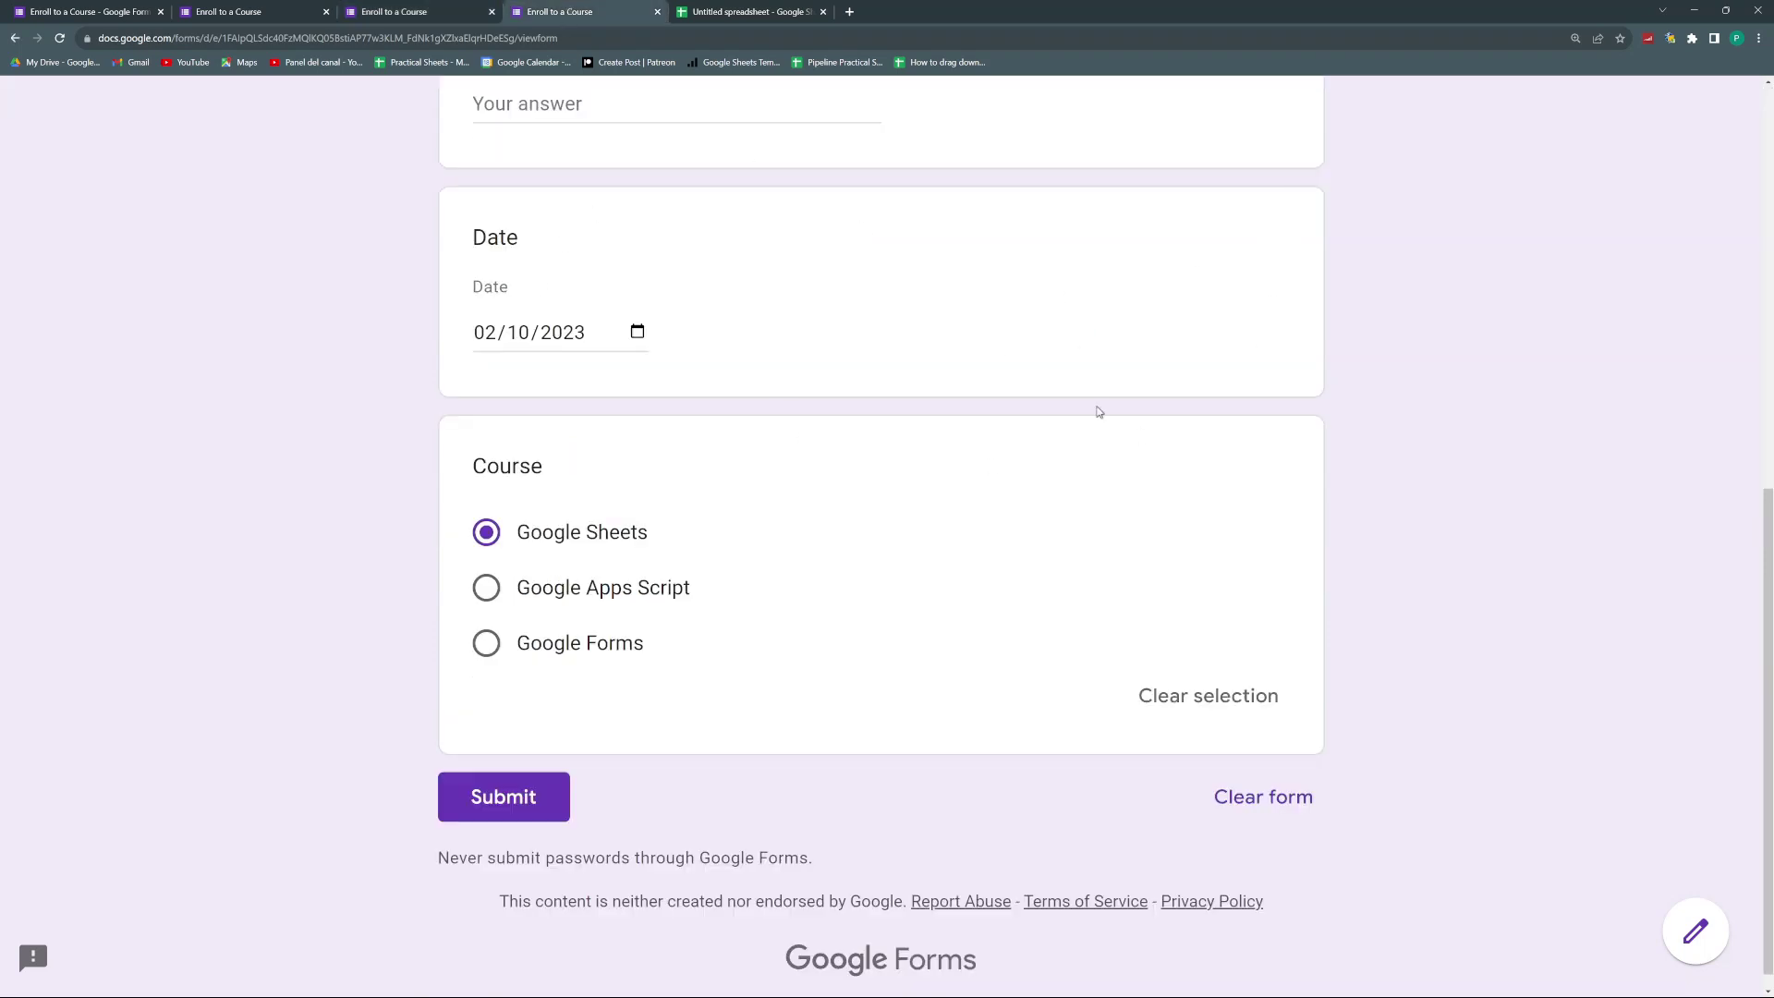
left_click(714, 7)
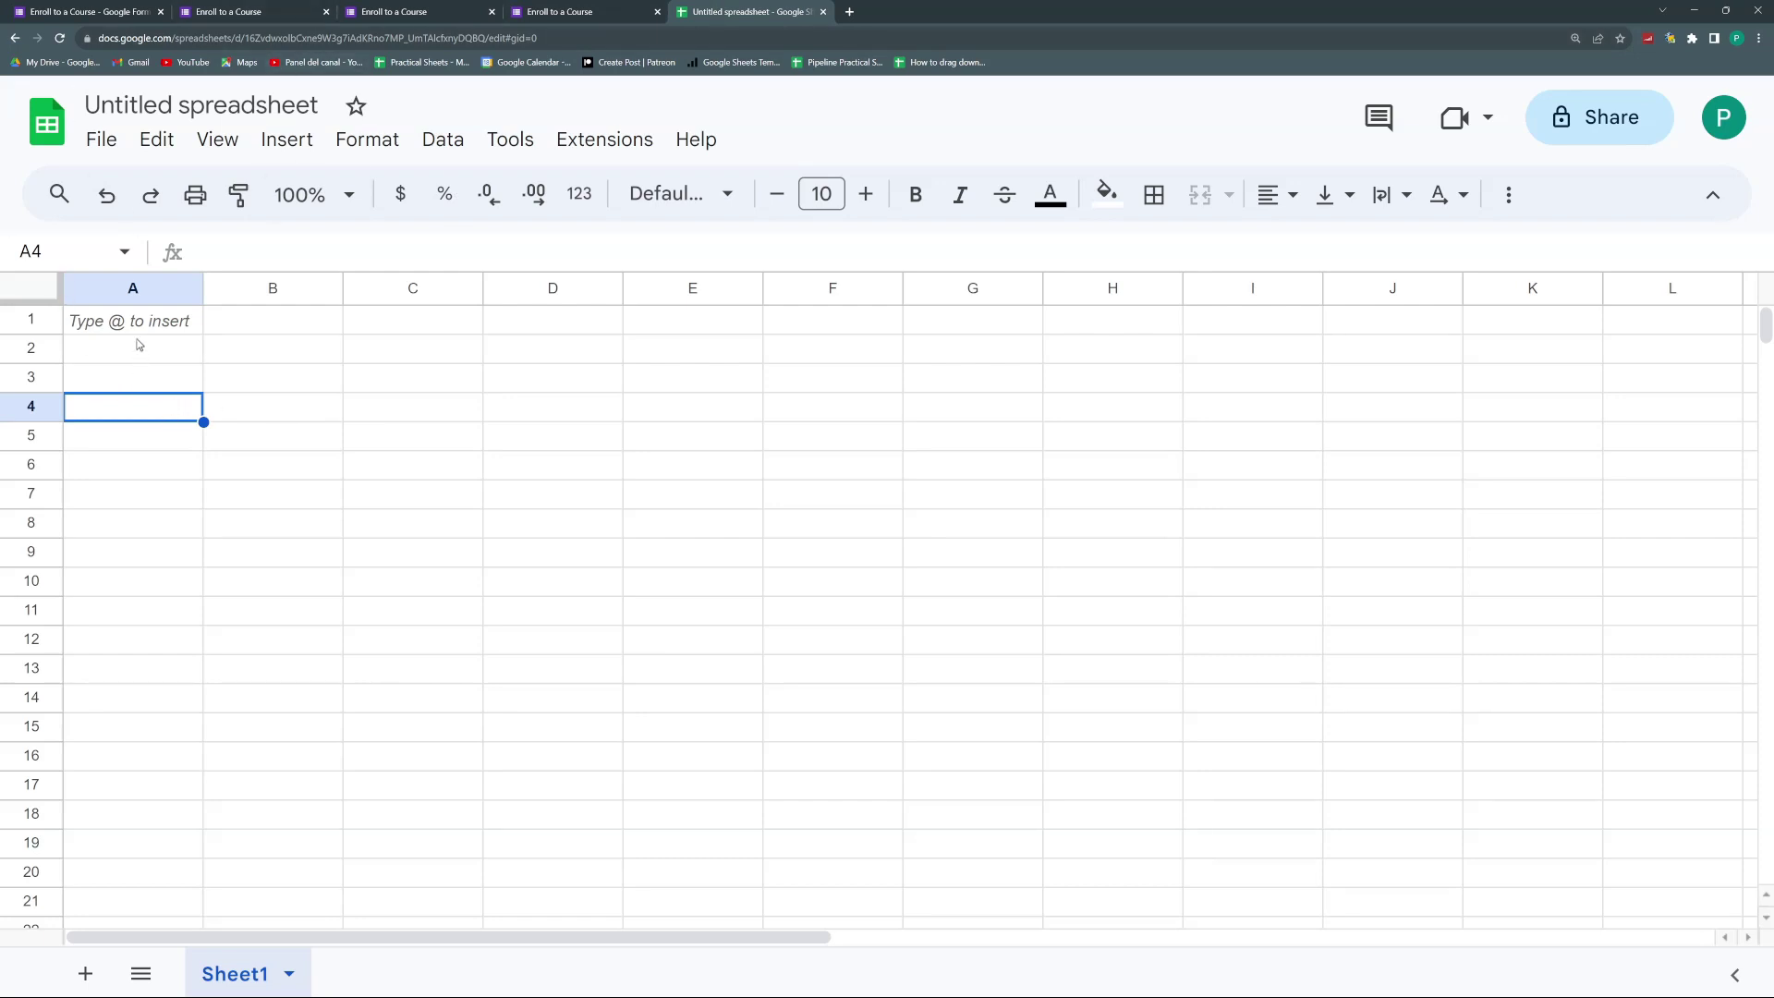
- Enter the label Course in A3, cancelling a partial entry in B3
left_click(137, 381)
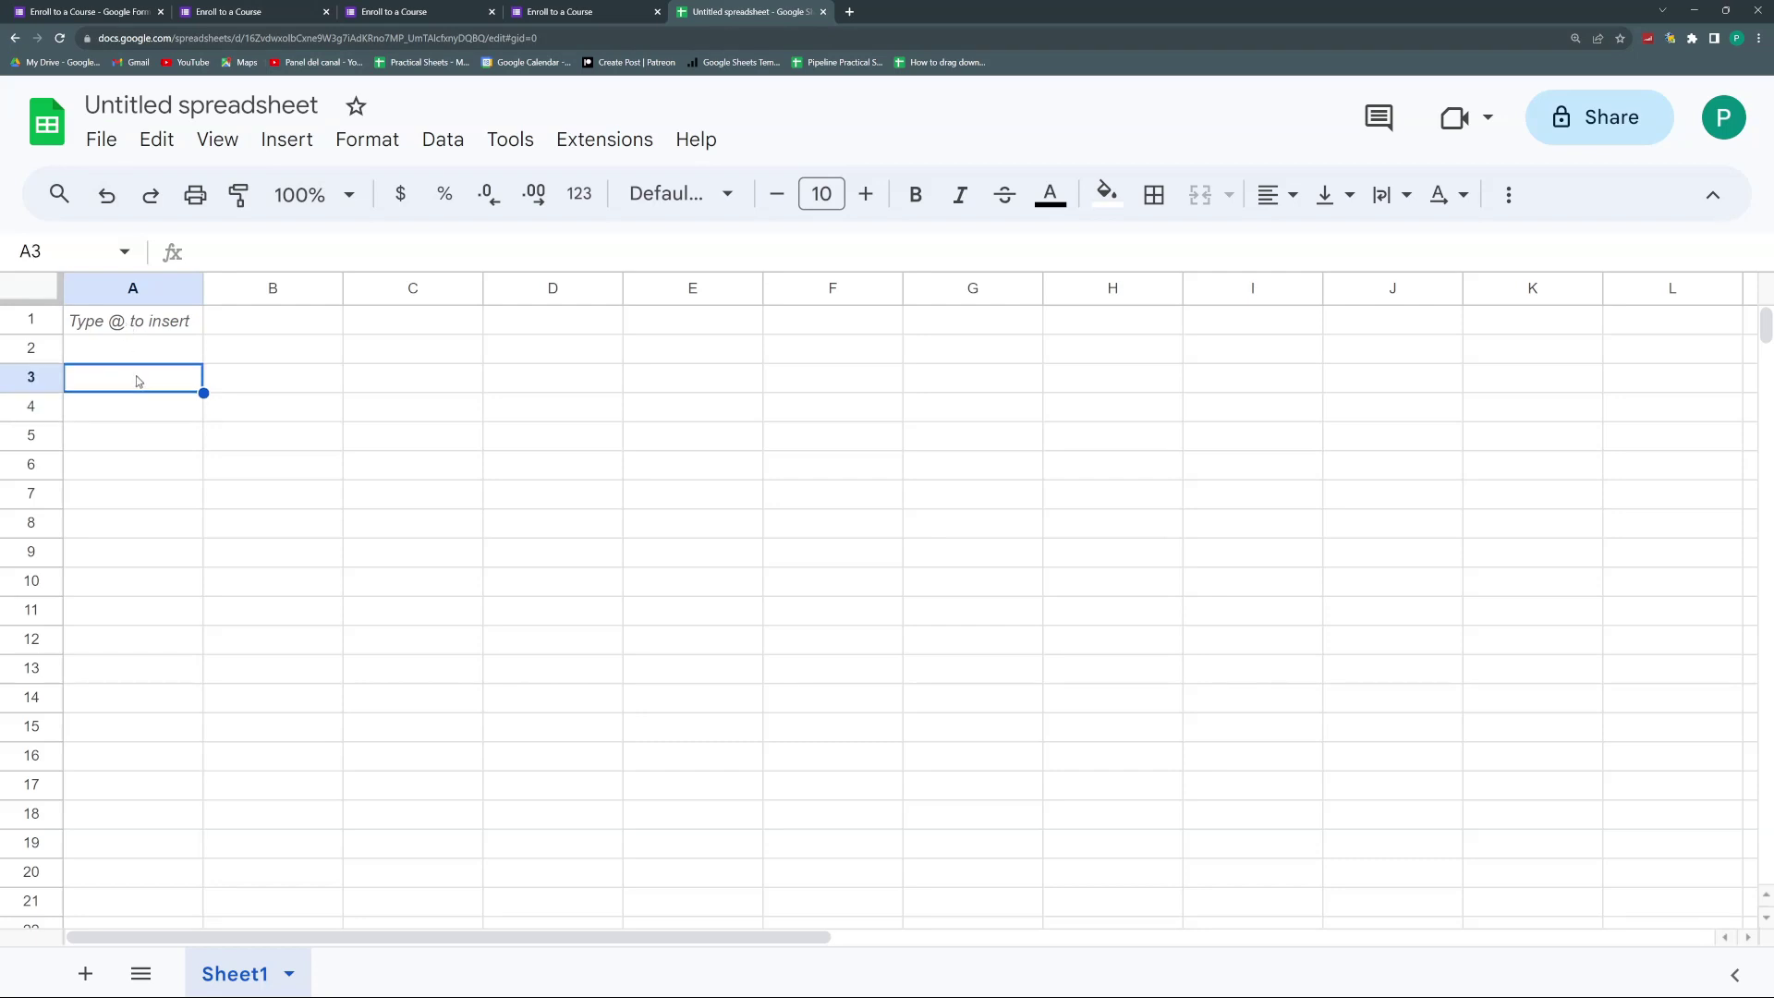
type("Course")
key("Tab")
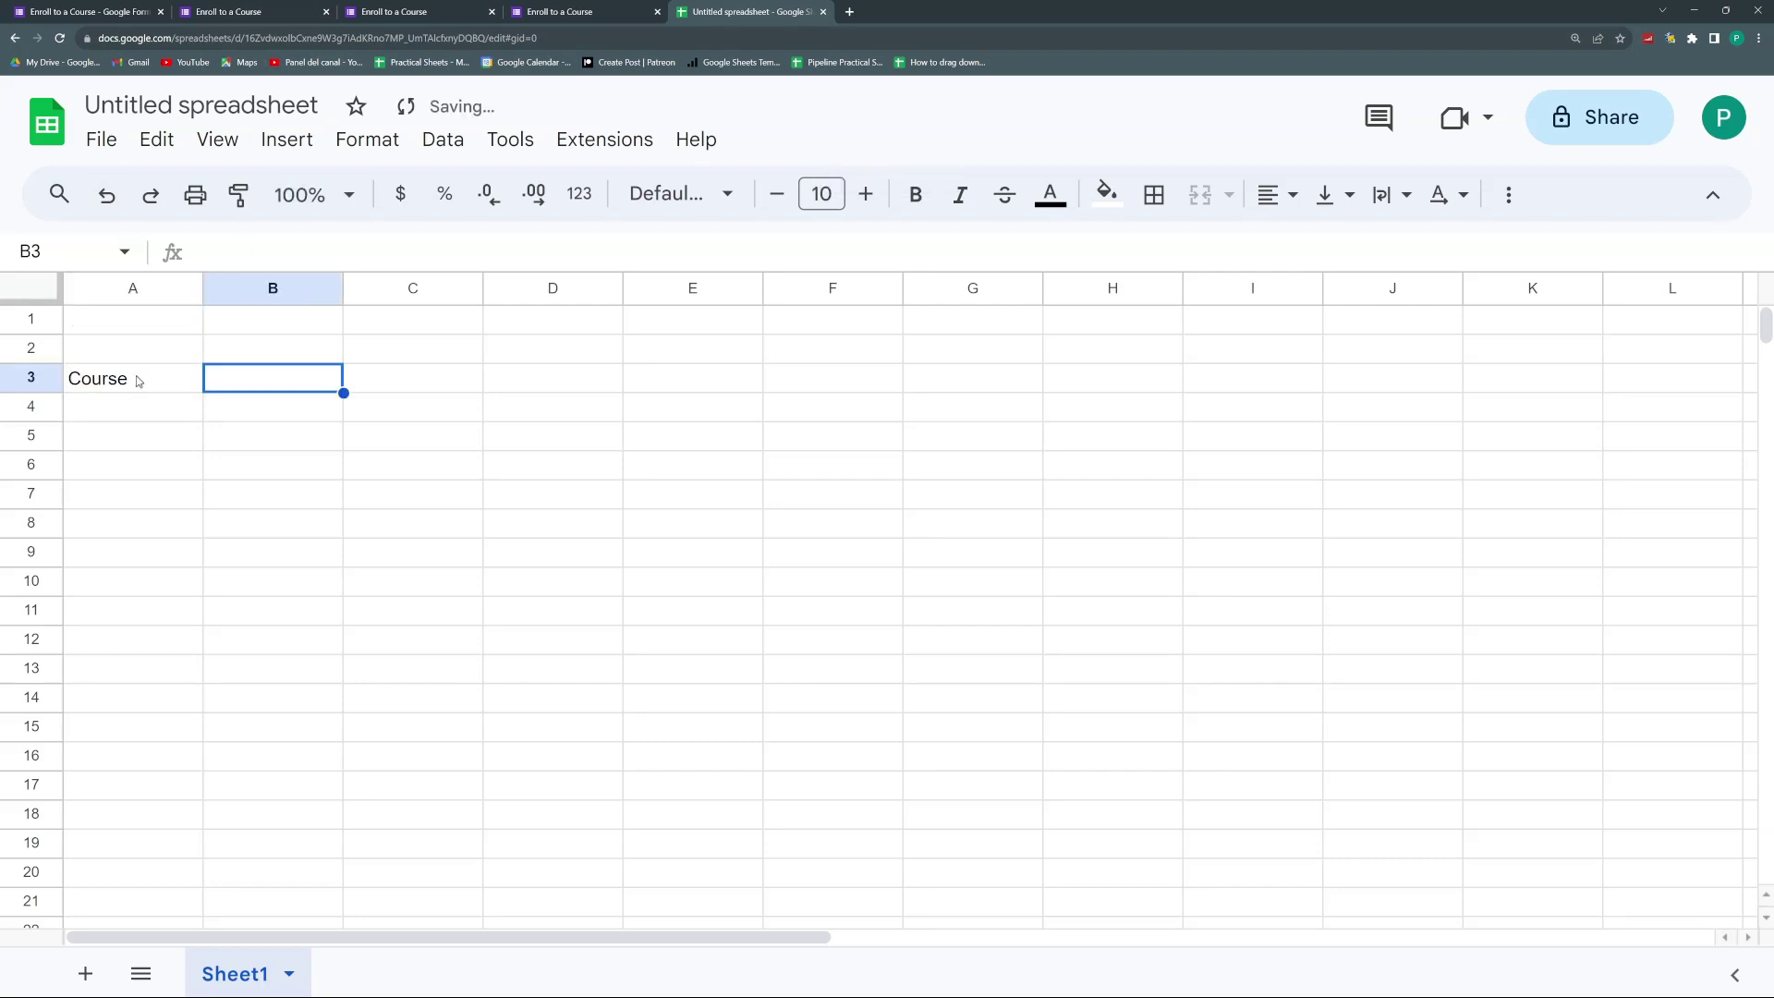
type("Google")
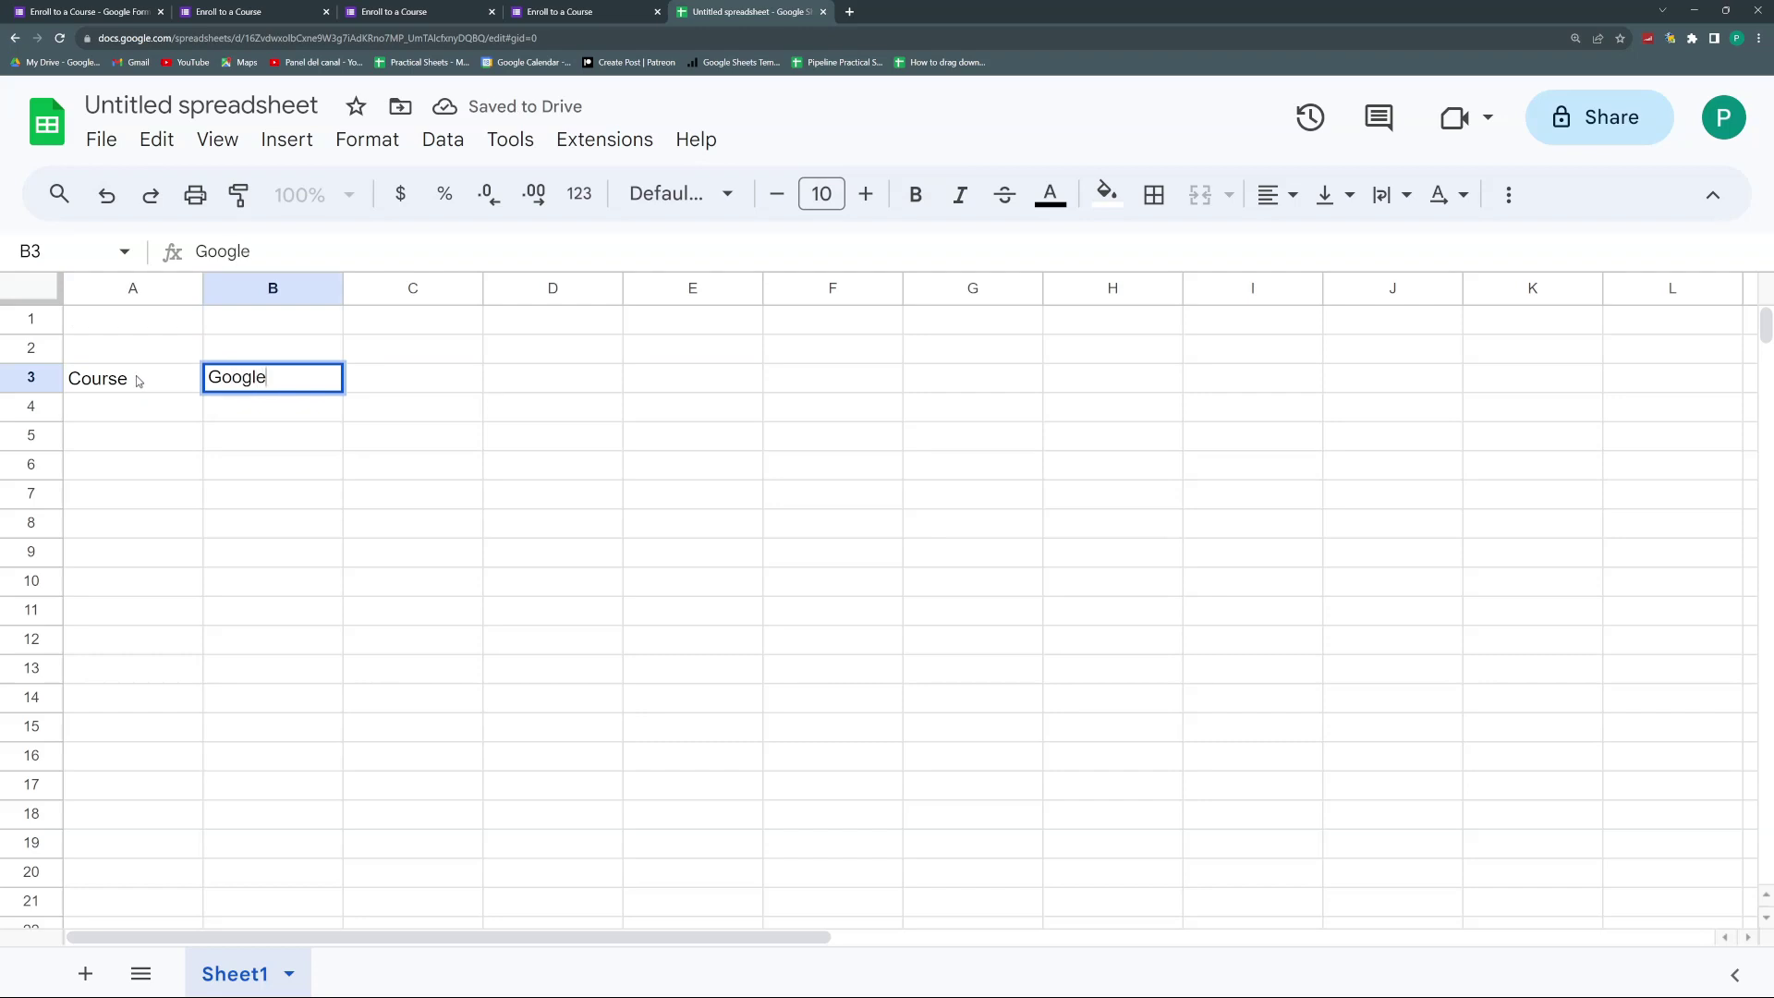
key("Escape")
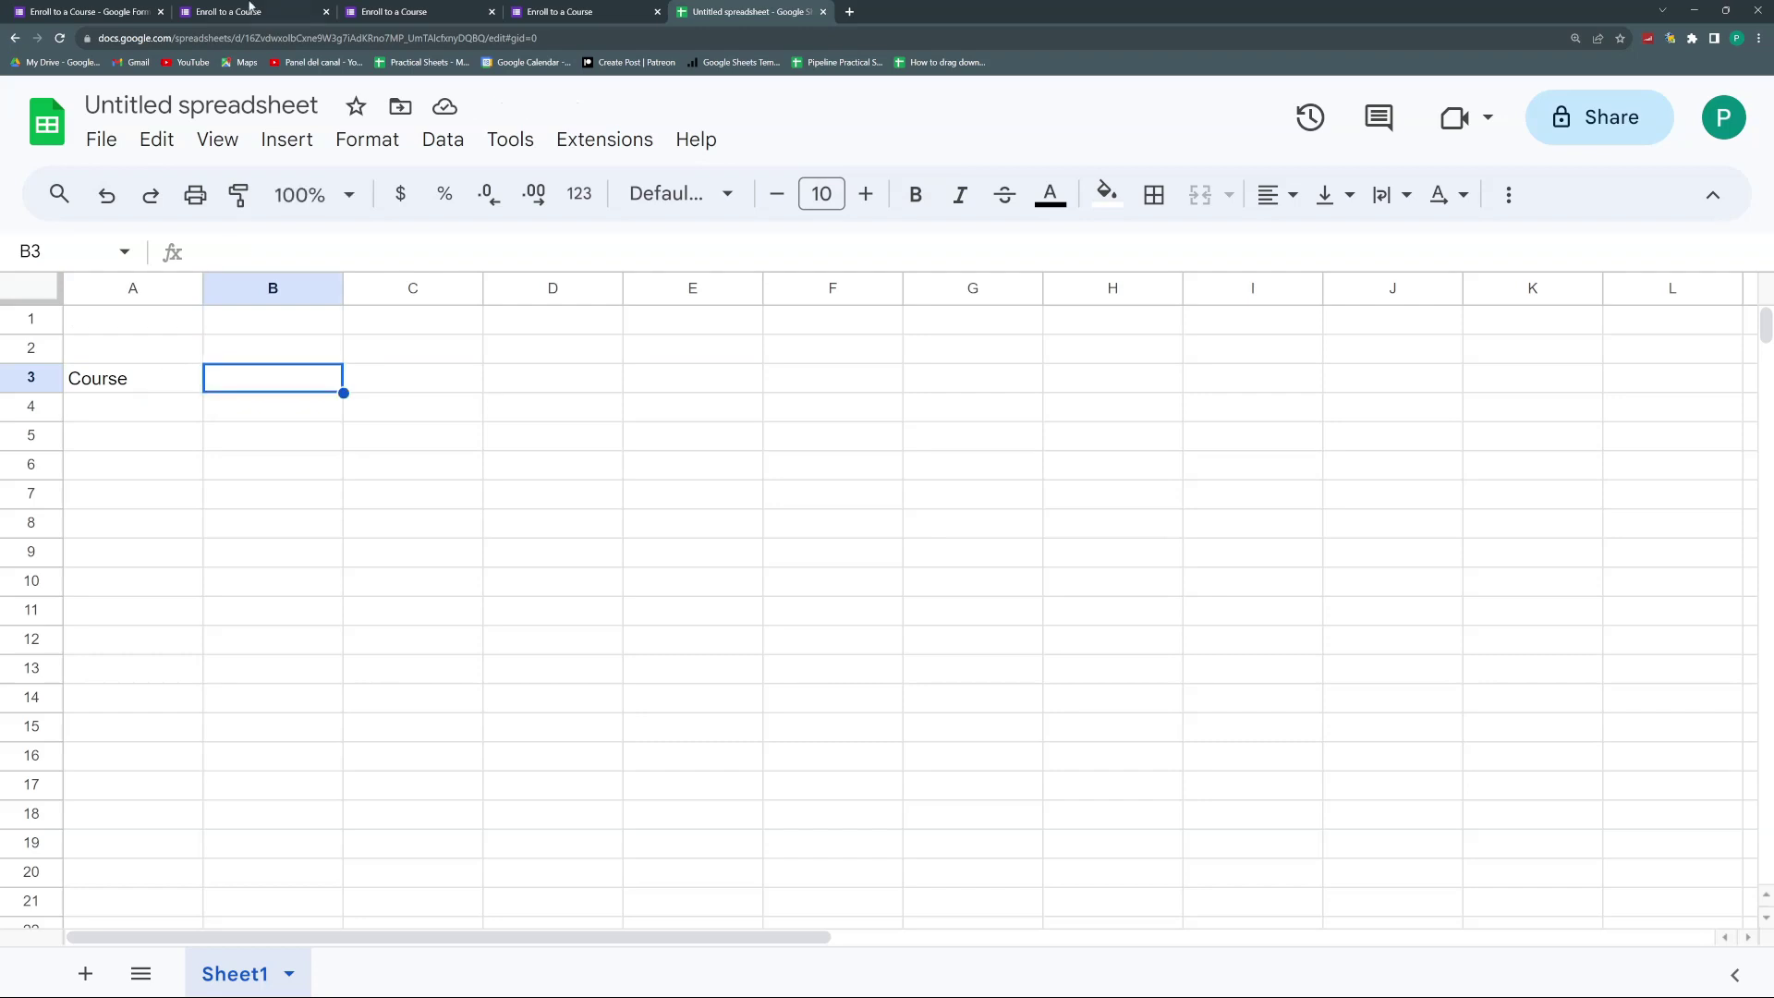
- Copy the Google Sheets, Google Apps Script and Google Forms options from the form's Course question
left_click(88, 11)
scroll(720, 733, "down", 2)
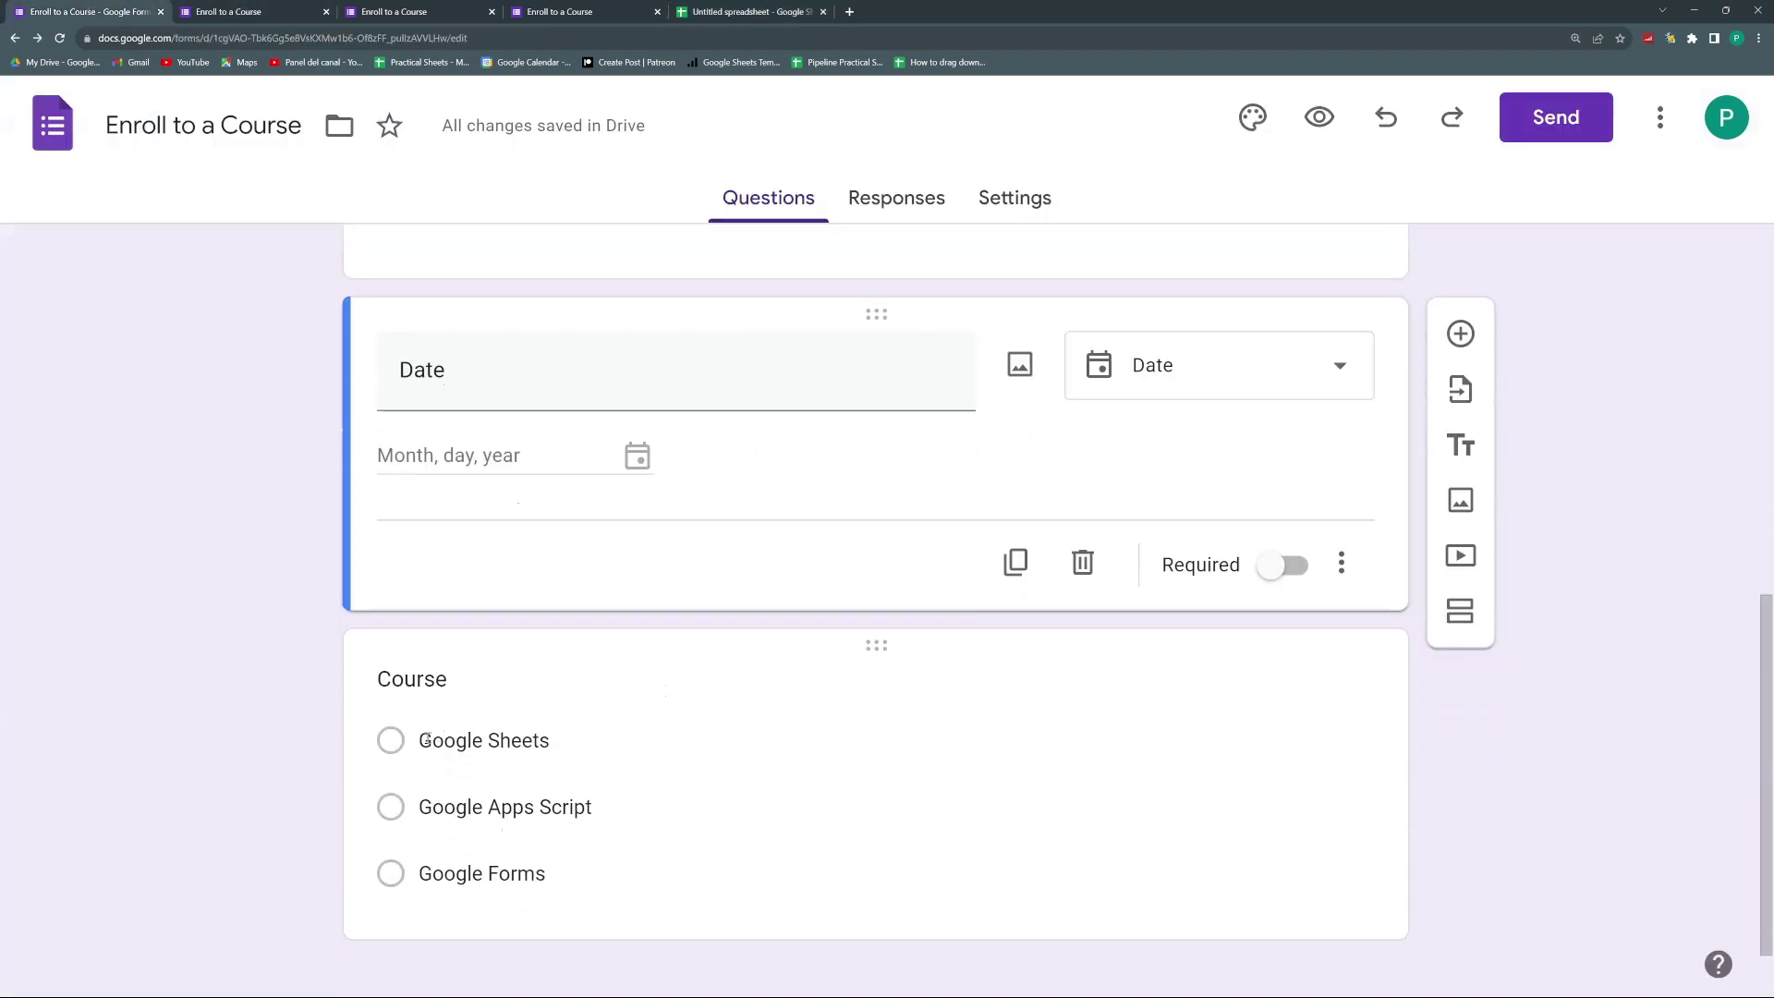
left_click(423, 745)
left_click(480, 783)
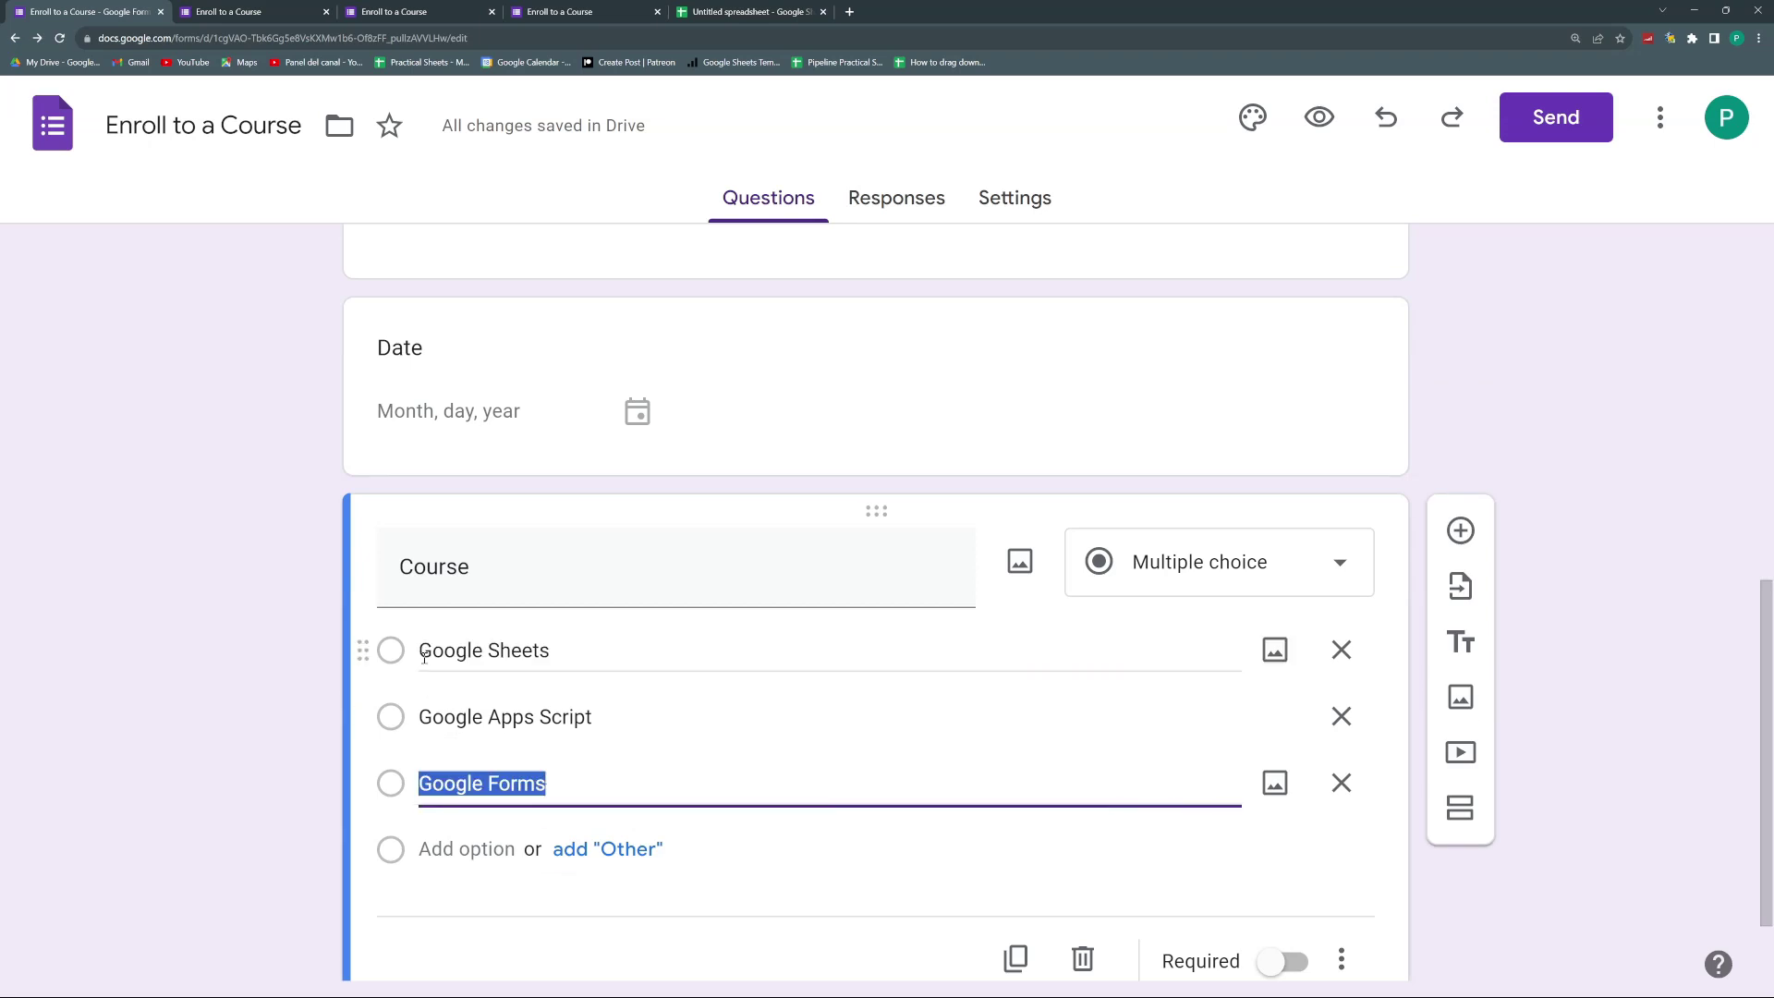
left_click(547, 654)
left_click(447, 713)
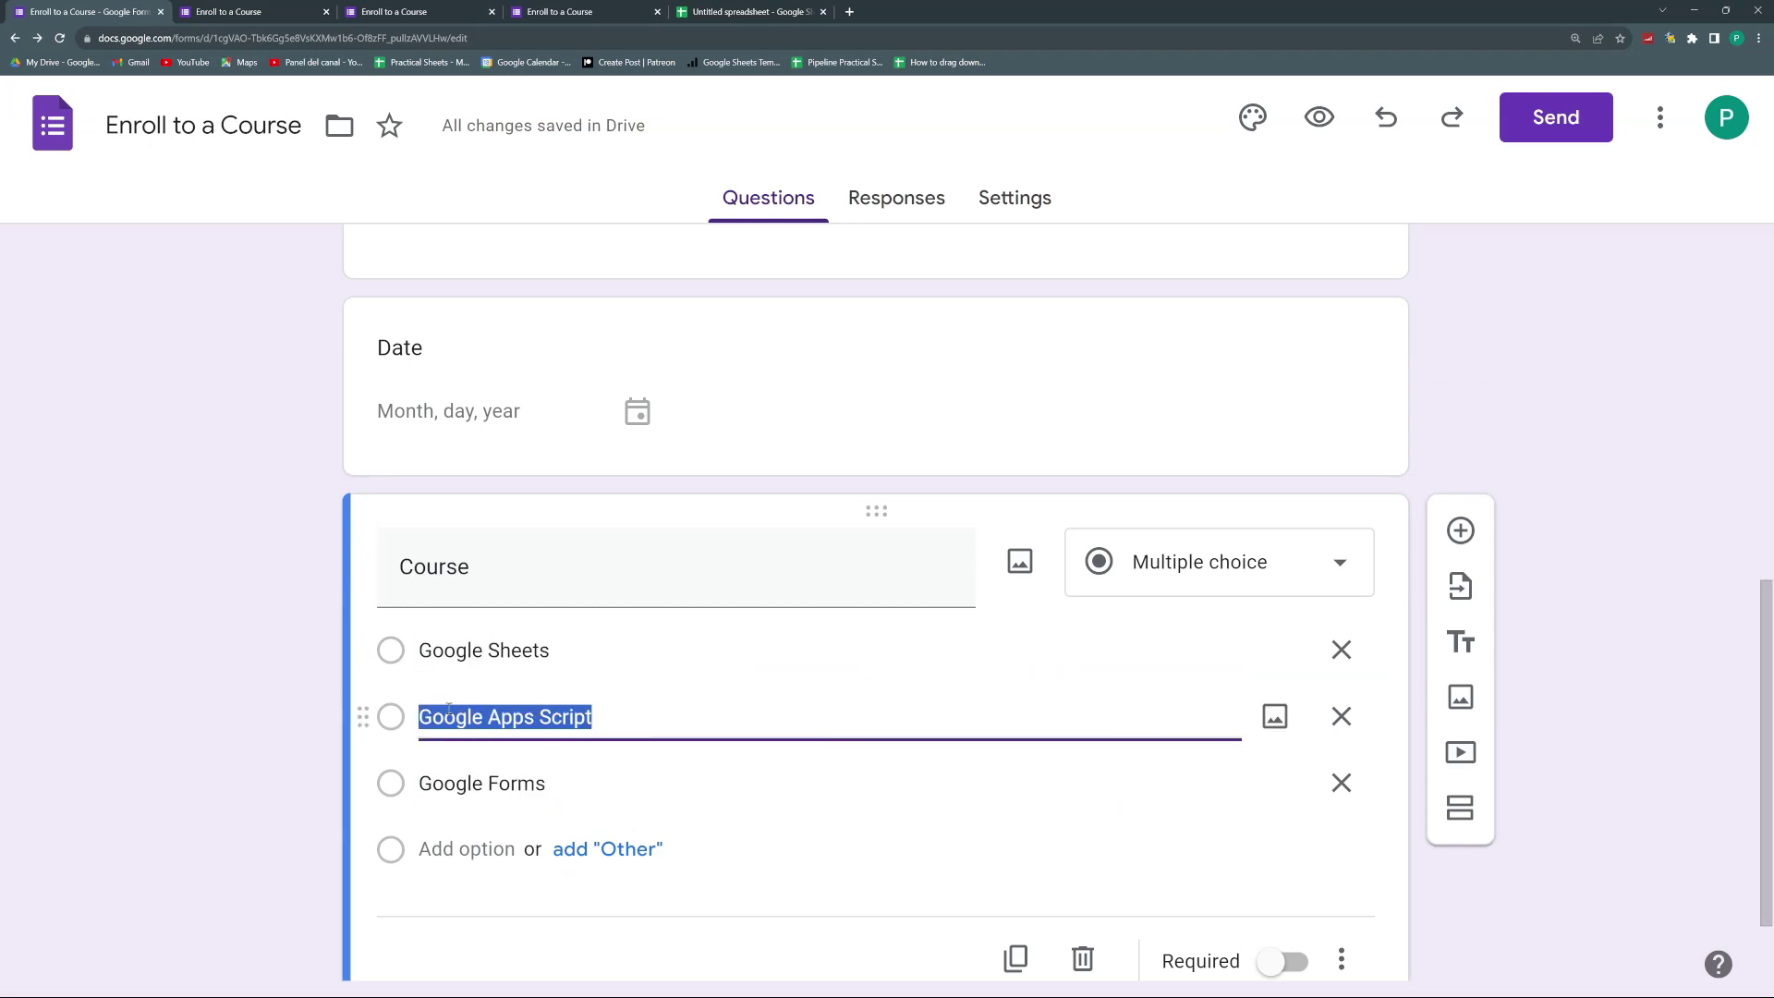
left_click(829, 787)
key("super+c")
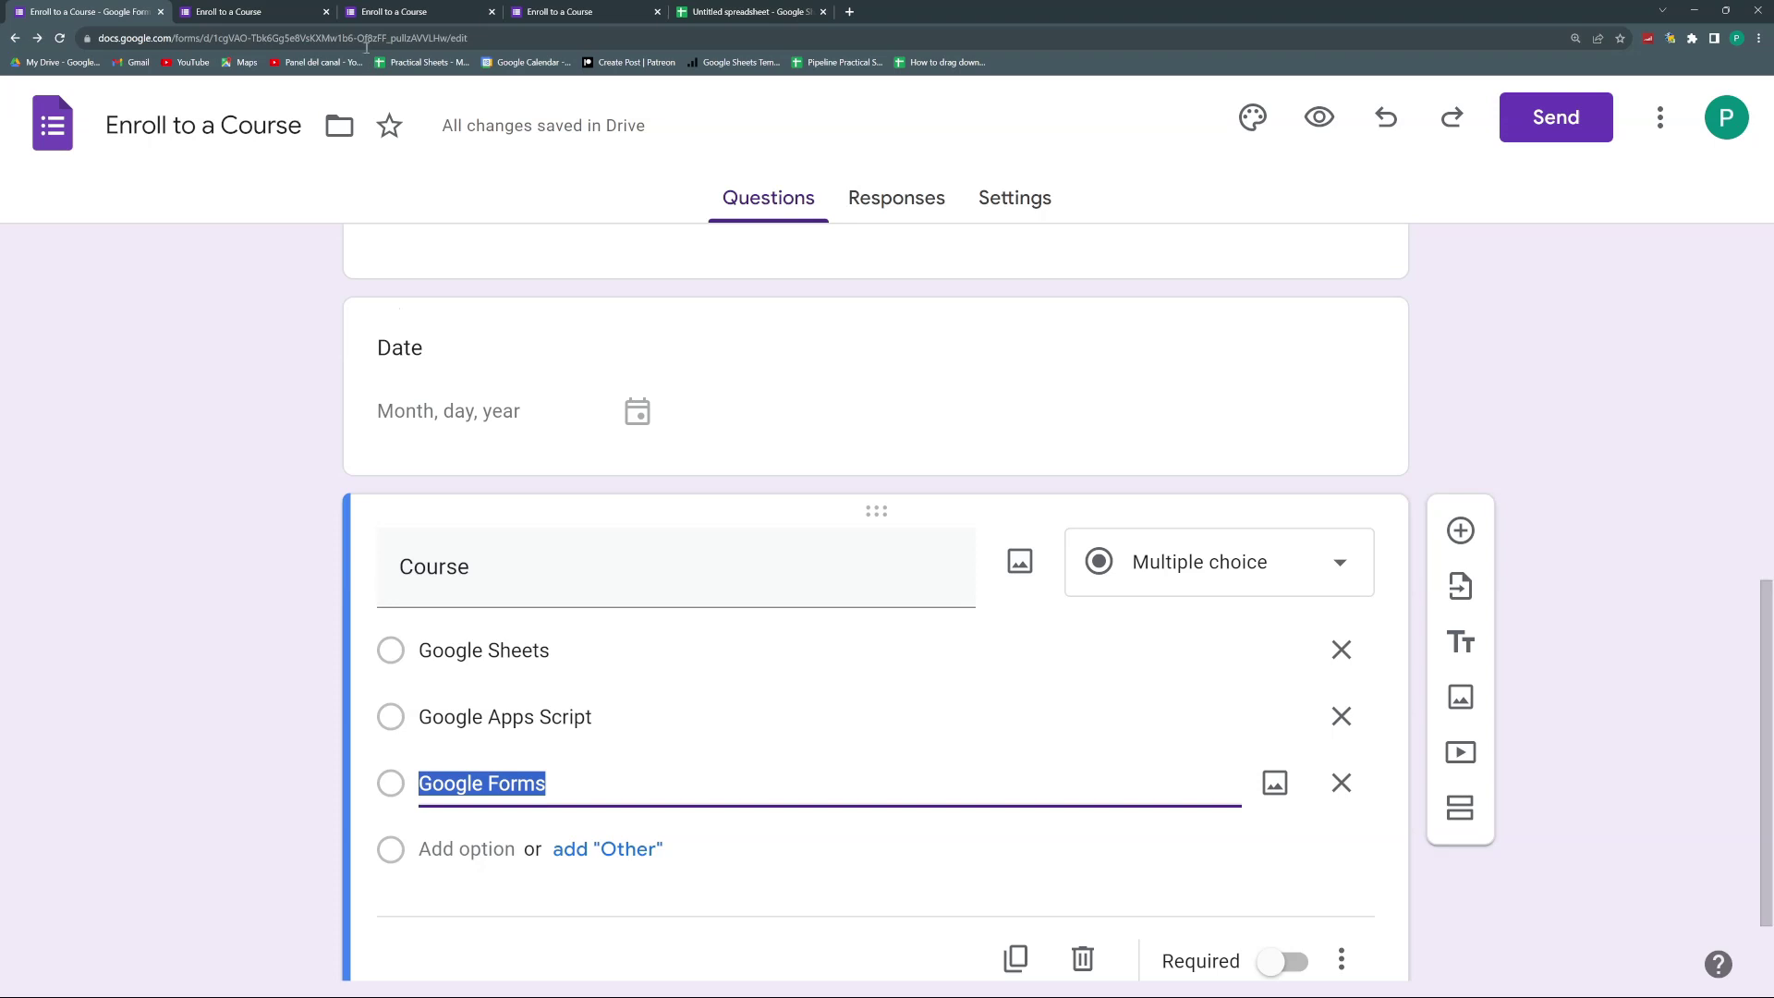
- Paste Google Sheets, Google Apps Script and Google Forms into B3:B5 and select that range
left_click(755, 11)
key("super+v")
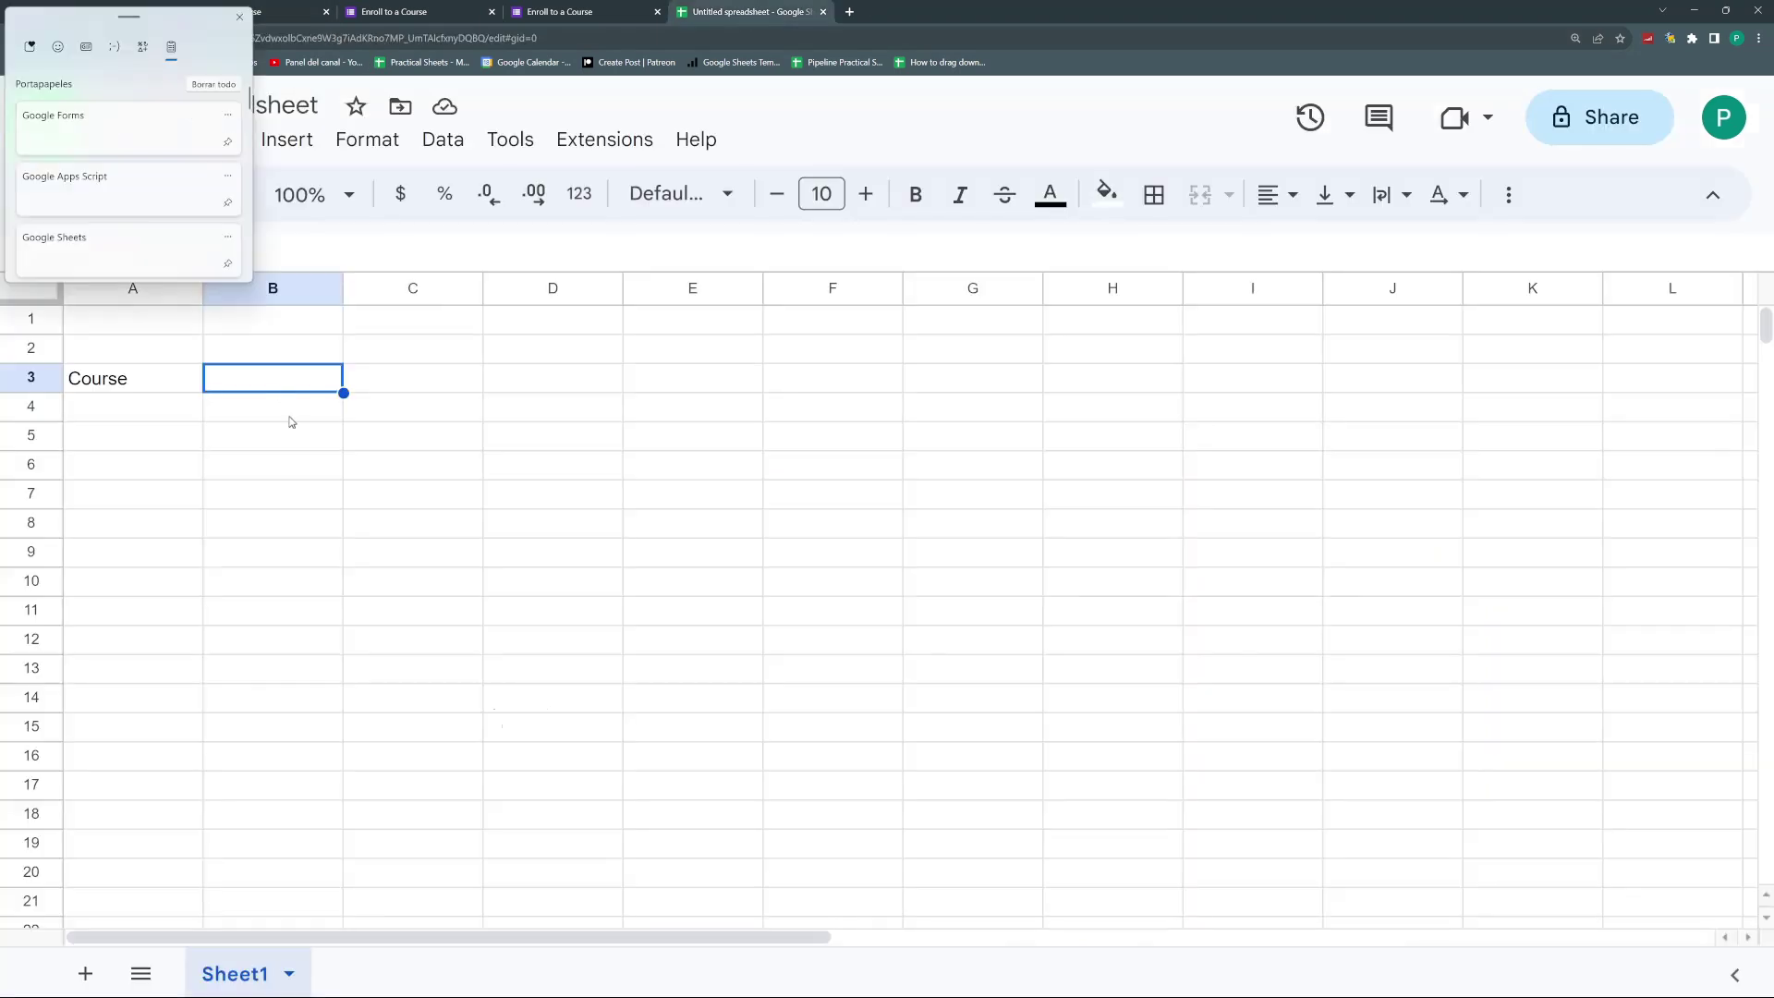
key("Down")
key("Down")
key("Return")
key("Return")
key("super+v")
left_click(126, 196)
key("Return")
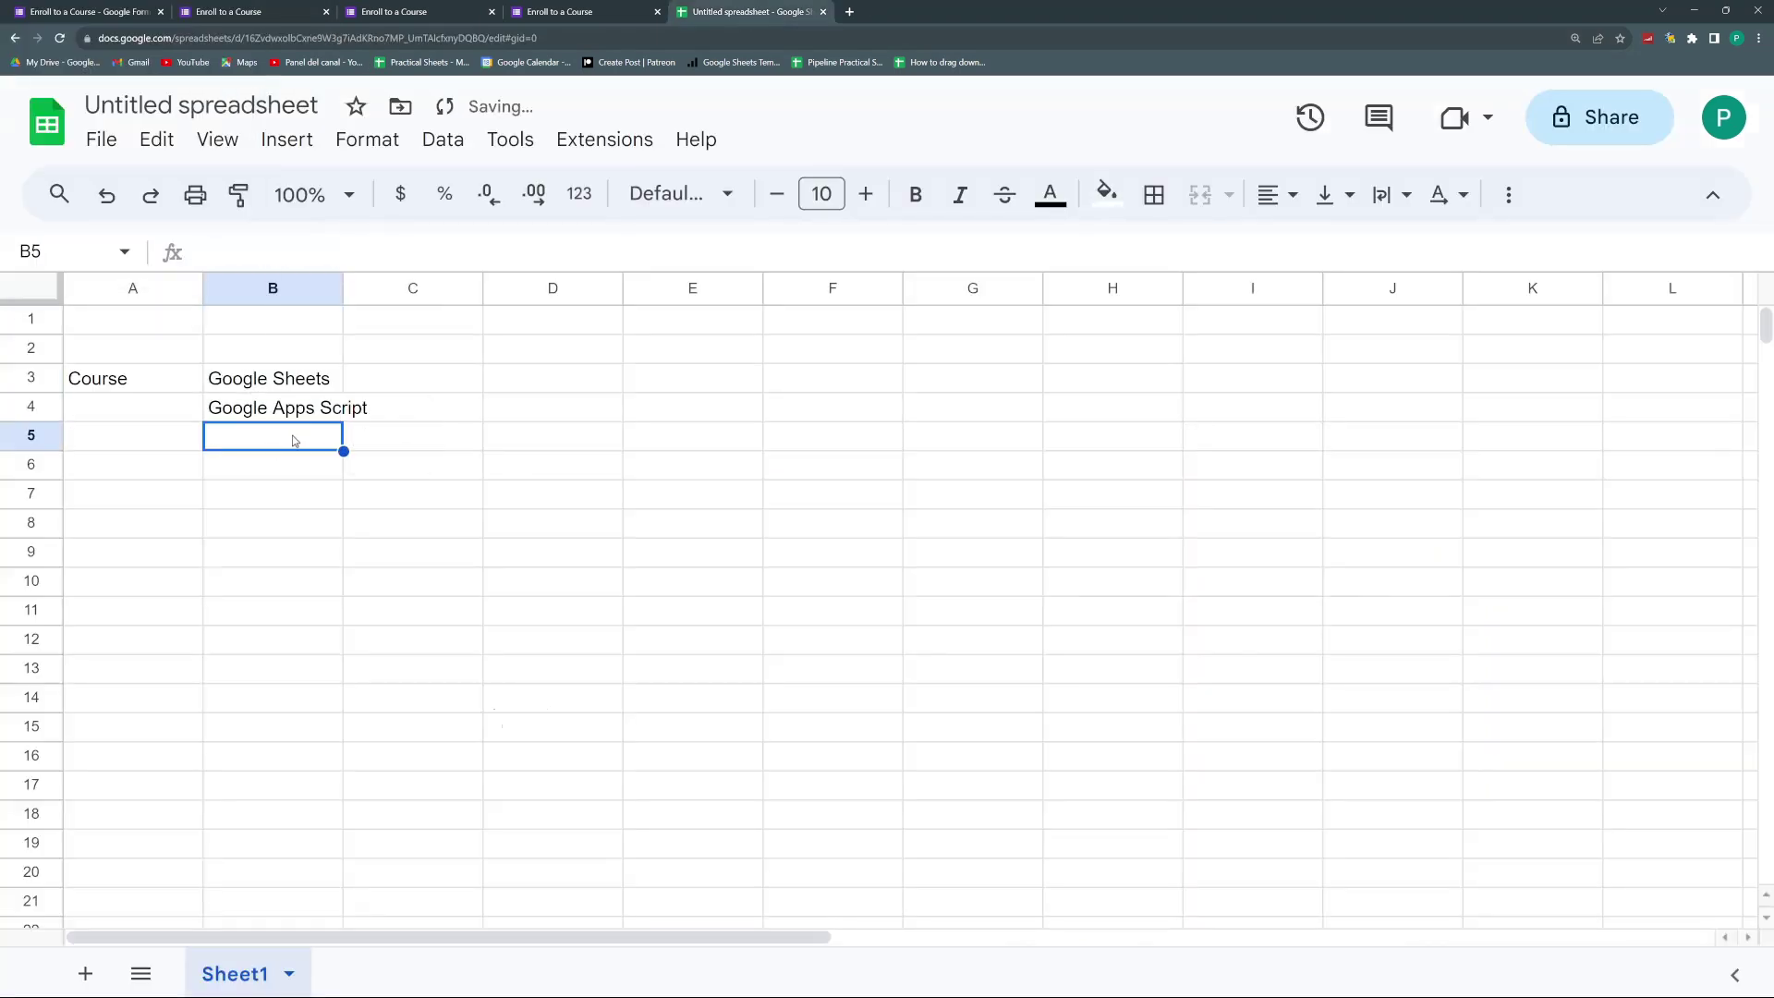
key("super+v")
left_click(130, 139)
left_click(499, 439)
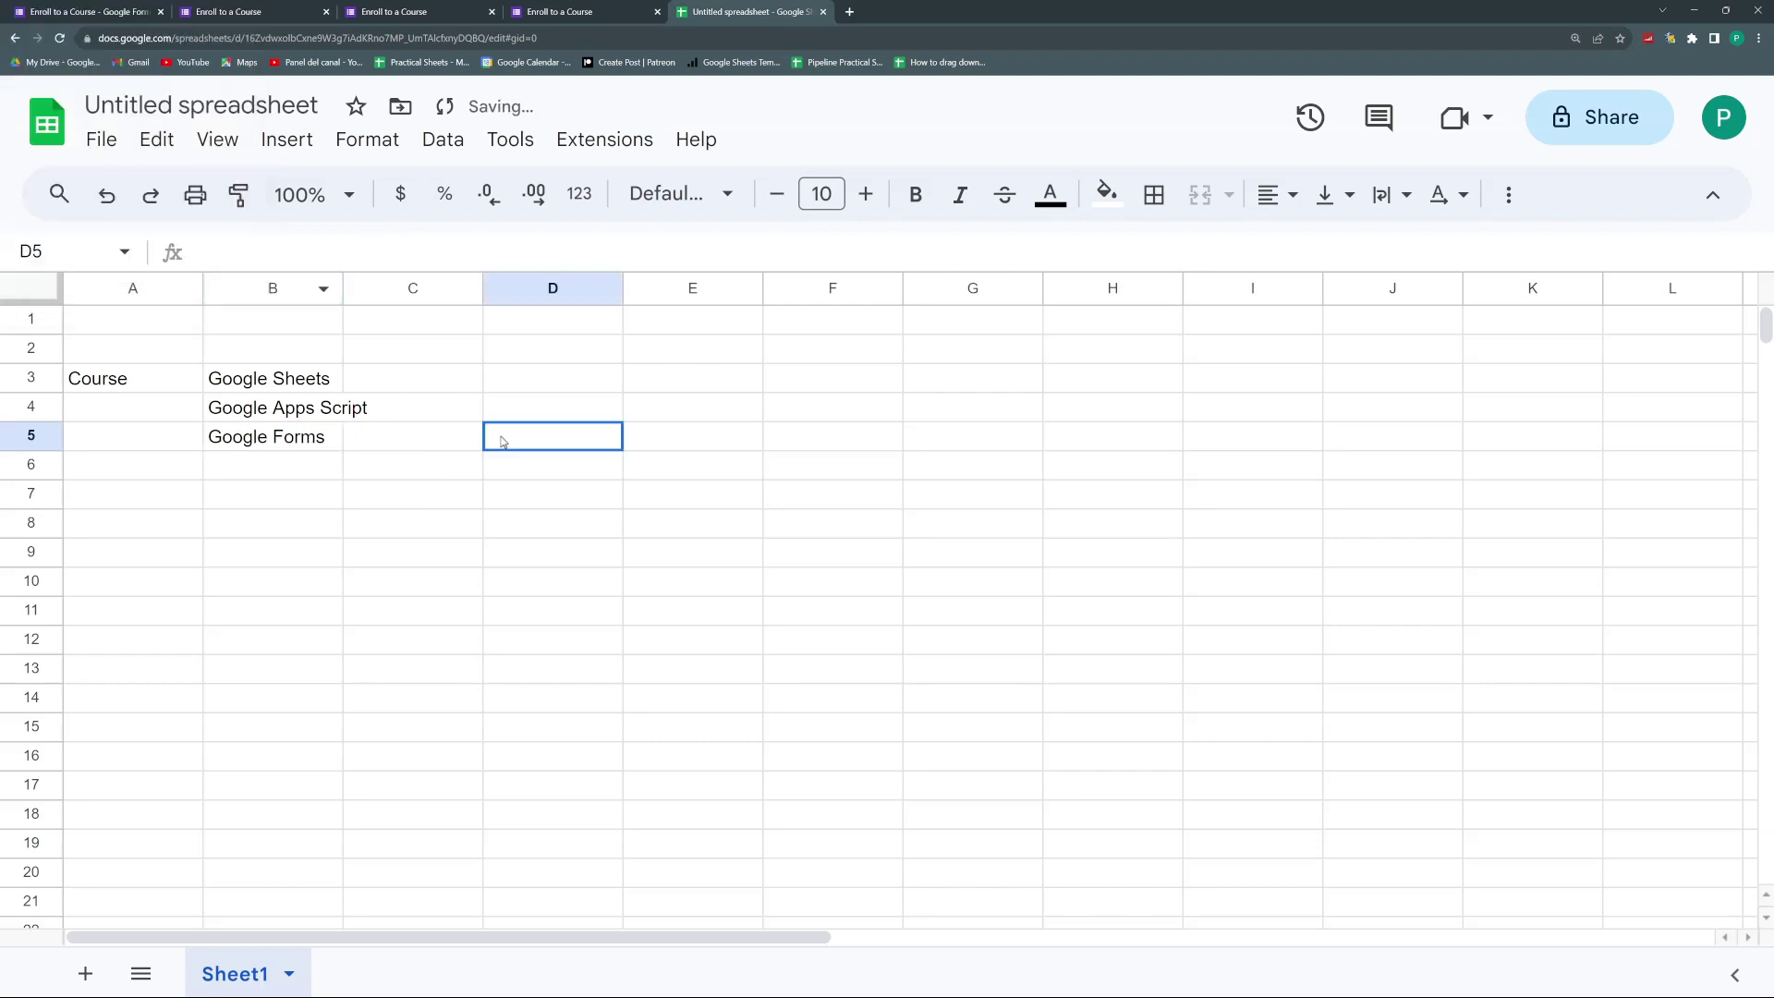
left_click_drag(295, 380, 295, 439)
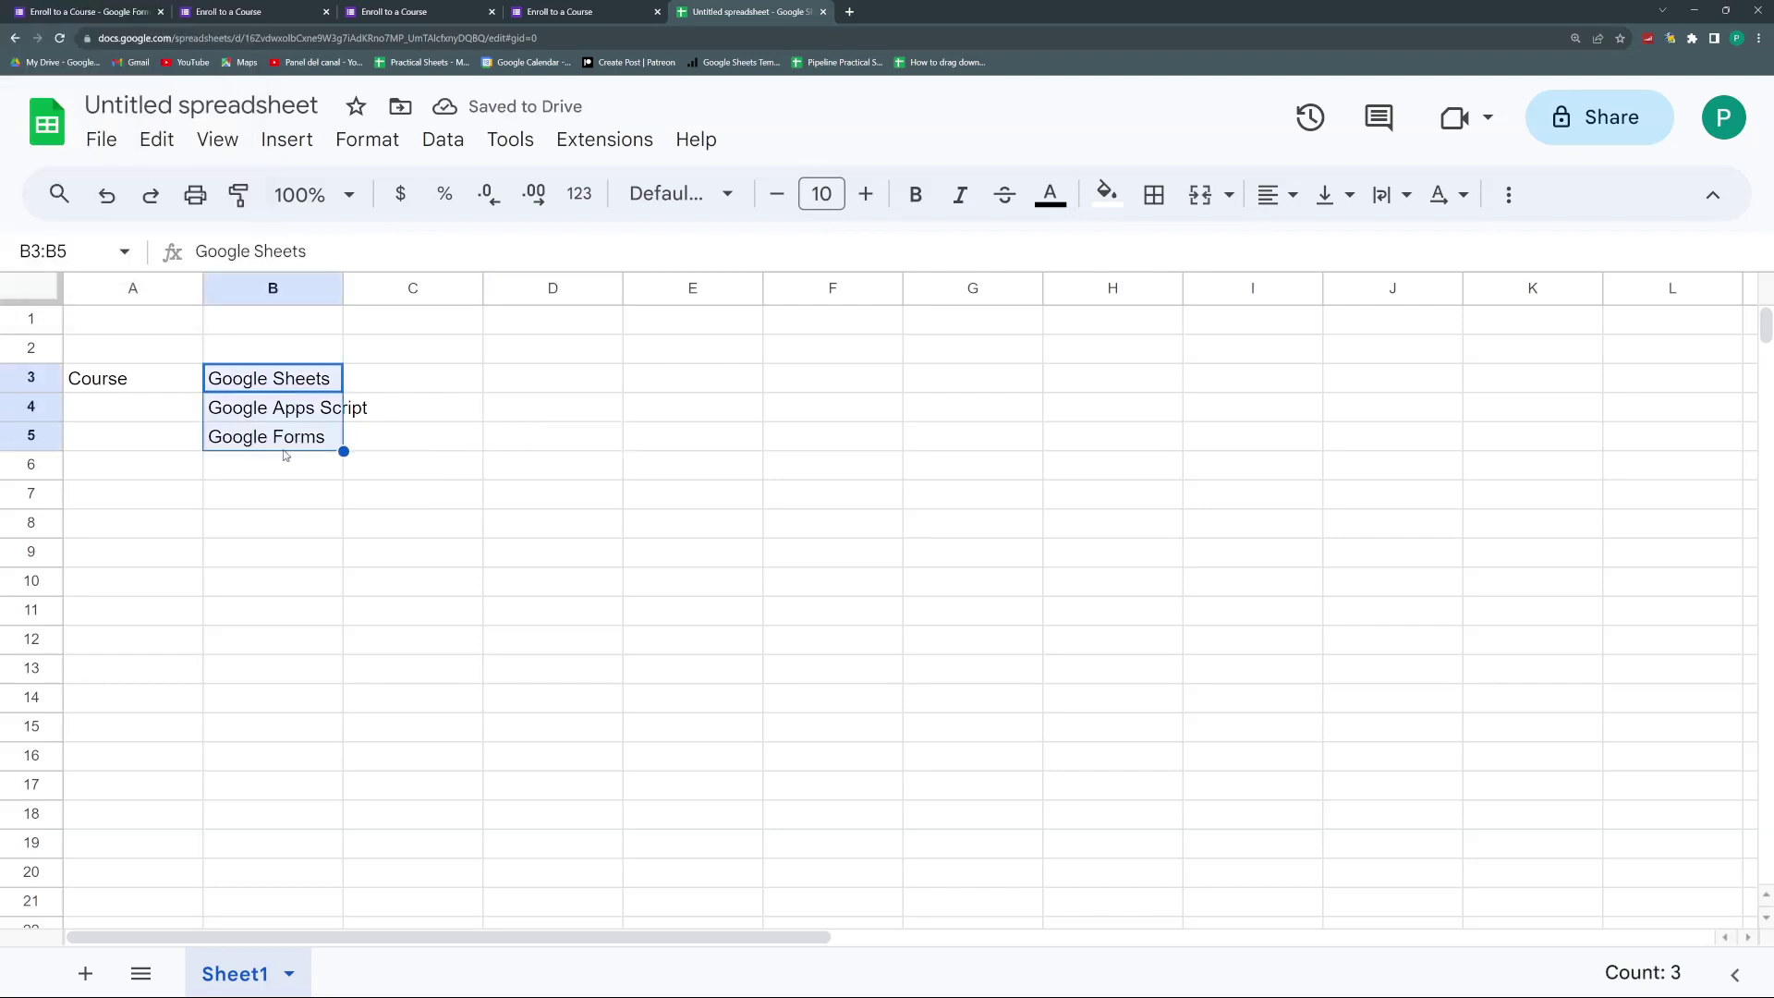
- Create a dropdown from the three course names, applied to Sheet1!B3 only
right_click(296, 443)
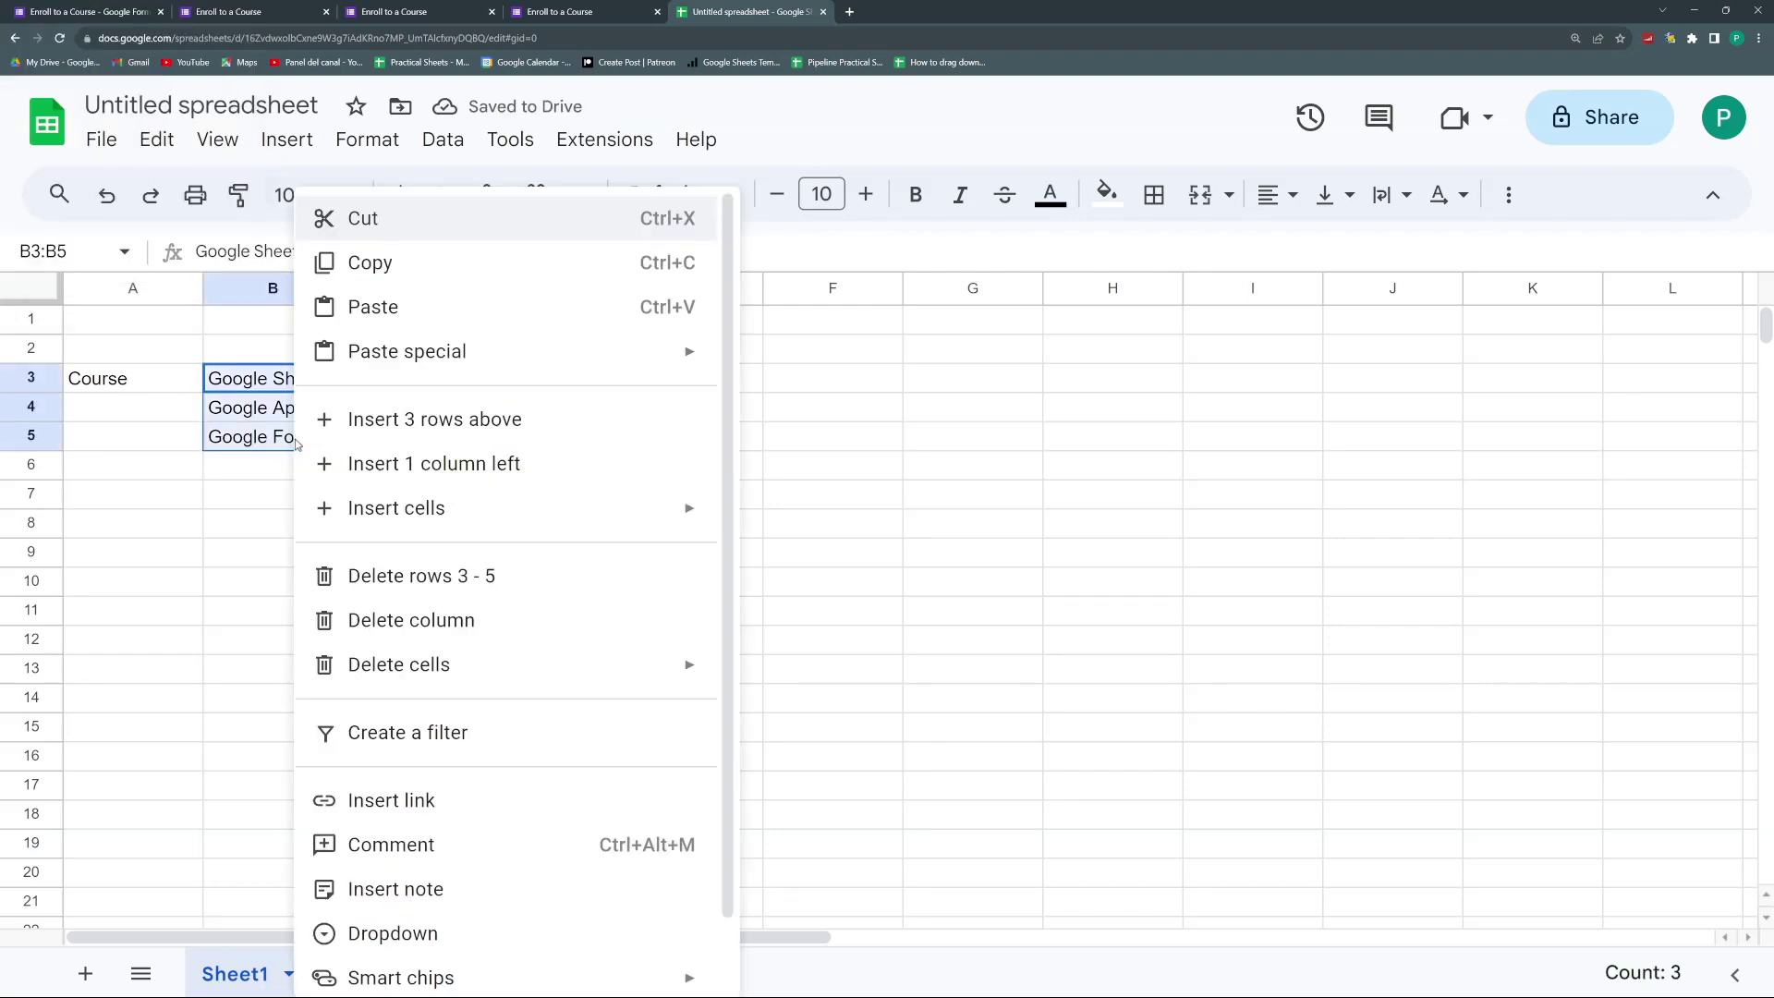
scroll(467, 813, "down", 1)
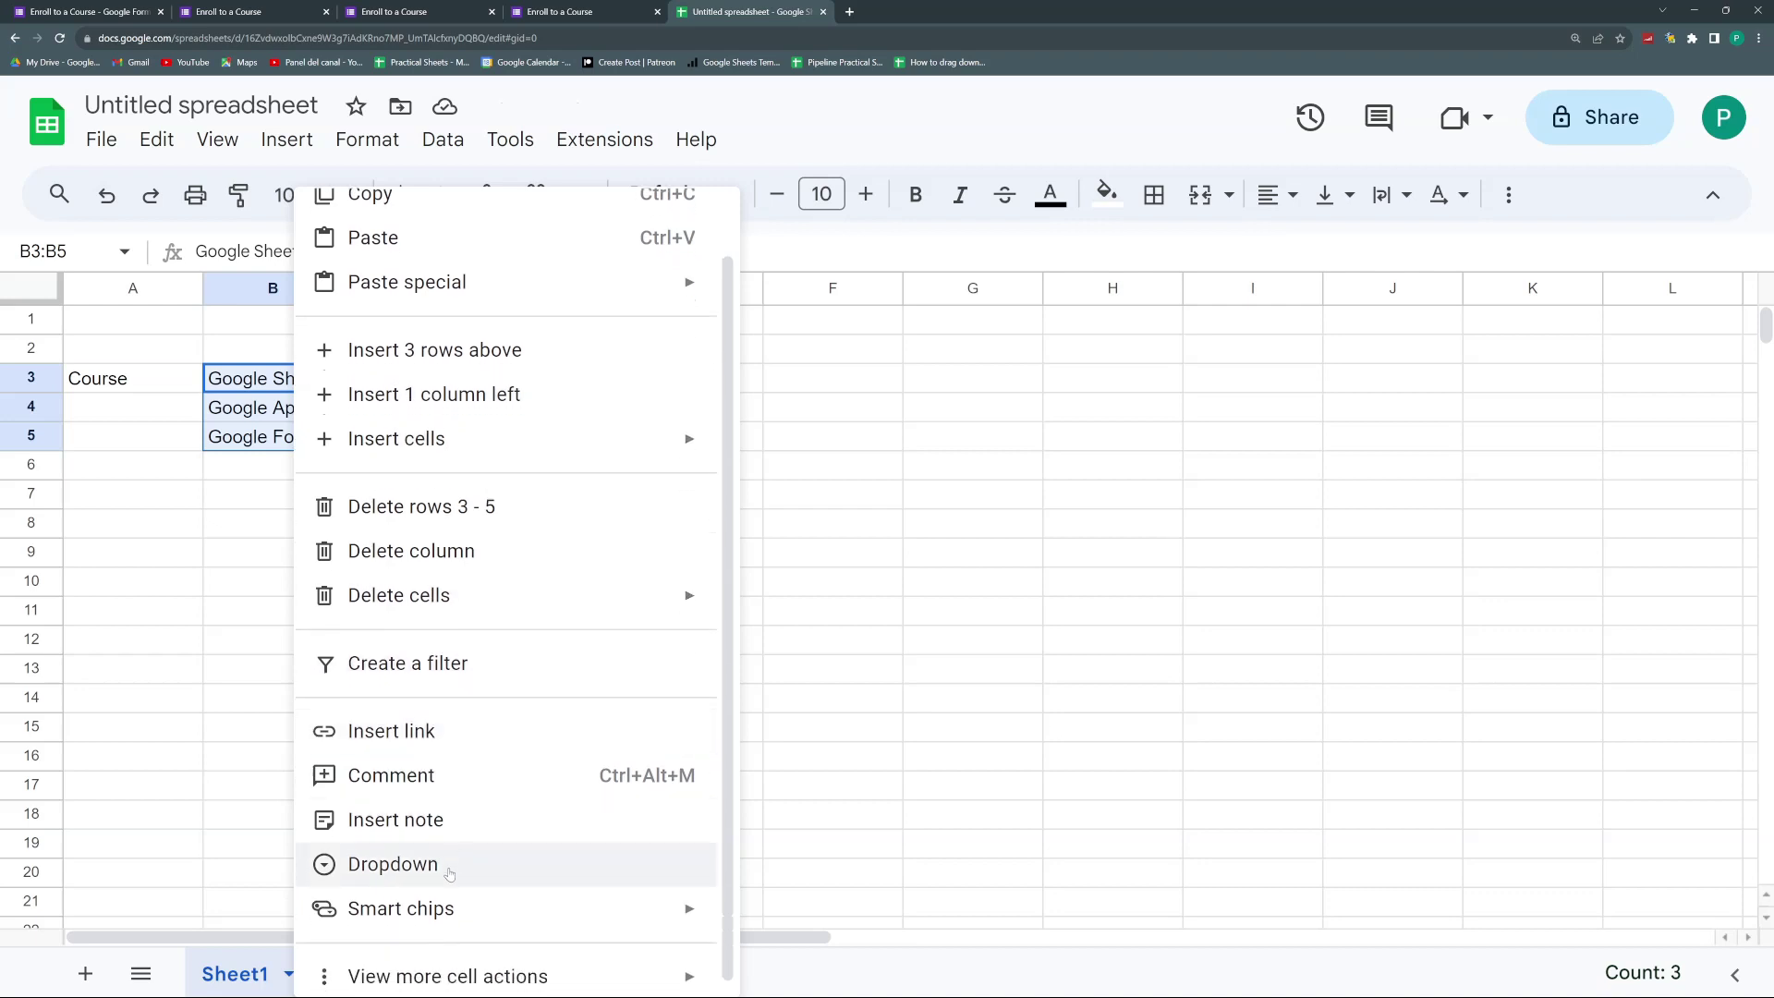
left_click(450, 874)
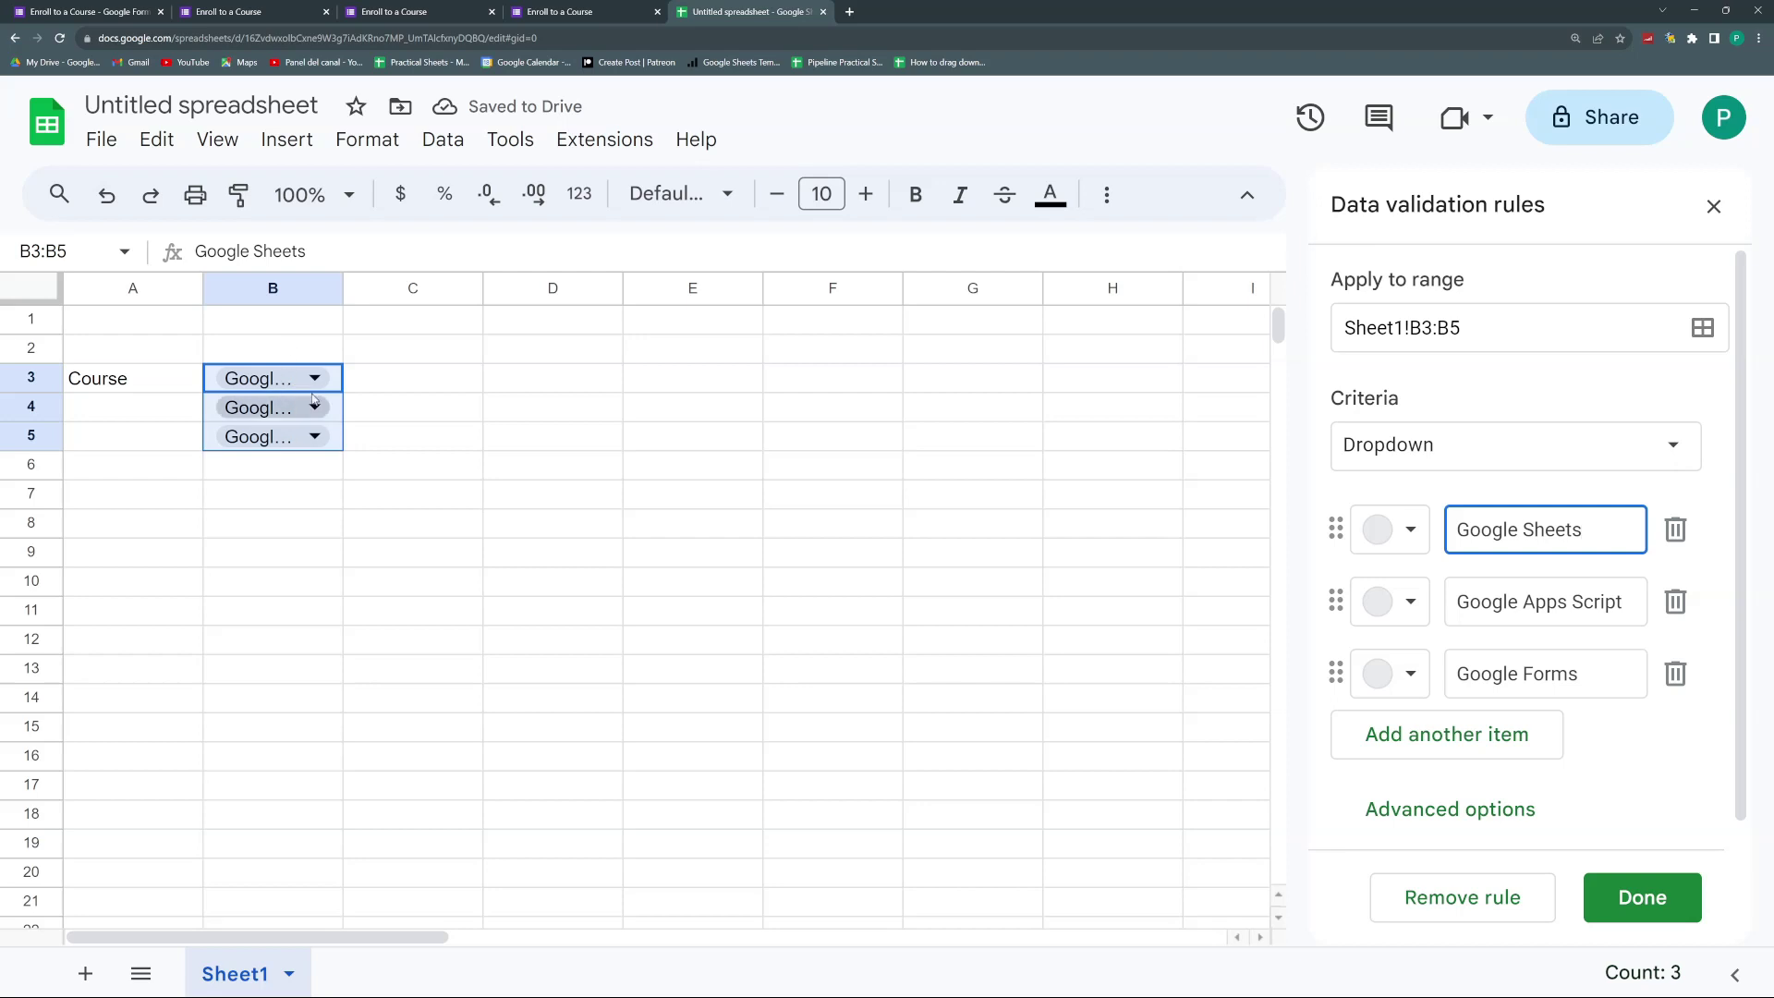
left_click(1469, 347)
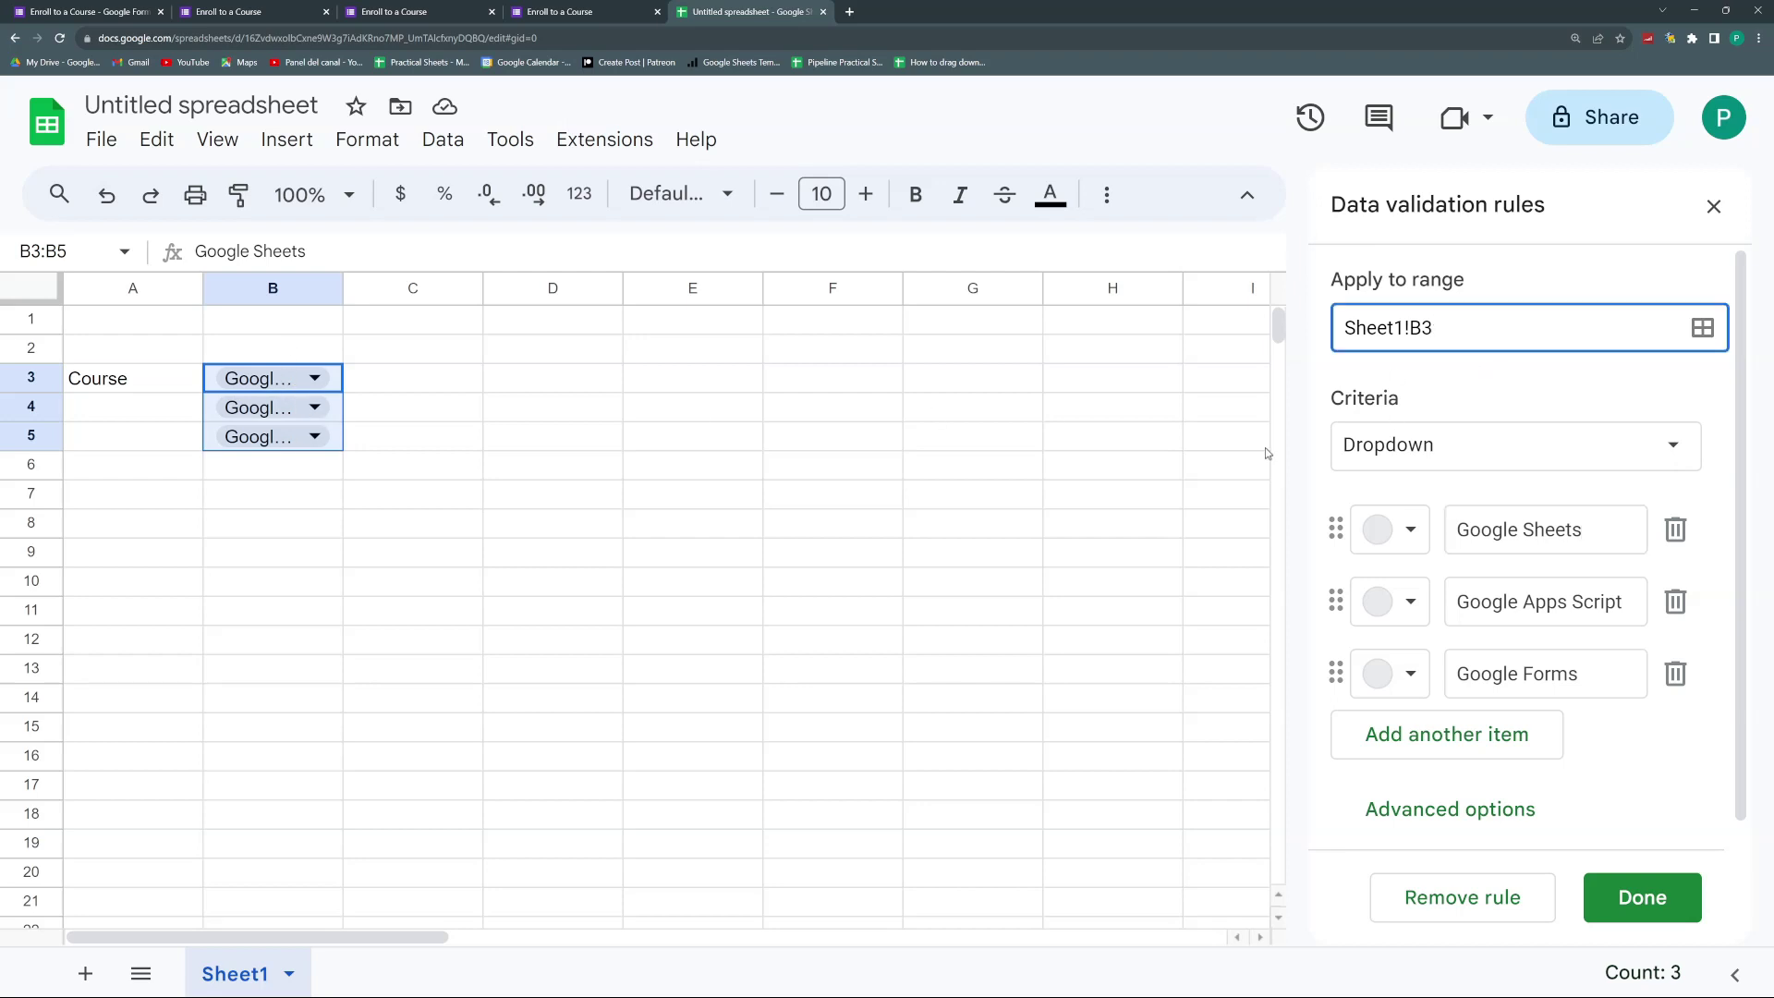
left_click(1677, 892)
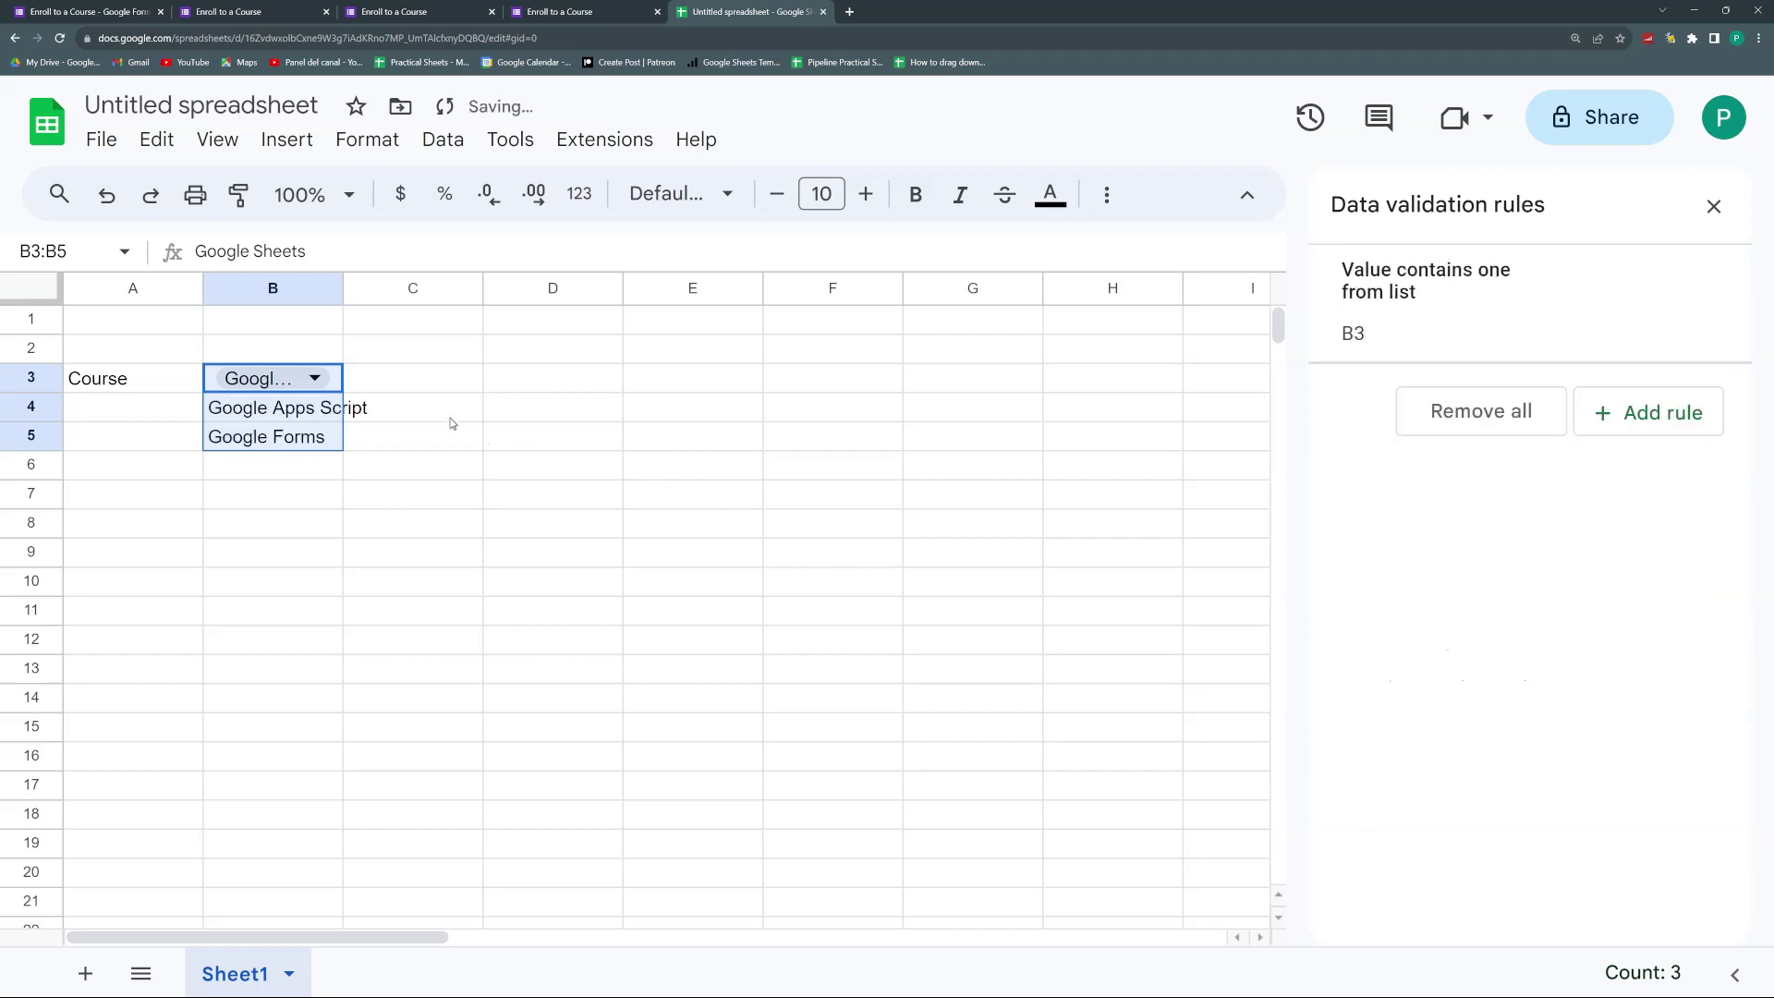
- Clear the leftover course names from B4:B5 and check B3's dropdown options
left_click_drag(340, 413, 336, 441)
key("Delete")
double_click(314, 378)
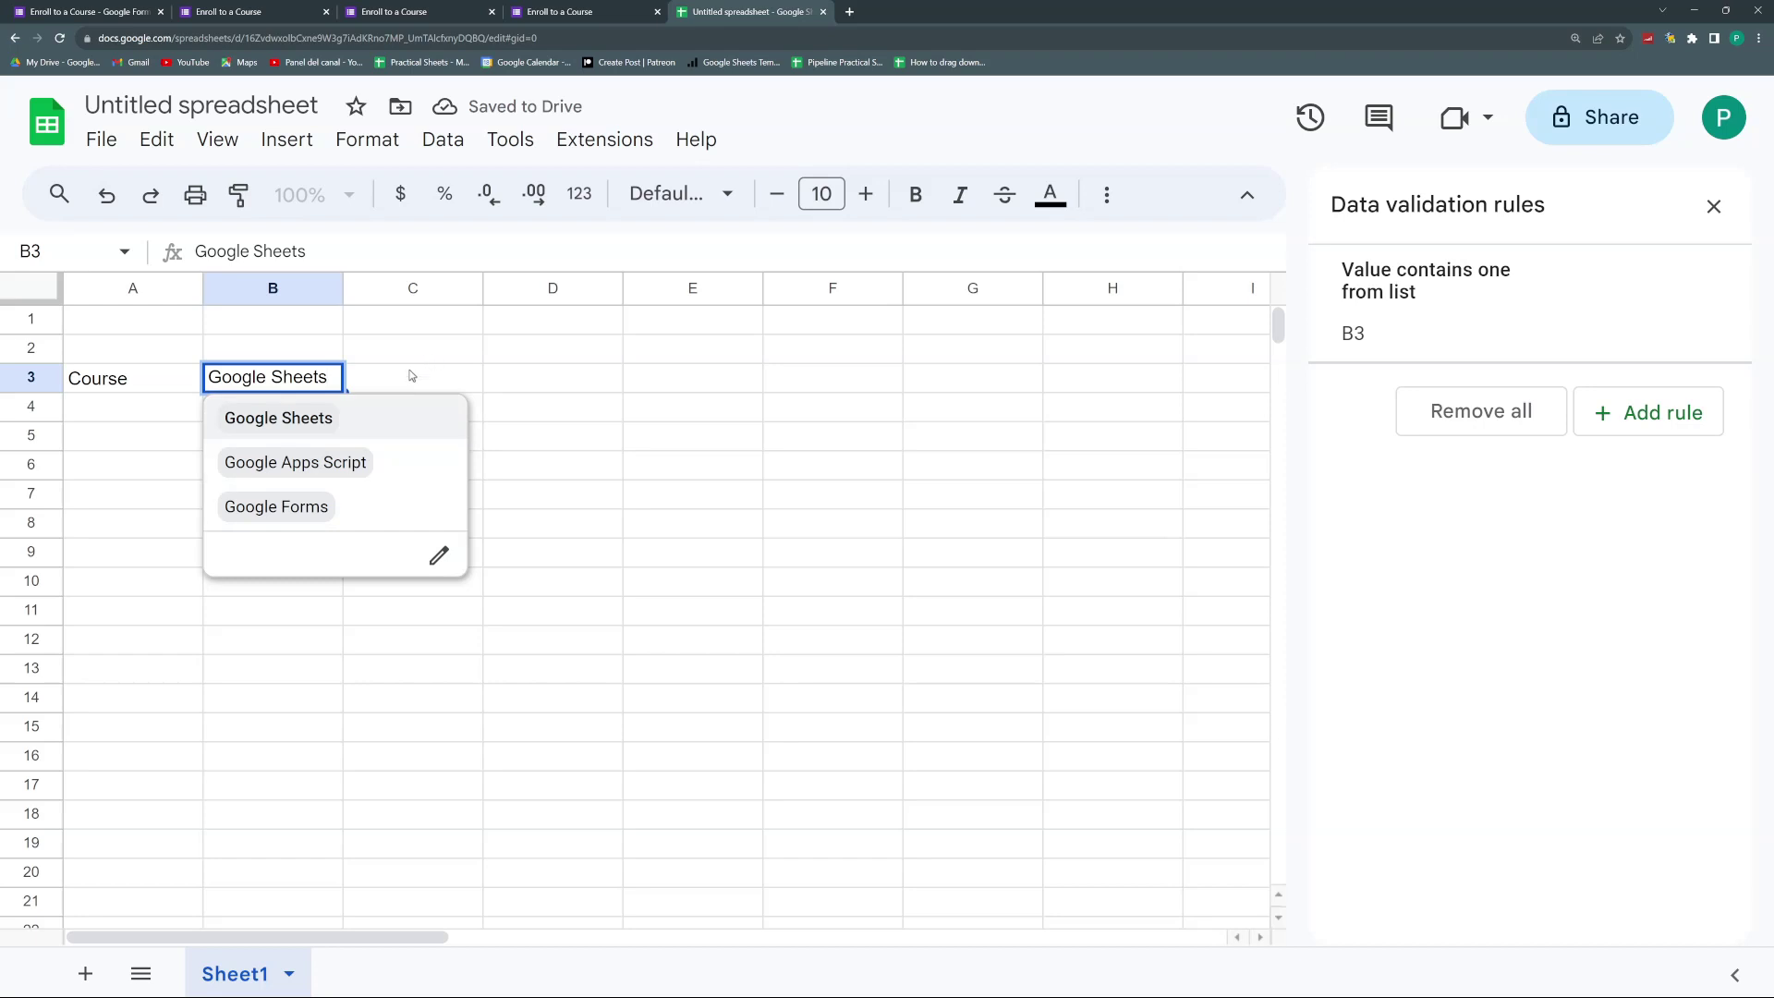
- Close B3's course list and enter the label Date in A4
left_click(366, 381)
left_click(140, 419)
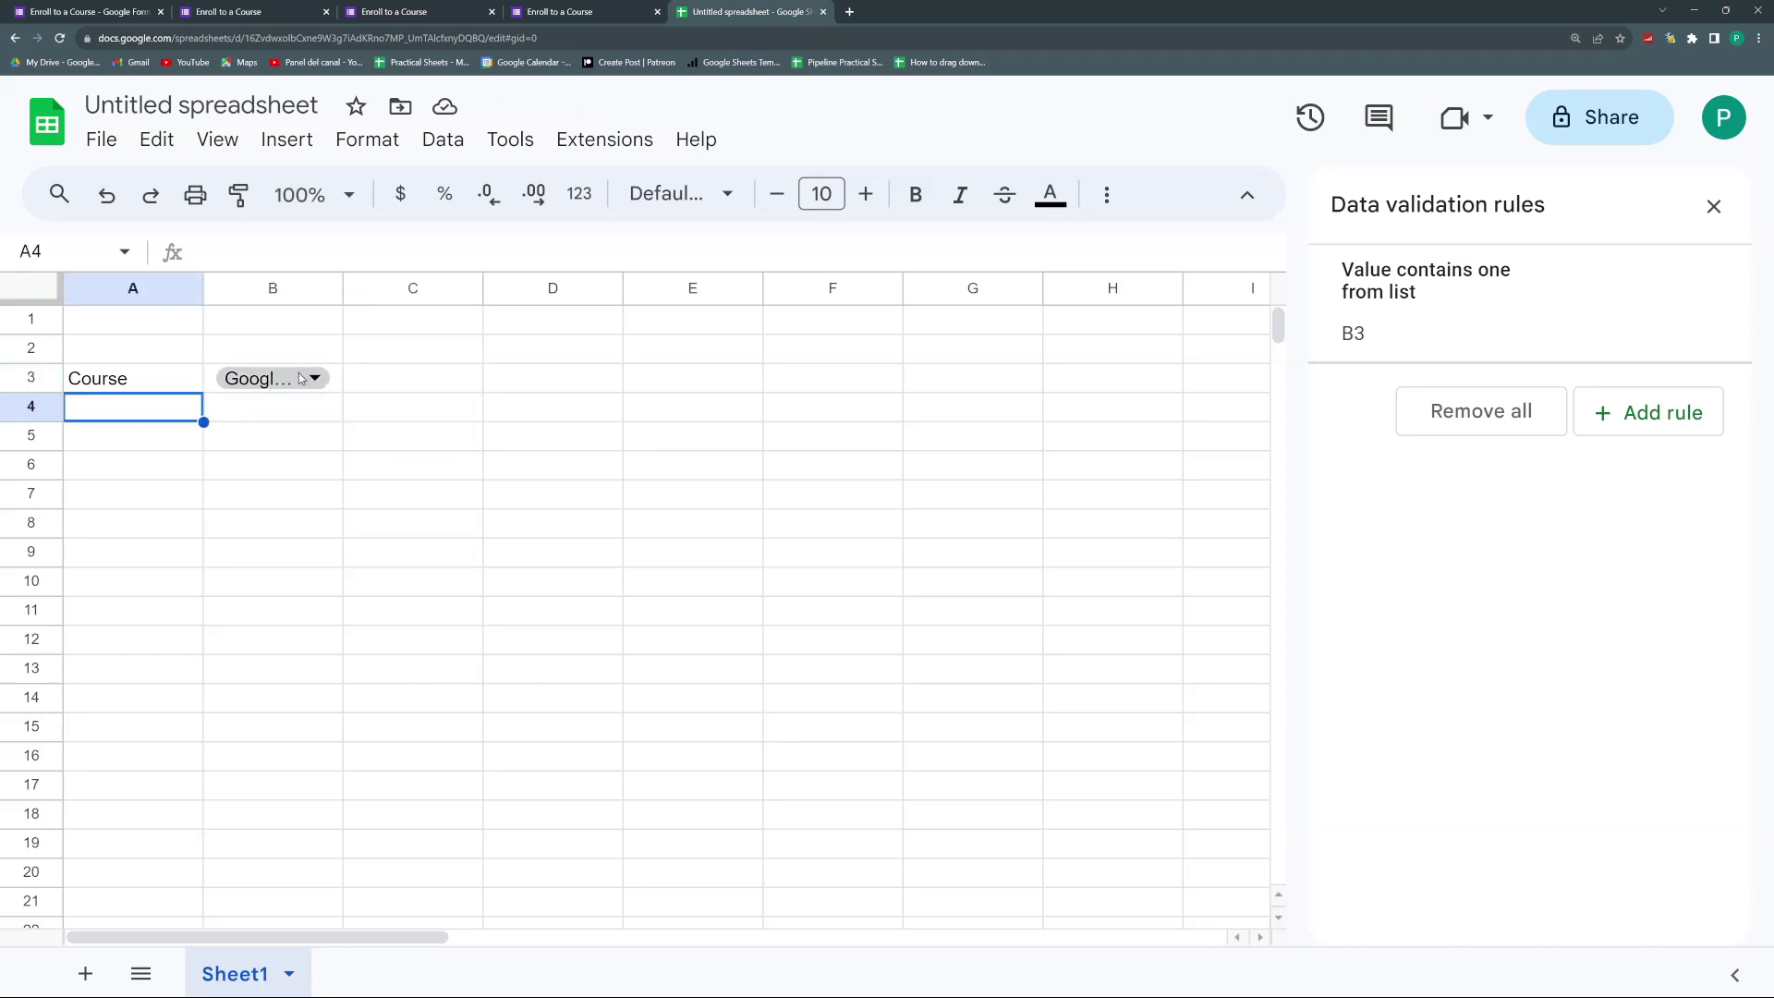
type("Date")
key("Tab")
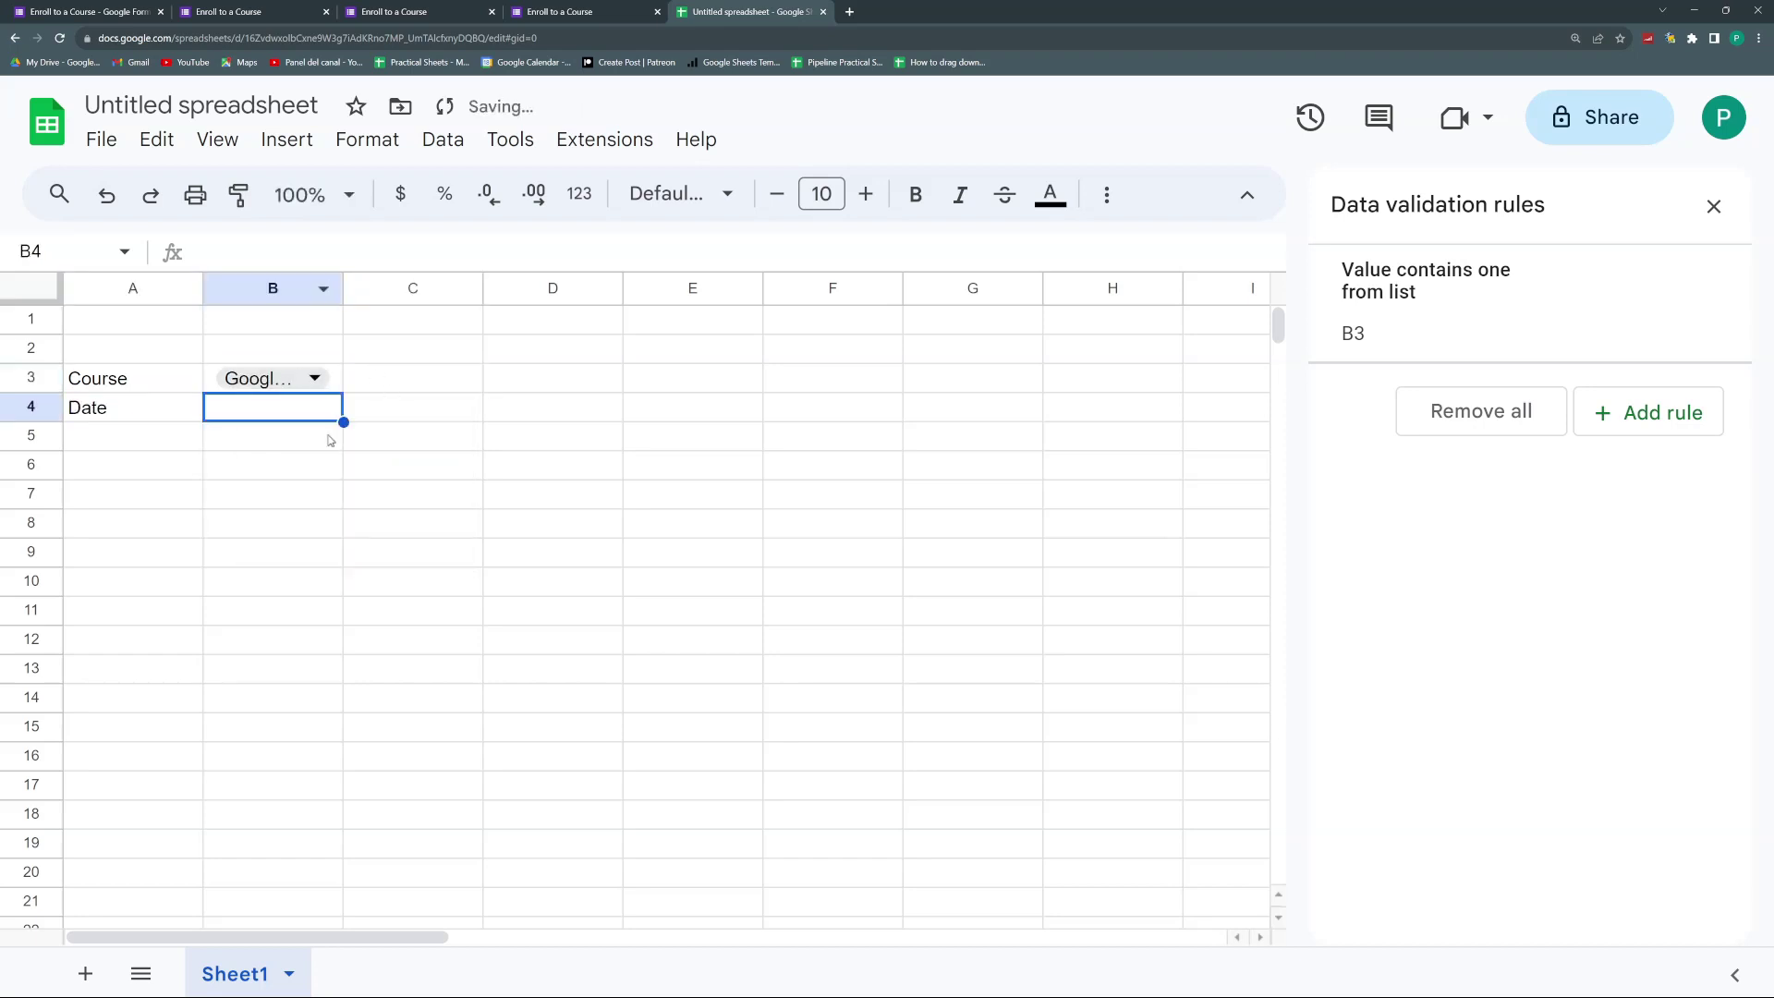
- Add an 'Is valid date' rule to B4, pick 9/11/2023 there, and widen column B
left_click(1643, 406)
left_click(1584, 444)
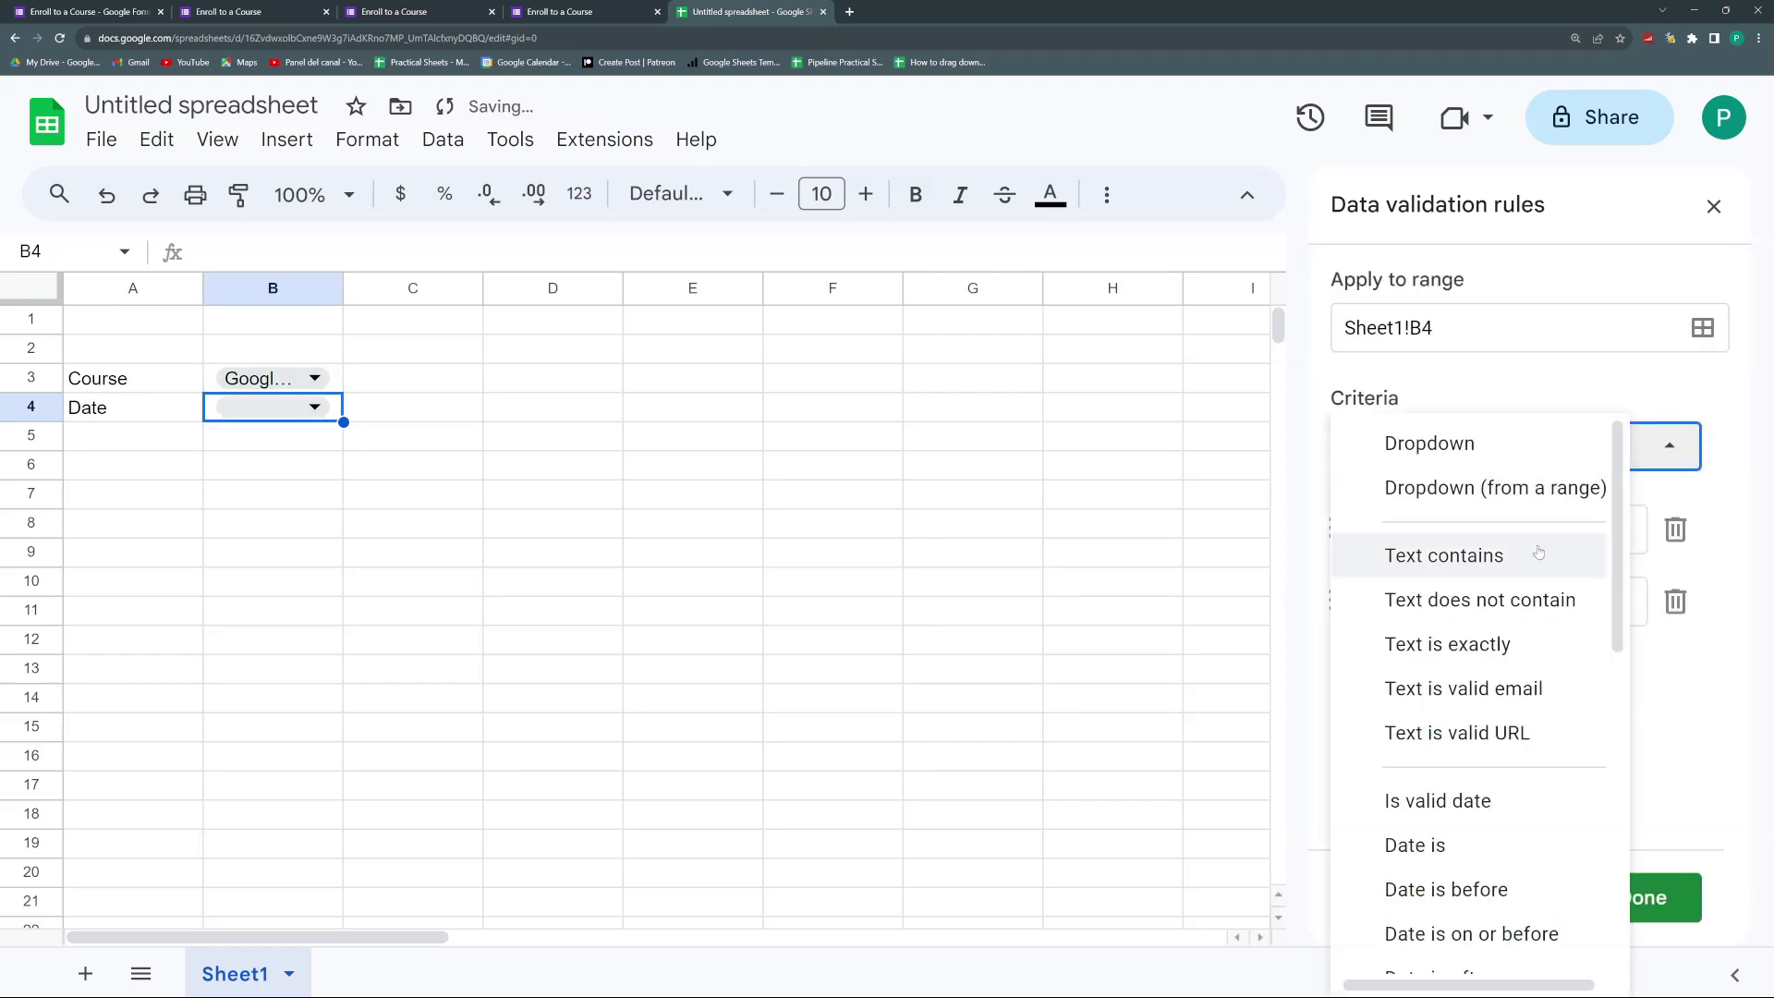
left_click(1461, 802)
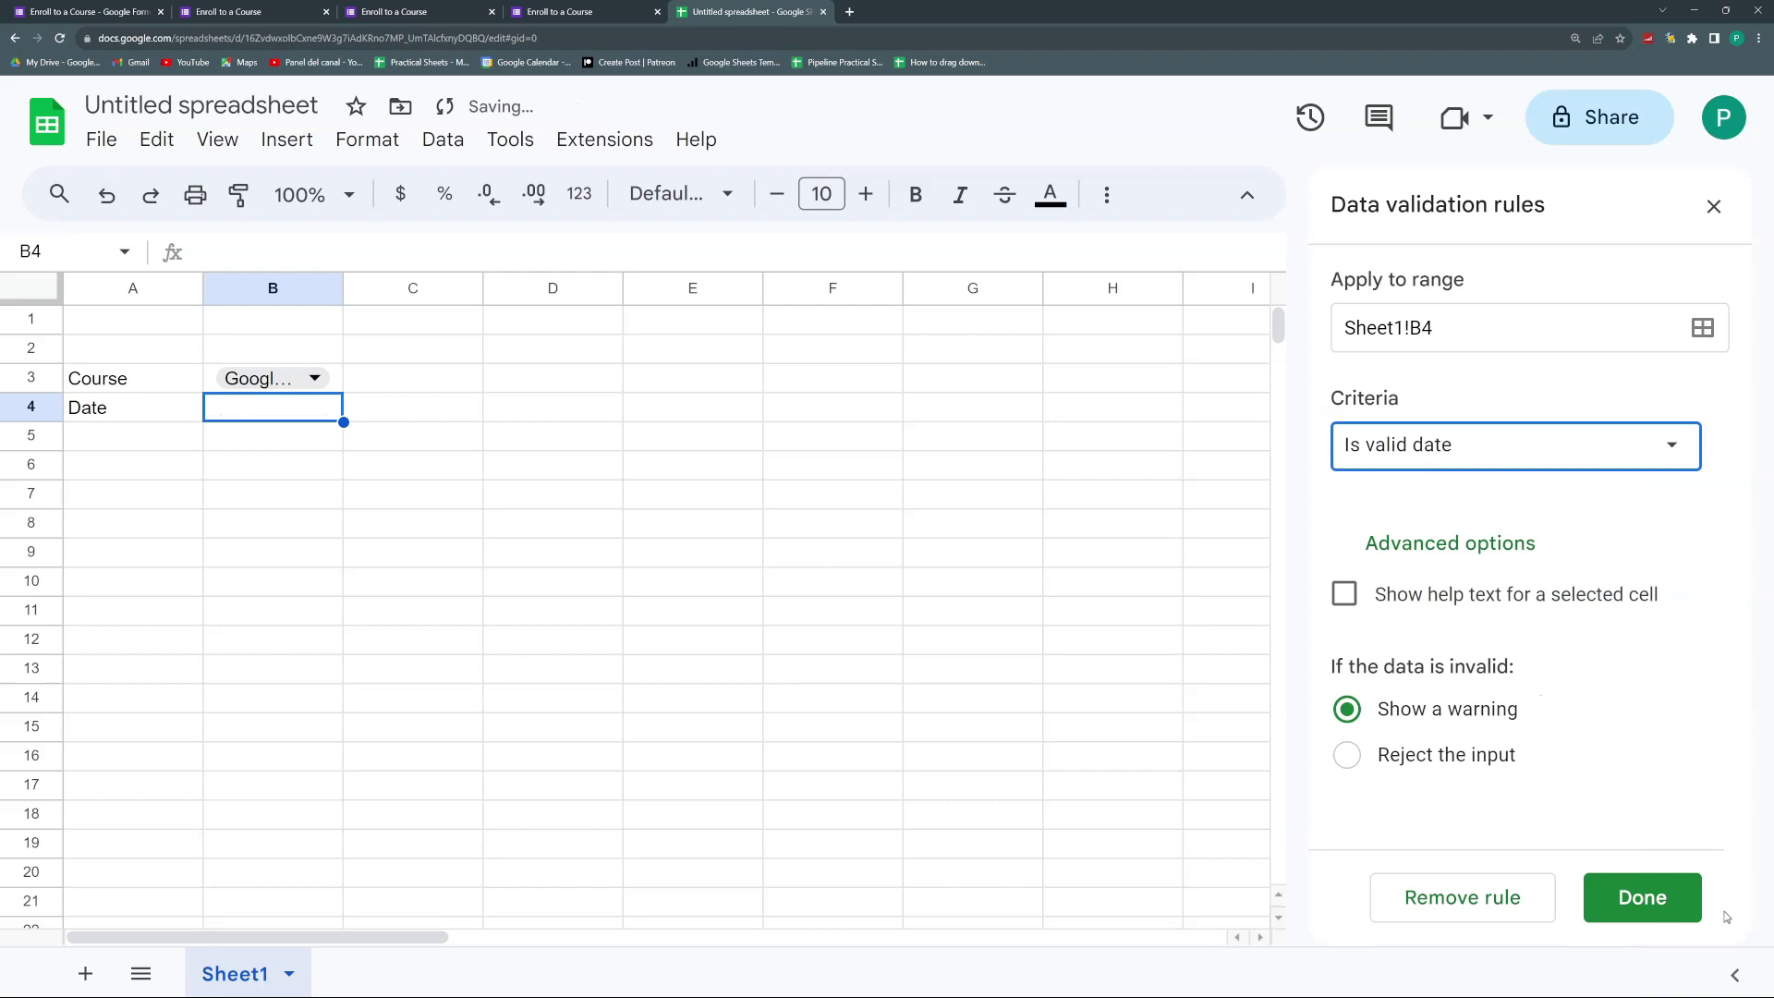
left_click(1686, 905)
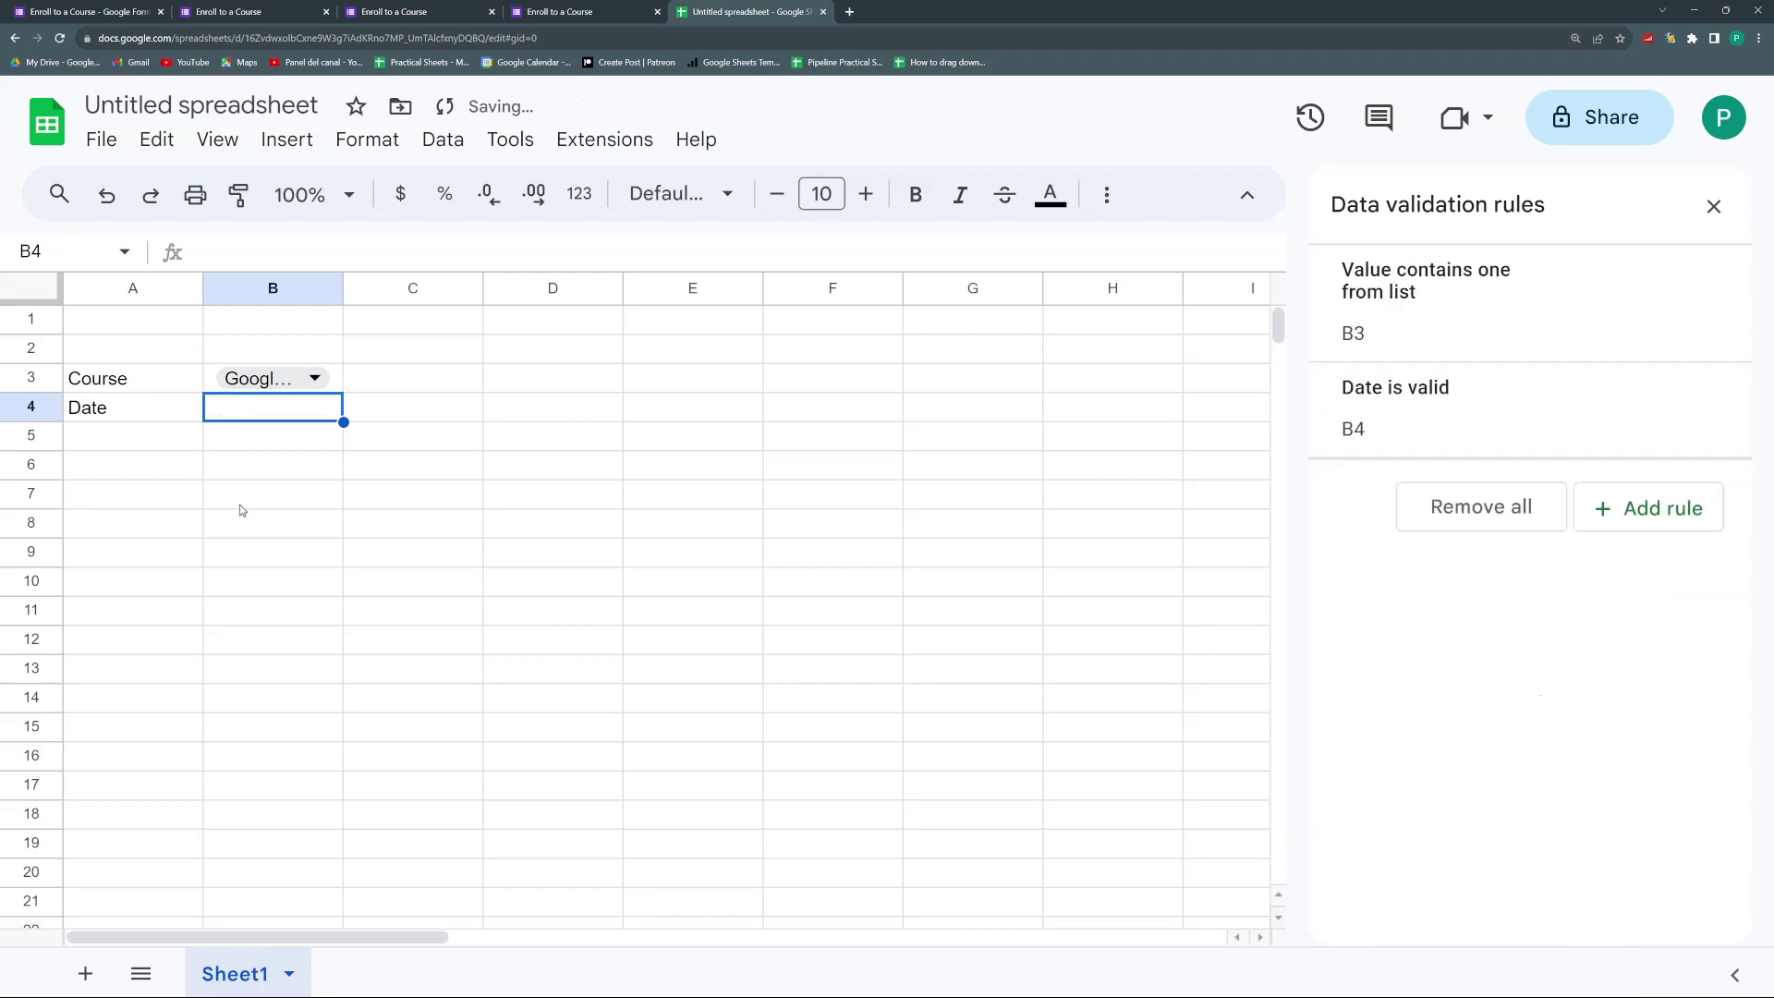
double_click(263, 416)
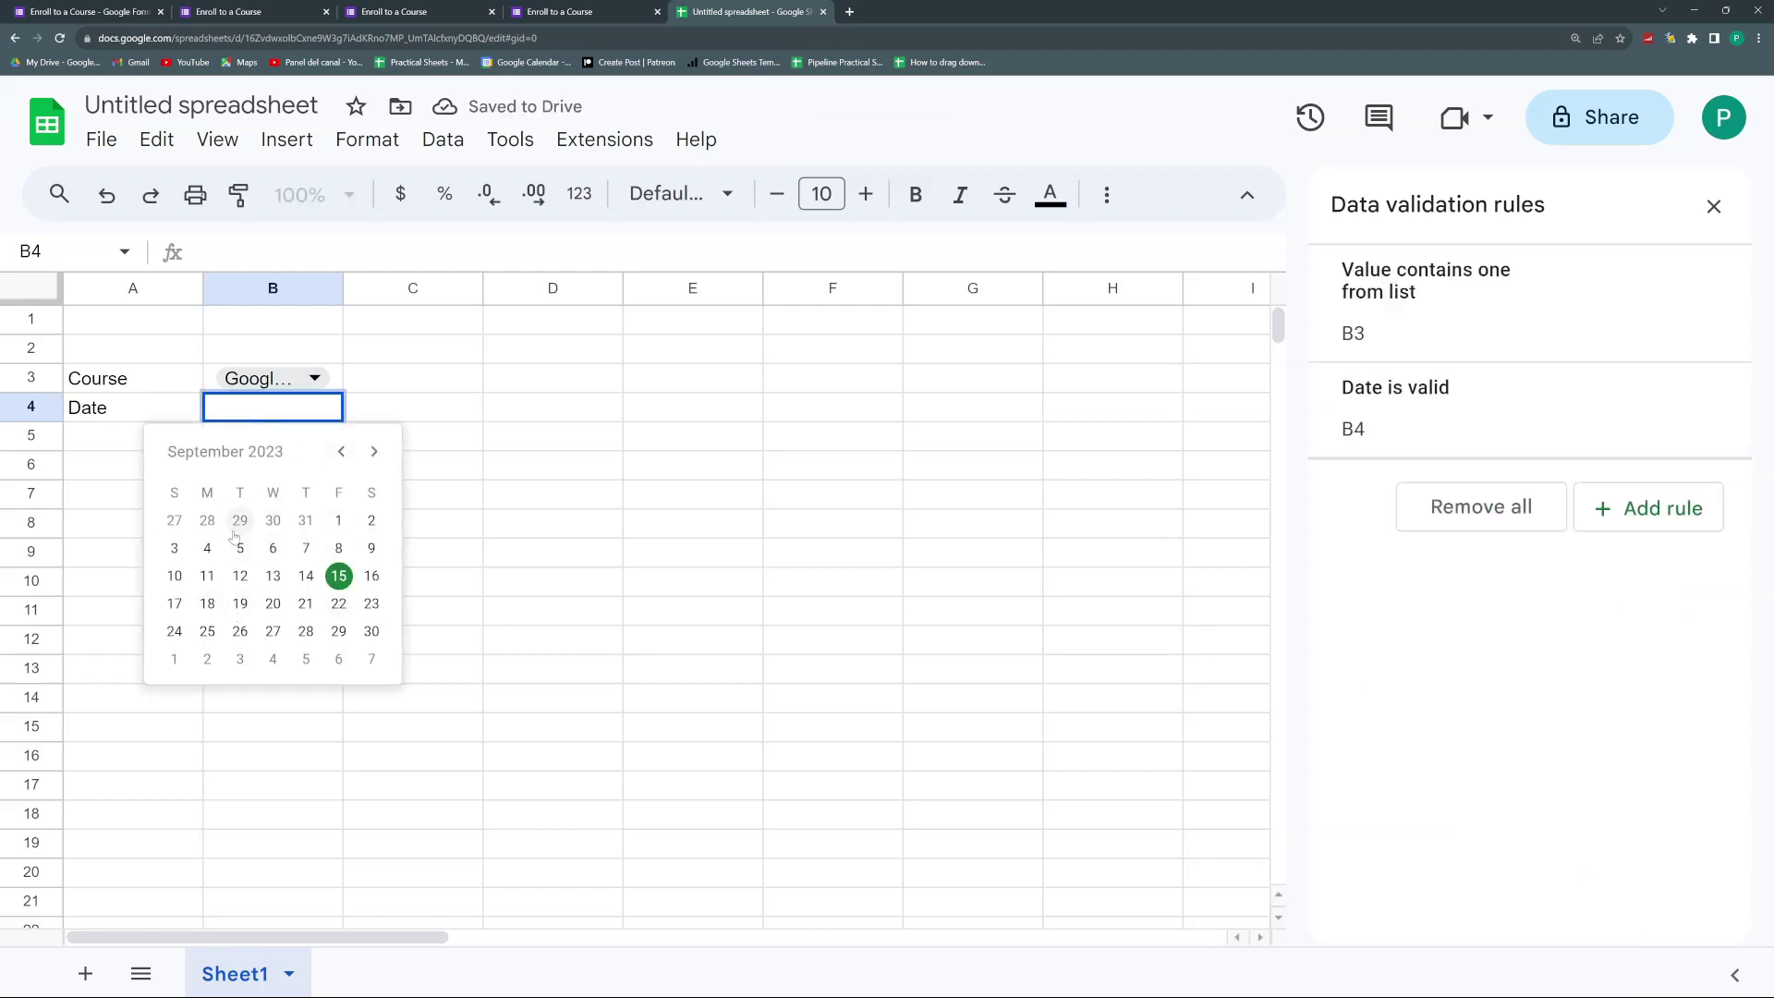
left_click(207, 576)
left_click_drag(343, 290, 435, 289)
- Paste the prefilled form URL, move it to B7, and label A7 Prefilled Link
left_click(155, 495)
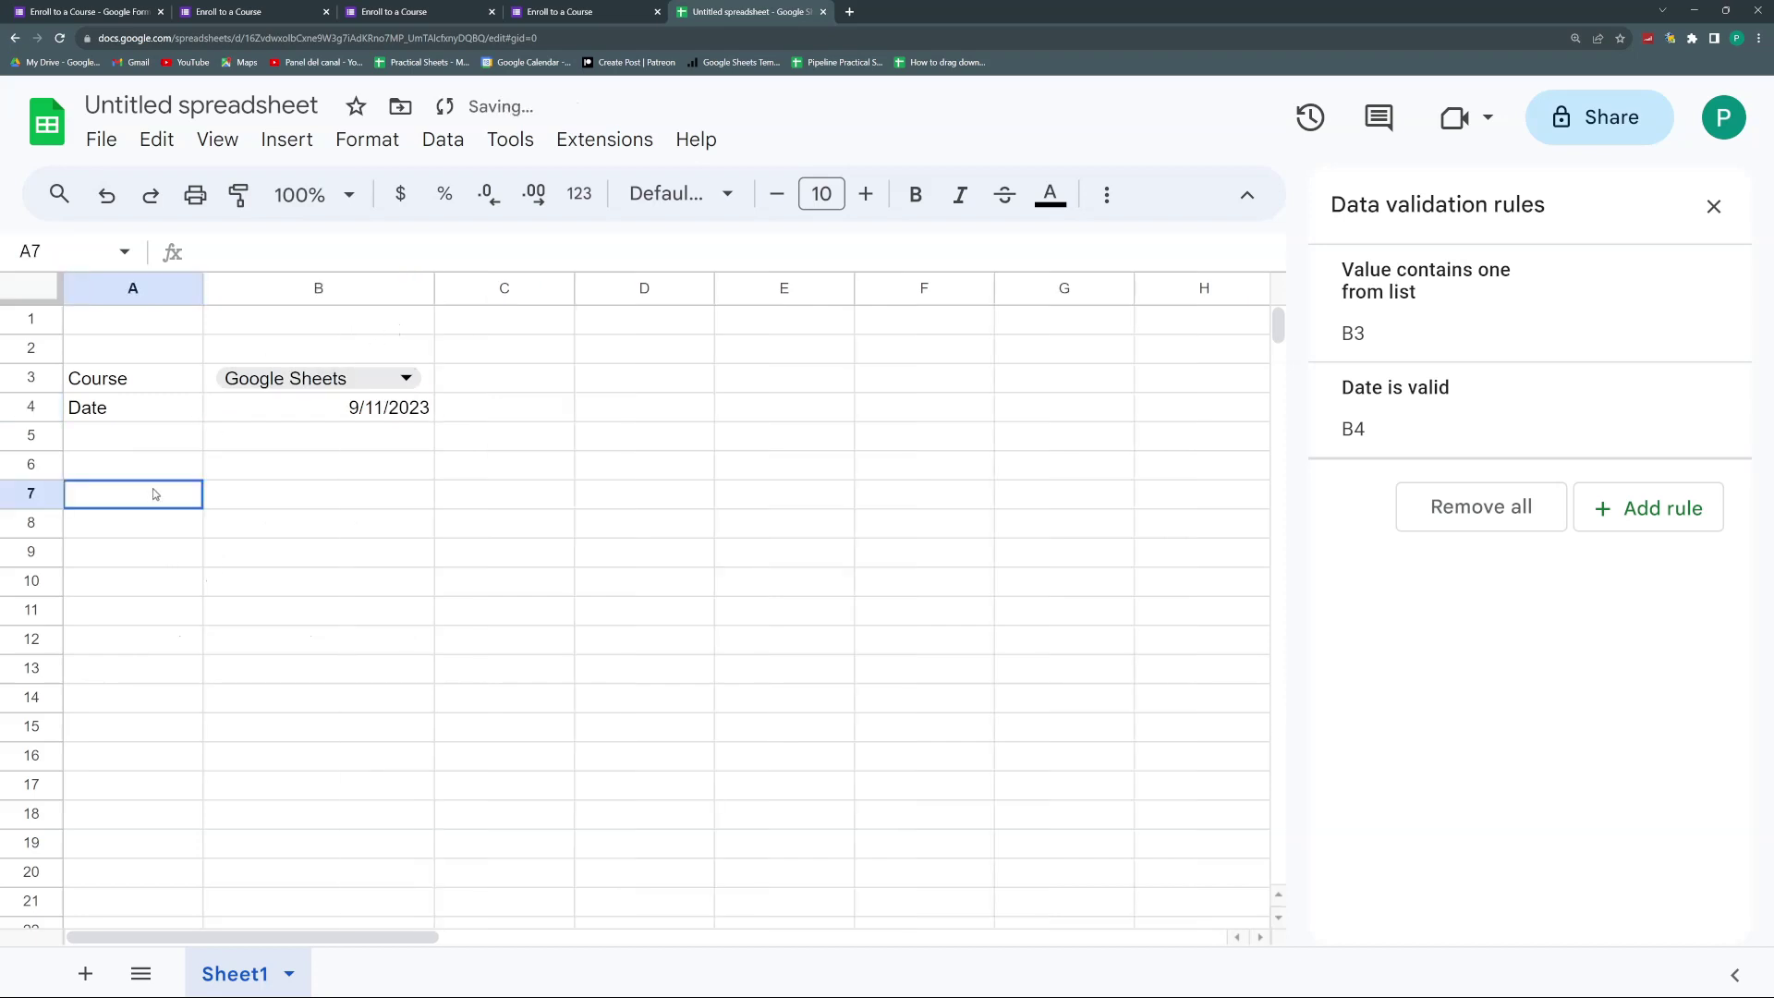
key("super+v")
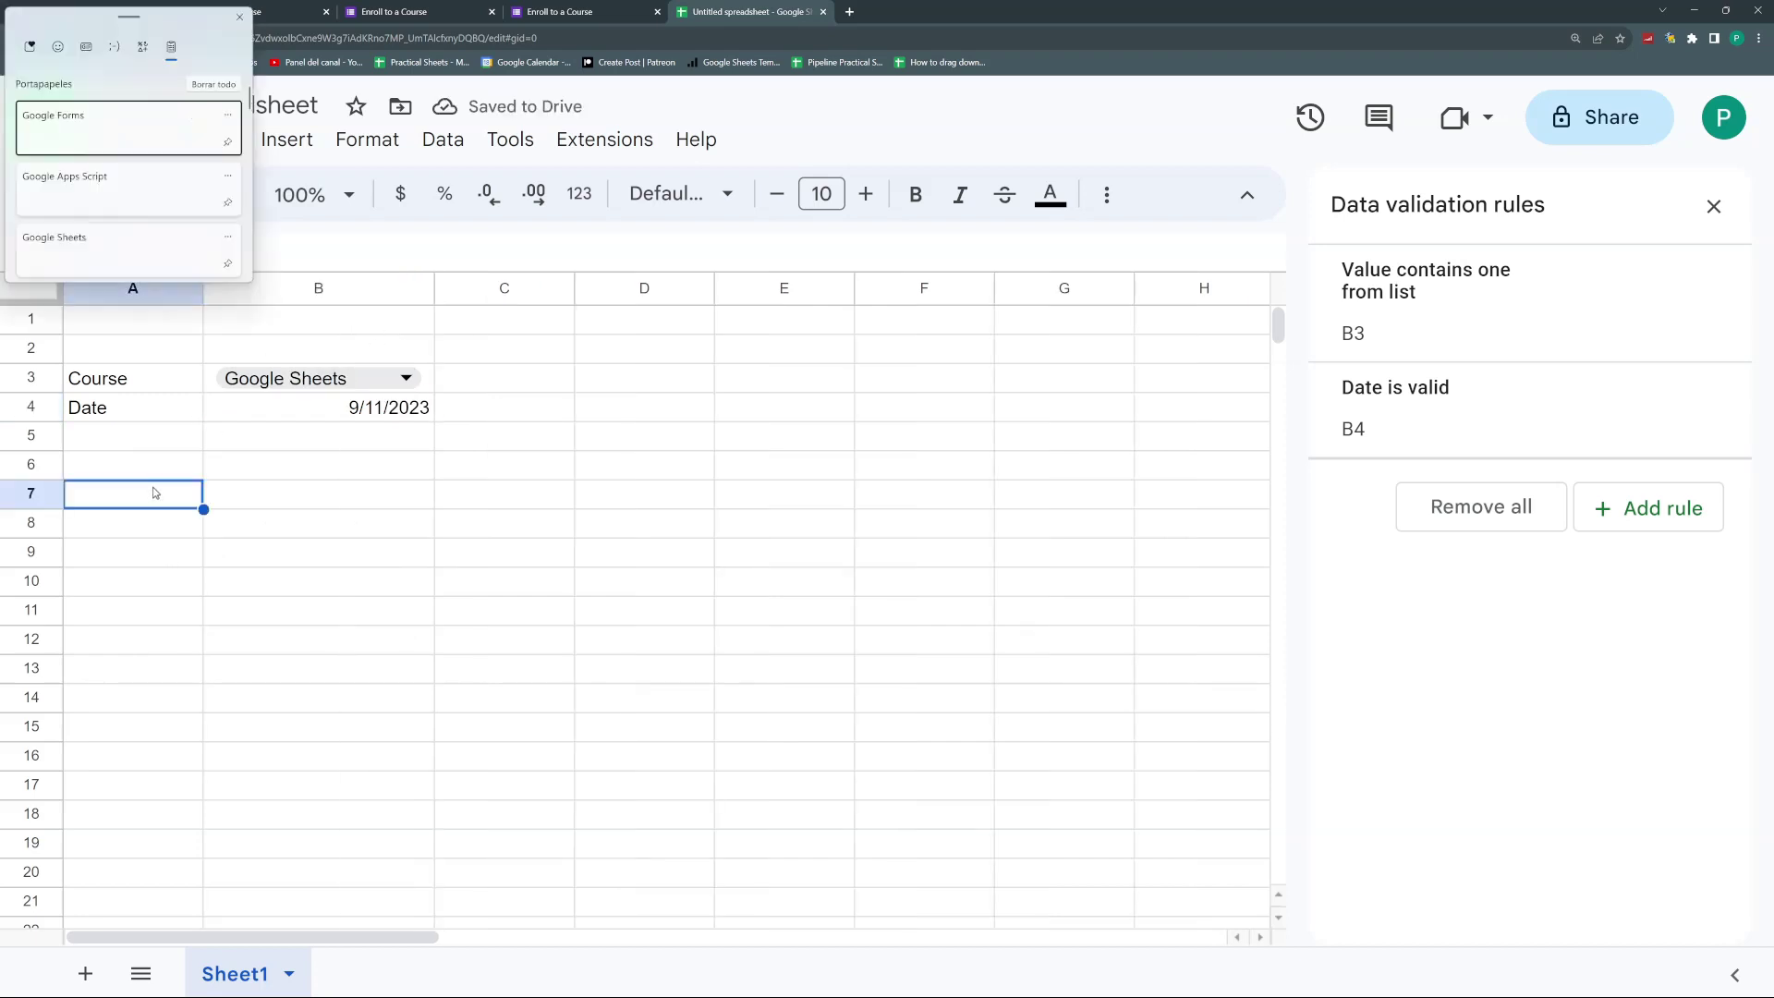
scroll(145, 231, "down", 2)
left_click(148, 255)
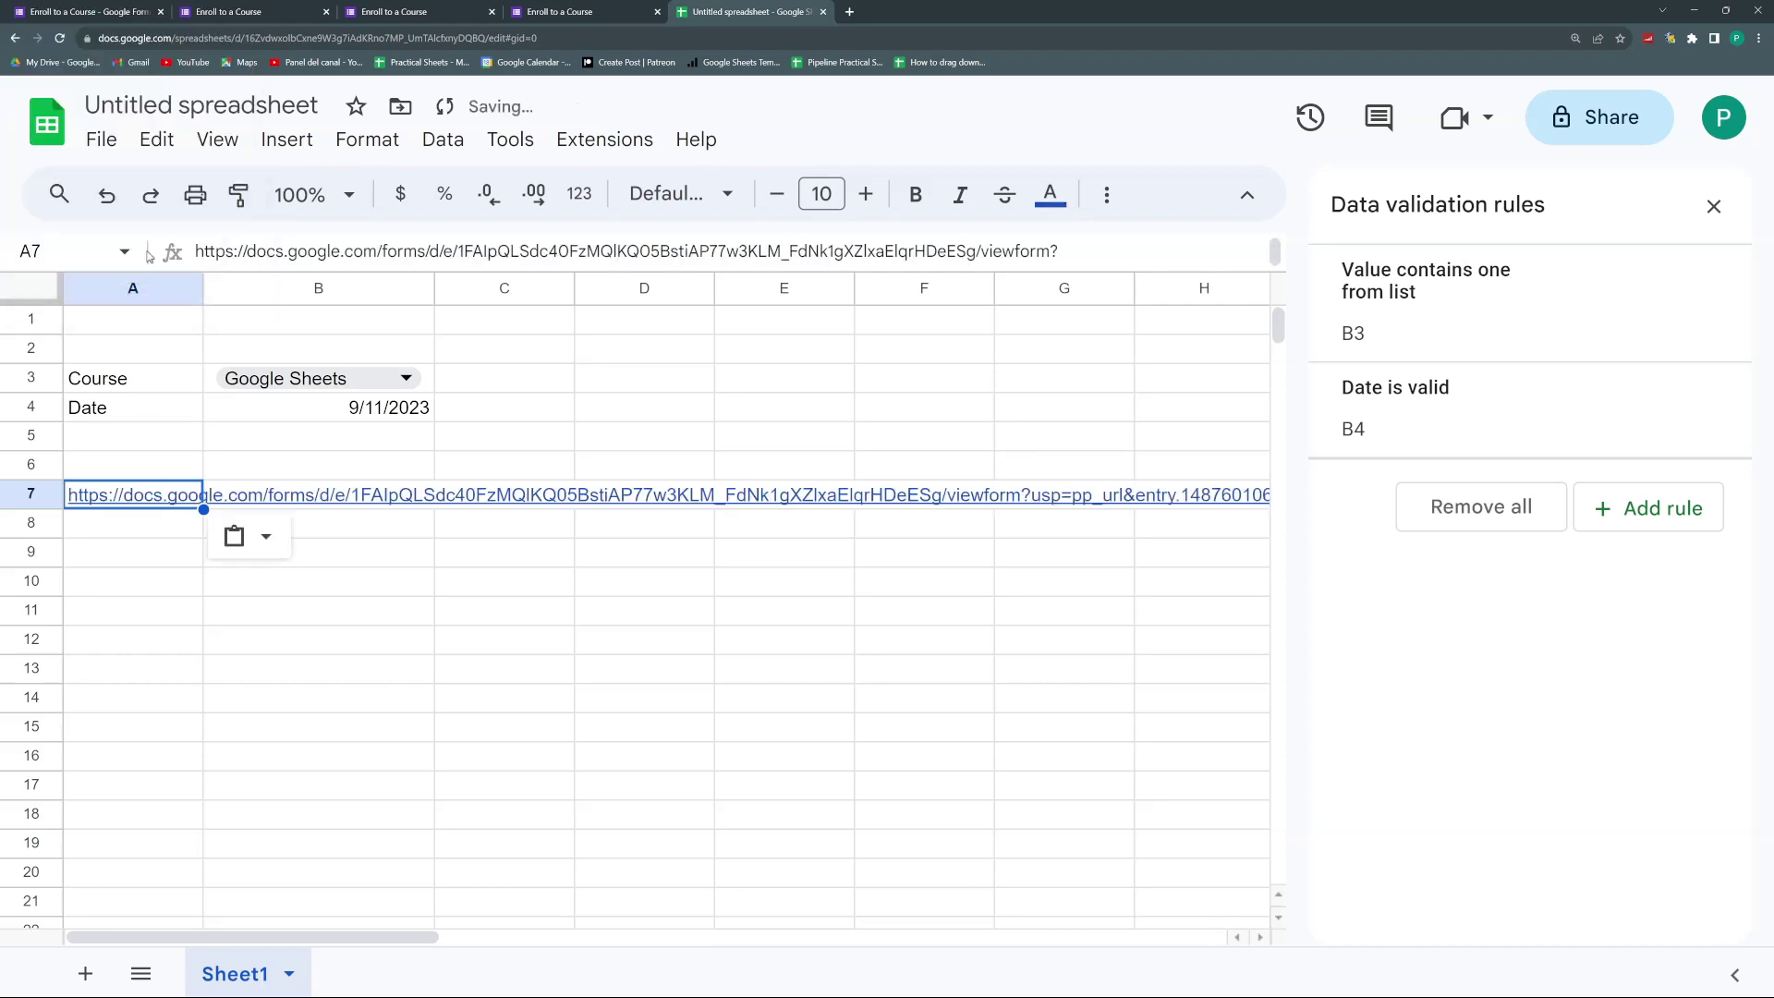
left_click_drag(248, 496, 247, 495)
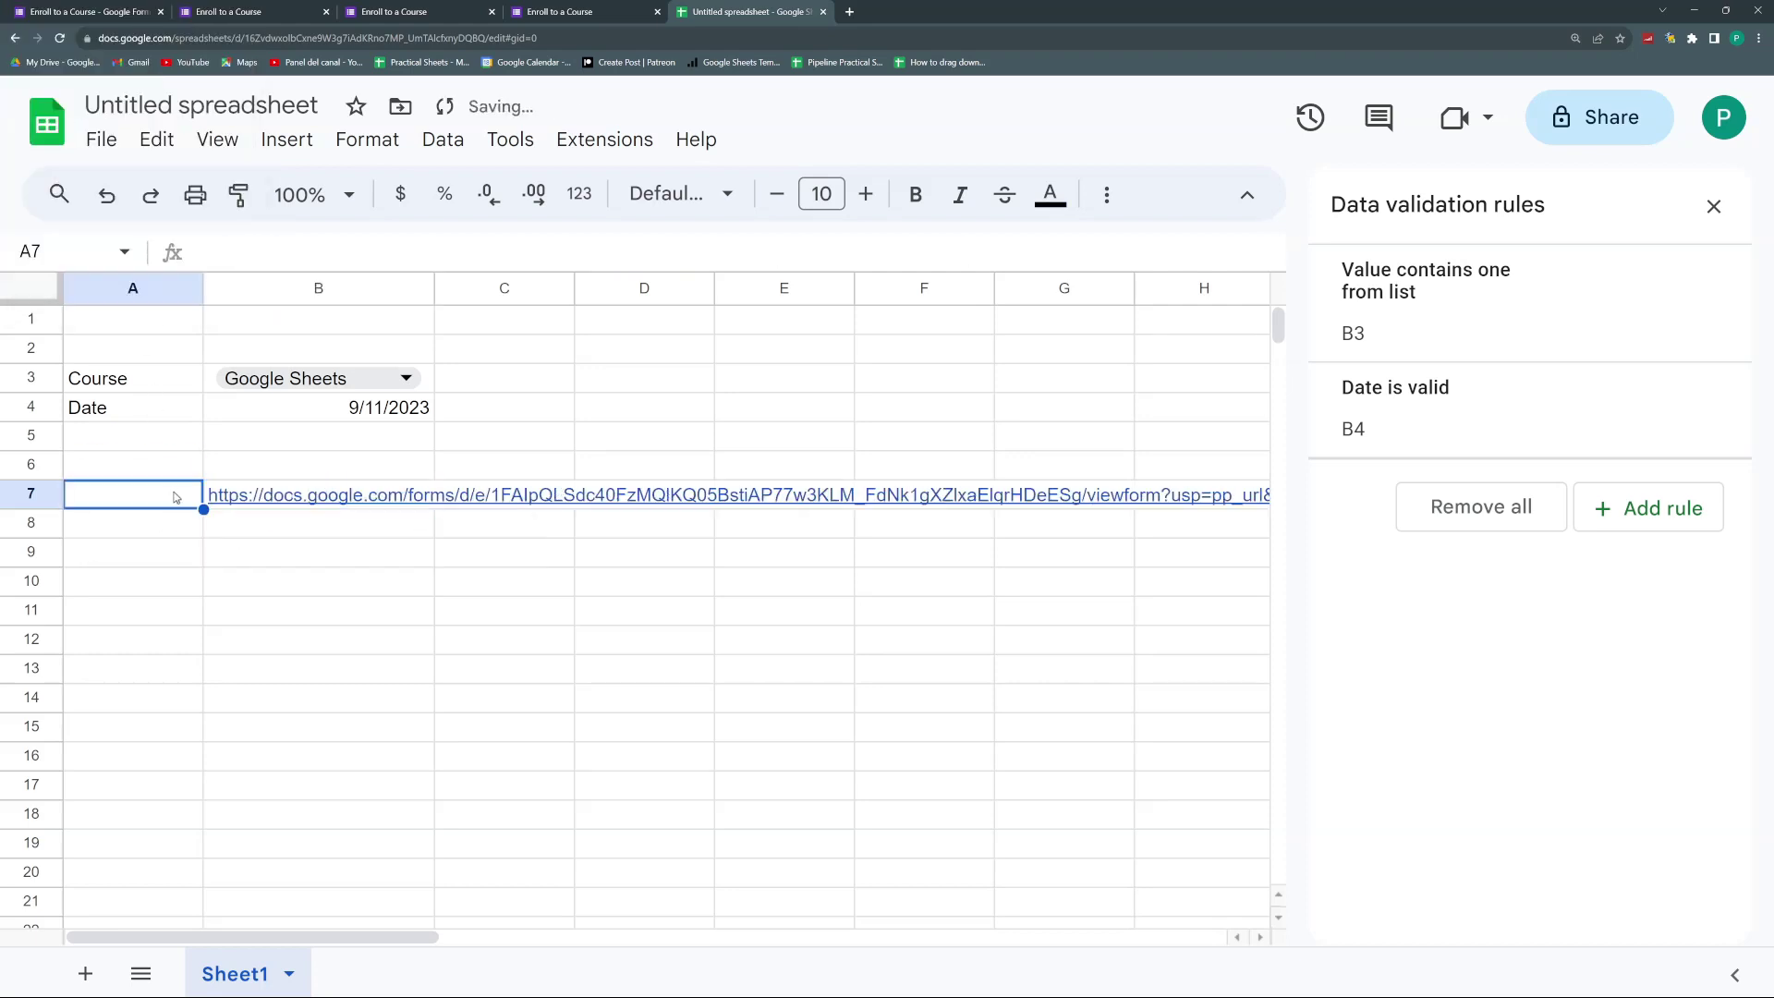
type("Prefilled Link")
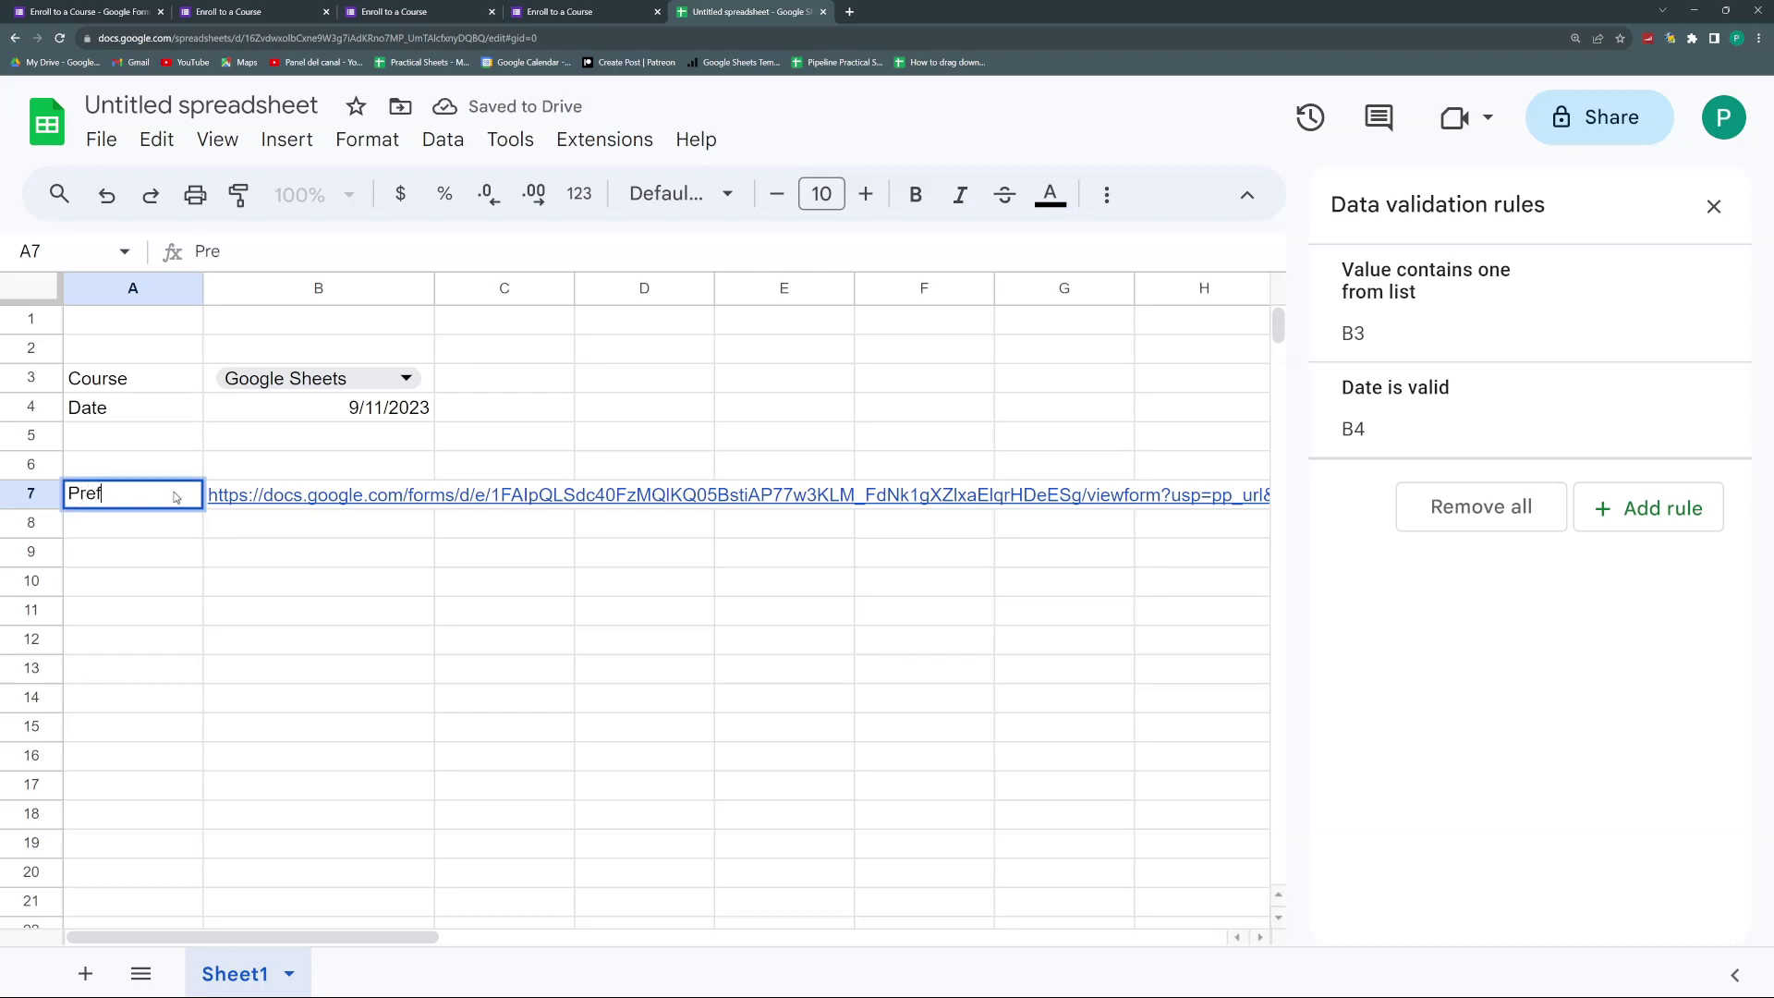
key("Return")
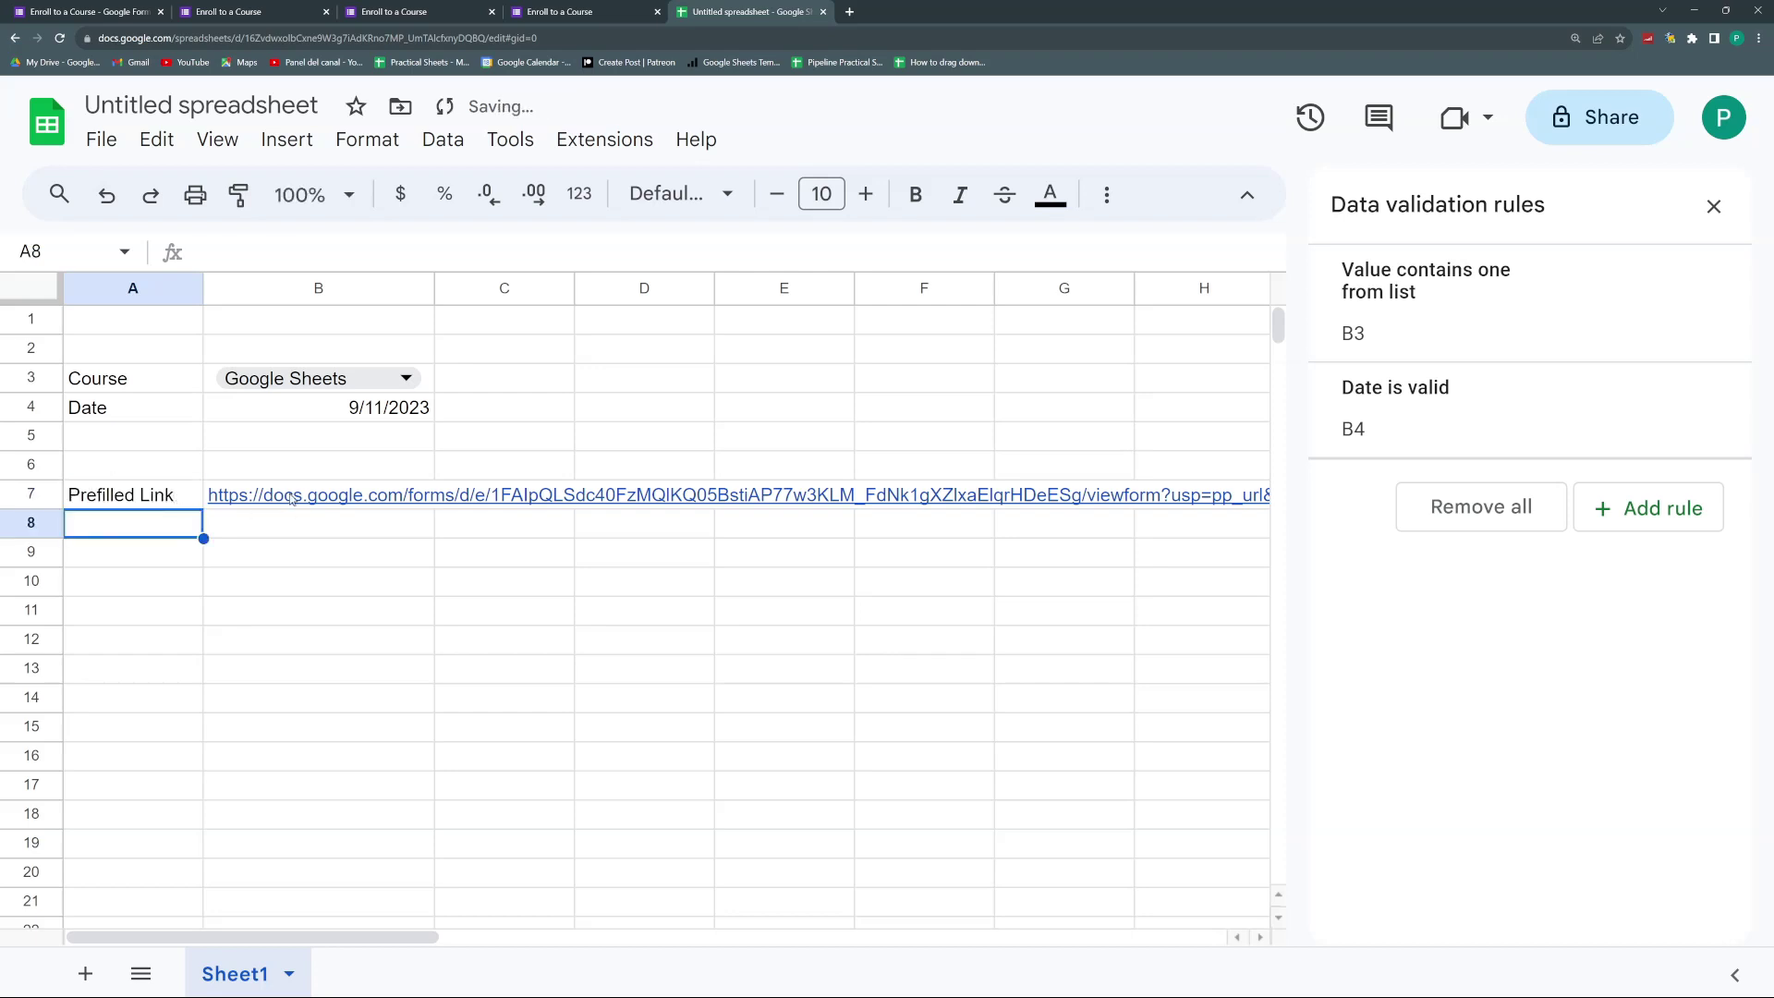
- Widen column B, close the validation panel, and wrap the link text in B7
left_click(261, 501)
left_click_drag(430, 288, 675, 288)
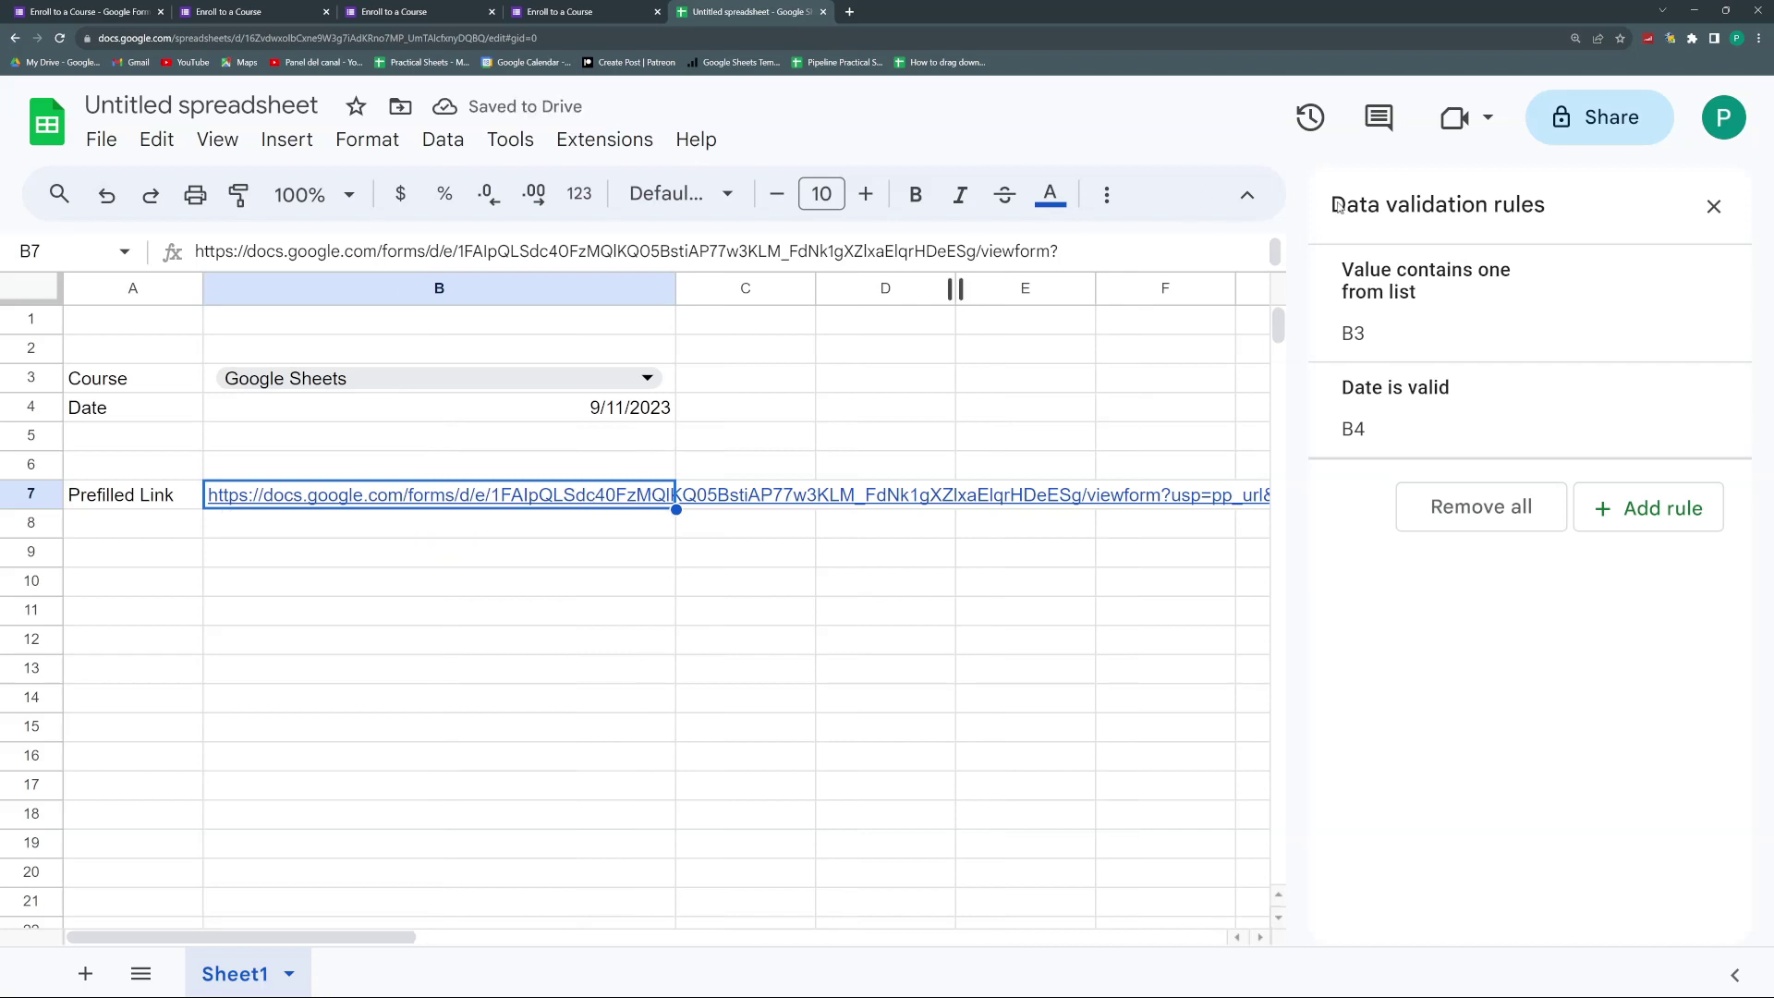
left_click(1714, 205)
left_click(1393, 196)
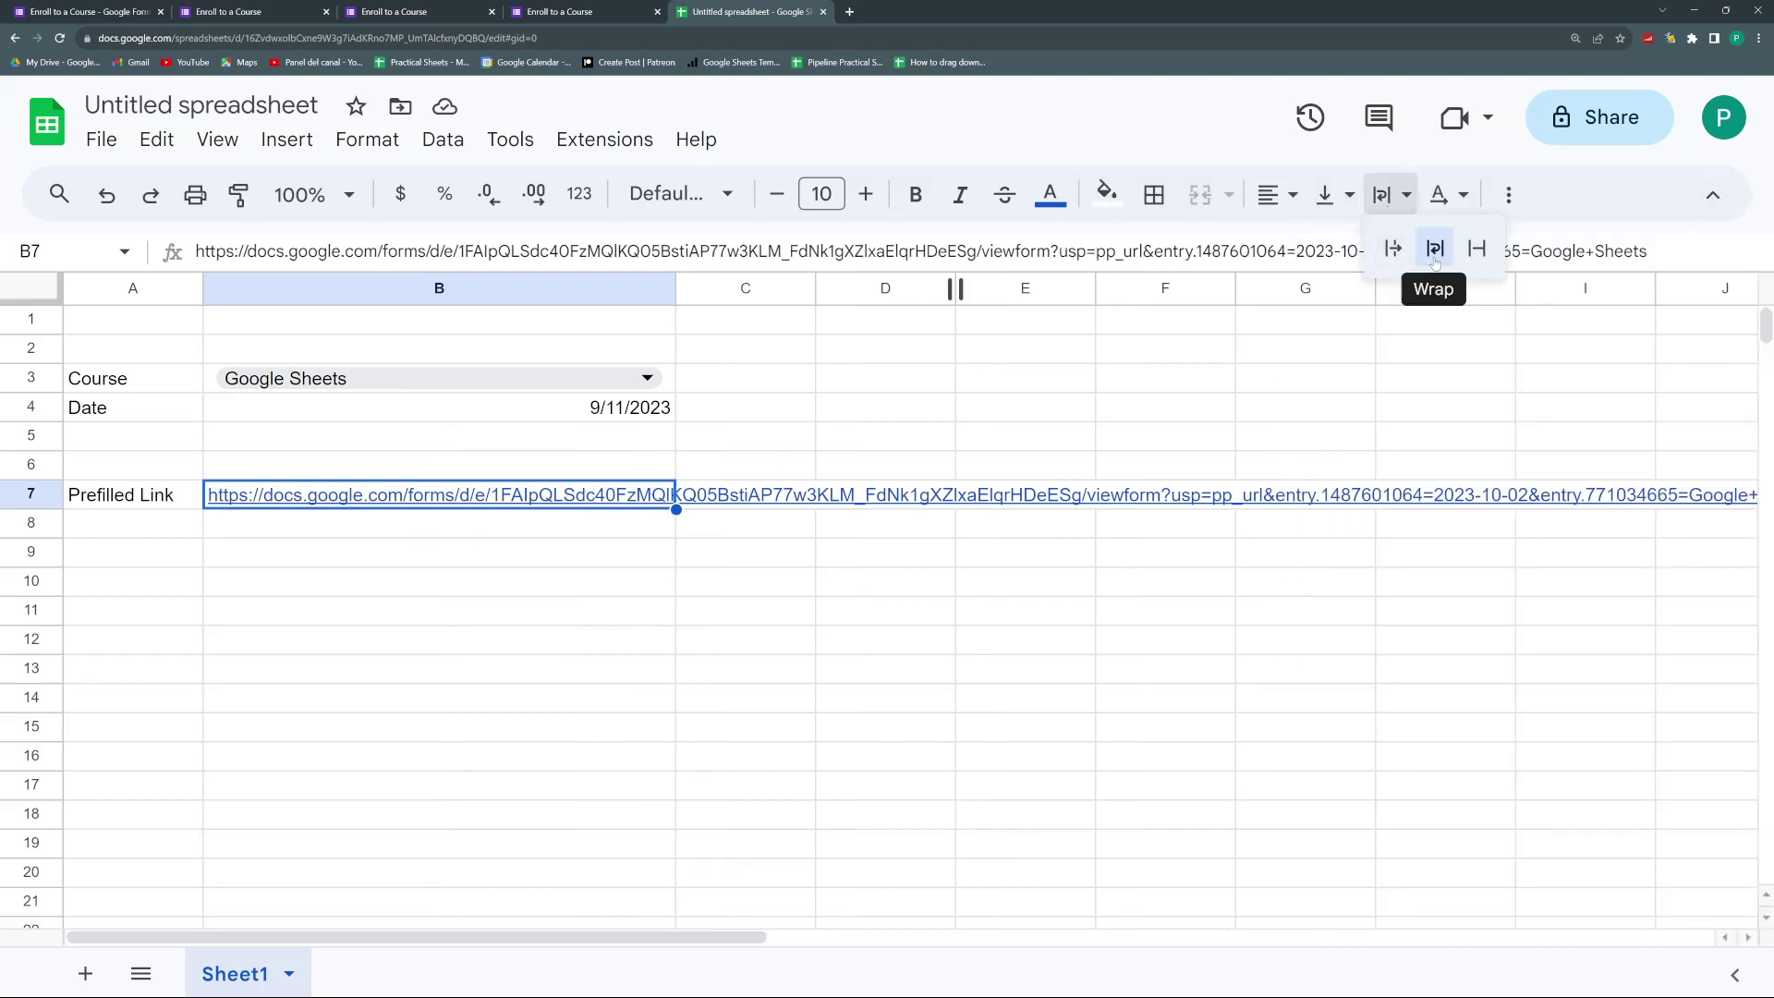
left_click(1438, 245)
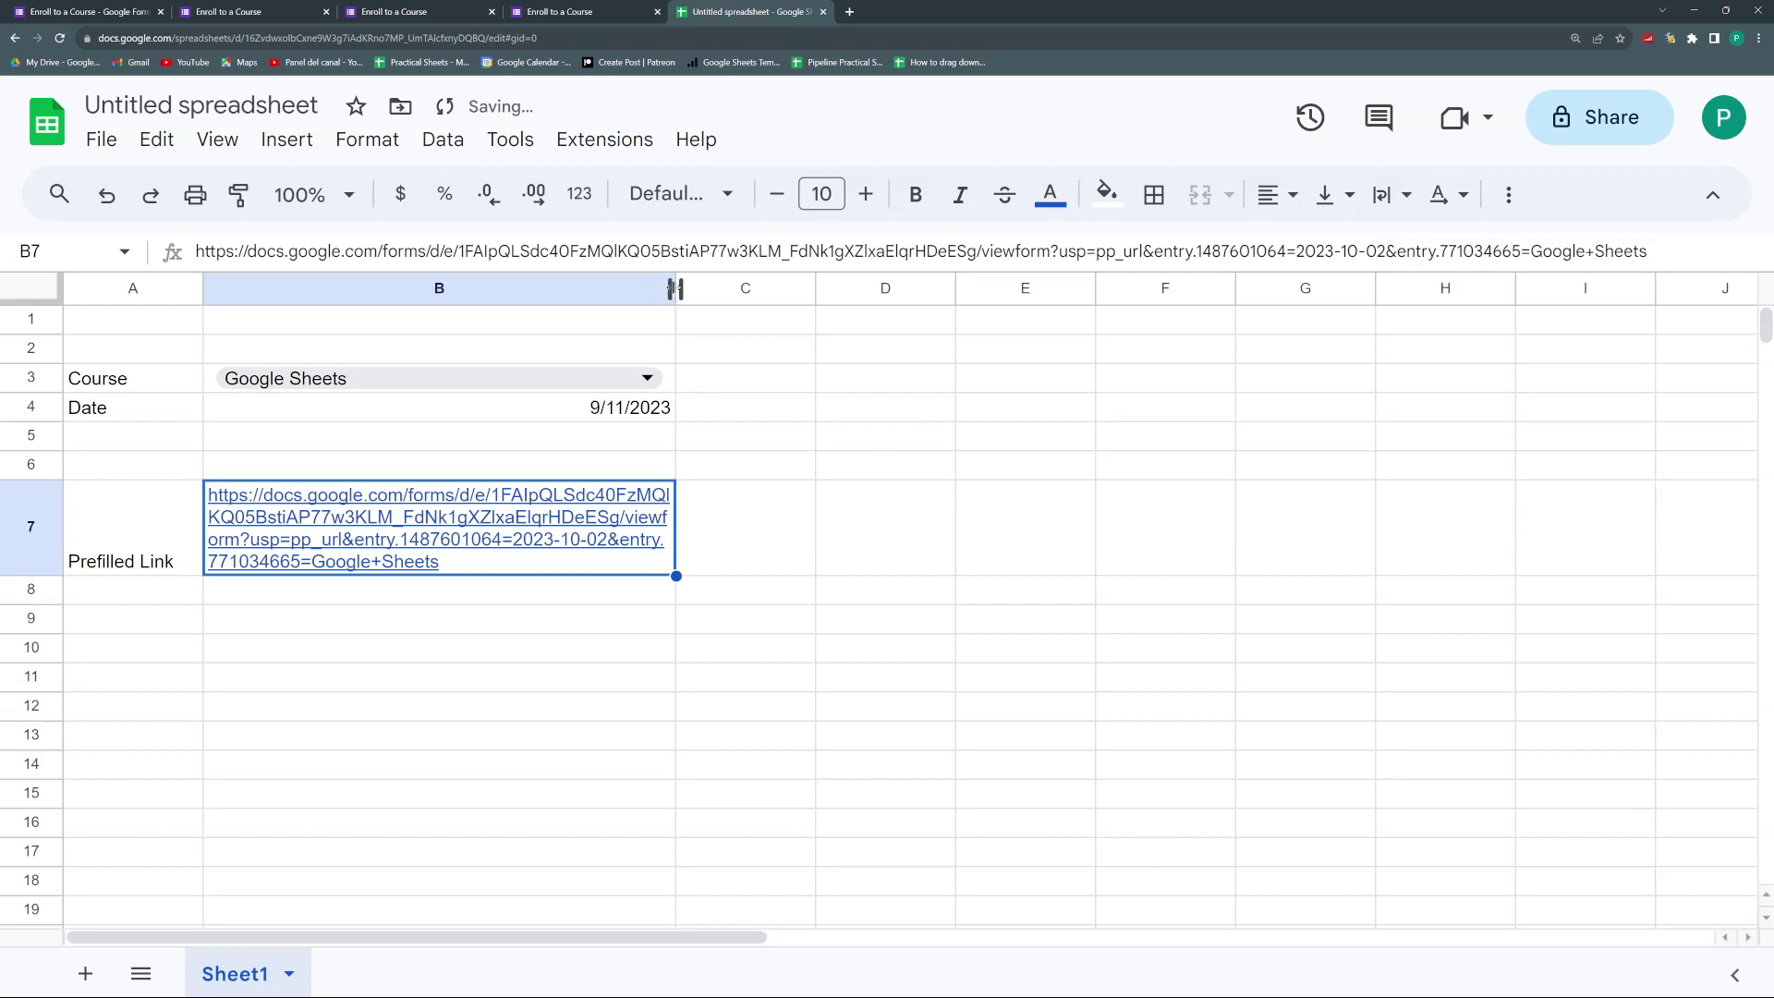
- Turn B7's URL into a formula by wrapping it as ="..." in quotes
left_click_drag(675, 288, 732, 289)
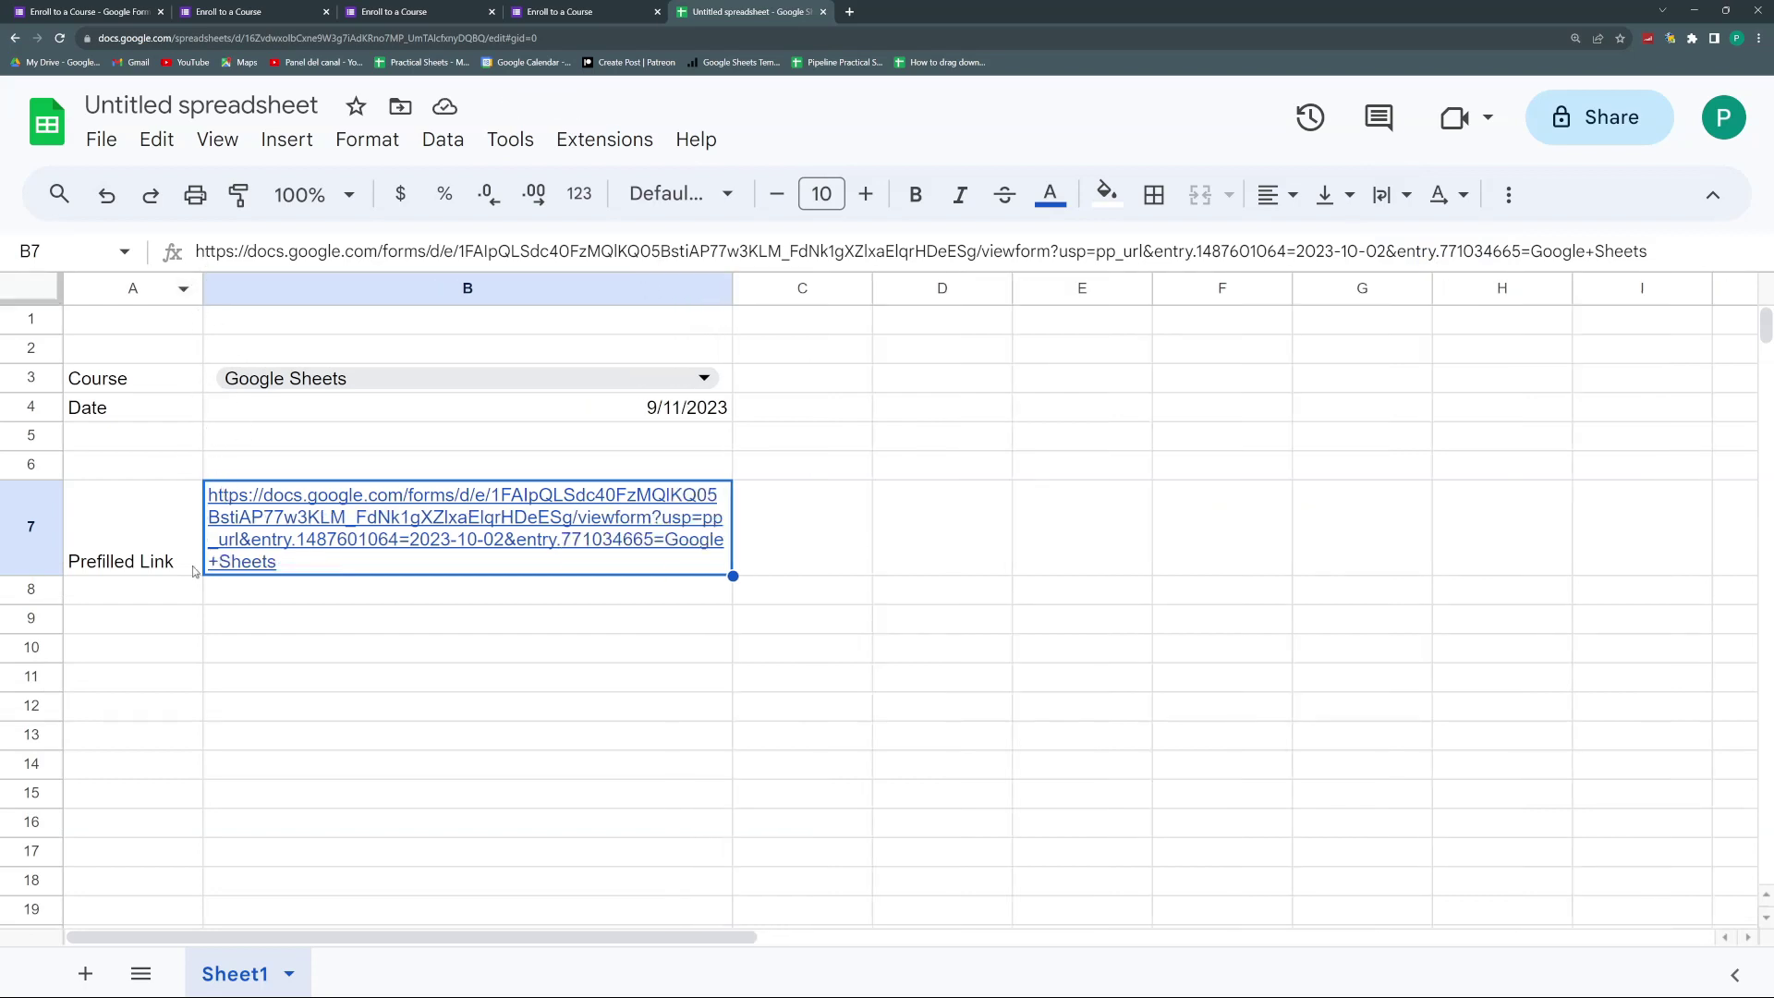
mouse_move(222, 513)
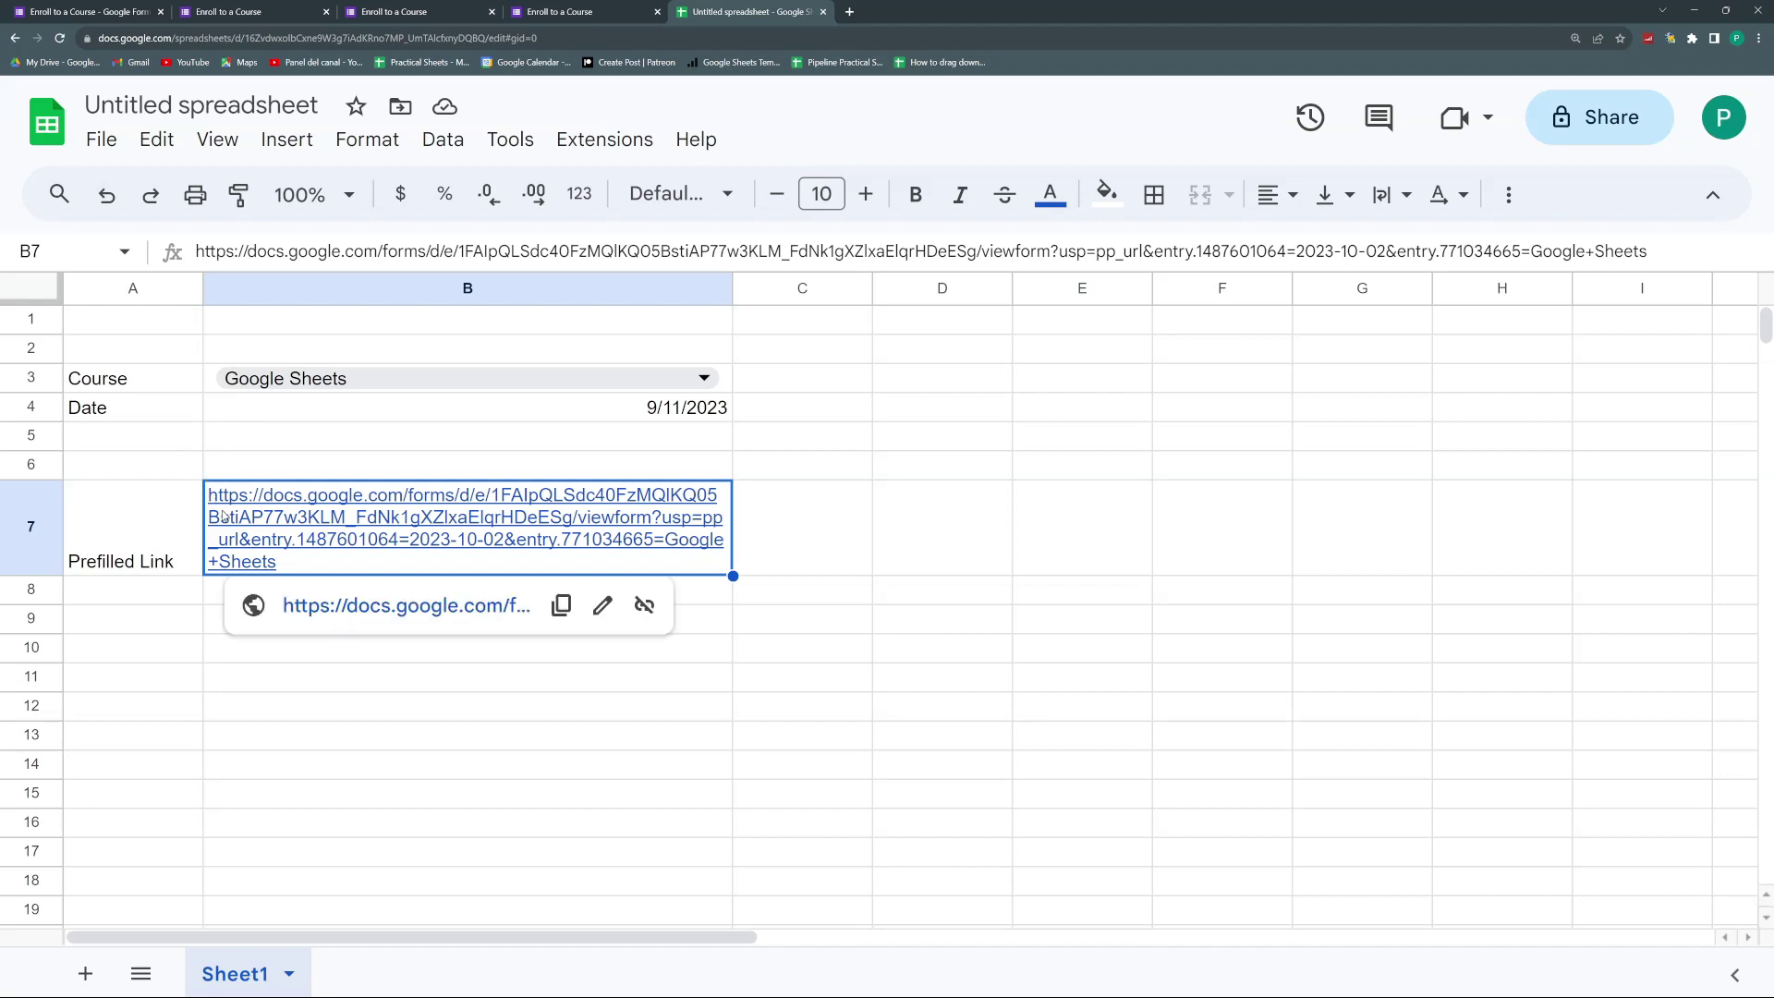
key("Return")
left_click(211, 494)
type("=\"")
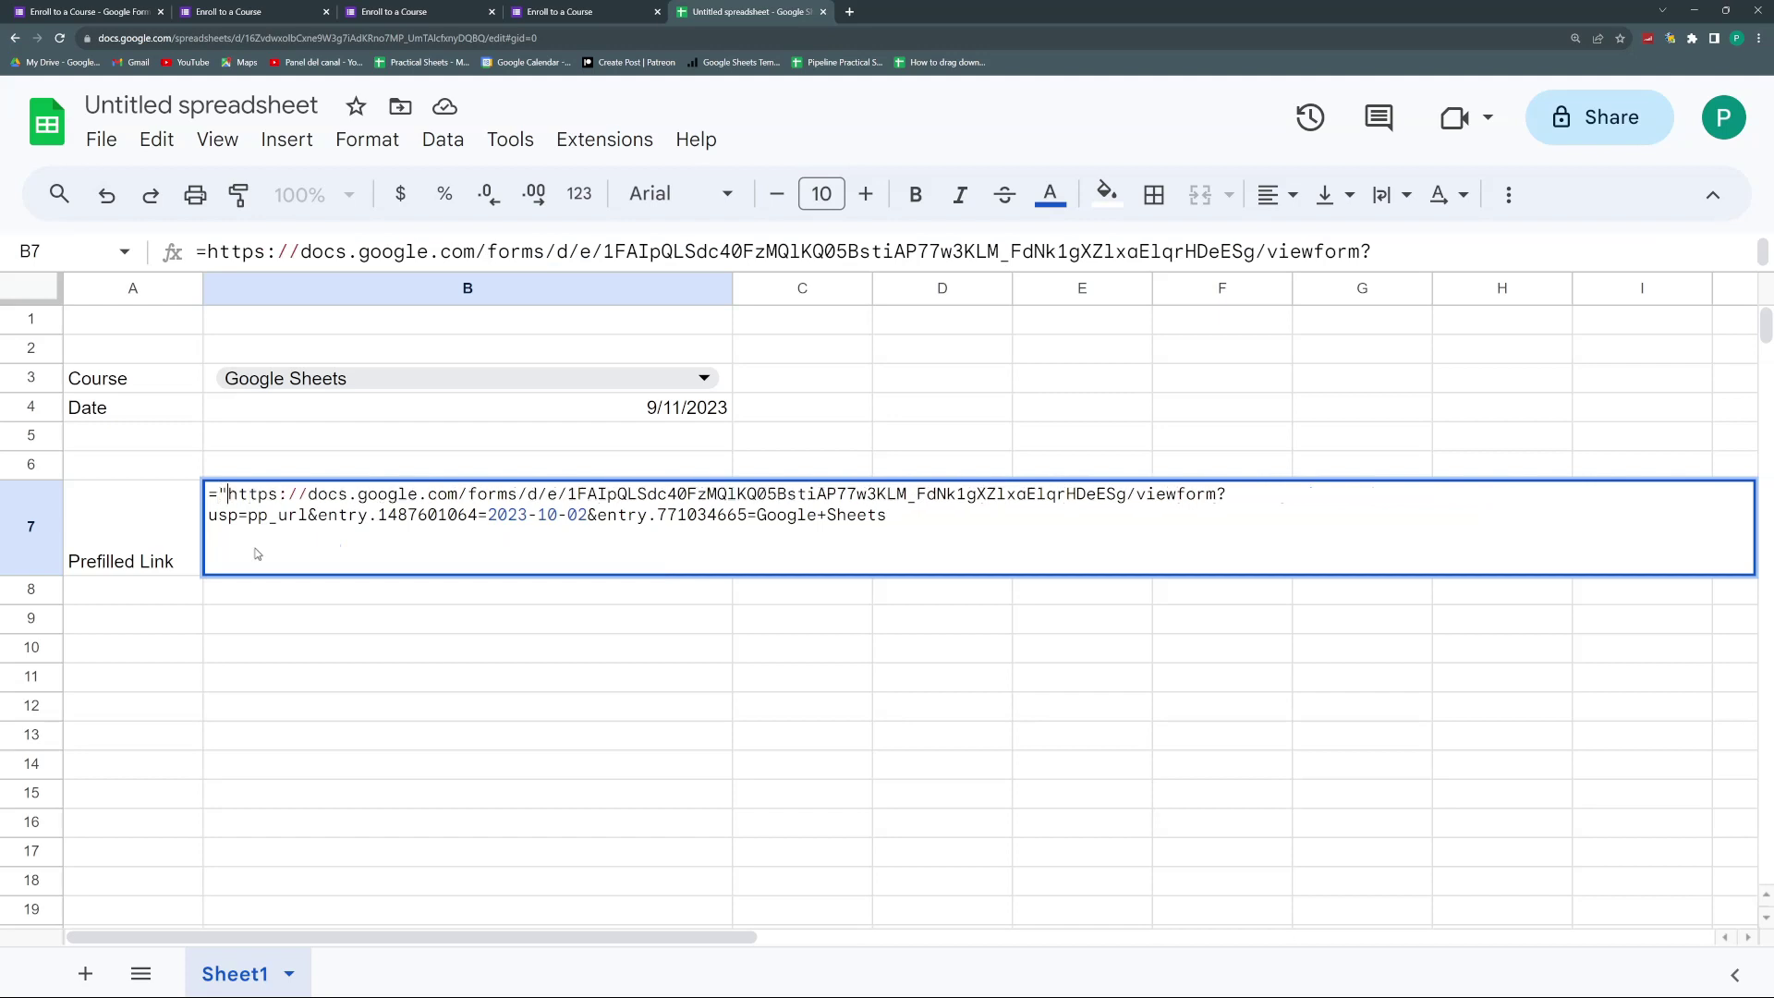
left_click(564, 518)
type("\"")
key("Return")
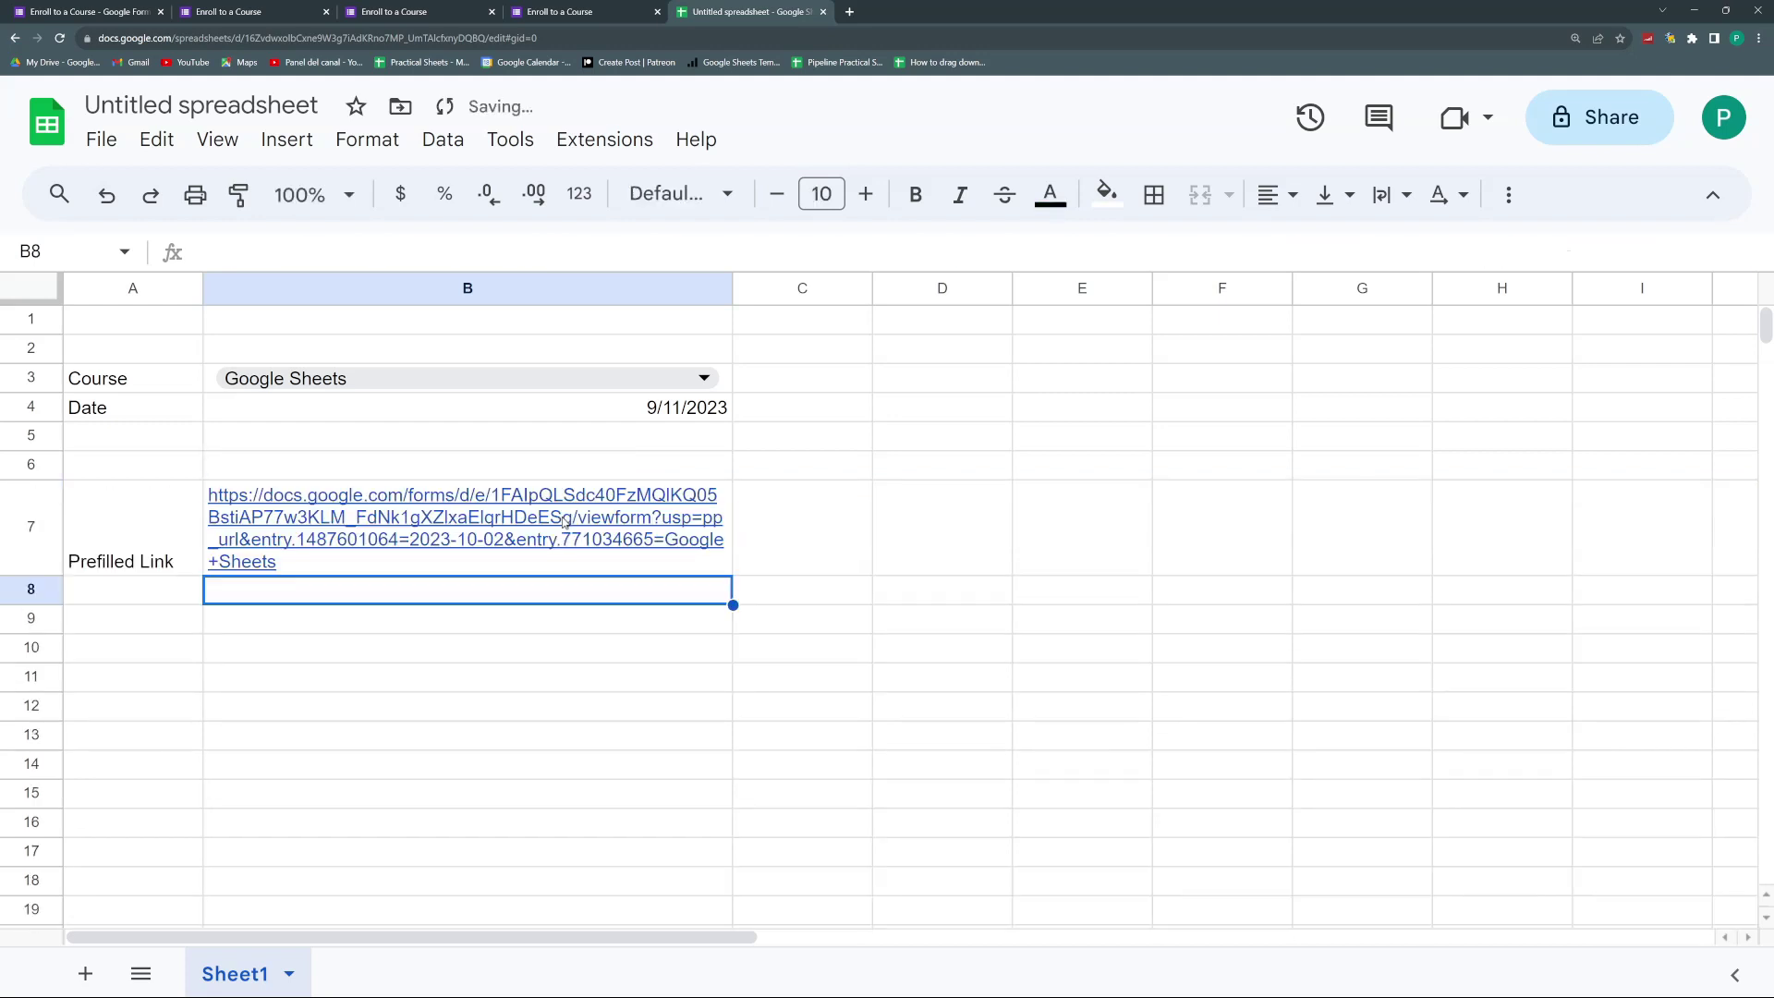
- Open B7's form link in a new tab, then reselect B7 to view its formula
left_click(461, 534)
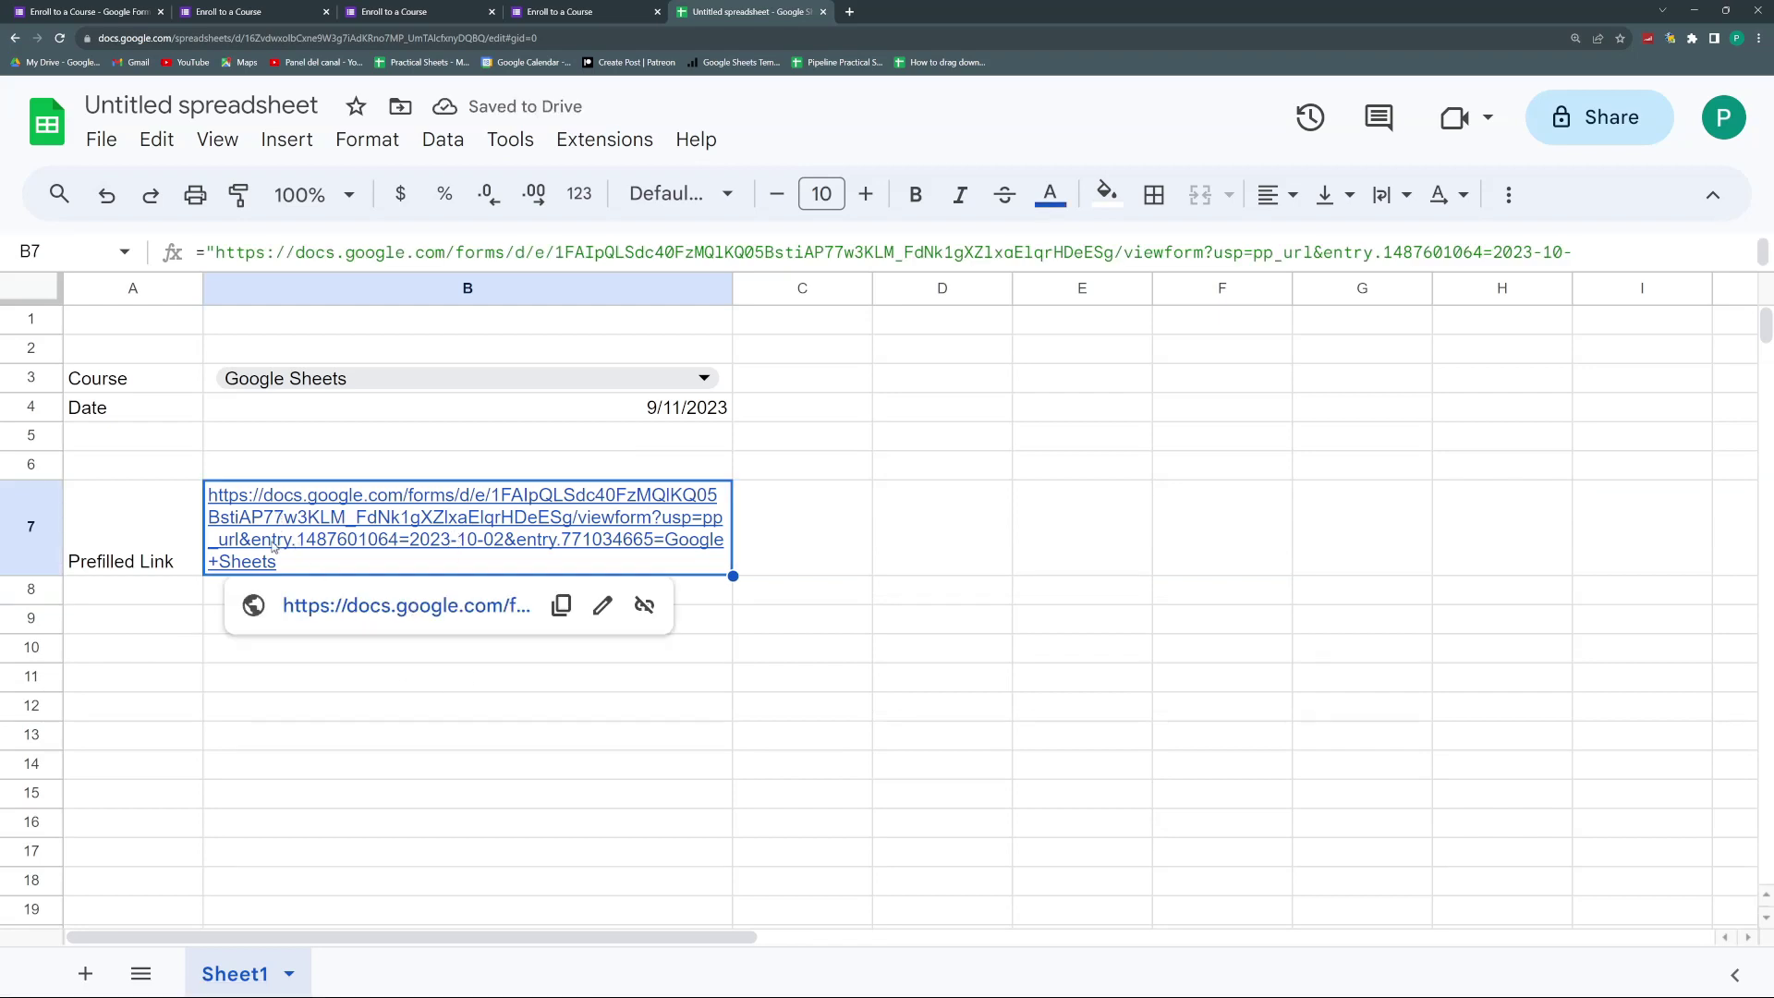
left_click(416, 605)
left_click(485, 651)
left_click(459, 605)
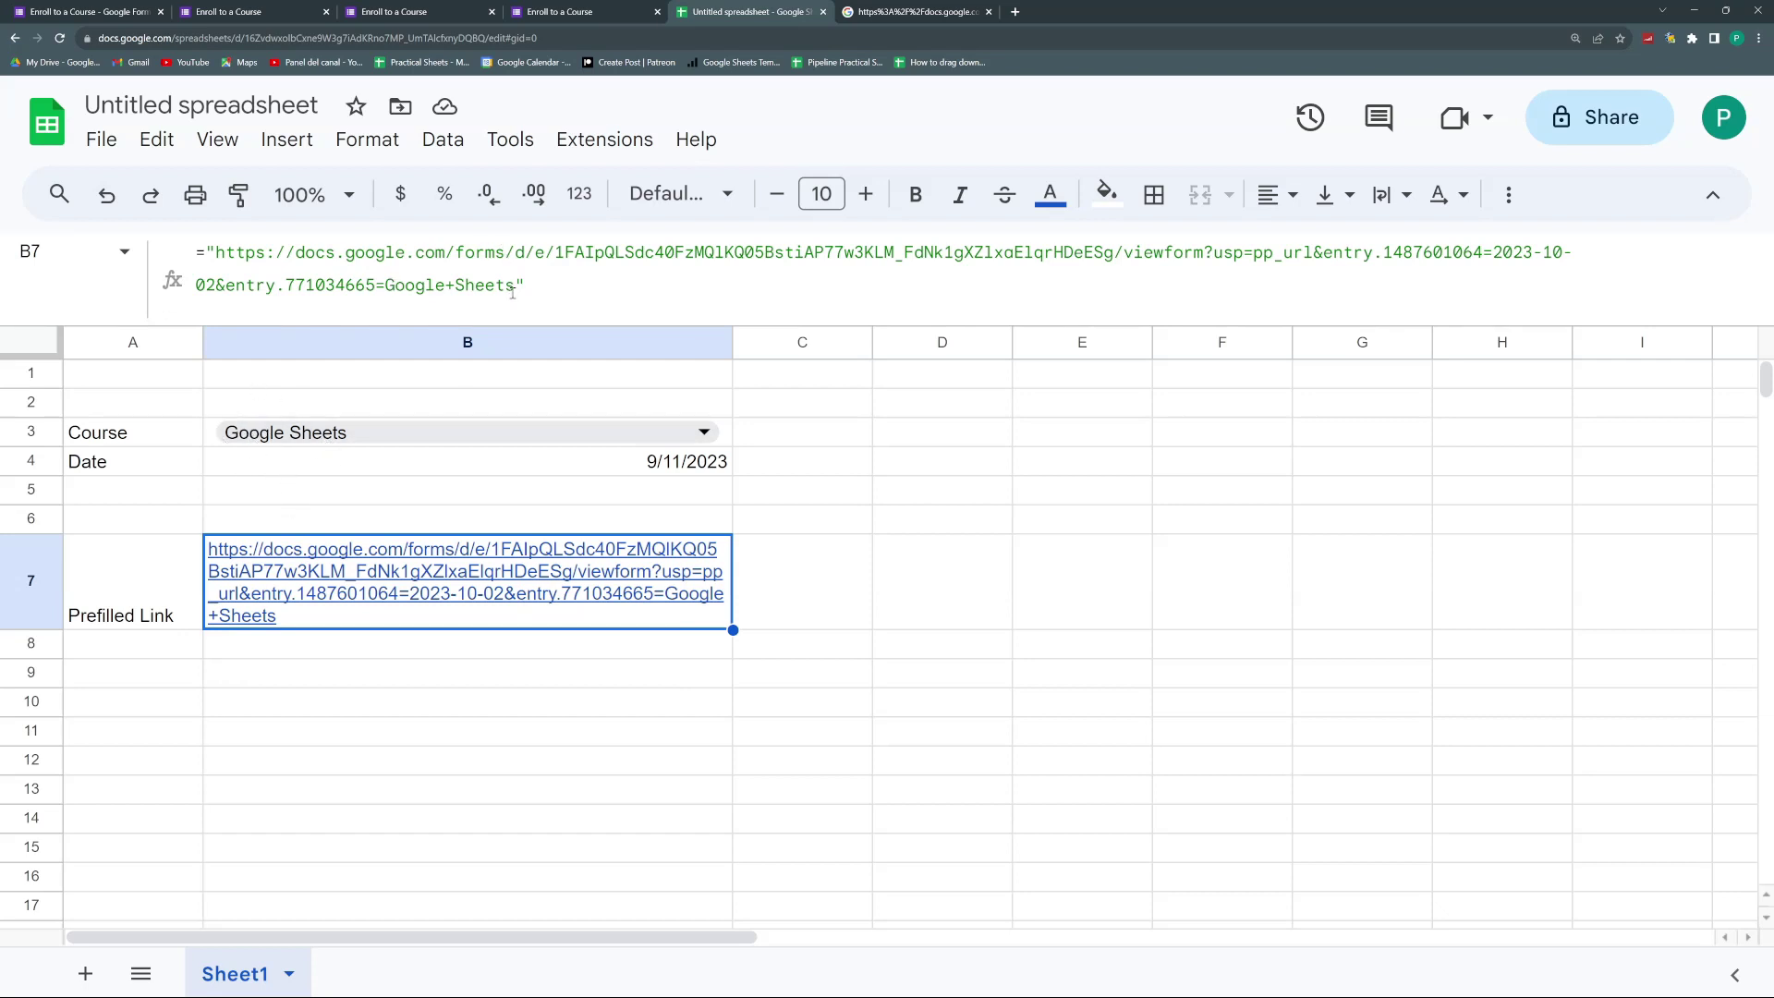
- Replace the hard-coded Google+Sheets value in B7's formula with ENCODEURL(B3)
left_click_drag(513, 289, 383, 286)
key("BackSpace")
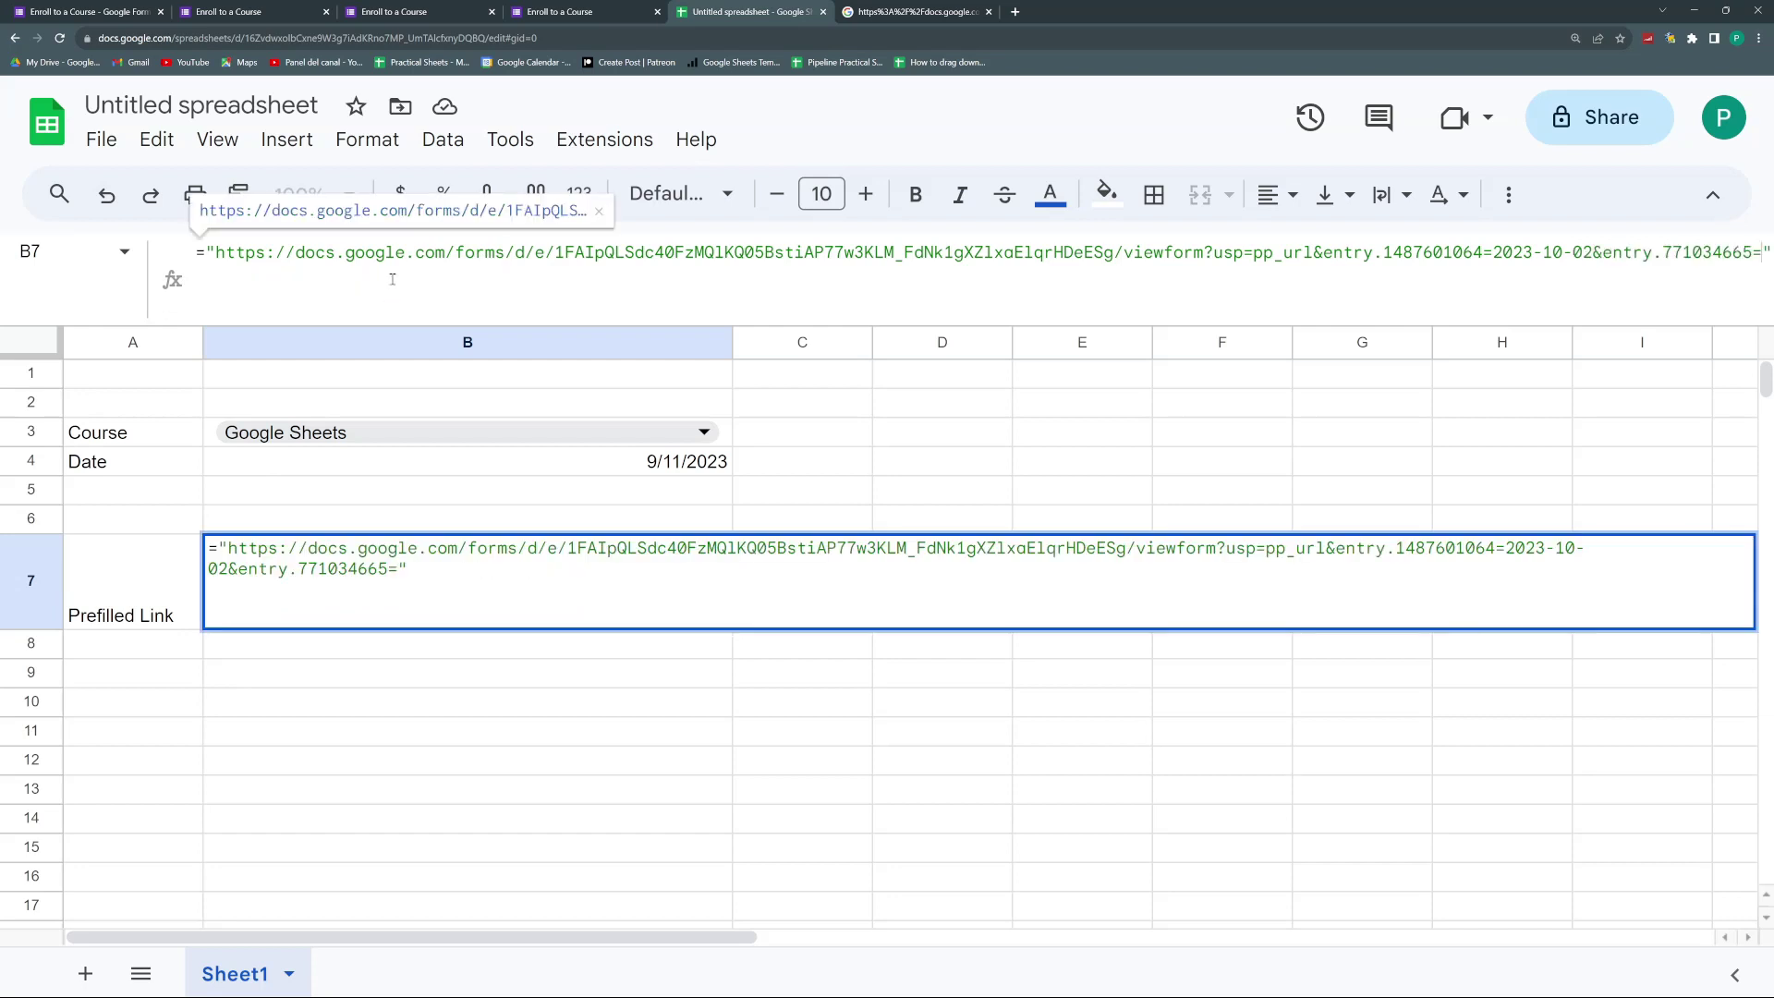
left_click(433, 567)
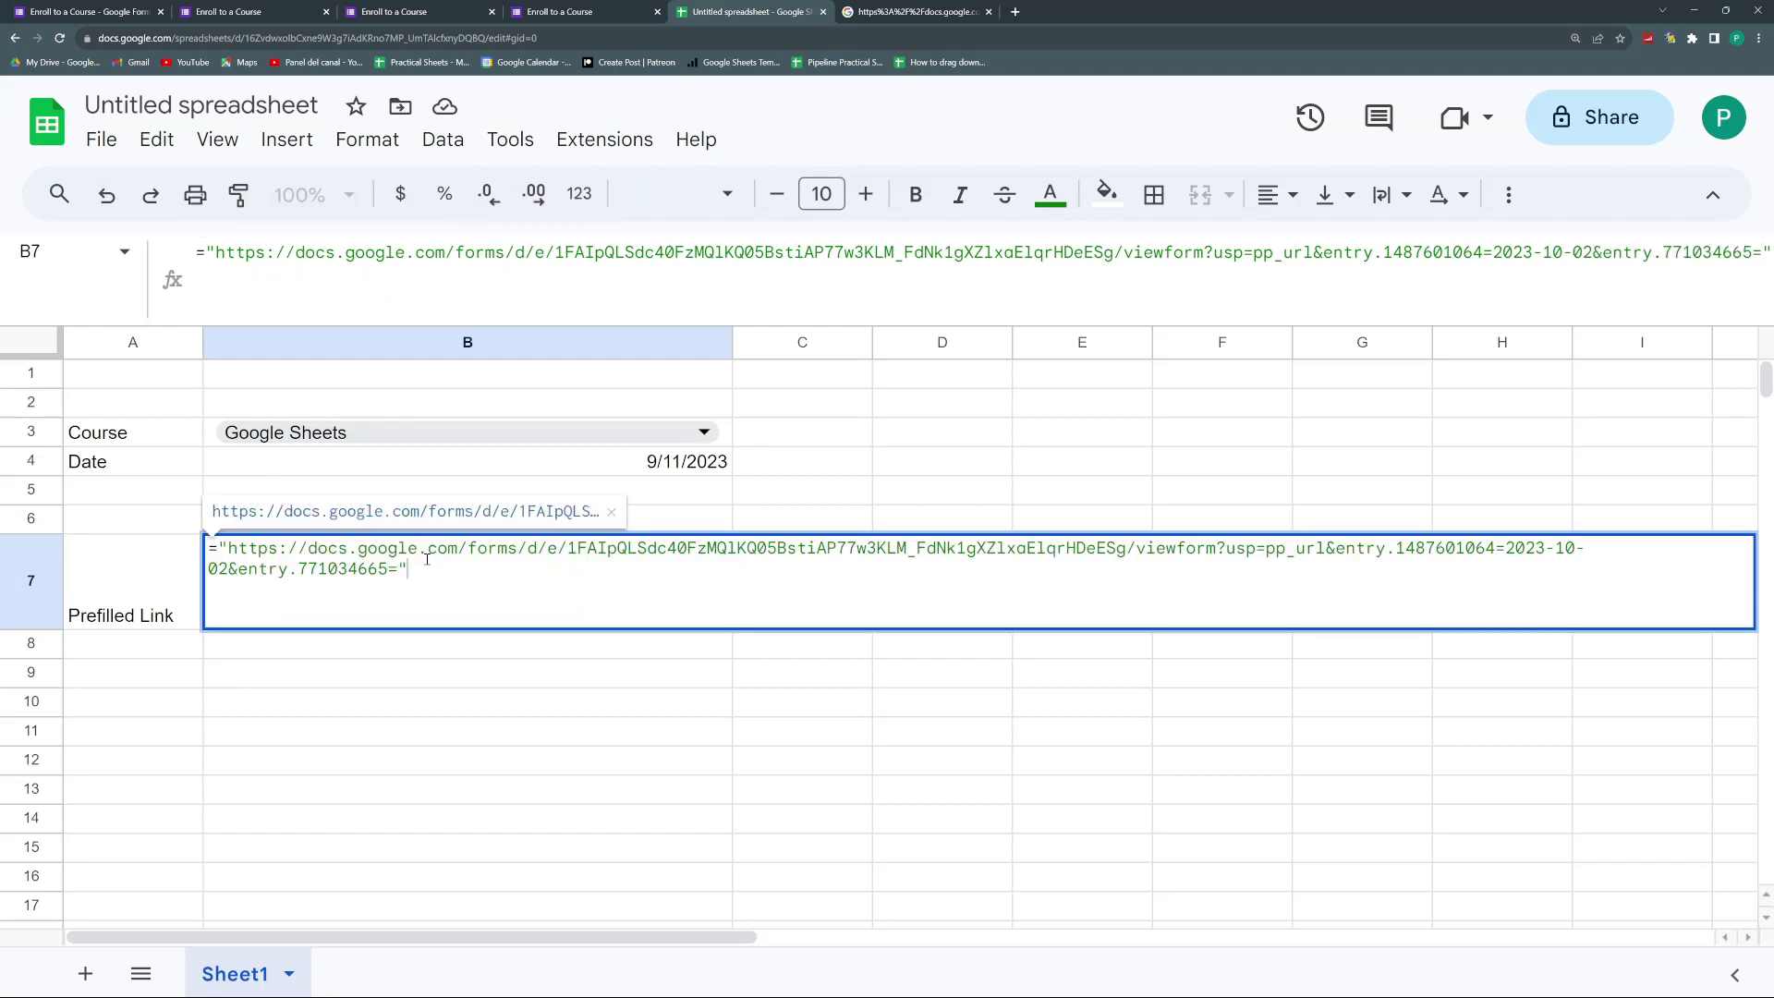
type("&")
left_click(424, 435)
key("Return")
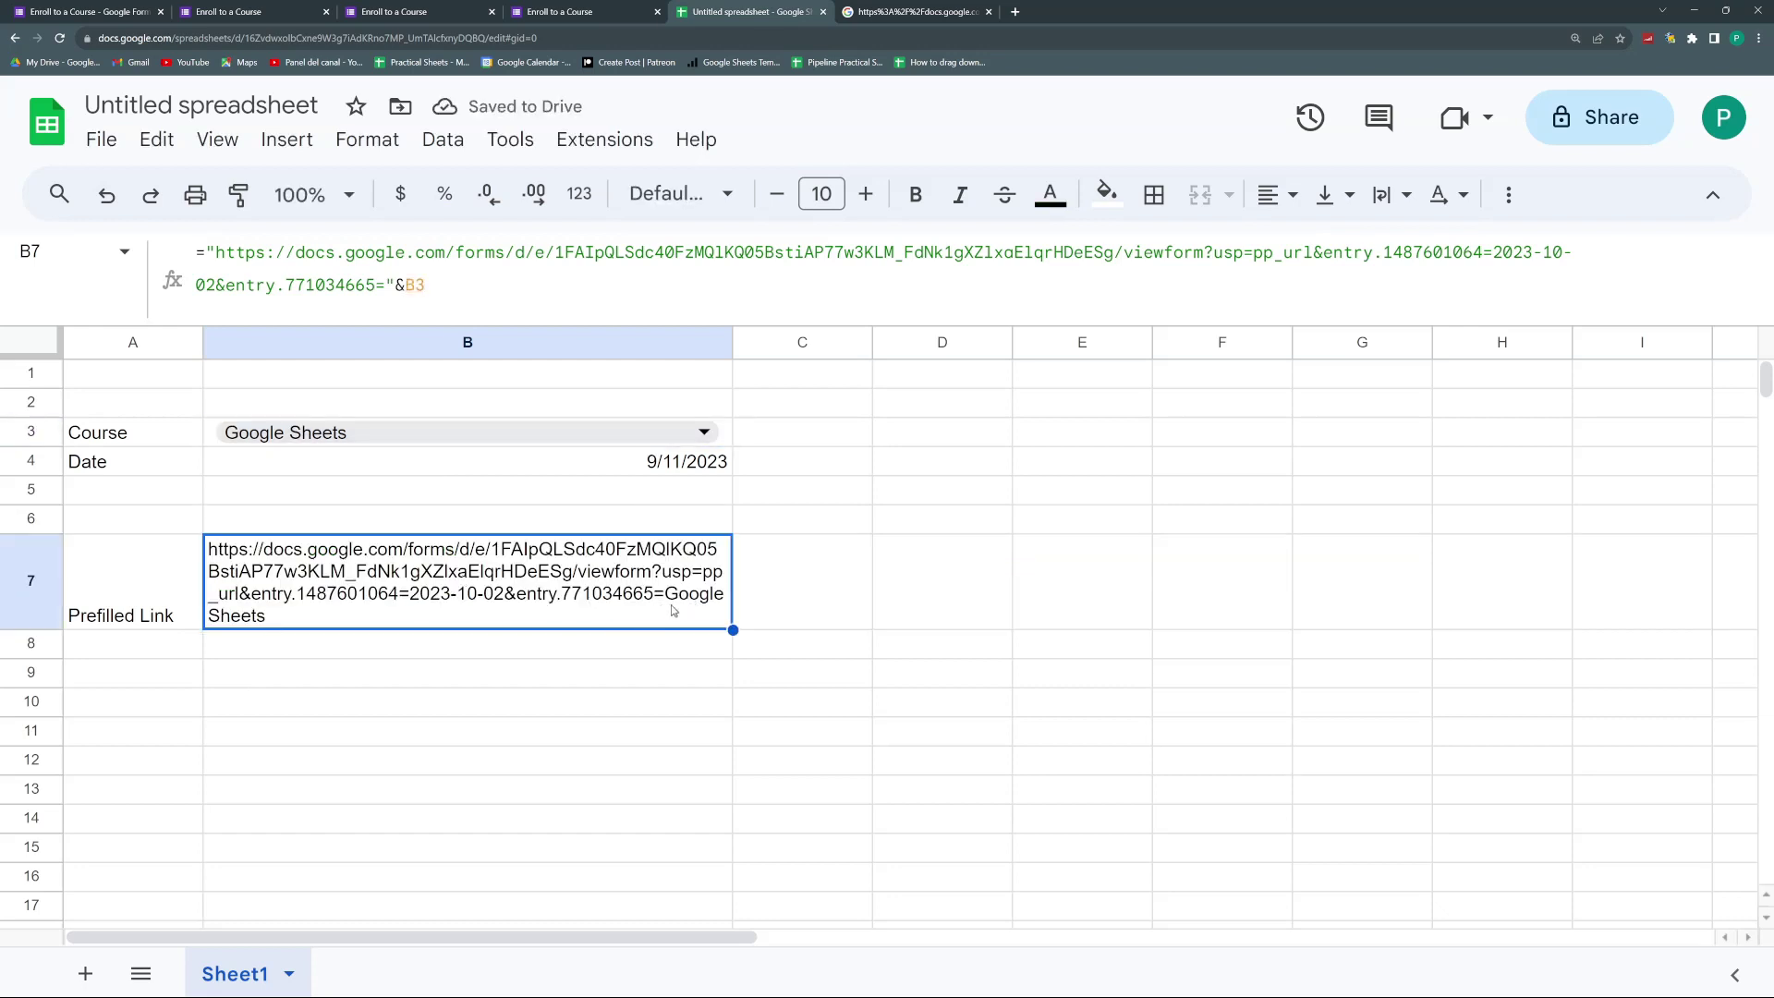
double_click(420, 580)
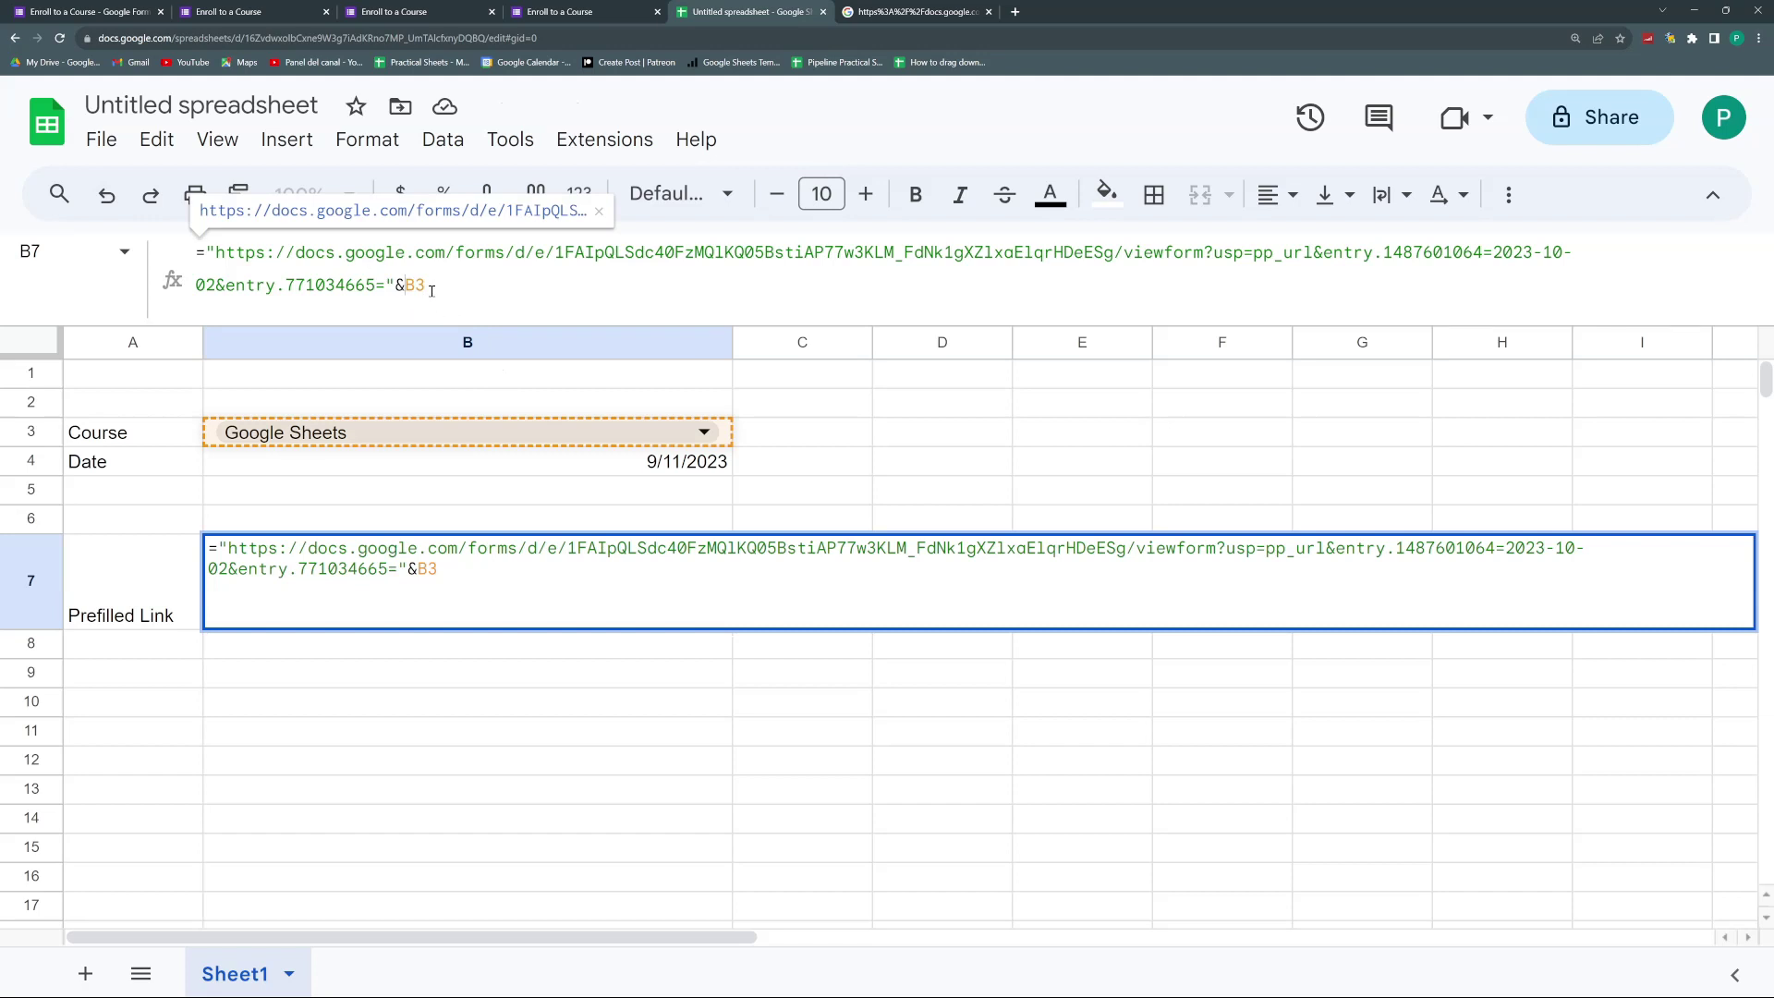
type("e")
type("nc")
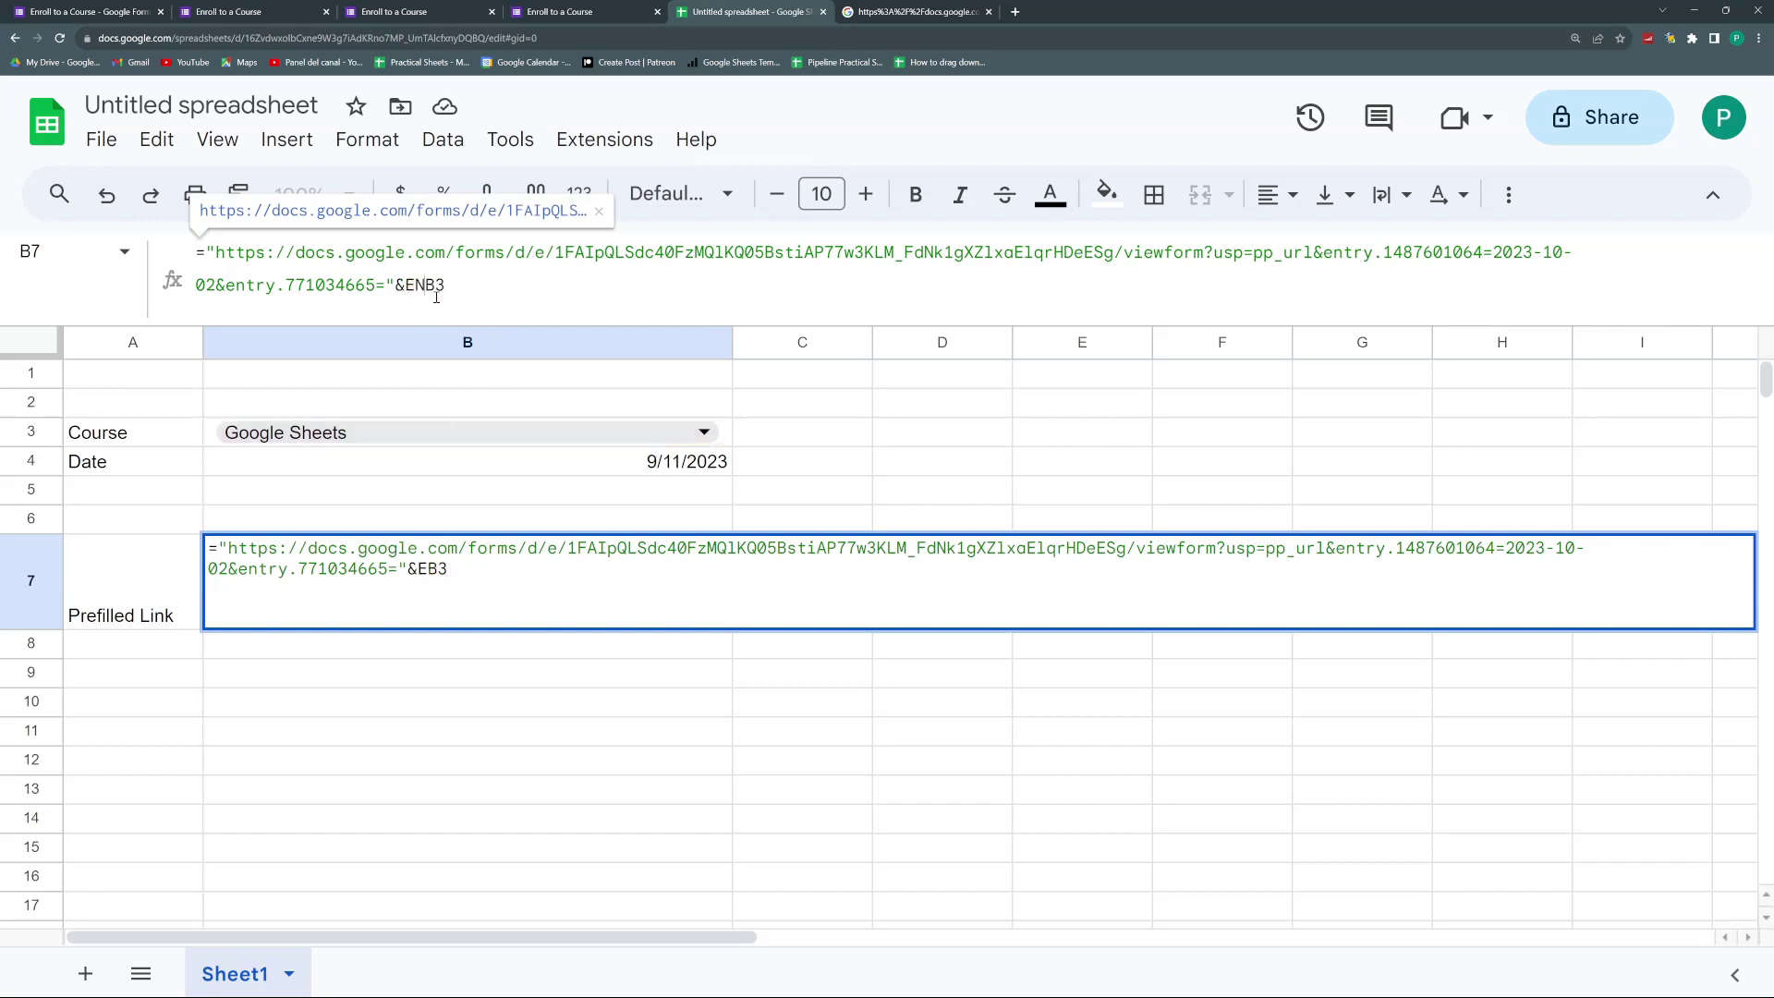
type("odeurl")
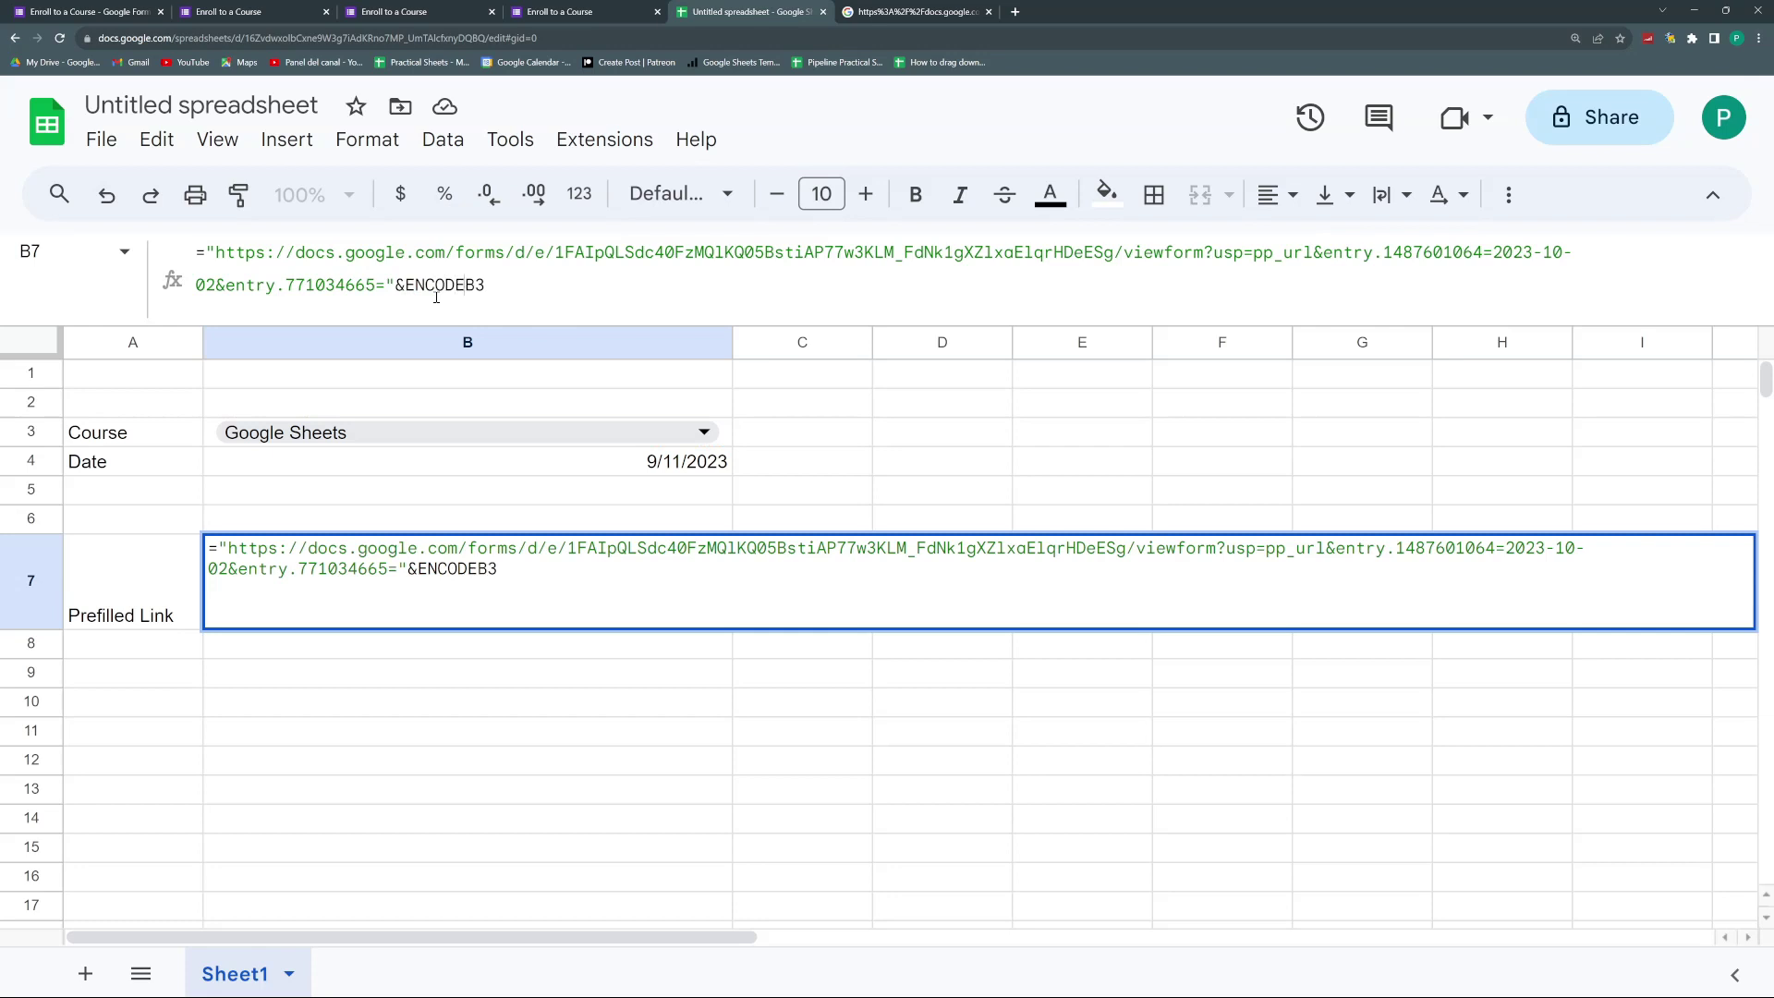
type("(")
key("Return")
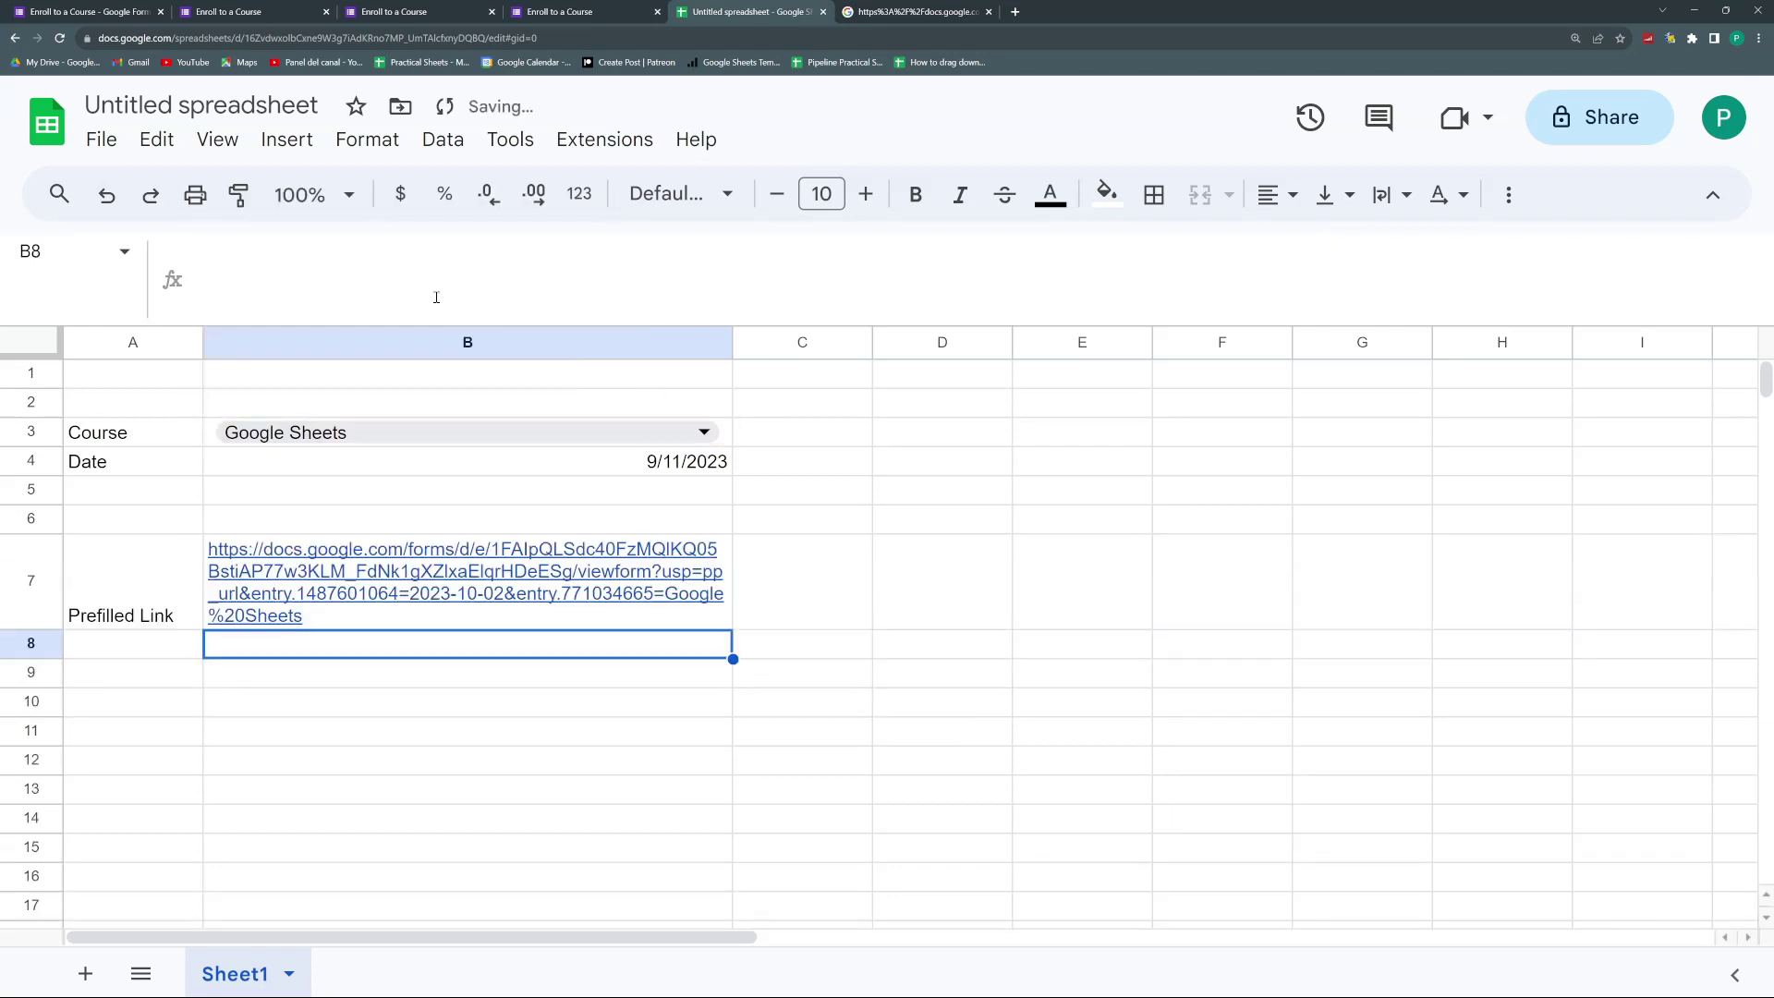
- Copy B7's prefilled link and load it in the spare browser tab to test it
left_click(439, 600)
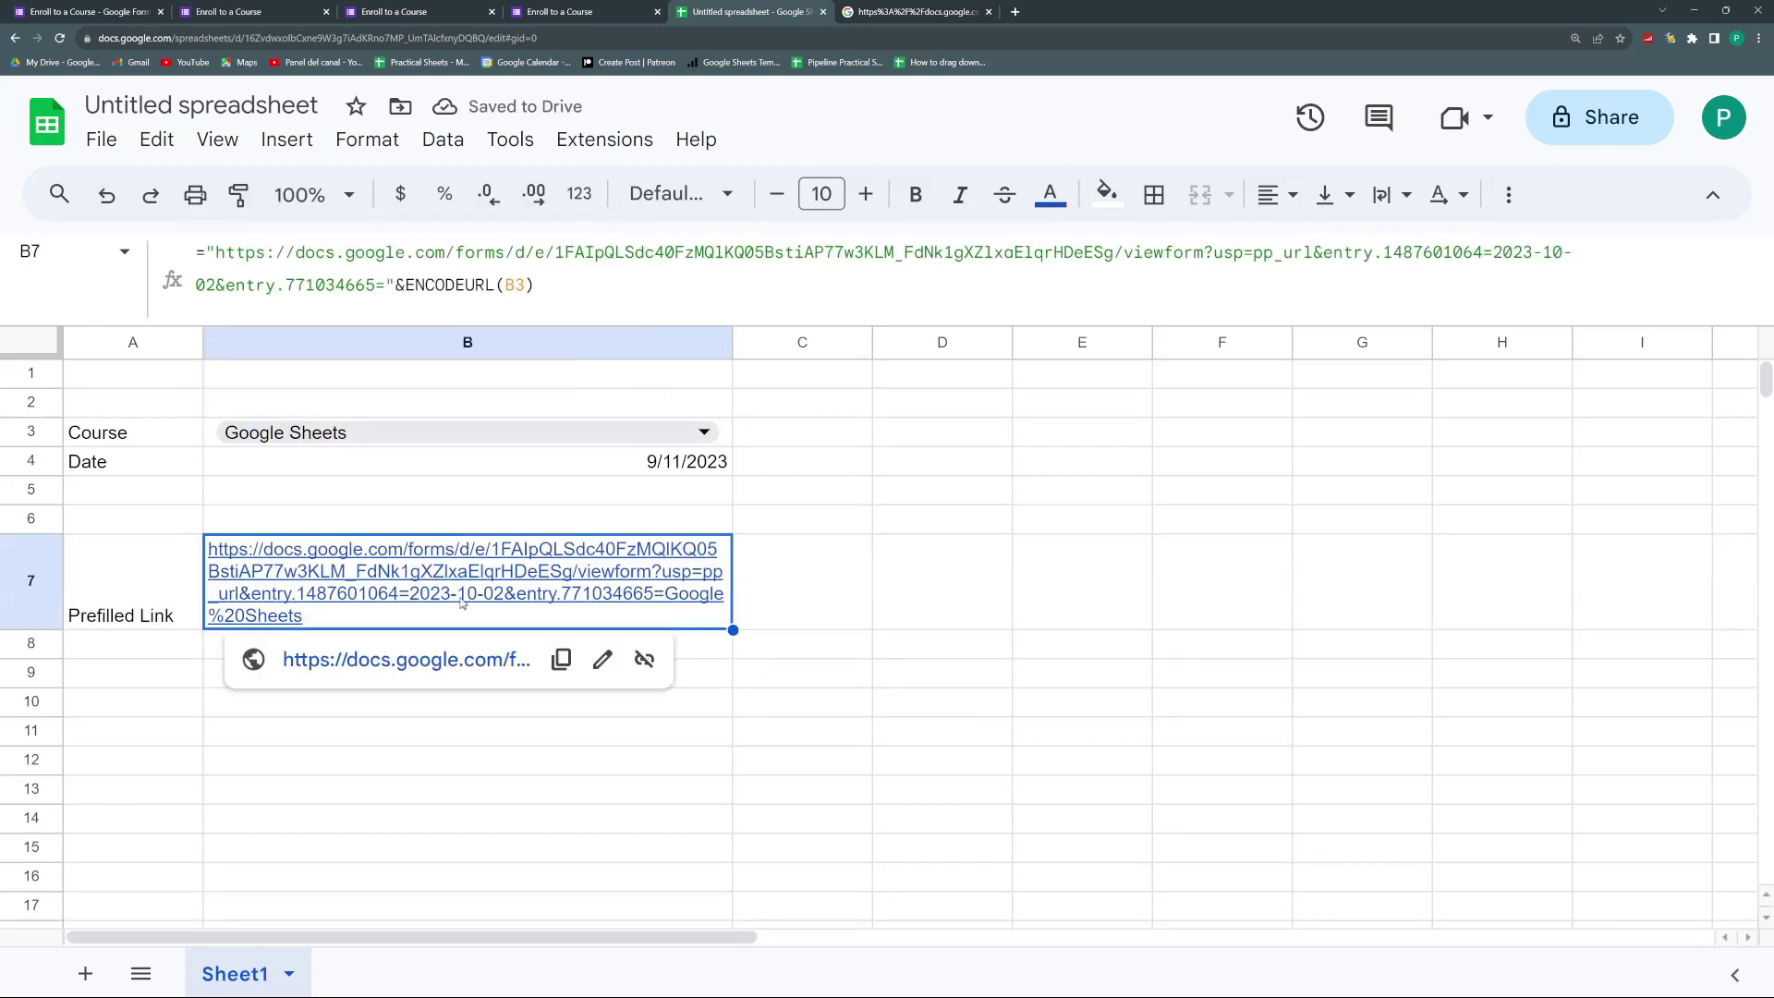
key("ctrl+c")
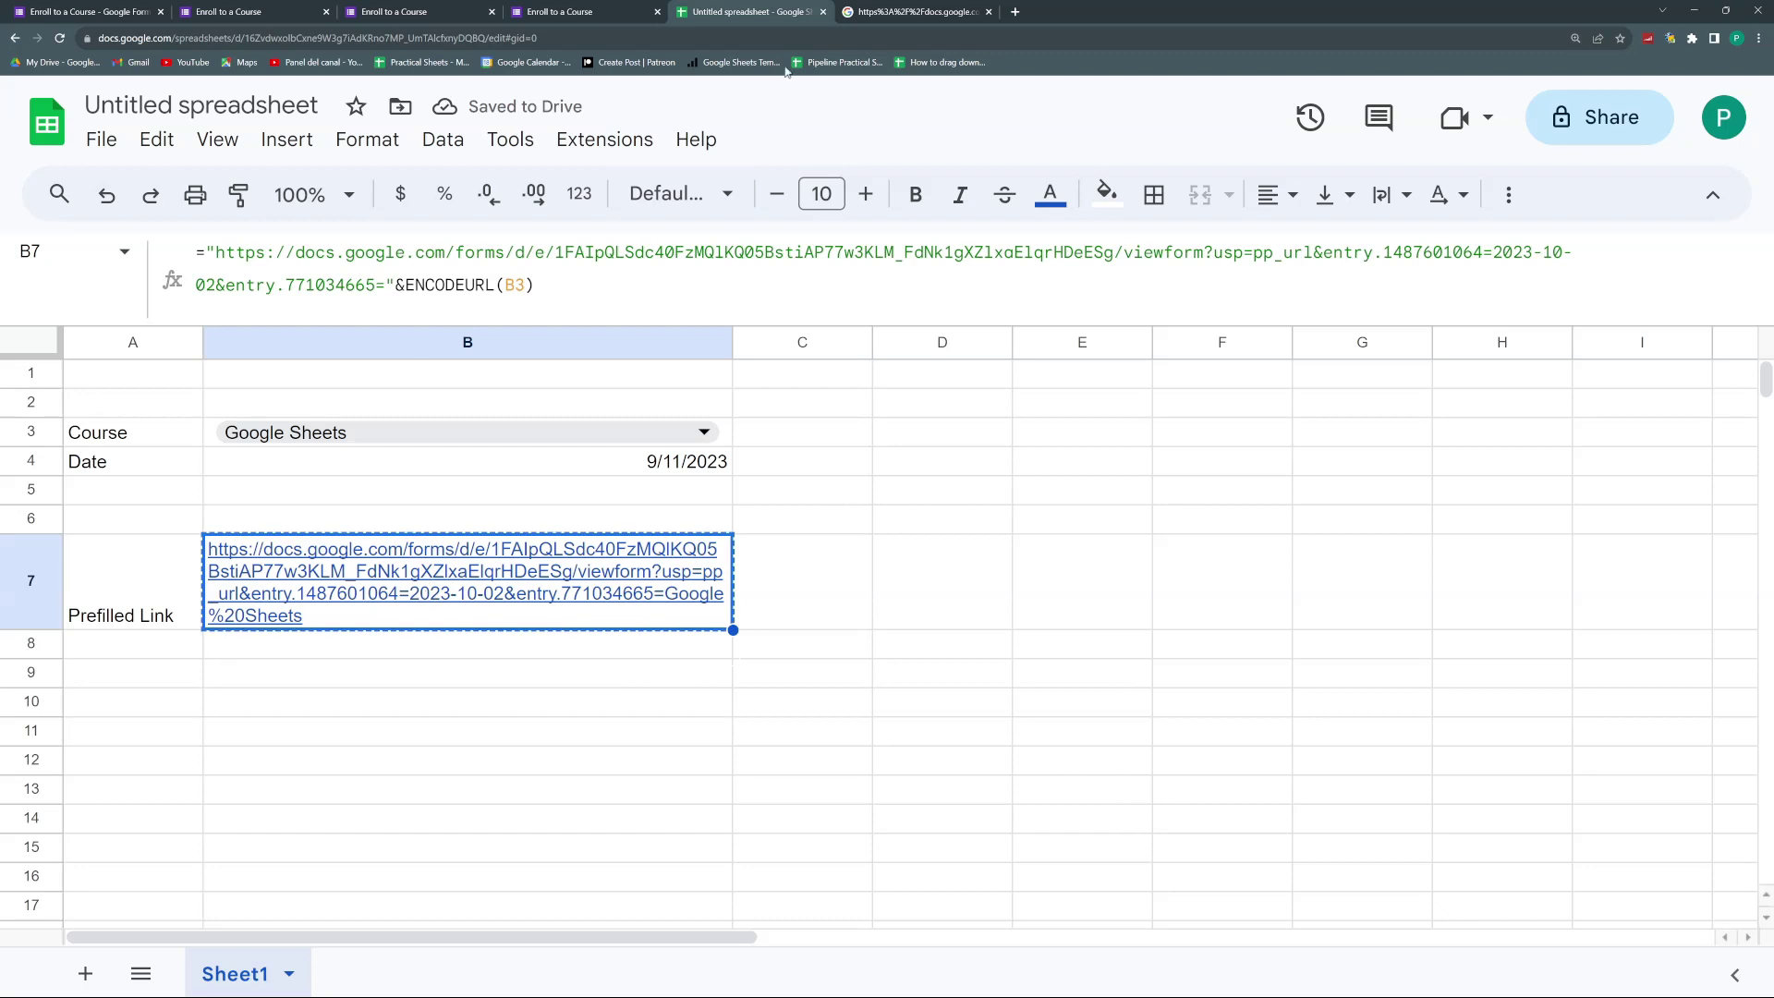
left_click(935, 18)
left_click(938, 38)
key("ctrl+v")
key("Return")
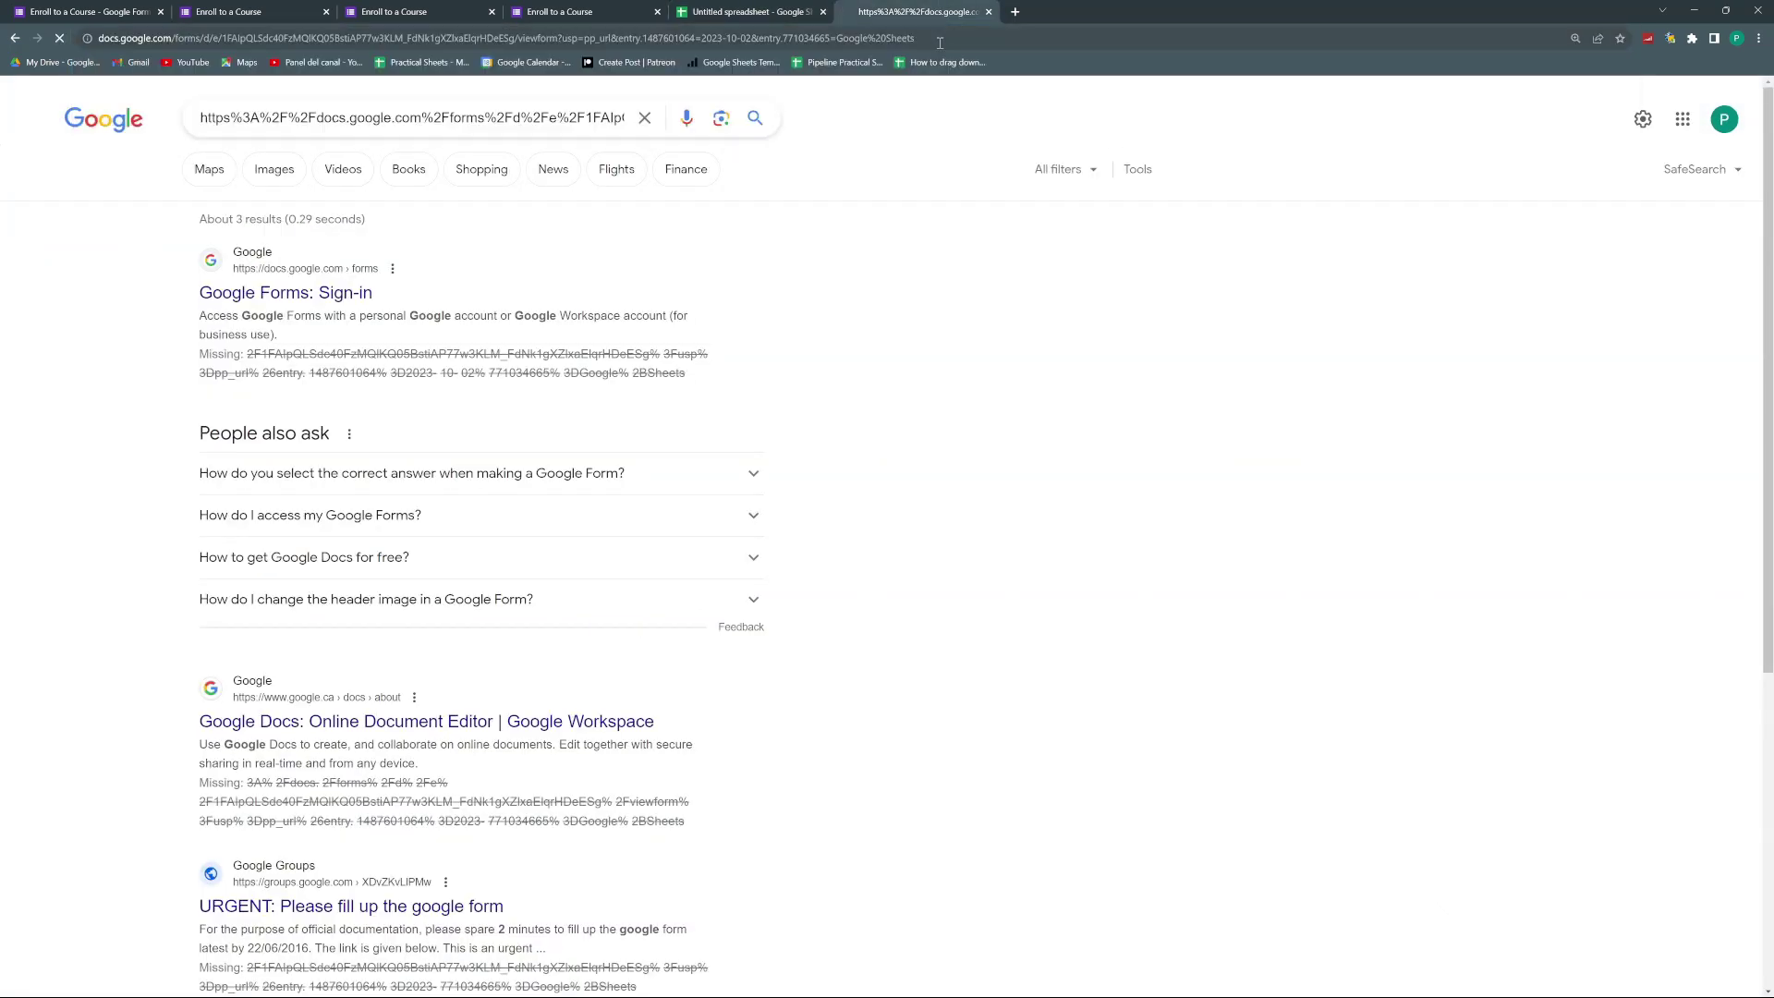
scroll(885, 327, "down", 6)
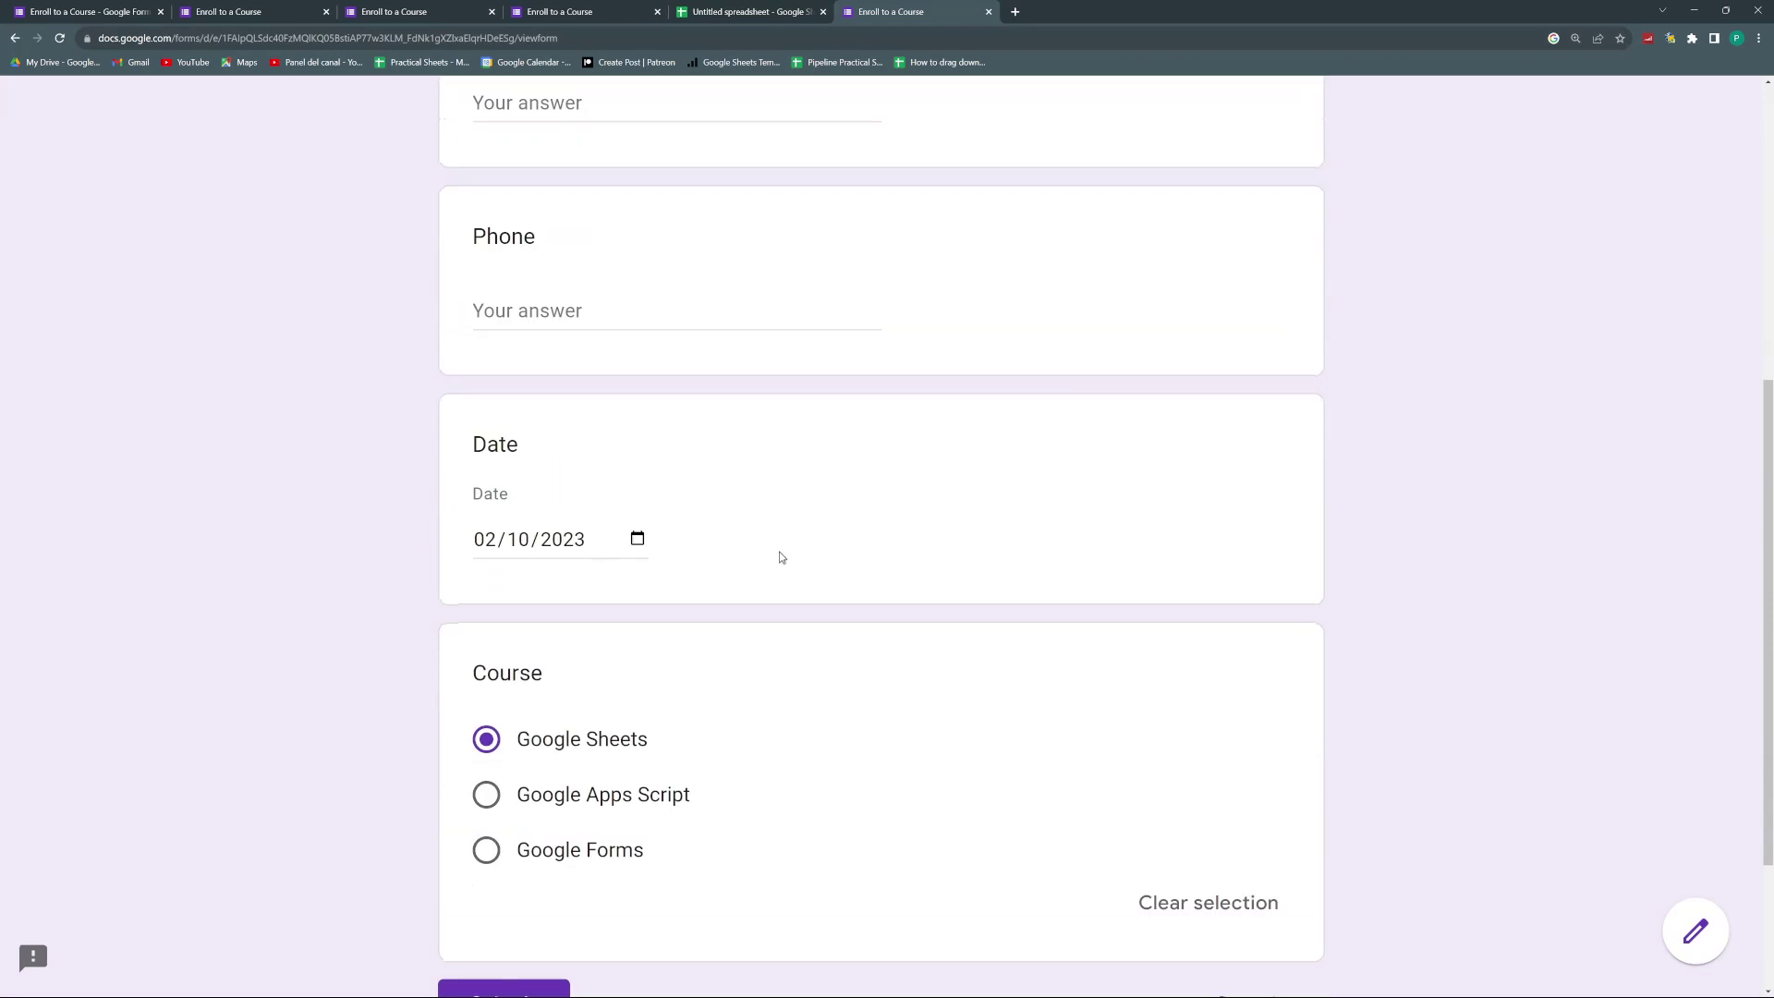
scroll(744, 554, "down", 2)
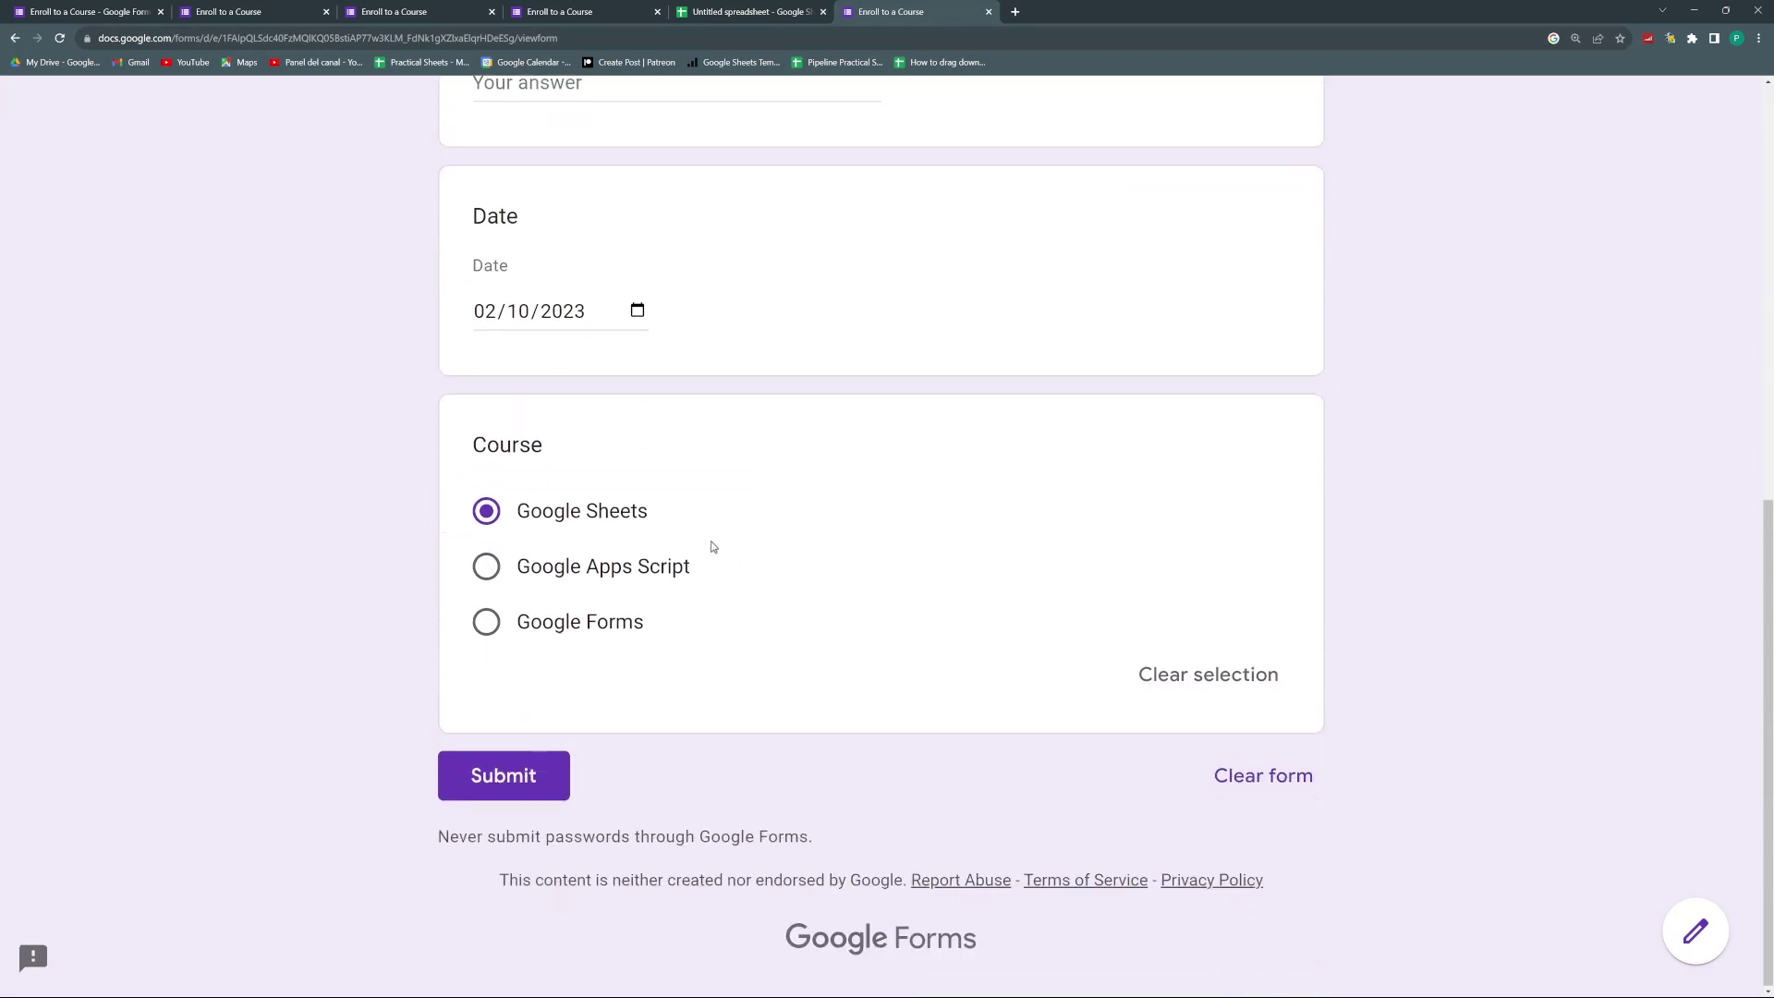
- Switch B3 to Google Apps Script and open B7's prefilled form link to verify
left_click(728, 9)
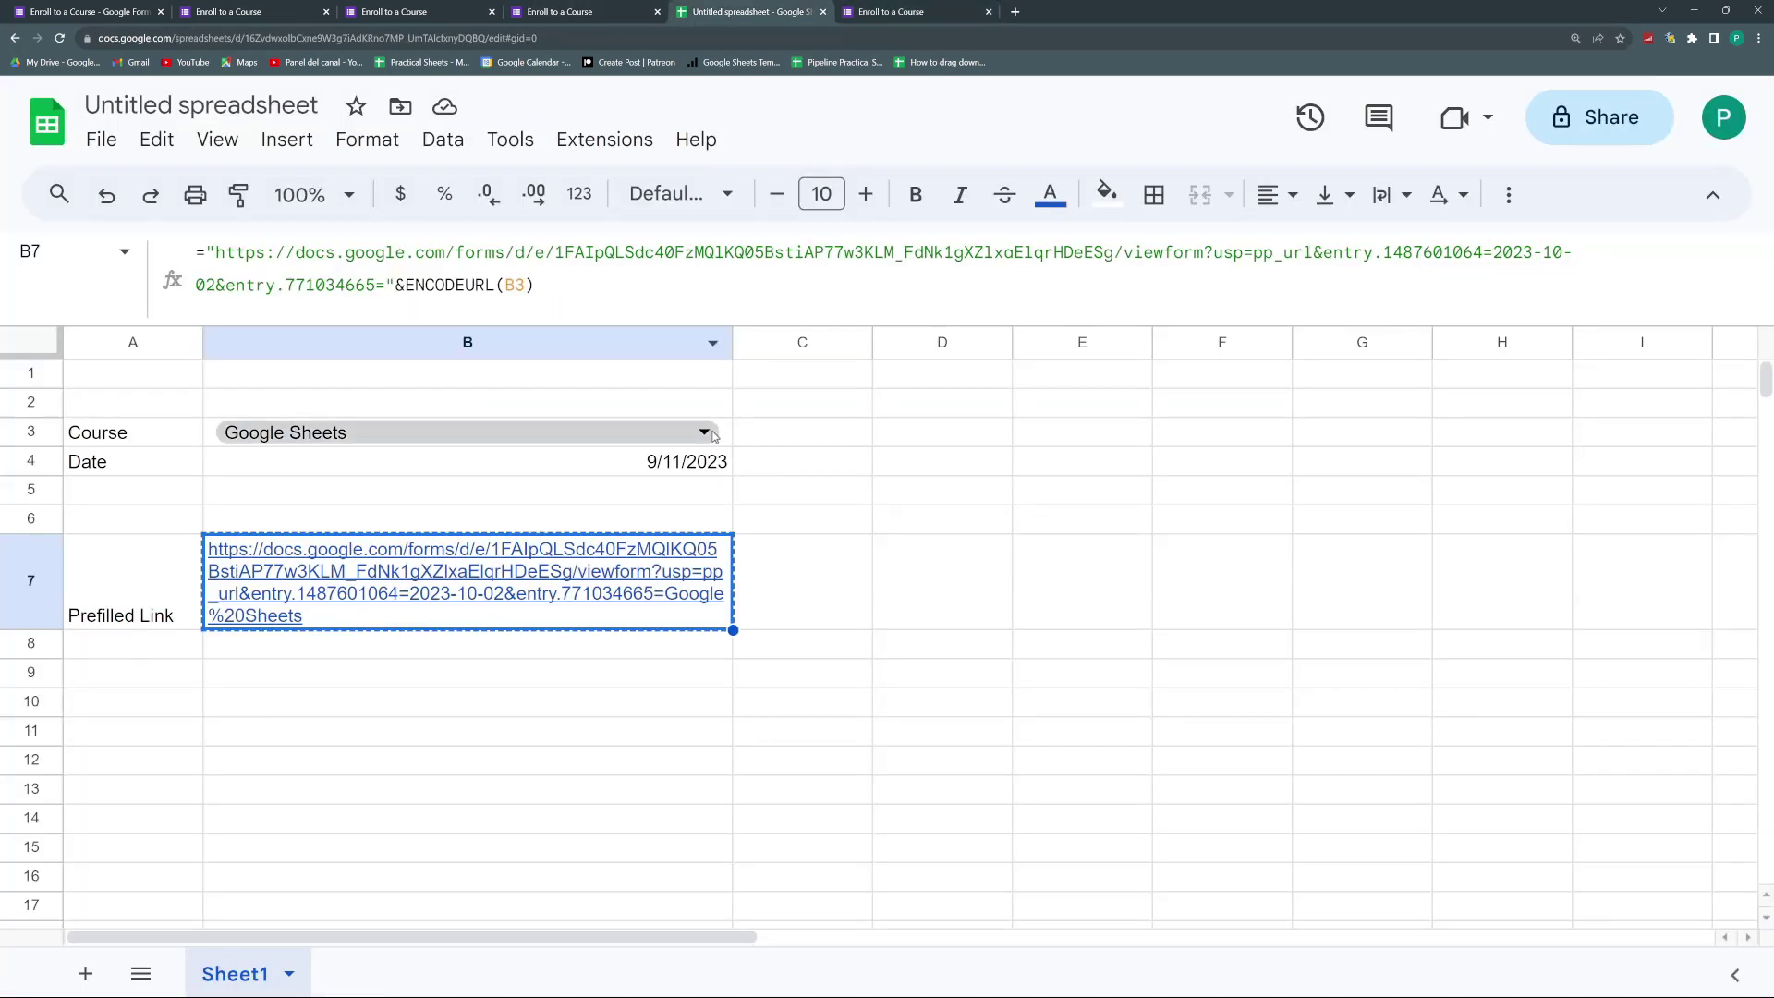
left_click(714, 434)
left_click(518, 534)
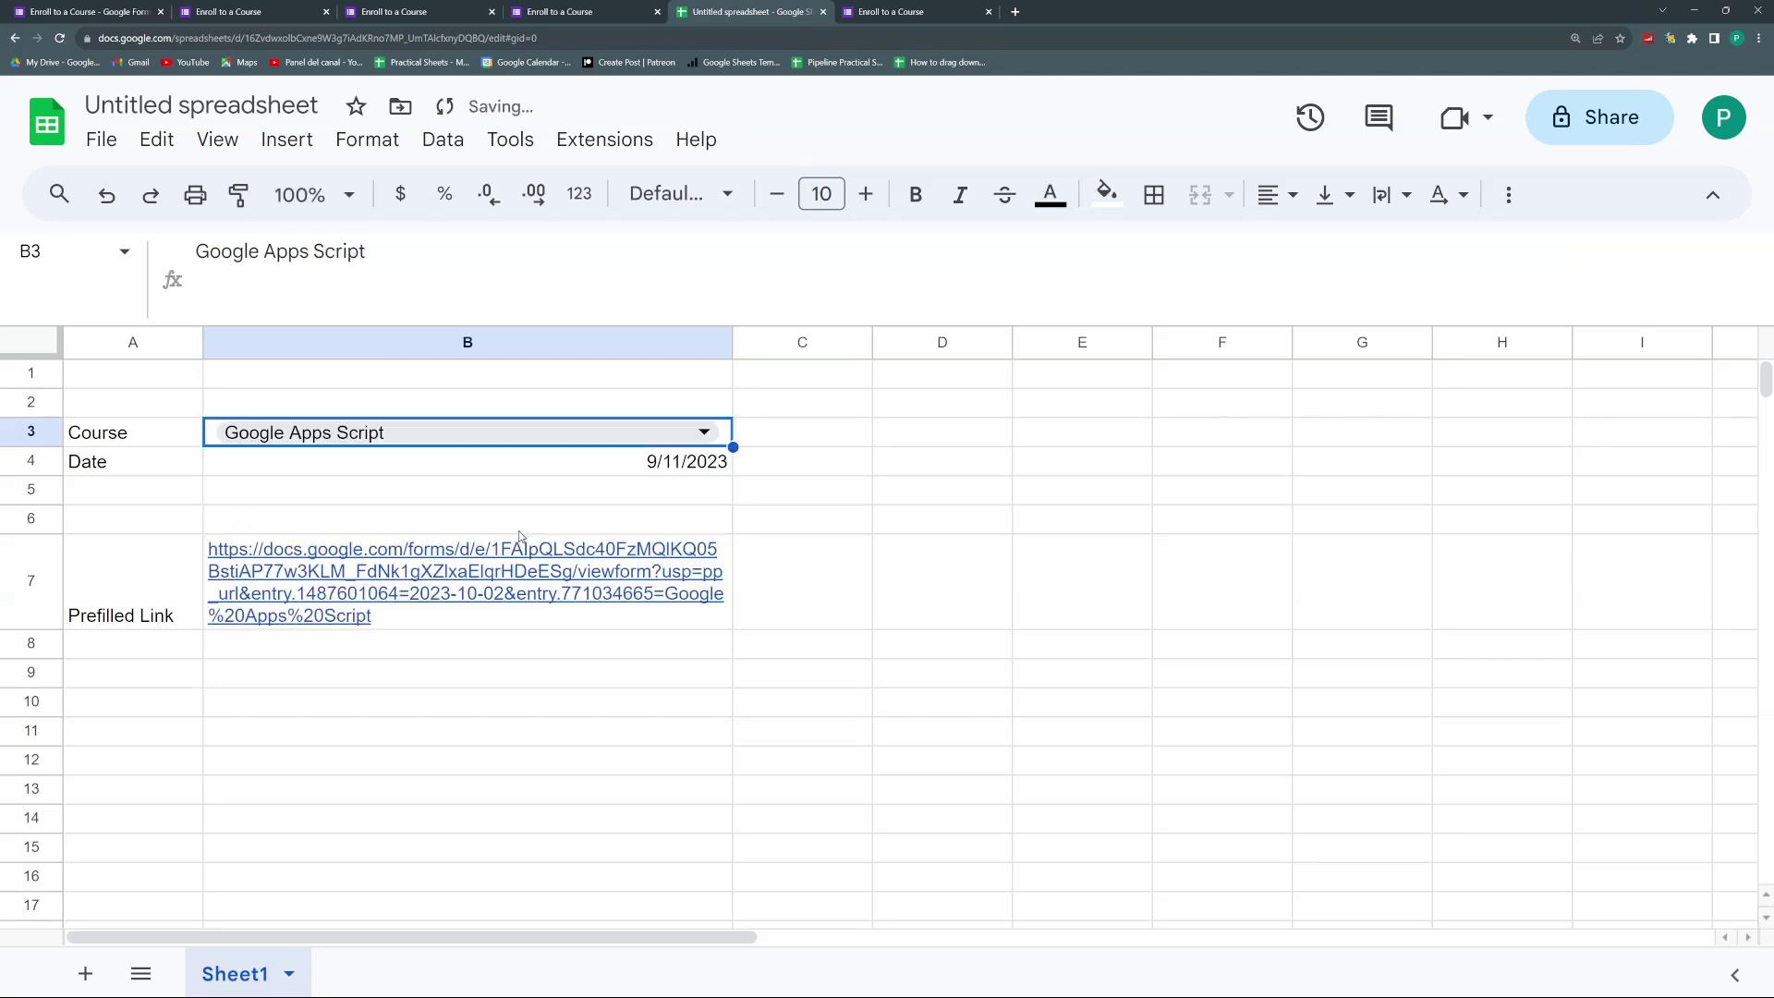
left_click(549, 576)
left_click(466, 662)
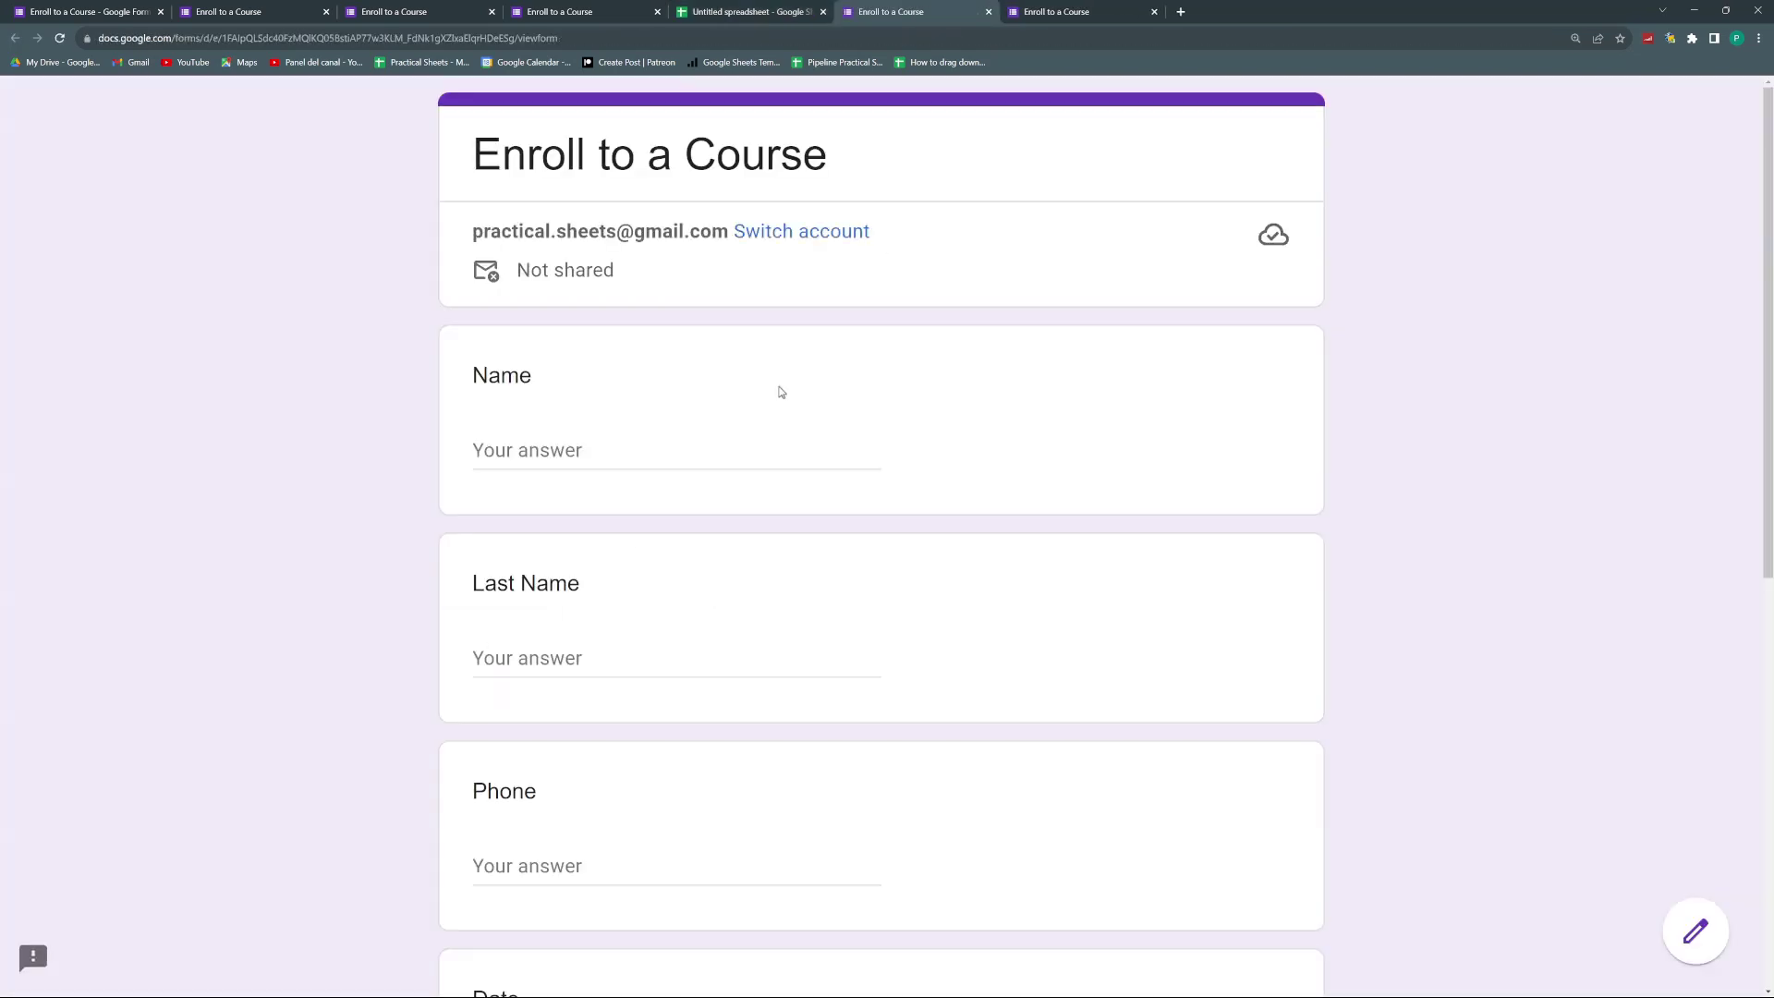
scroll(782, 405, "down", 8)
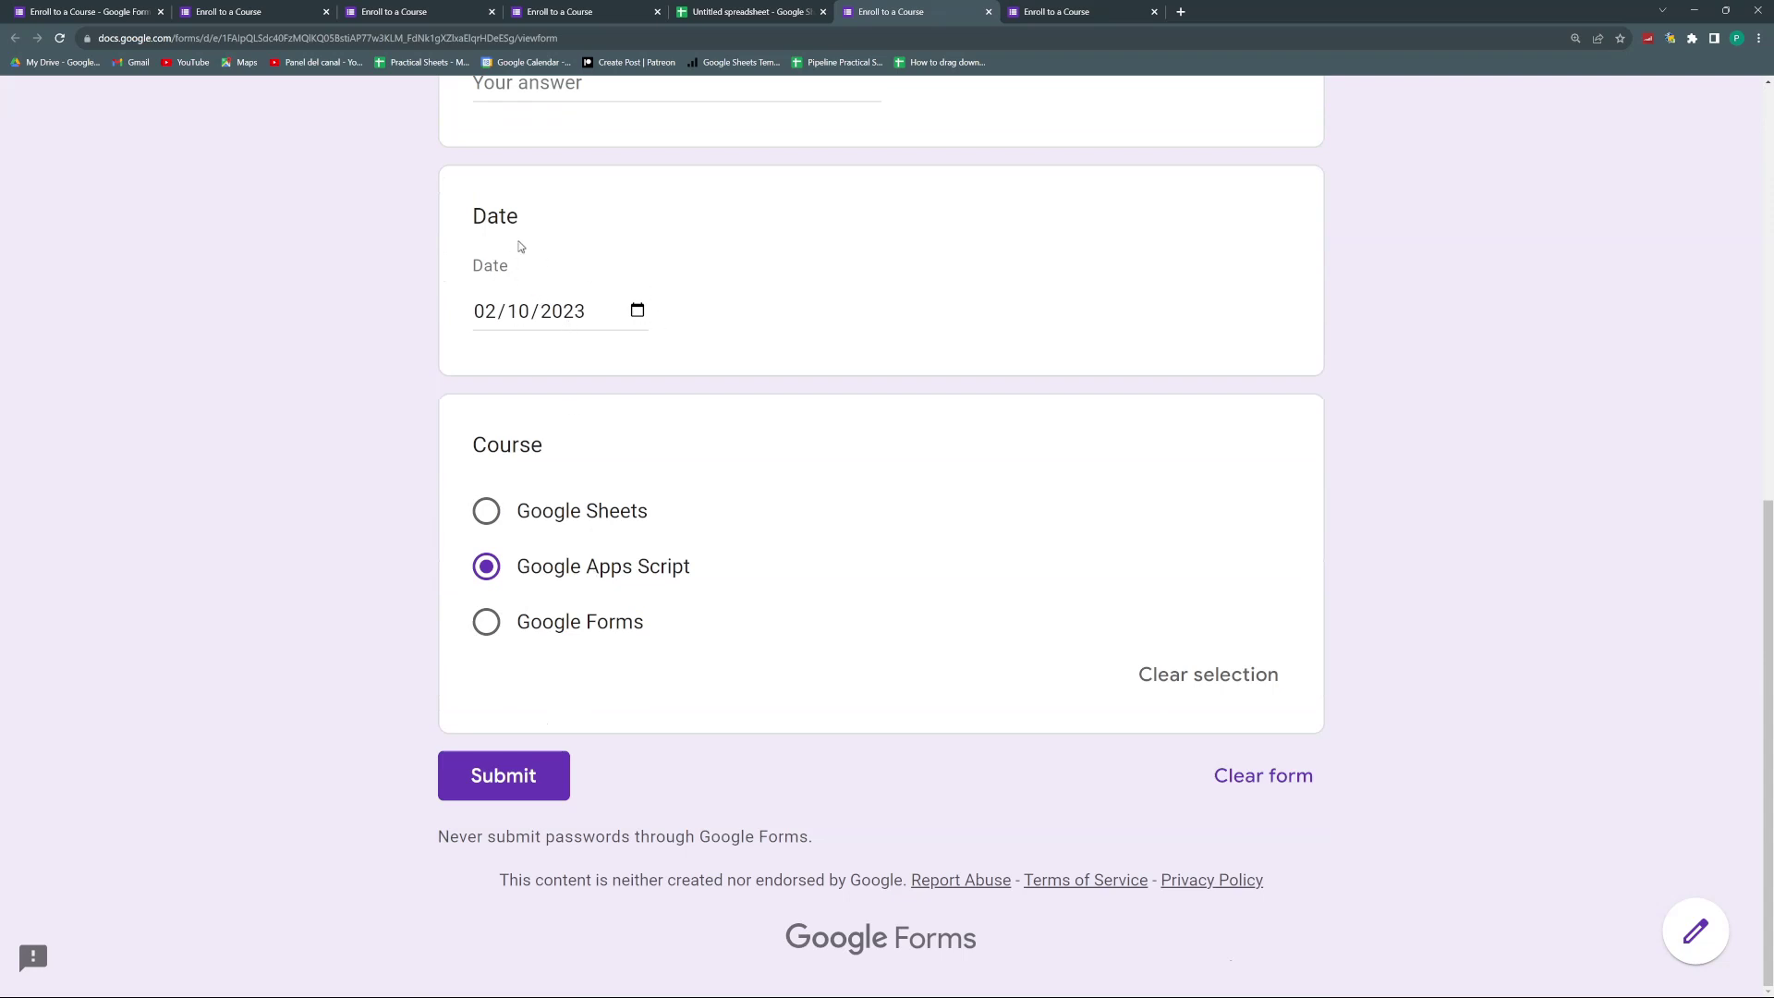
- Replace the hard-coded 2023-10-02 in B7's formula with "&" and commit it
left_click(730, 16)
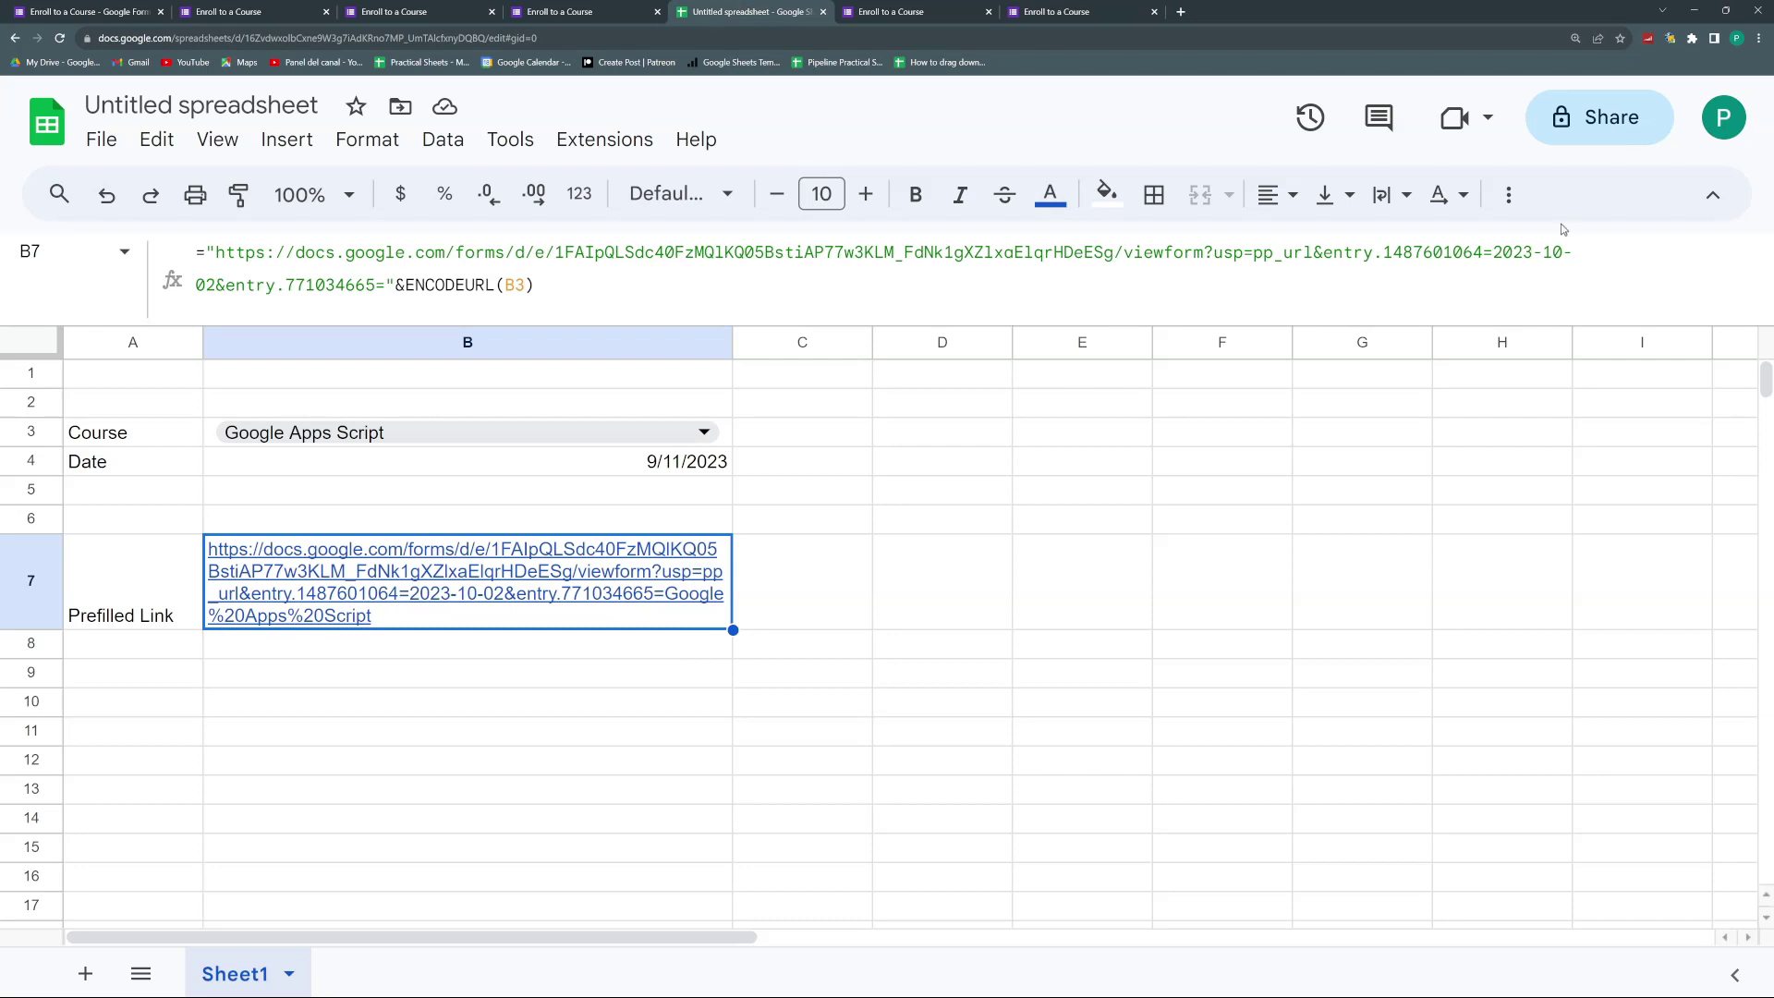
left_click_drag(1493, 254, 216, 286)
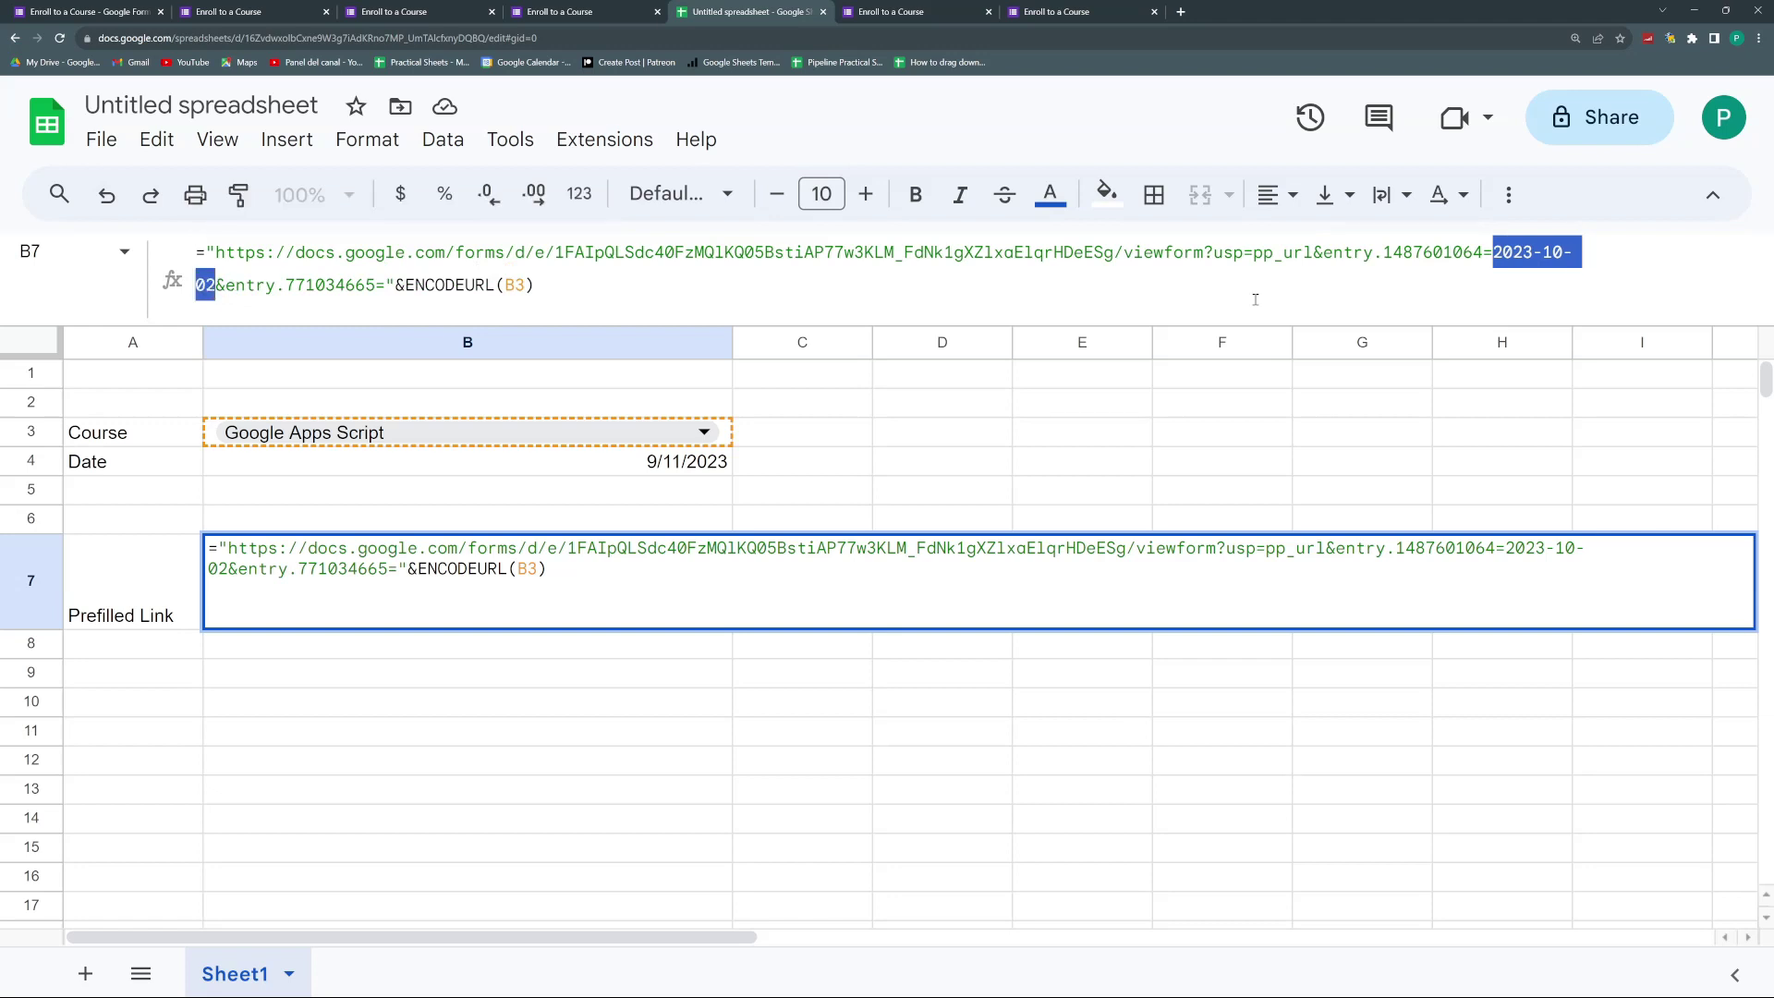
type("\"&")
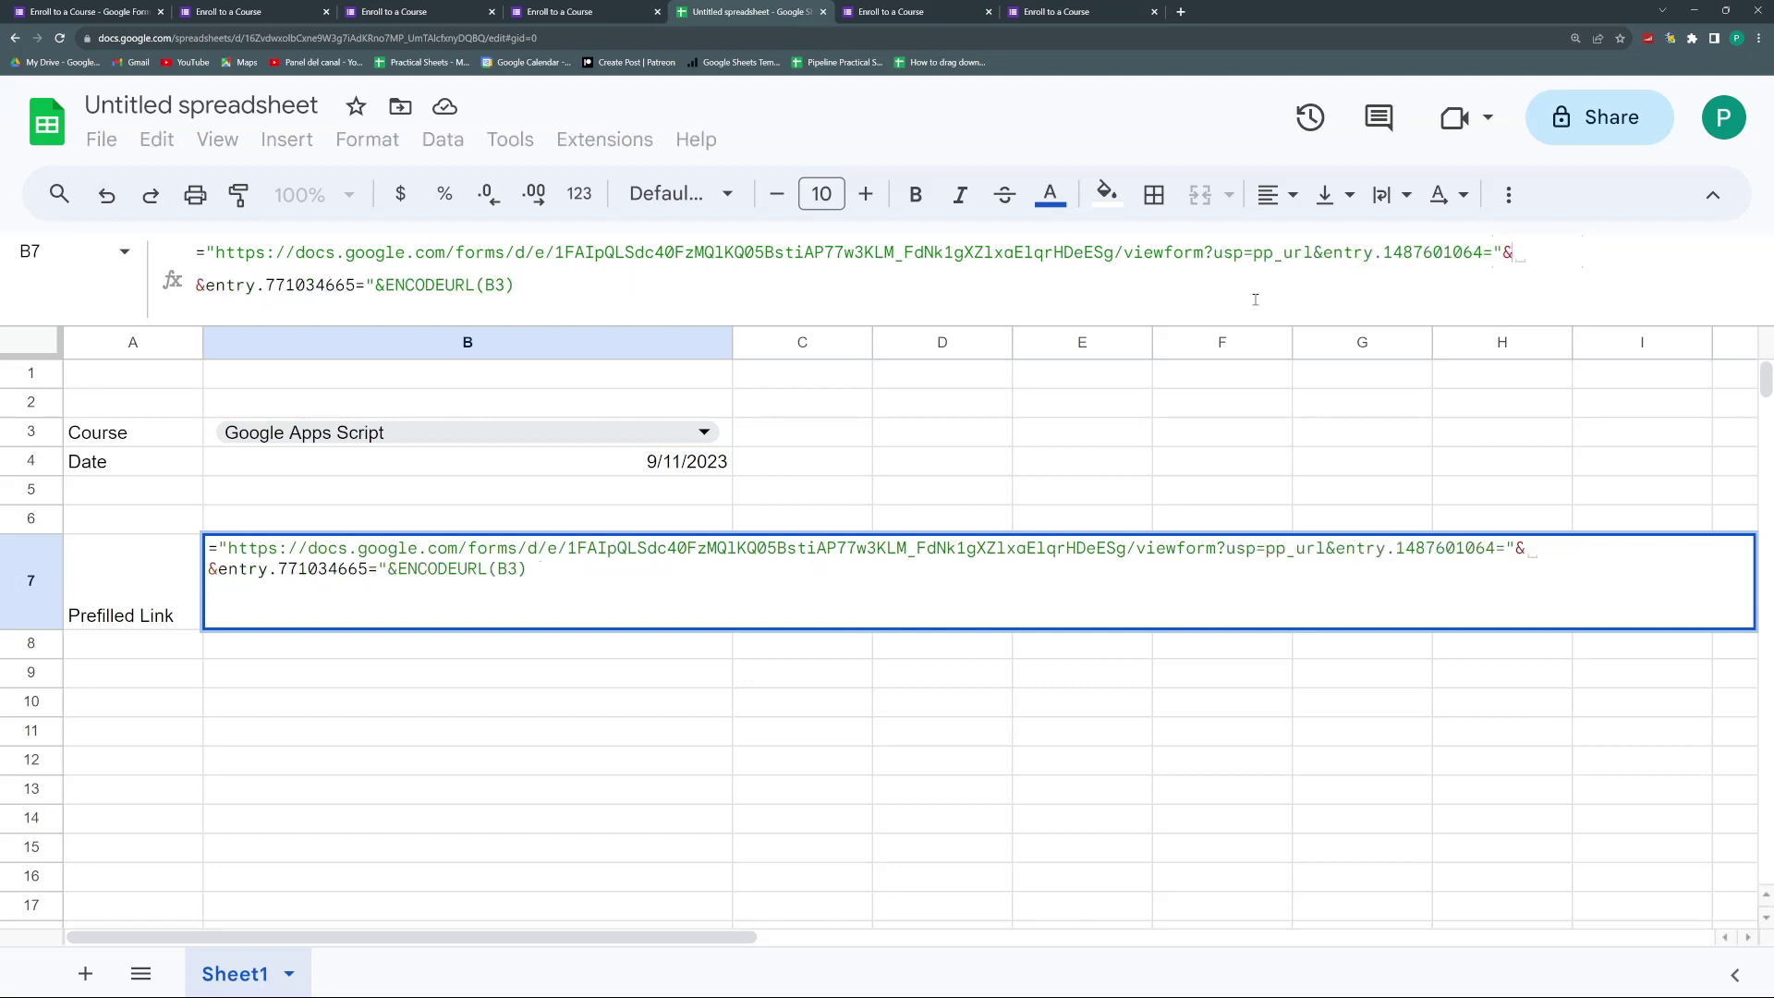
type("\"")
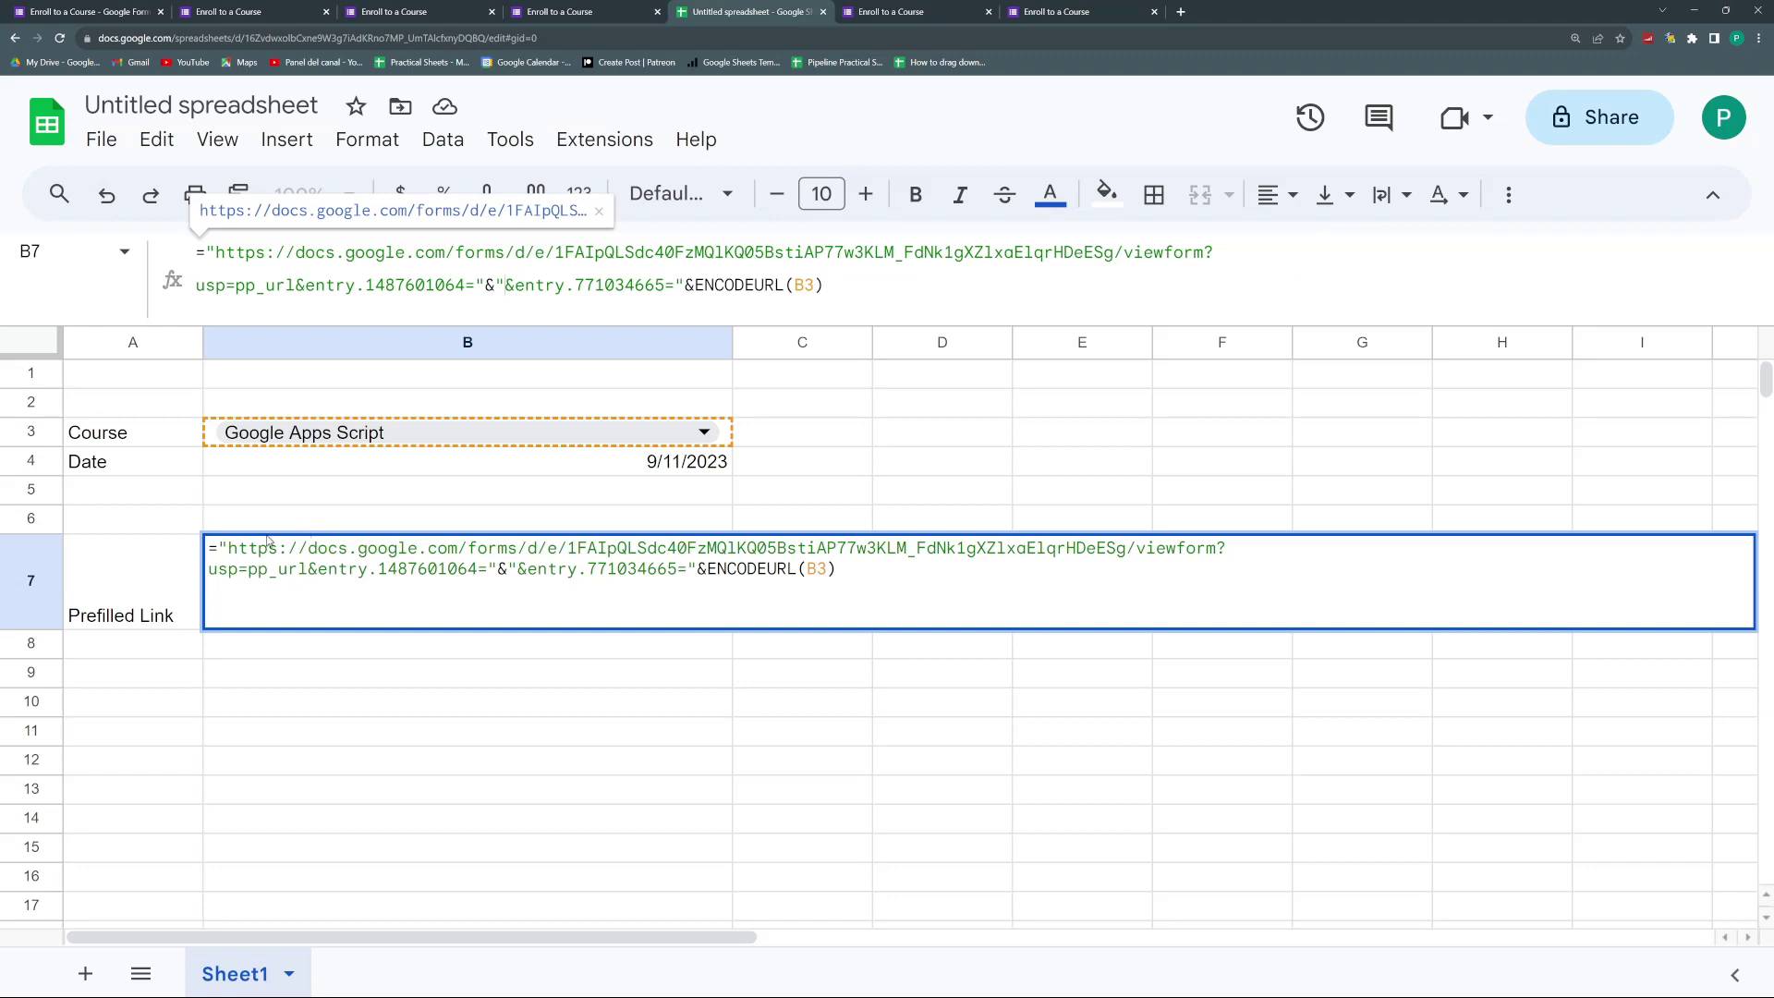
left_click_drag(213, 551, 698, 568)
key("Return")
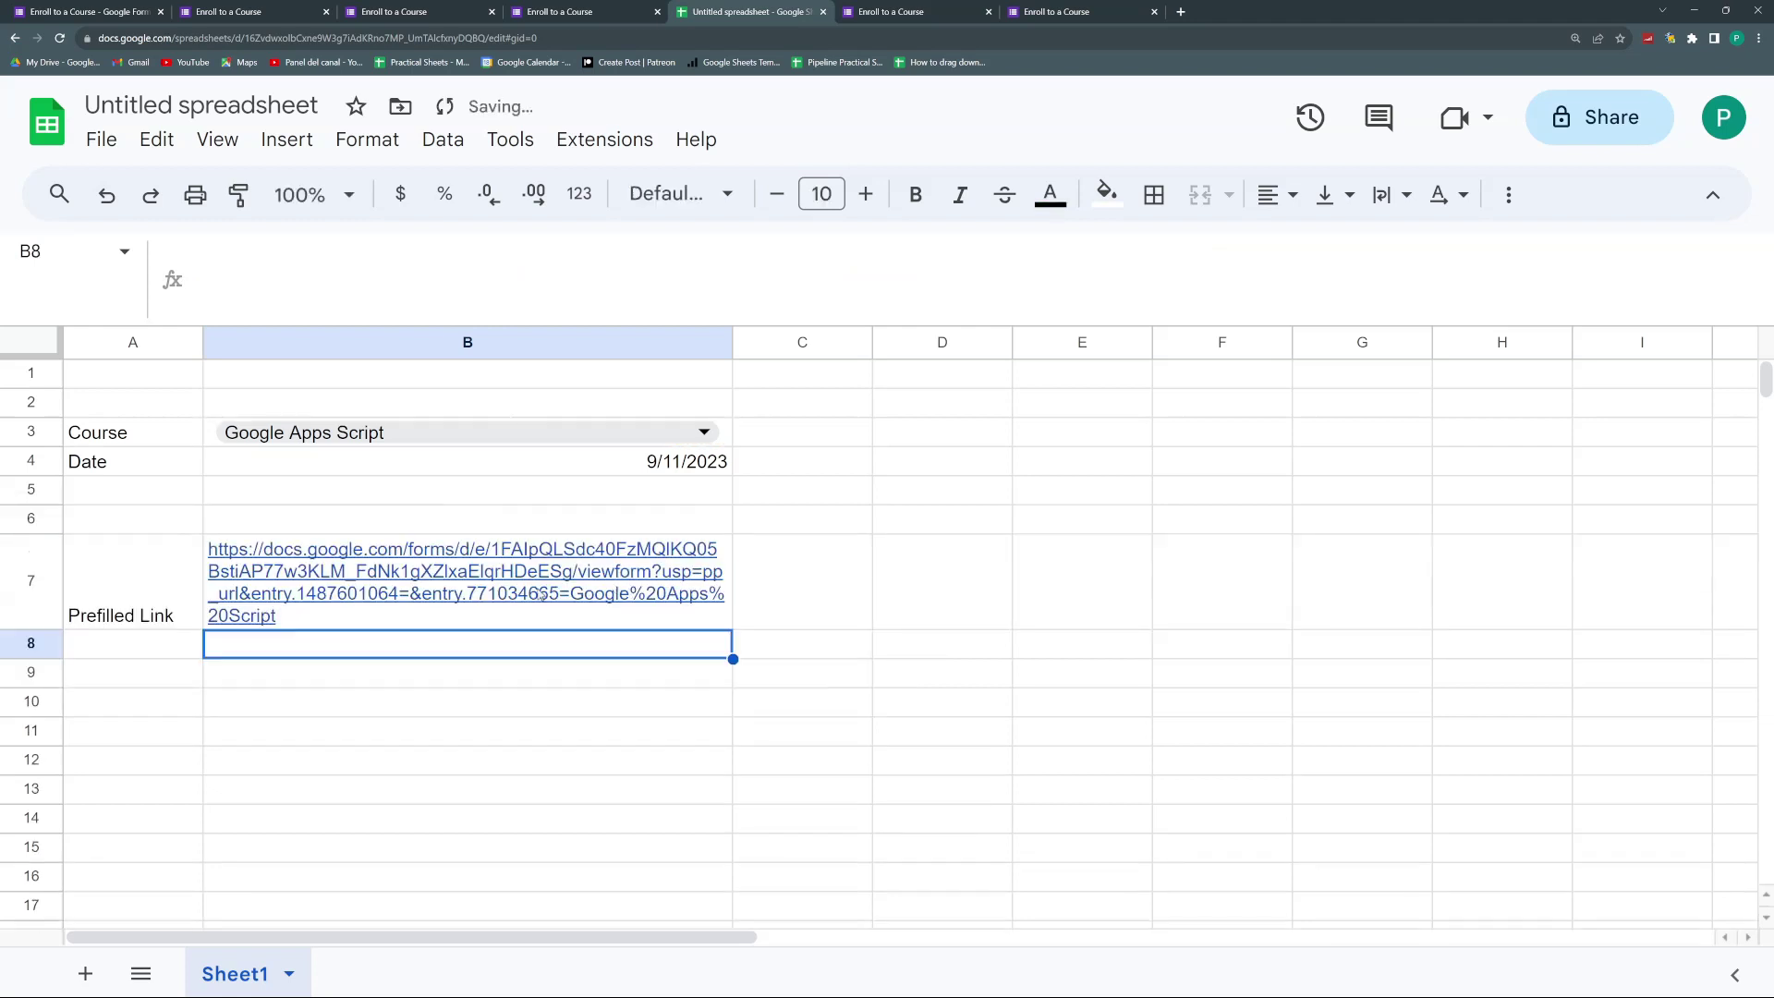
- Insert B4 into the empty date slot of B7's formula, producing 45180 in the link
left_click(381, 592)
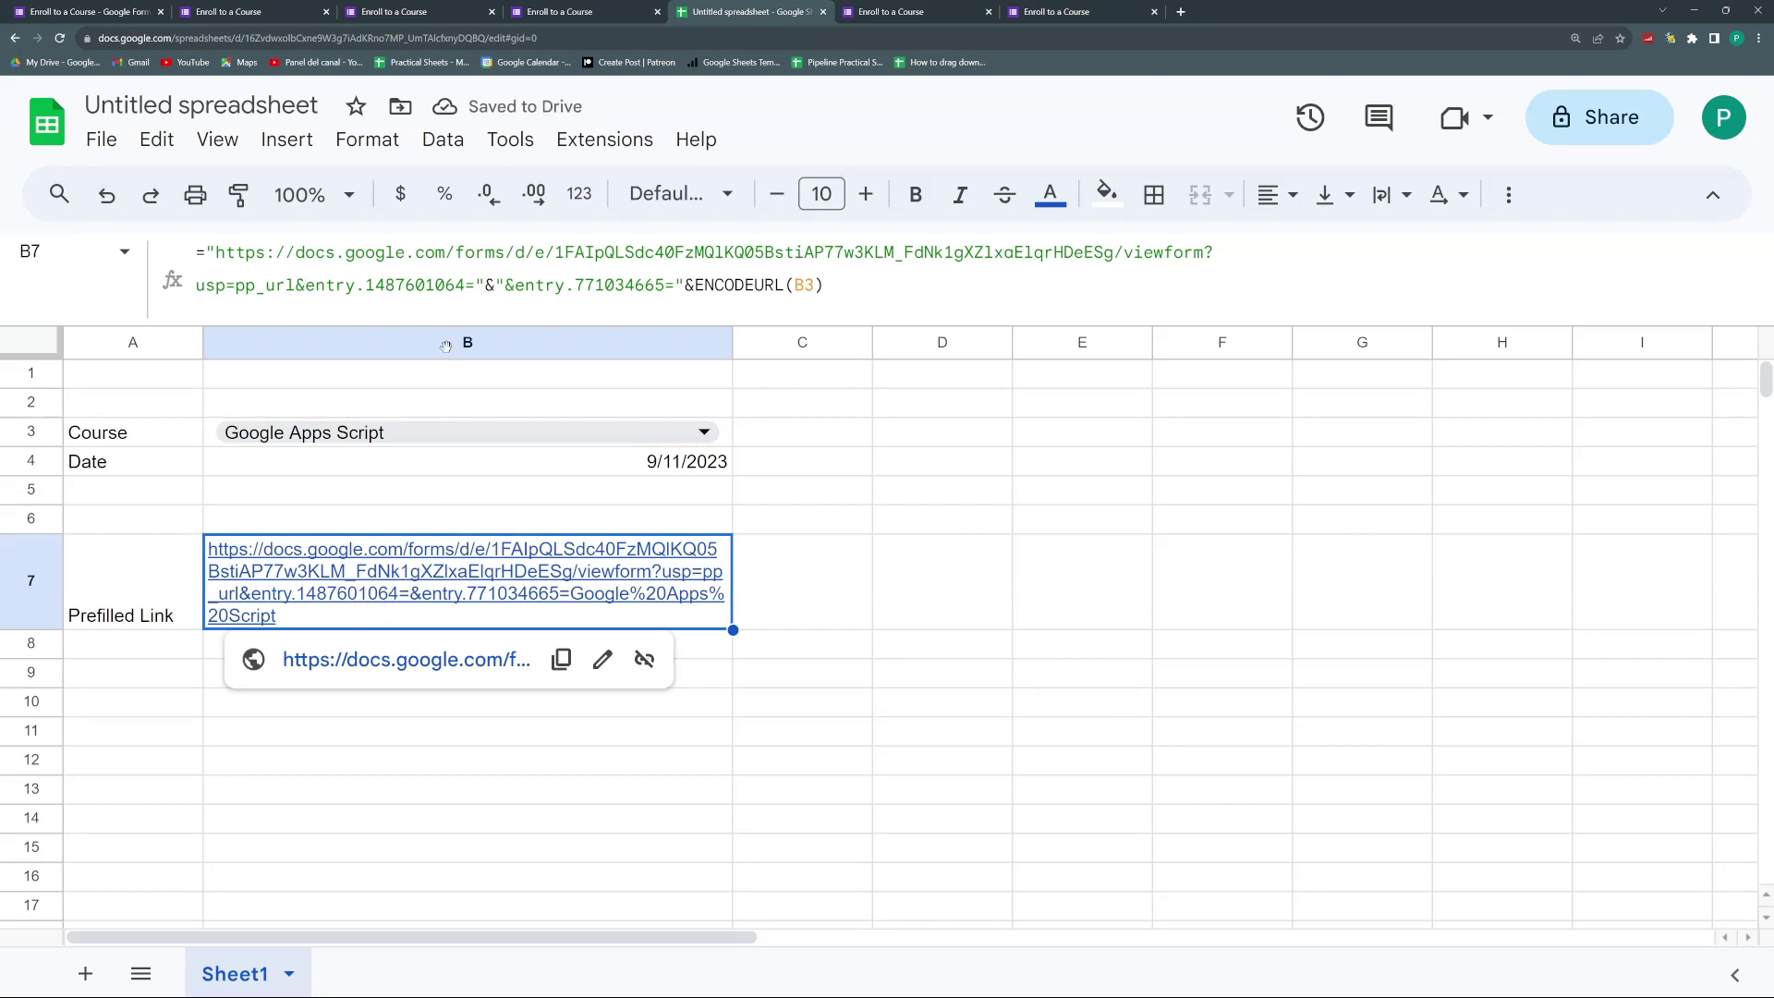
left_click(497, 284)
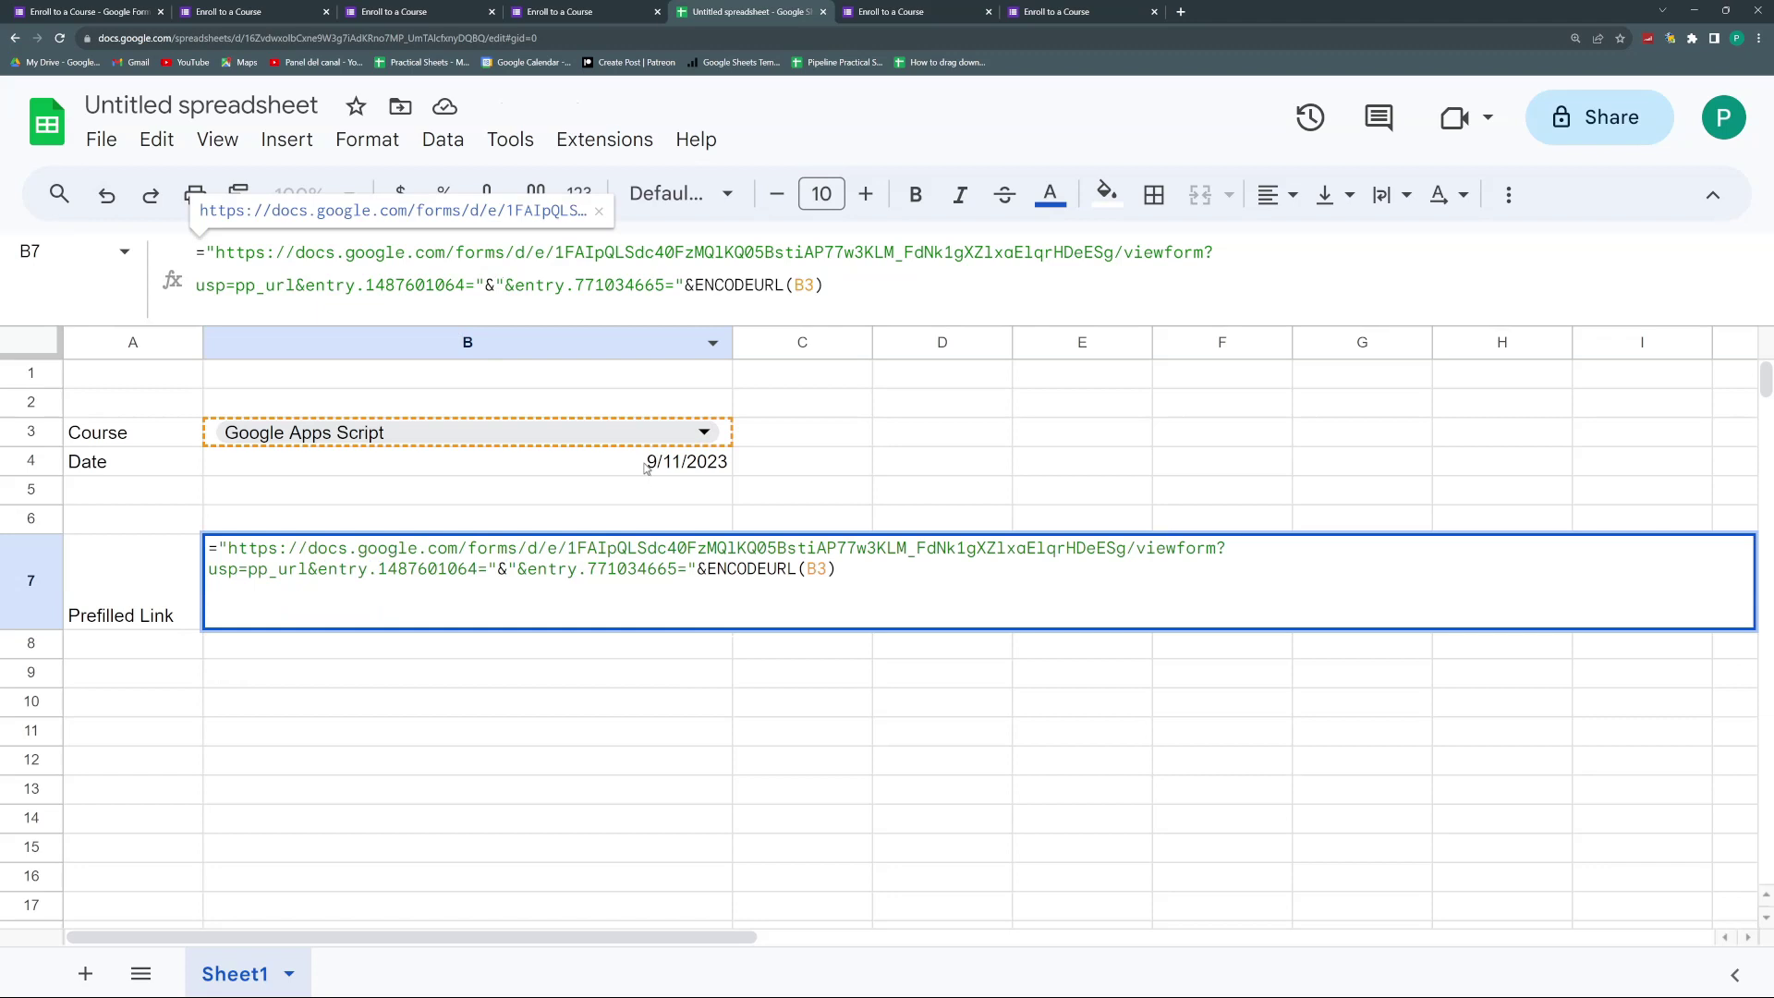
left_click(645, 464)
type("&B4")
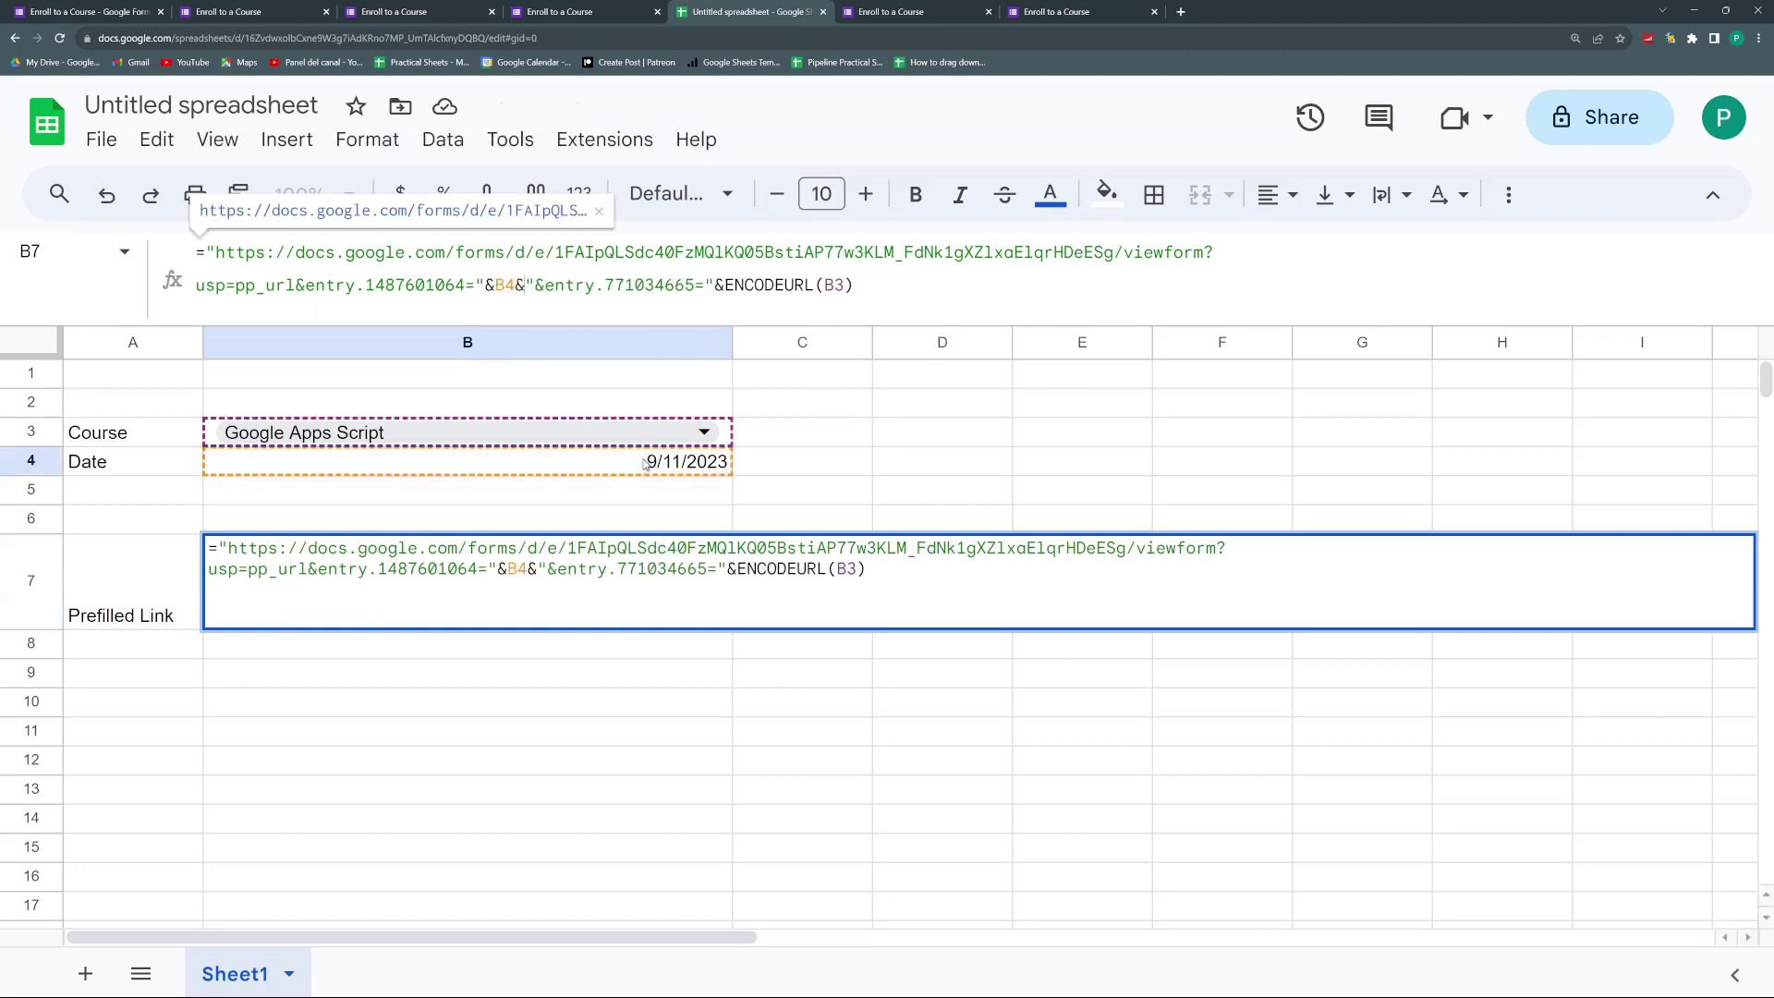
key("Return")
left_click(326, 599)
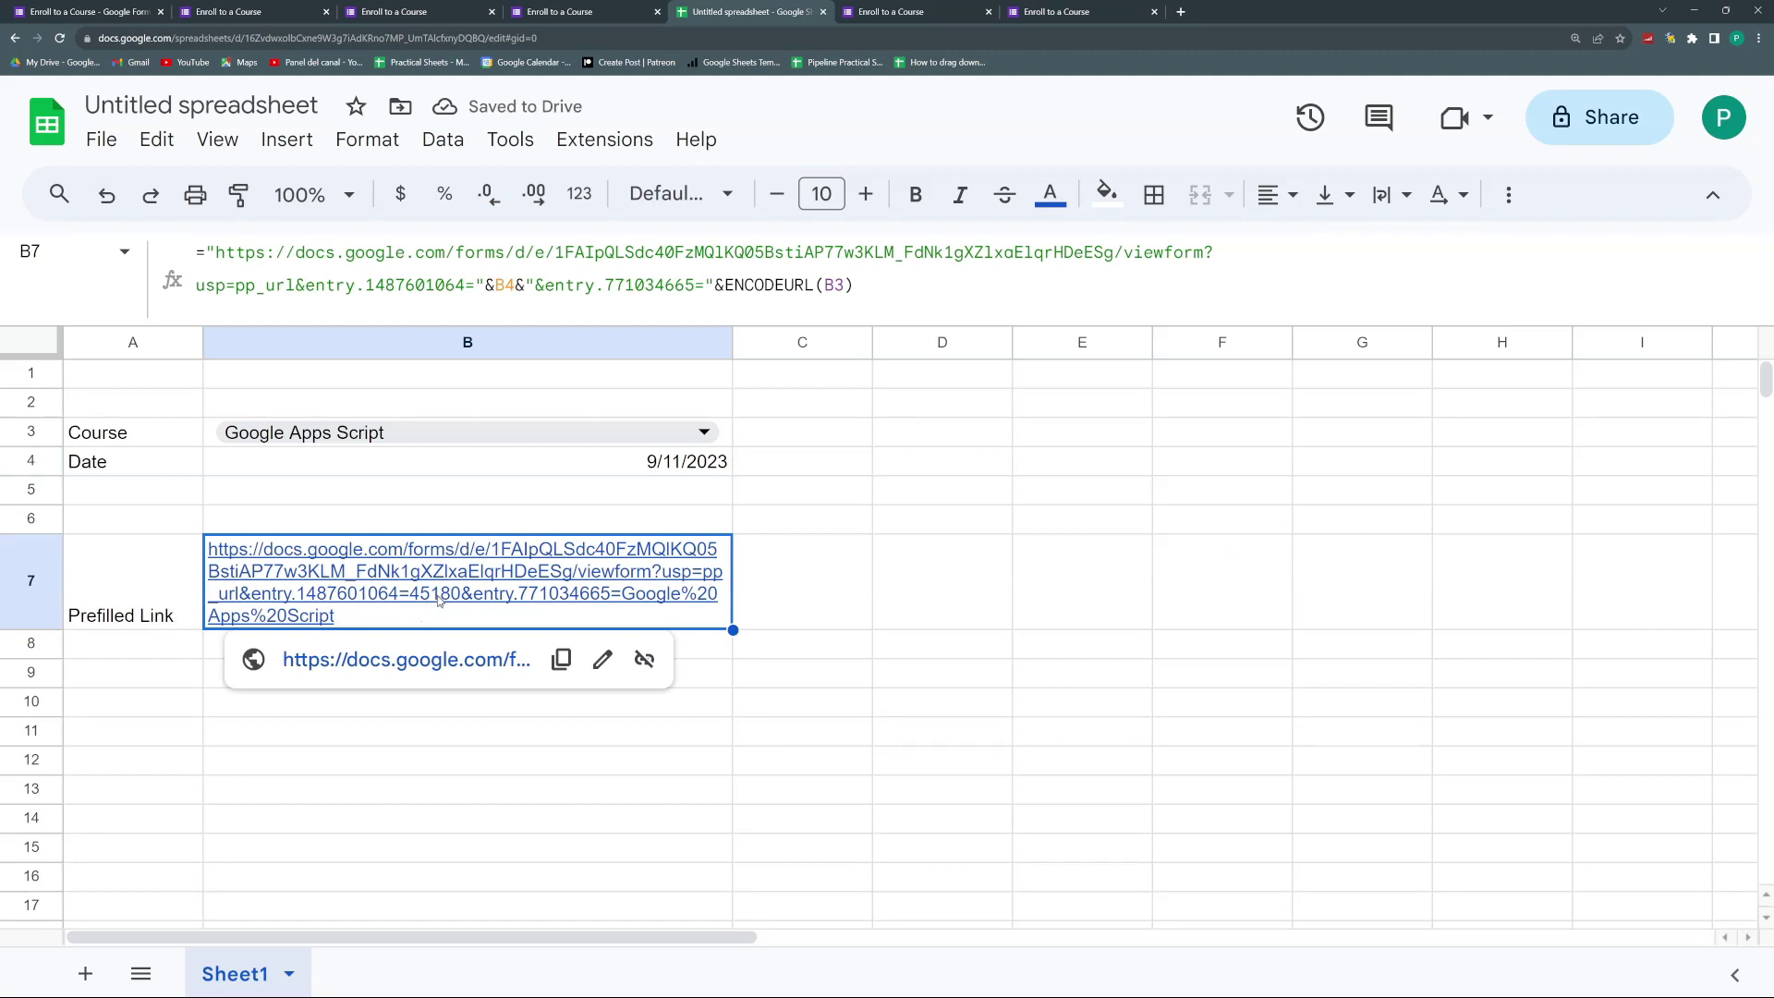
left_click(677, 463)
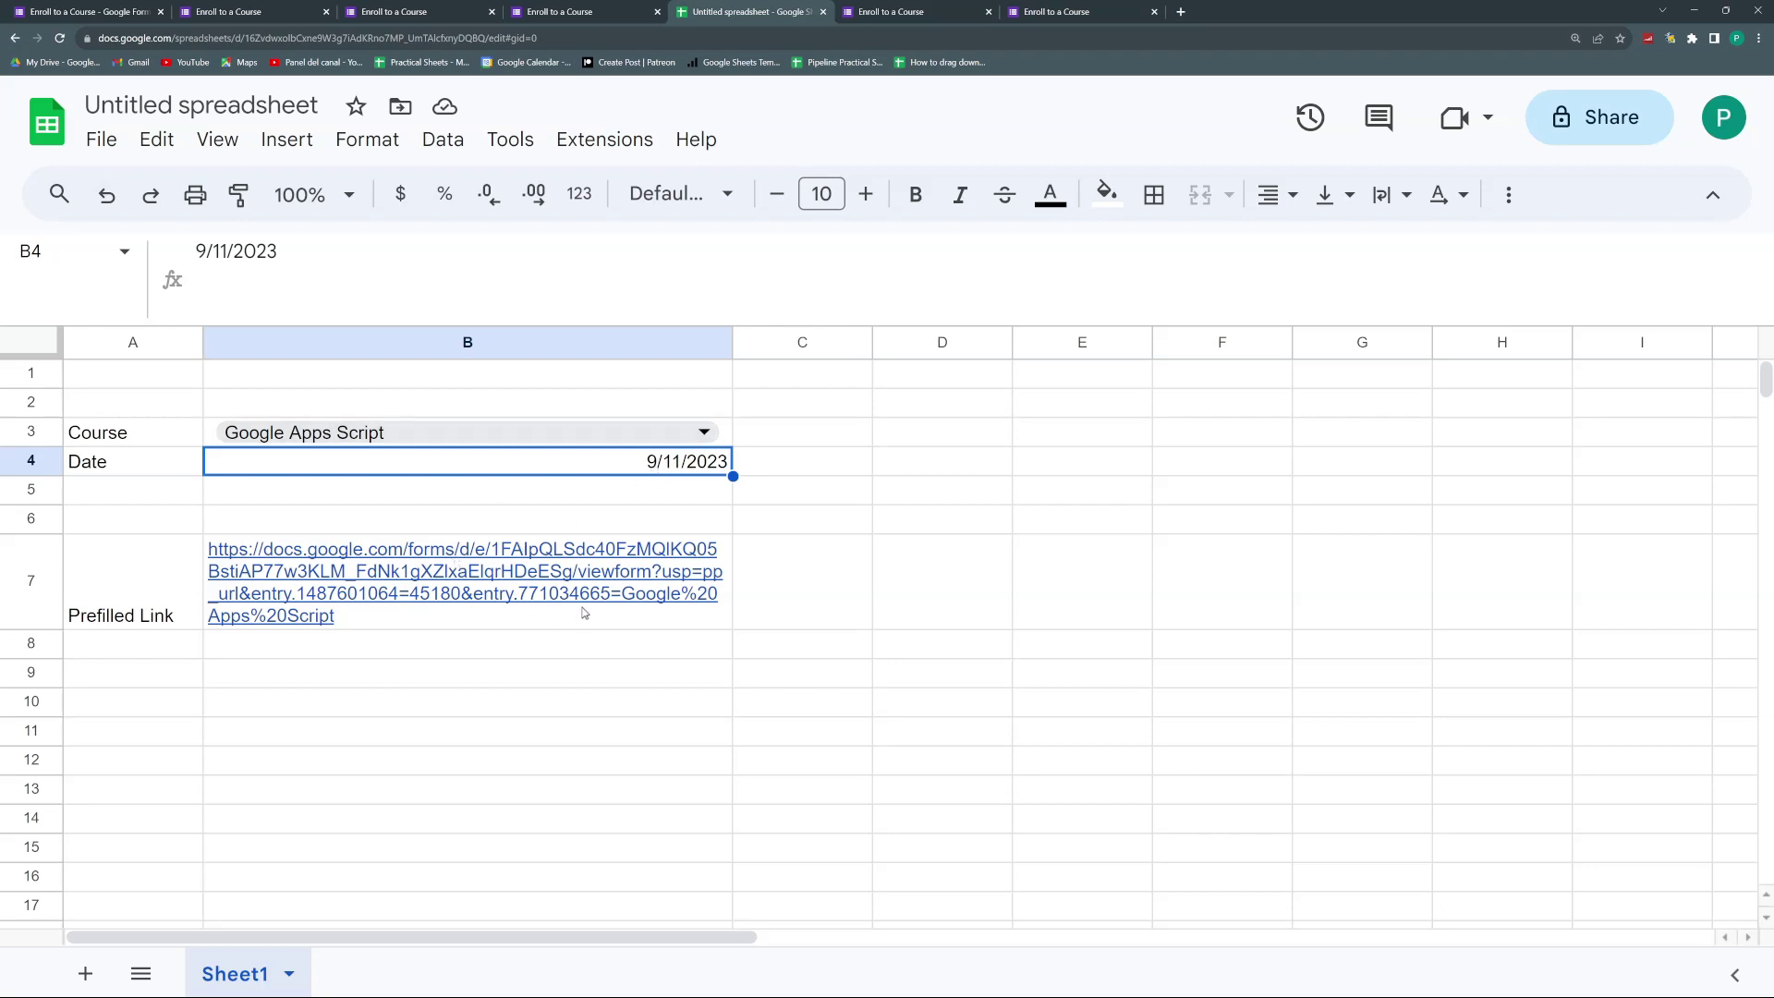
- Paste the original prefilled form URL into B10 and compare its date part with B7
left_click(323, 709)
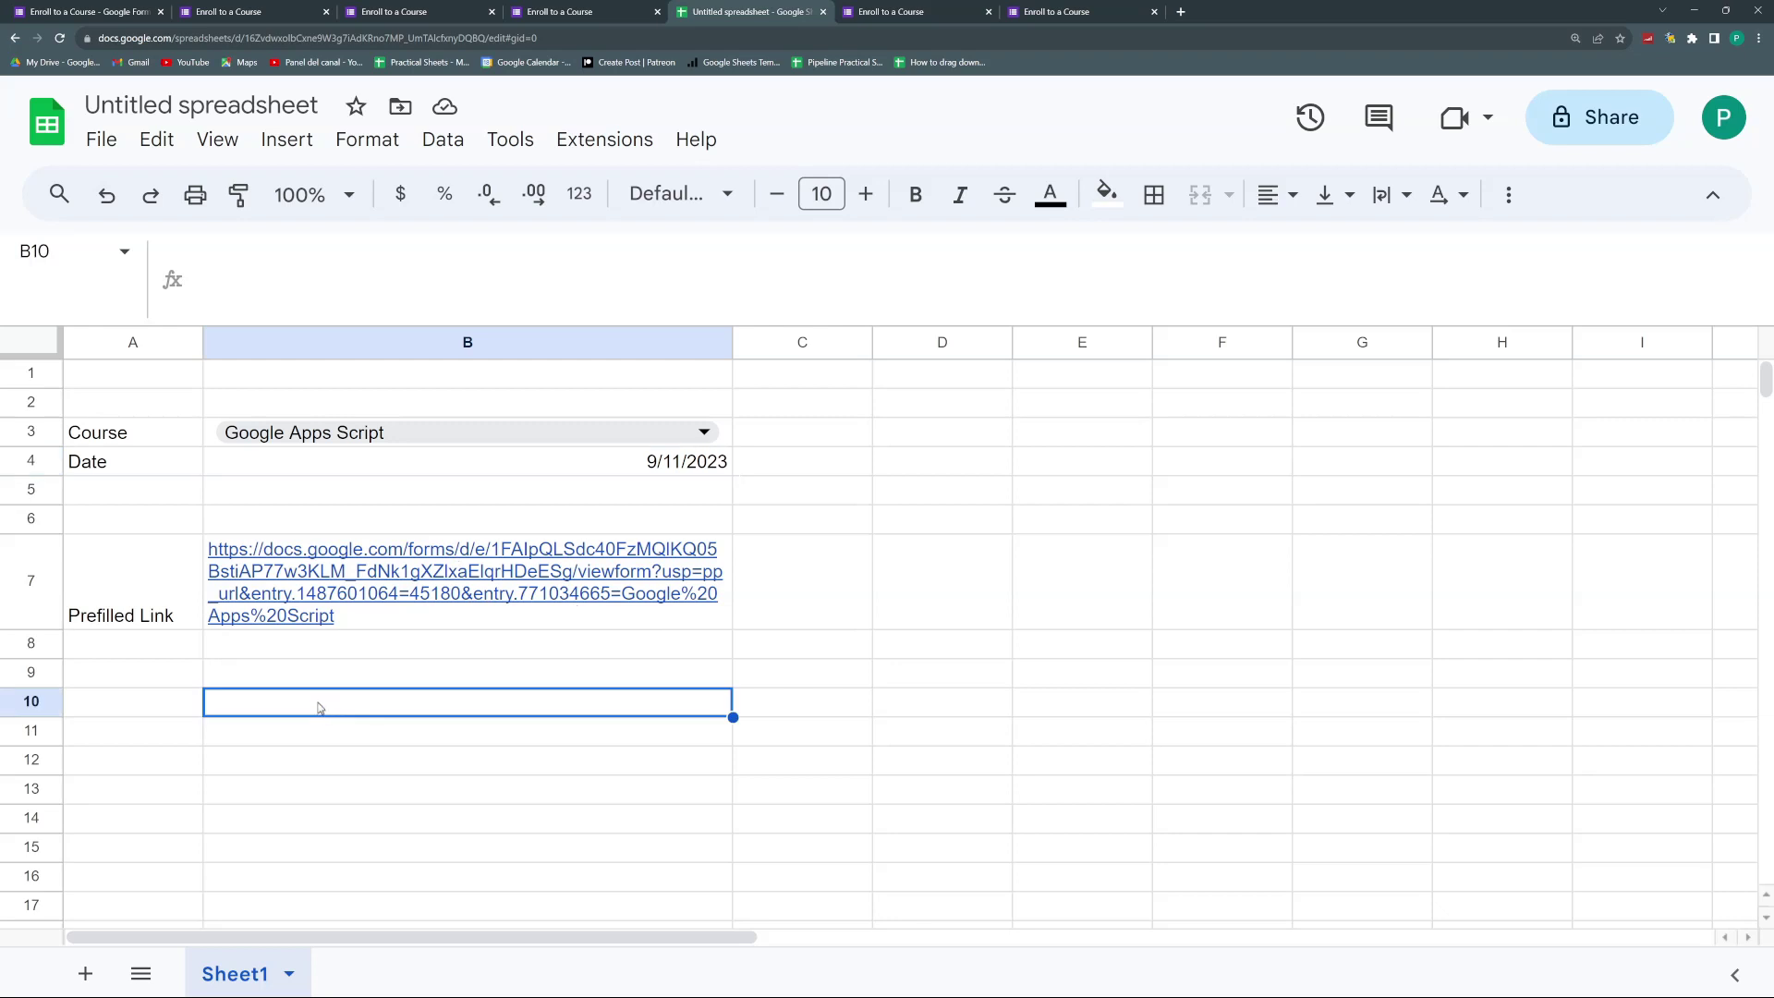
key("super+v")
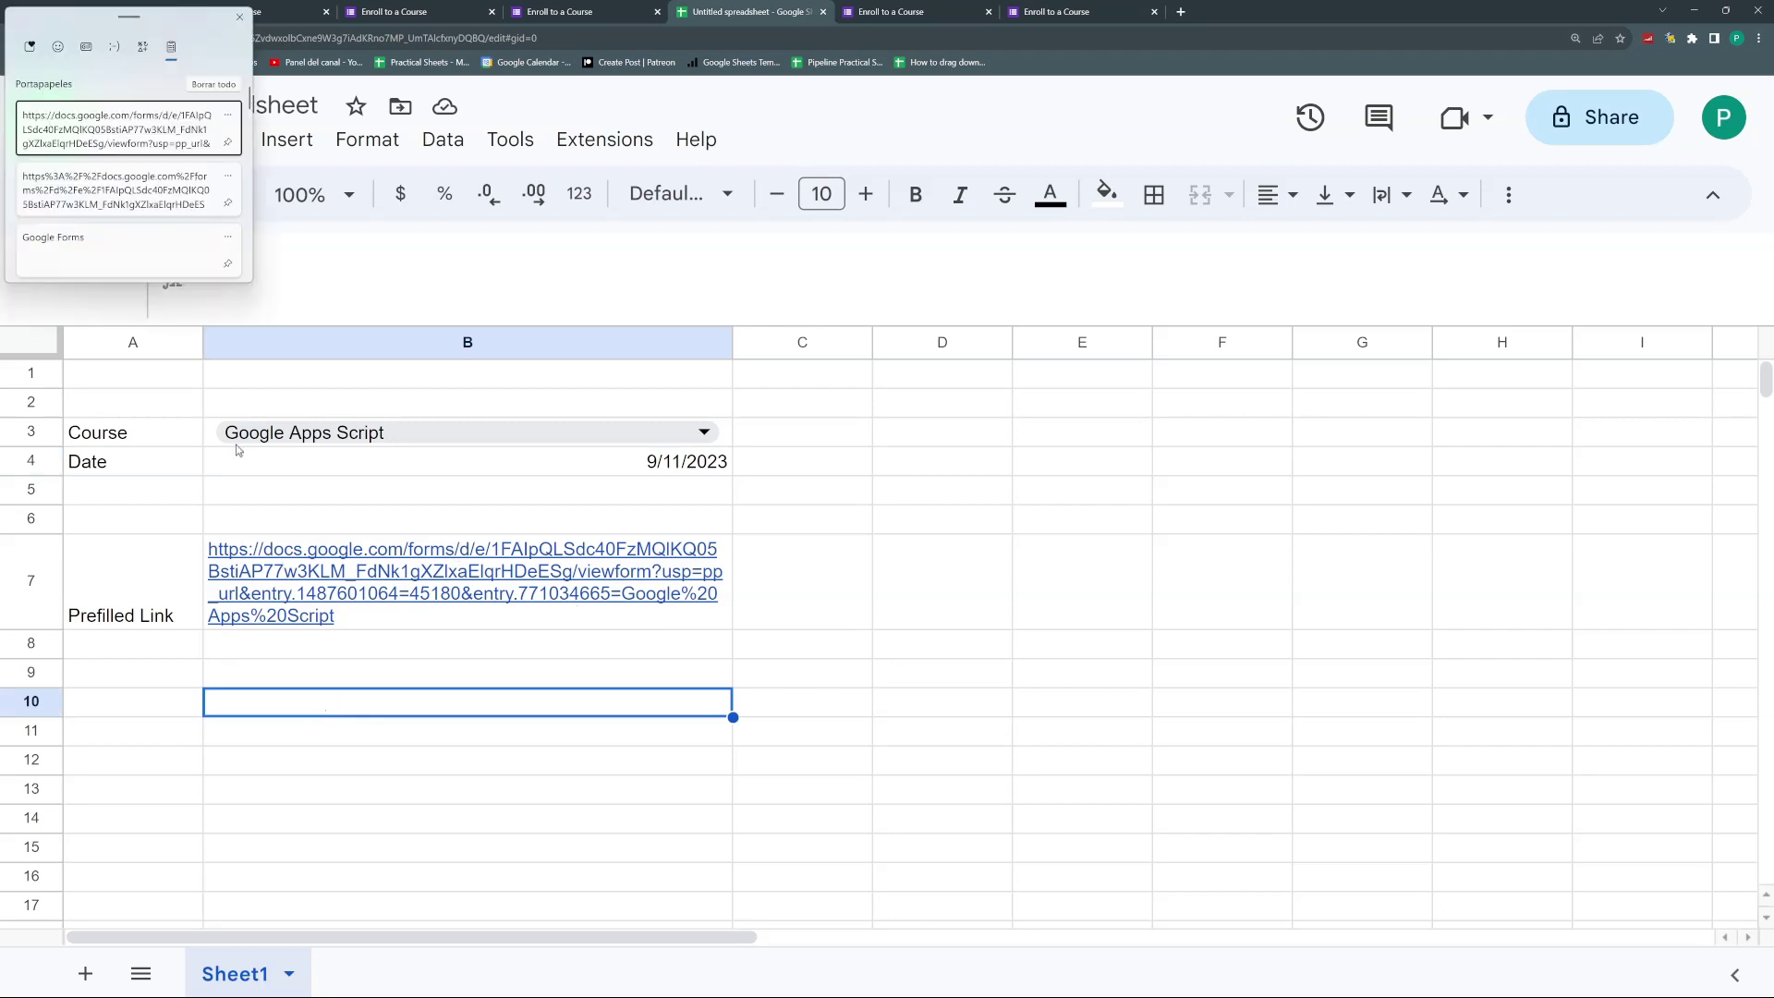
scroll(160, 239, "down", 5)
left_click(161, 239)
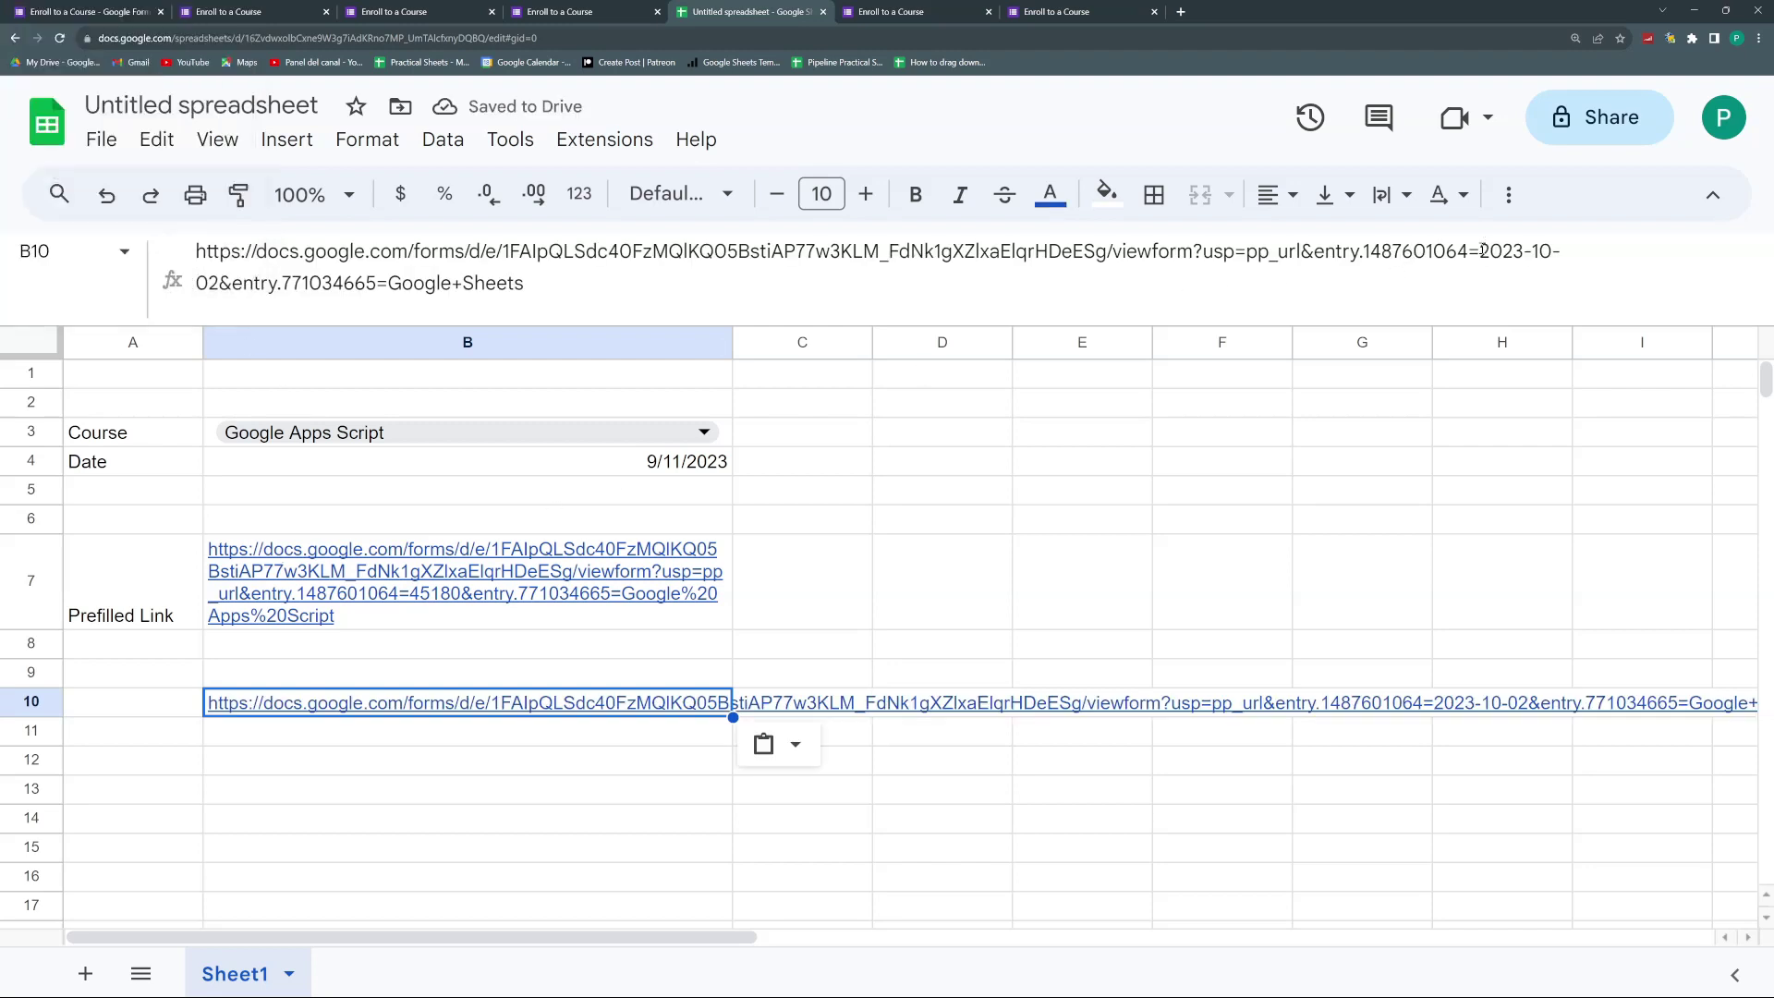
left_click_drag(1480, 251, 386, 282)
left_click(560, 612)
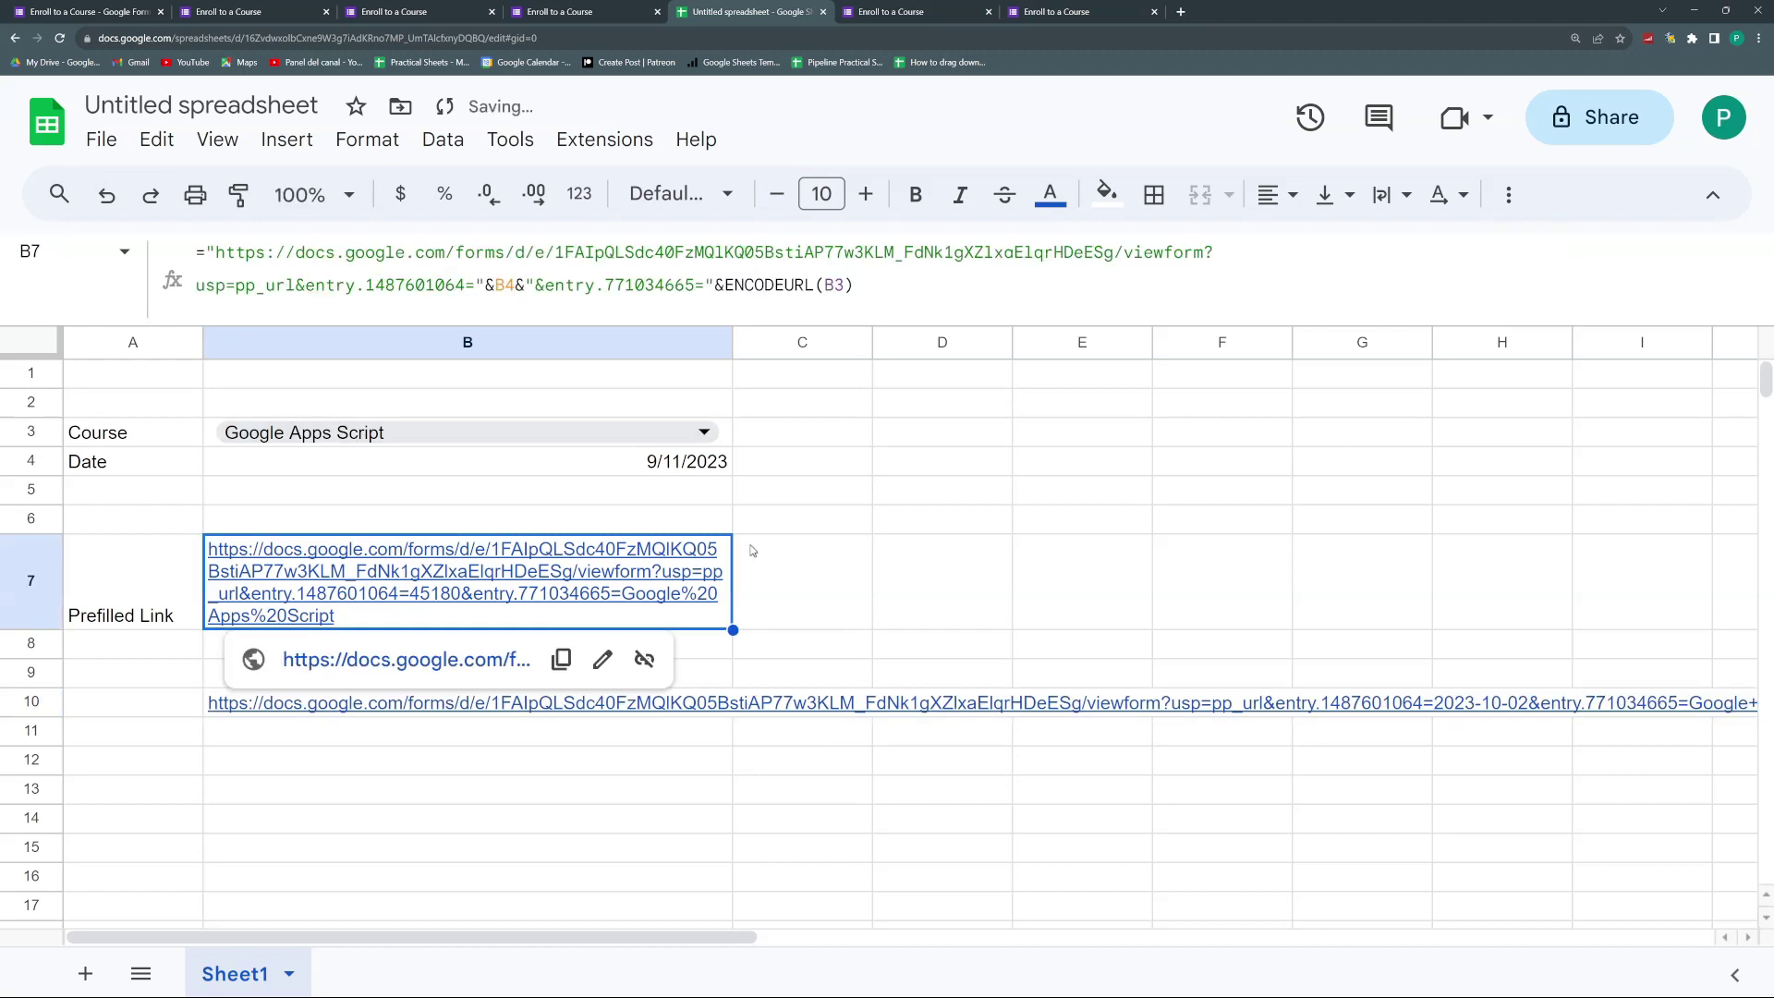
- Enter =TEXT(B4,"YYYY-MM-DD") in C7 so it shows 2023-09-11
left_click(801, 585)
type("=TEXT")
left_click(800, 585)
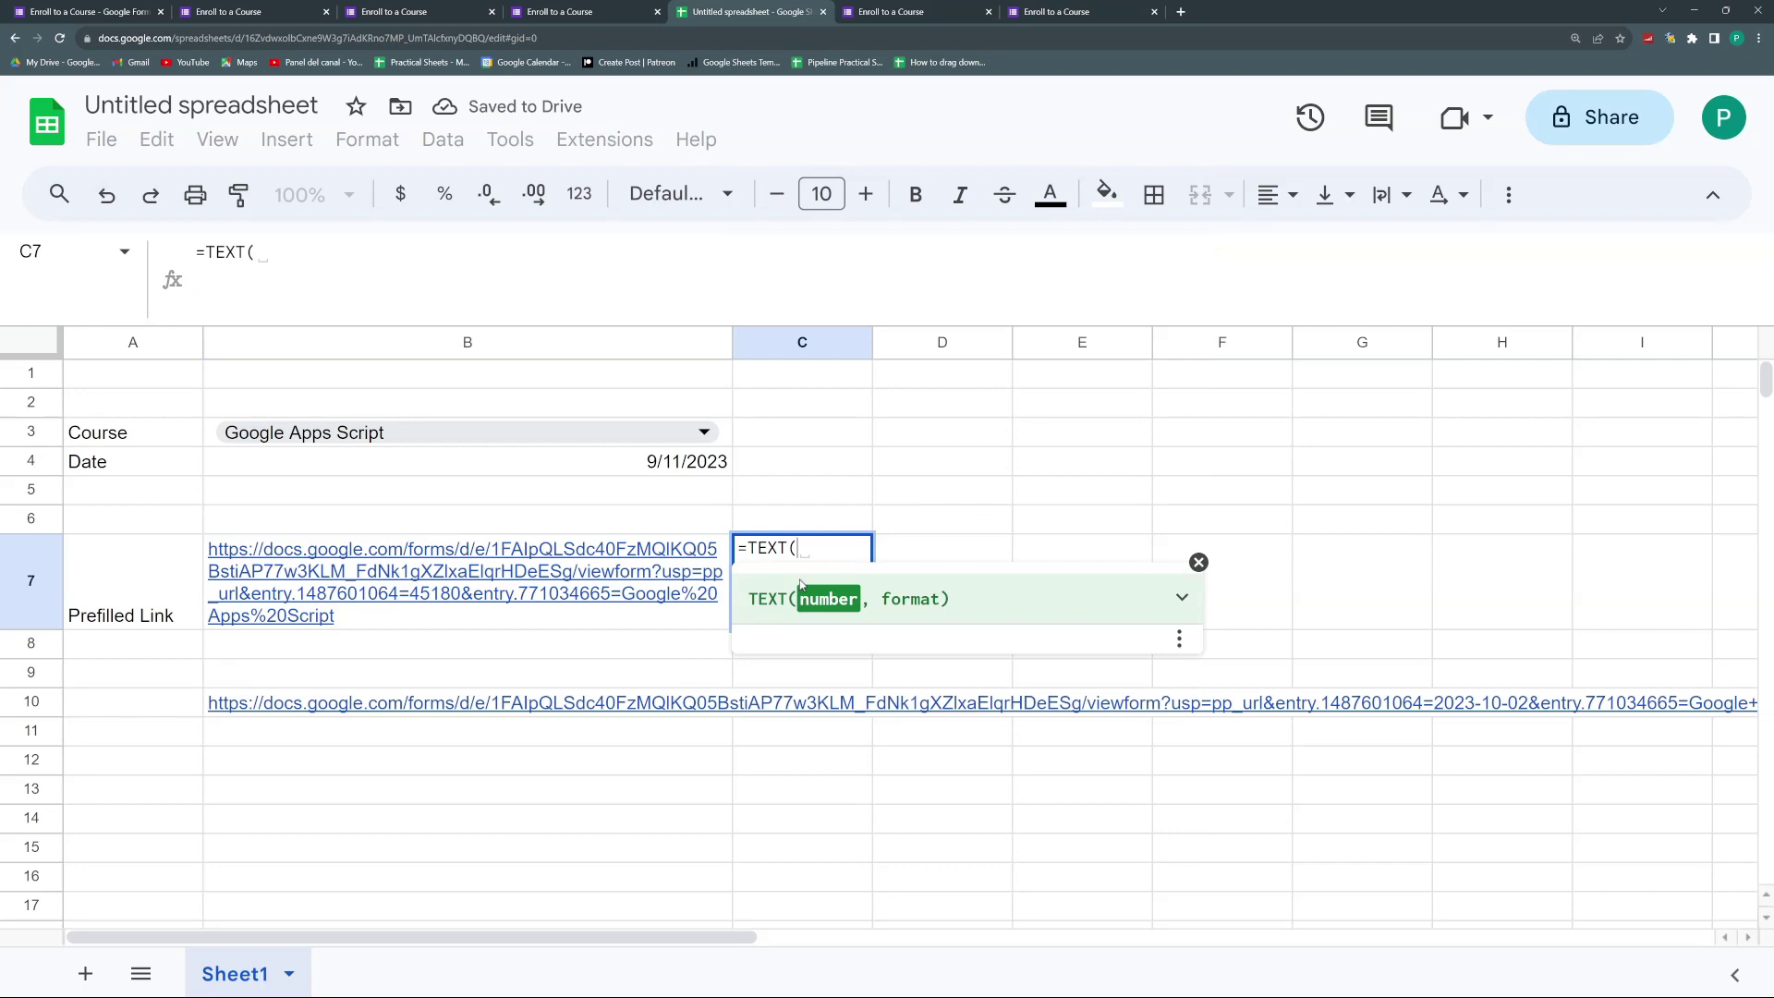
left_click(636, 470)
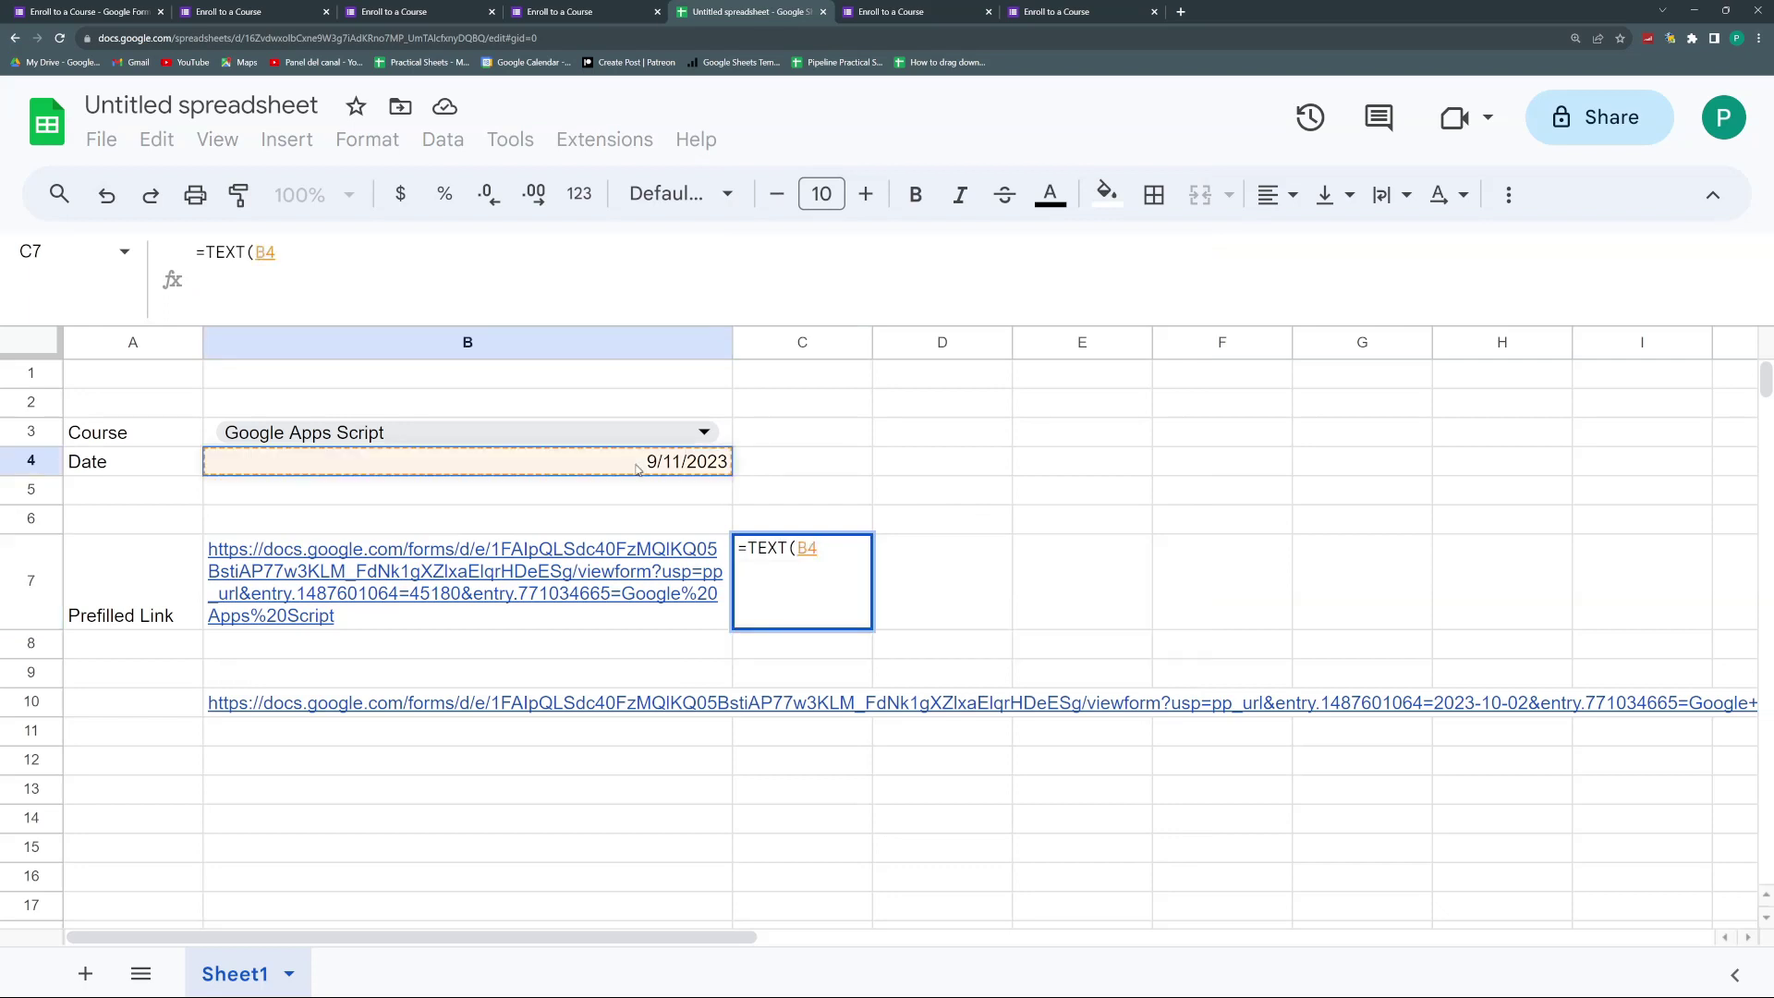
type(";\"")
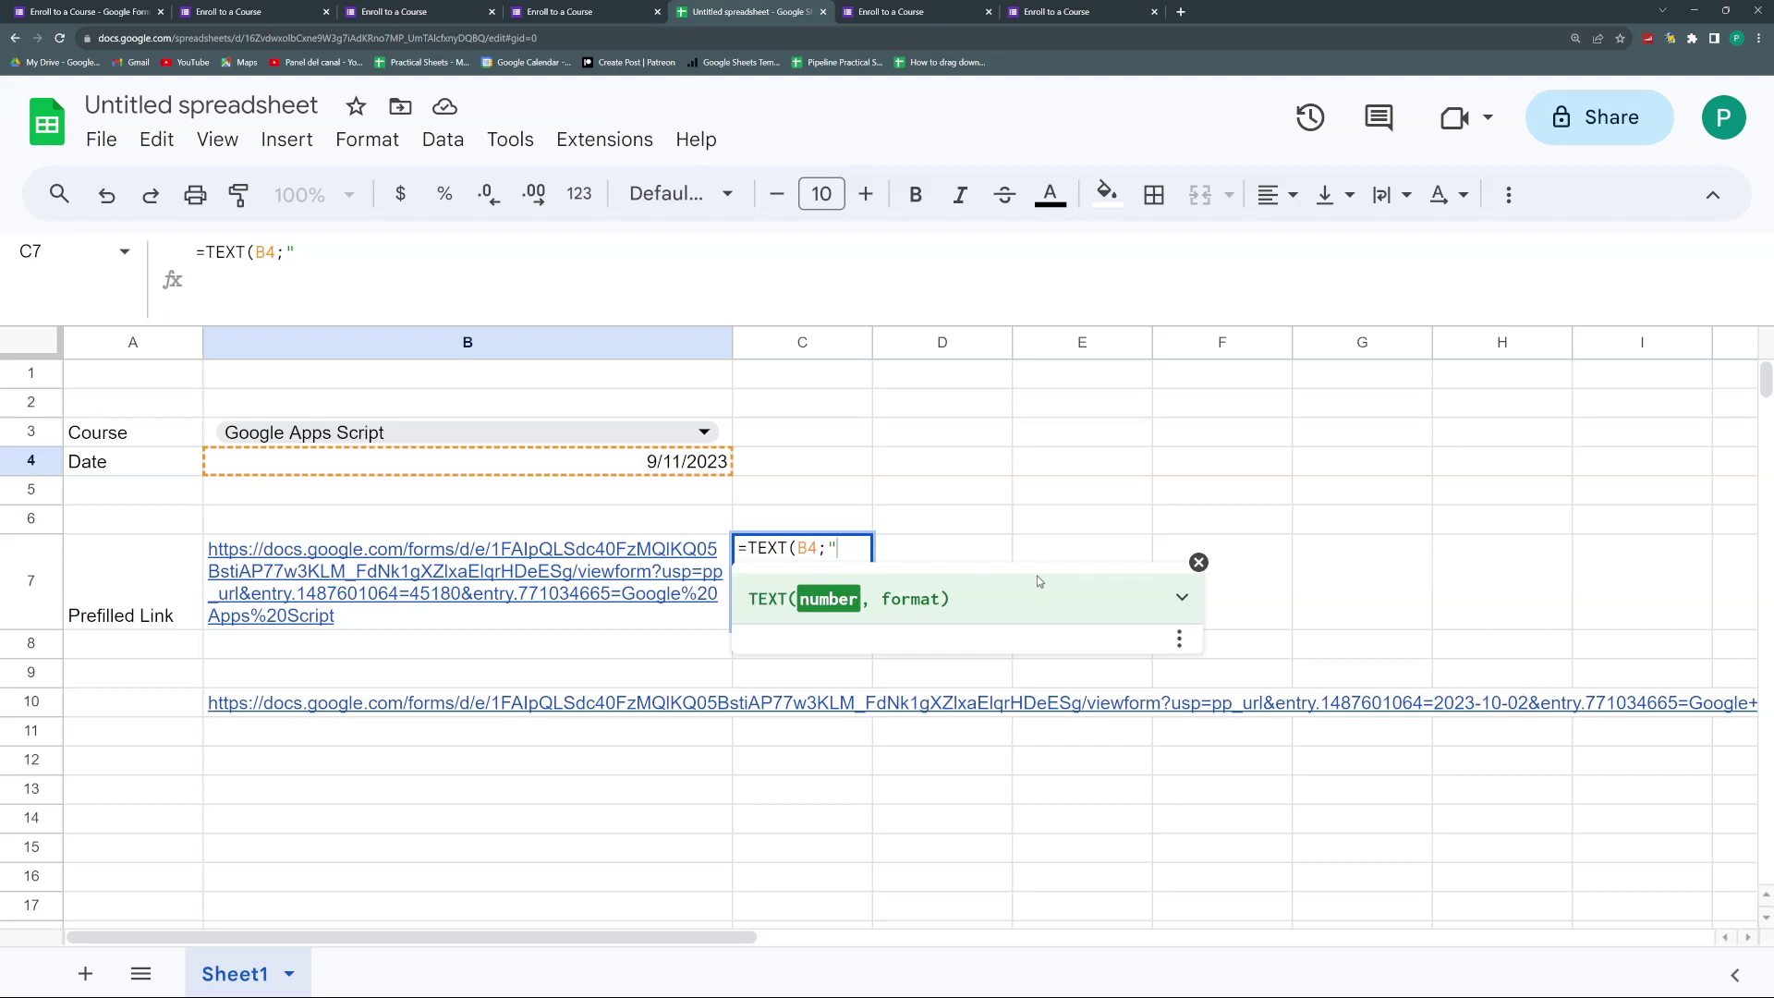
type("YYYY-")
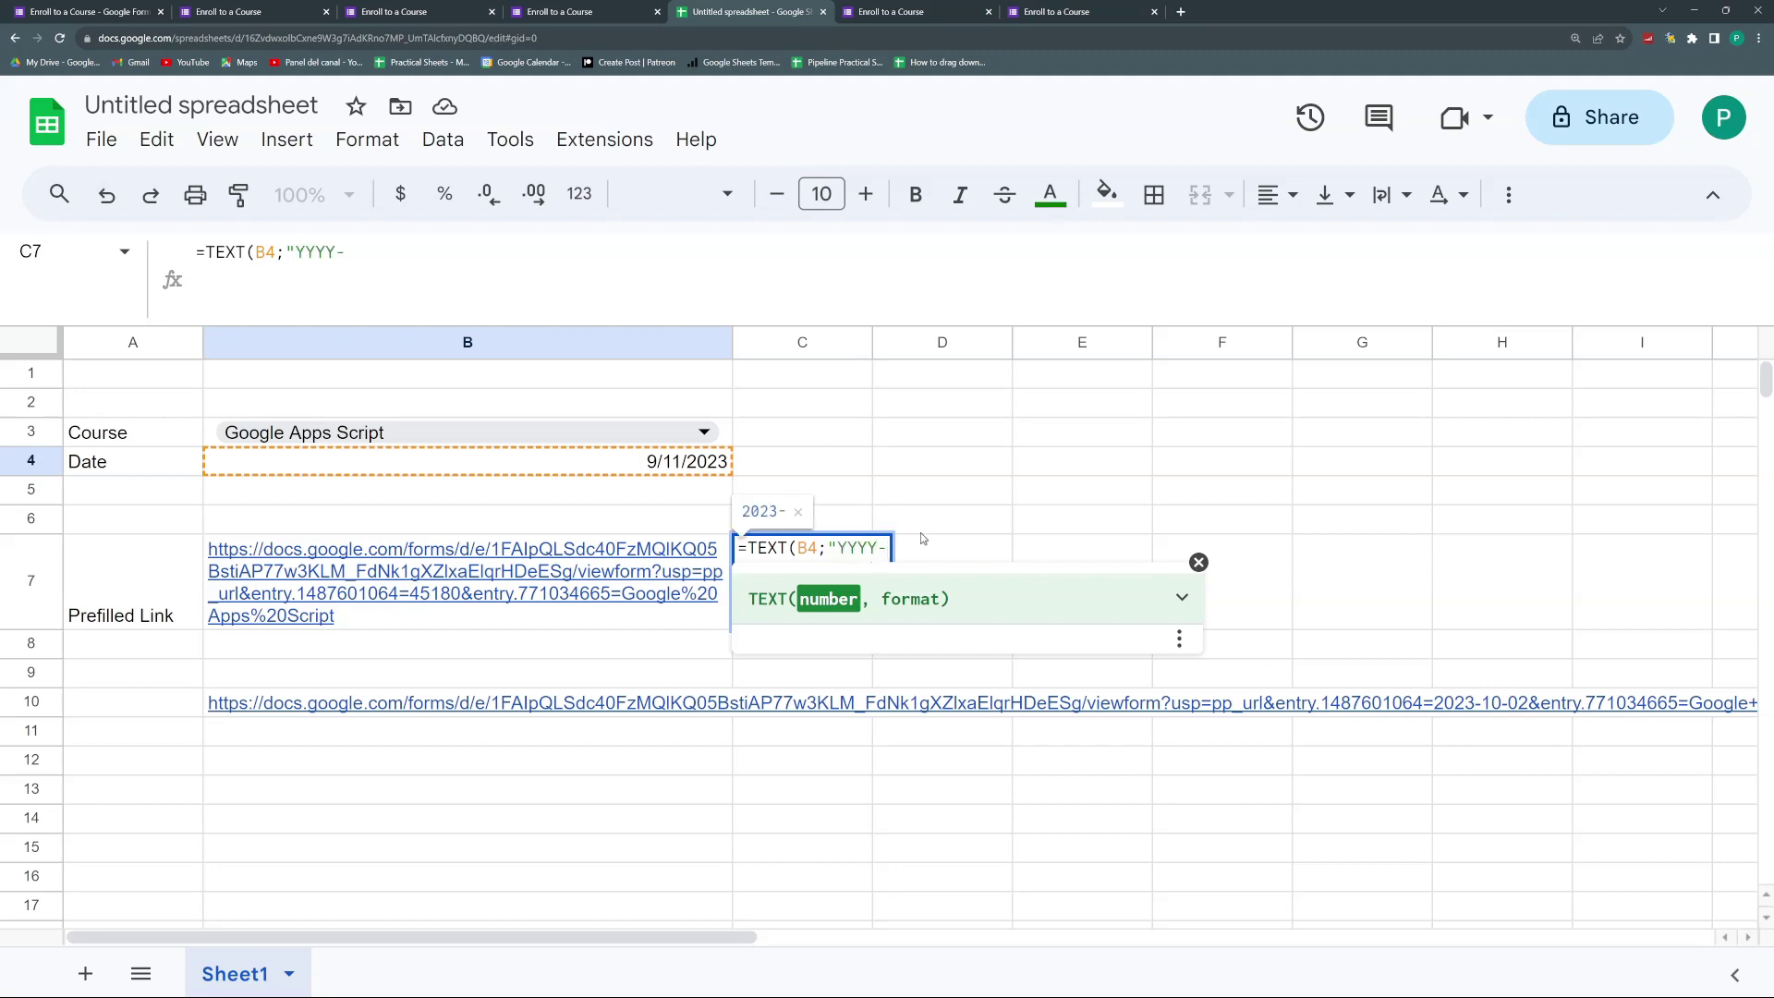
type("MM-DD\")")
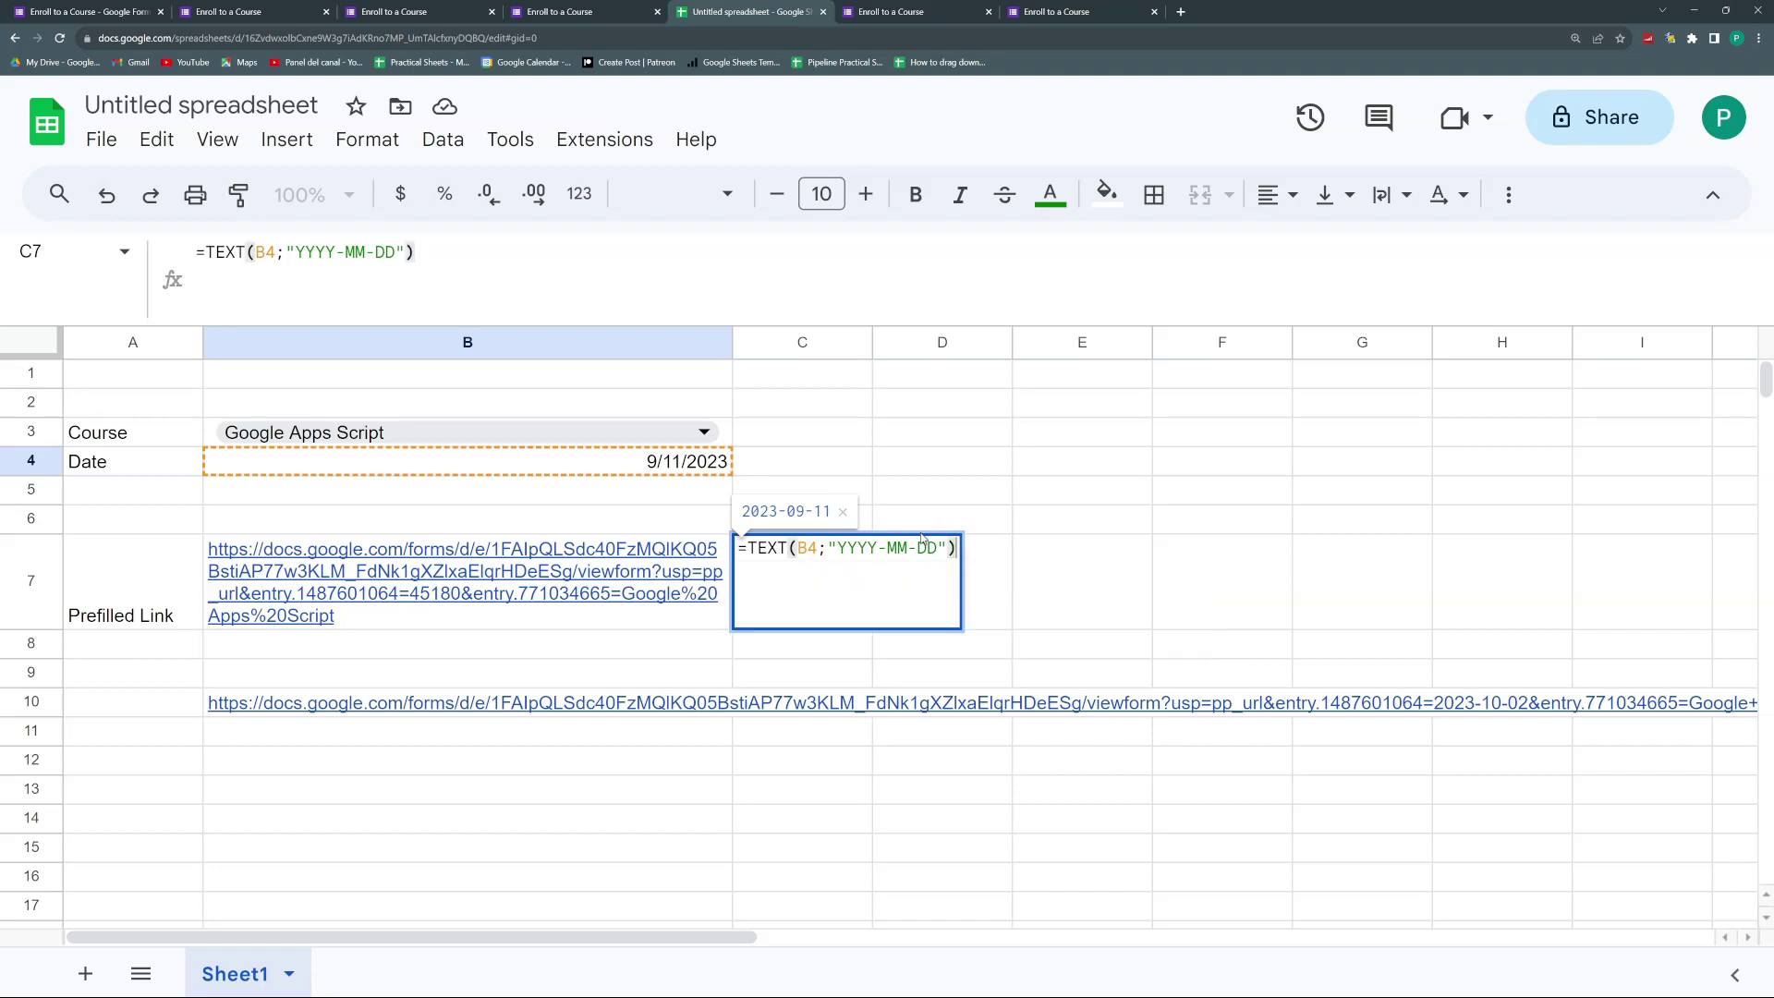
key("Return")
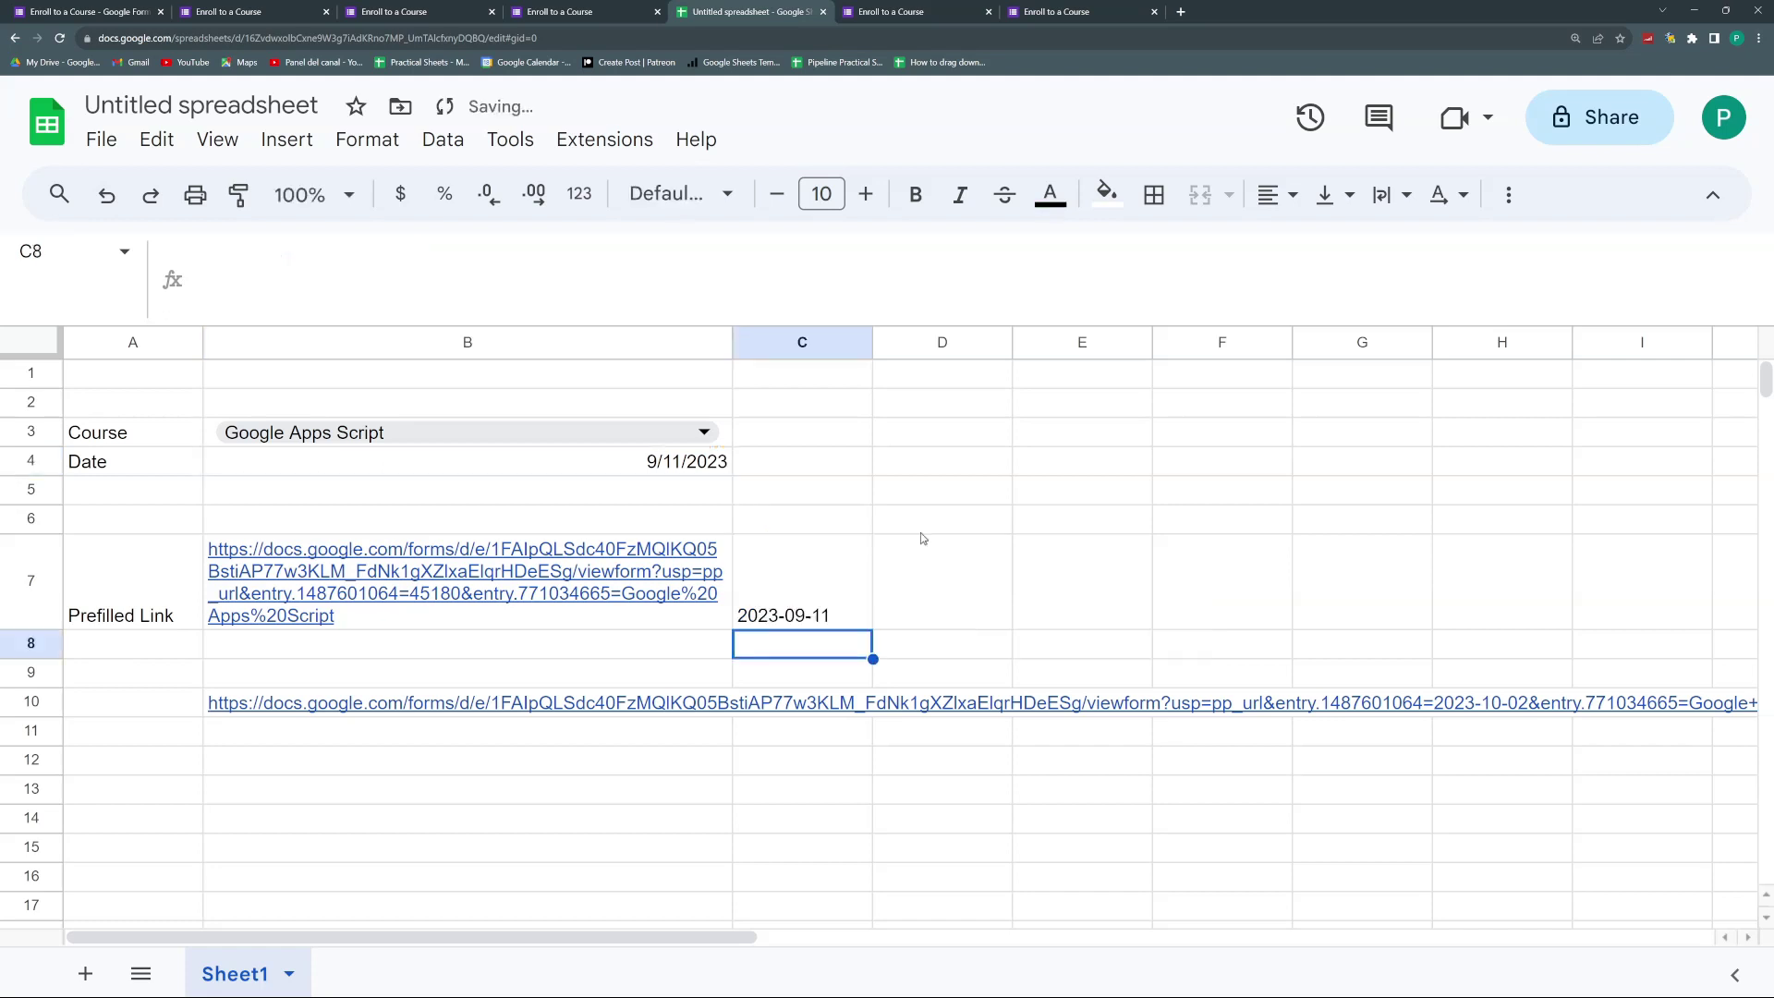
- Copy C7's TEXT formula from the formula bar and select B7's link formula
left_click(826, 578)
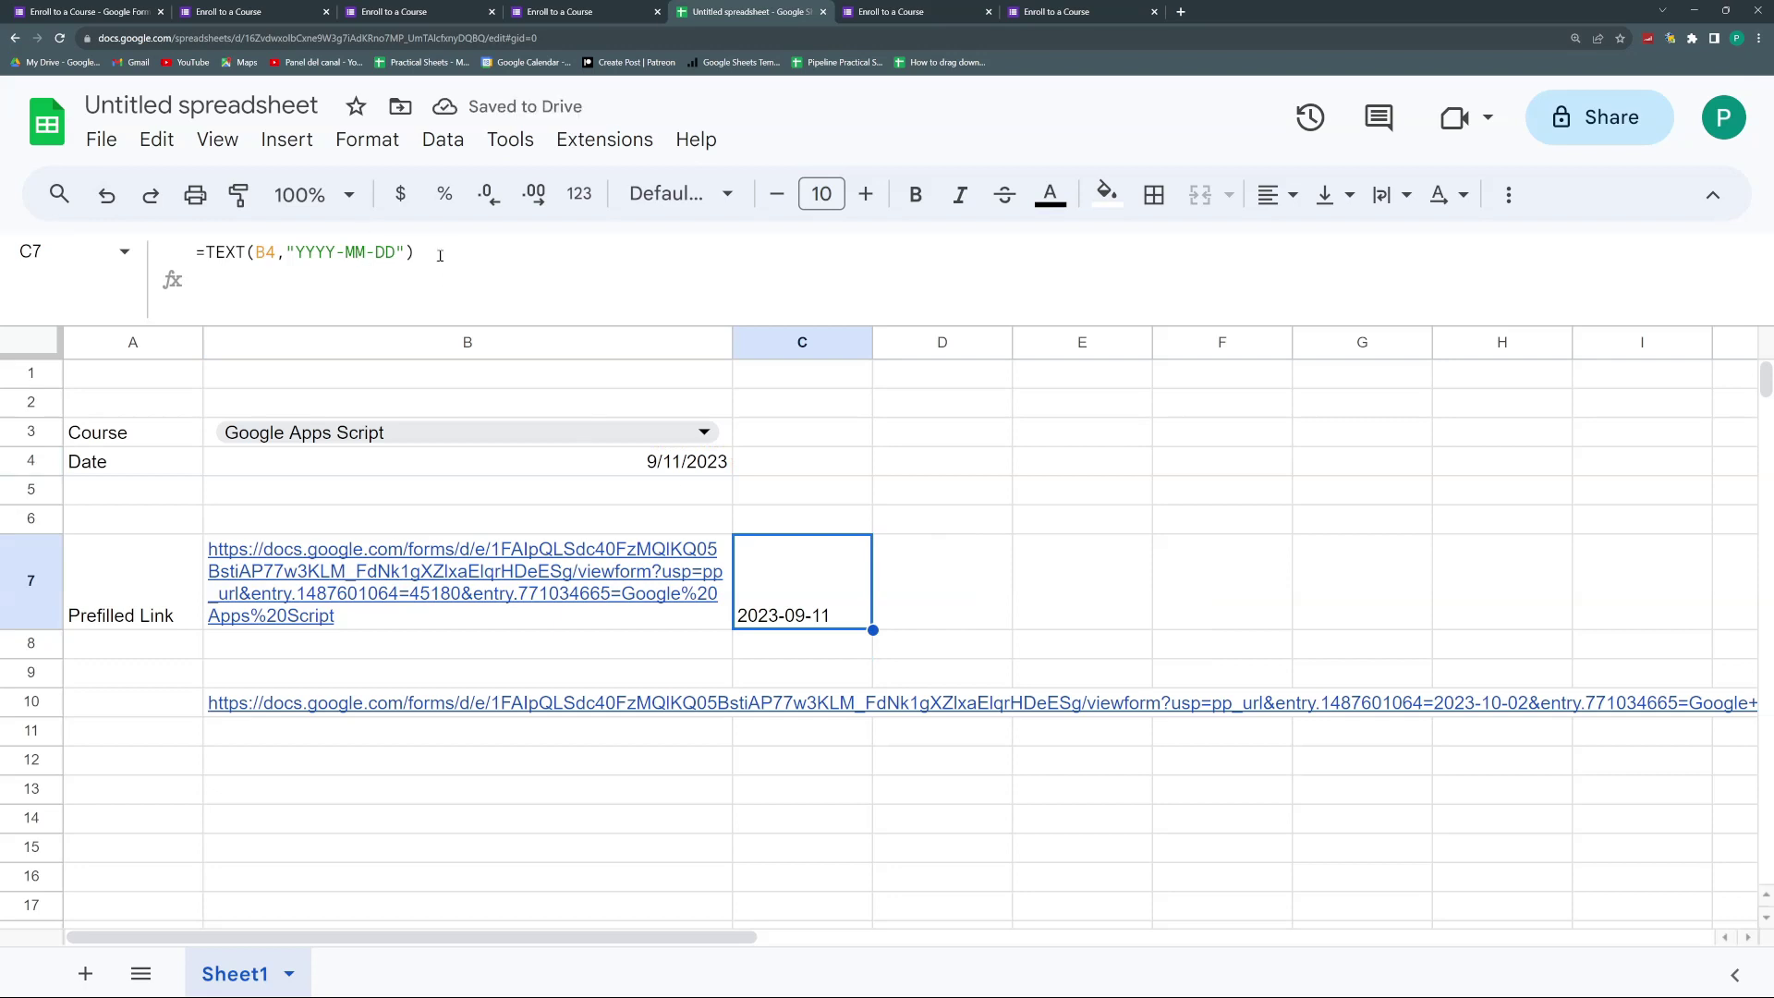
left_click_drag(449, 282, 205, 253)
key("ctrl+c")
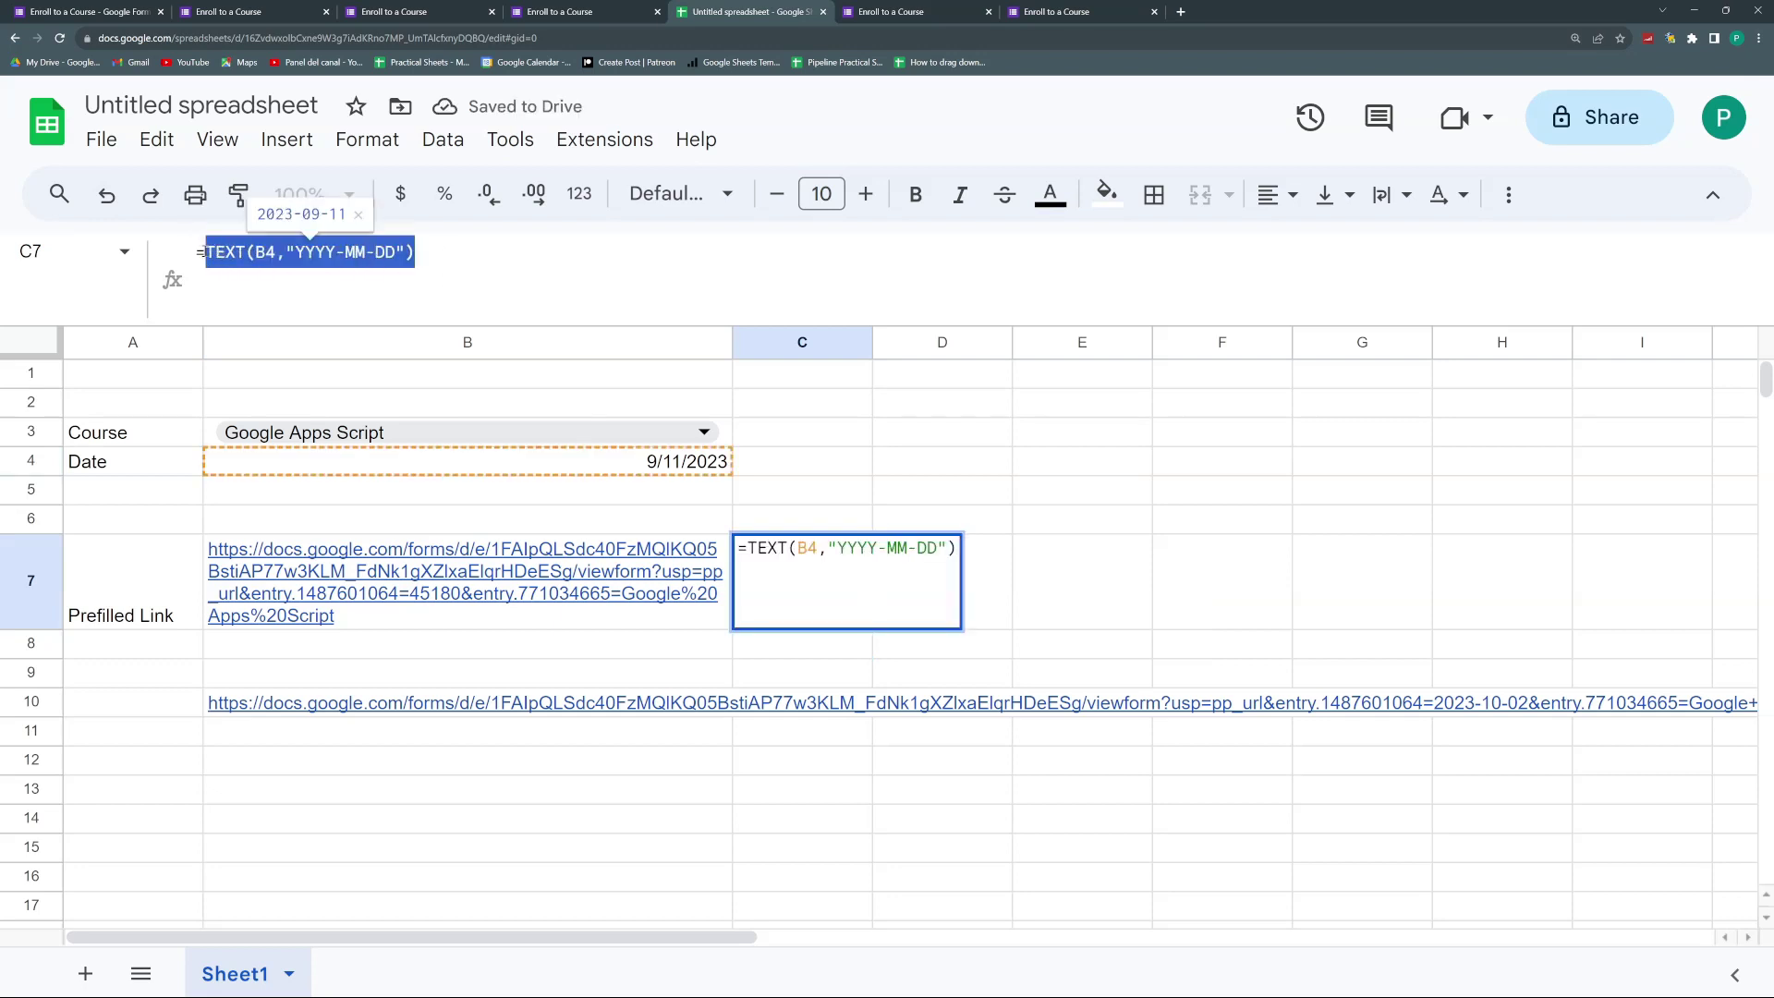
key("Escape")
left_click(436, 599)
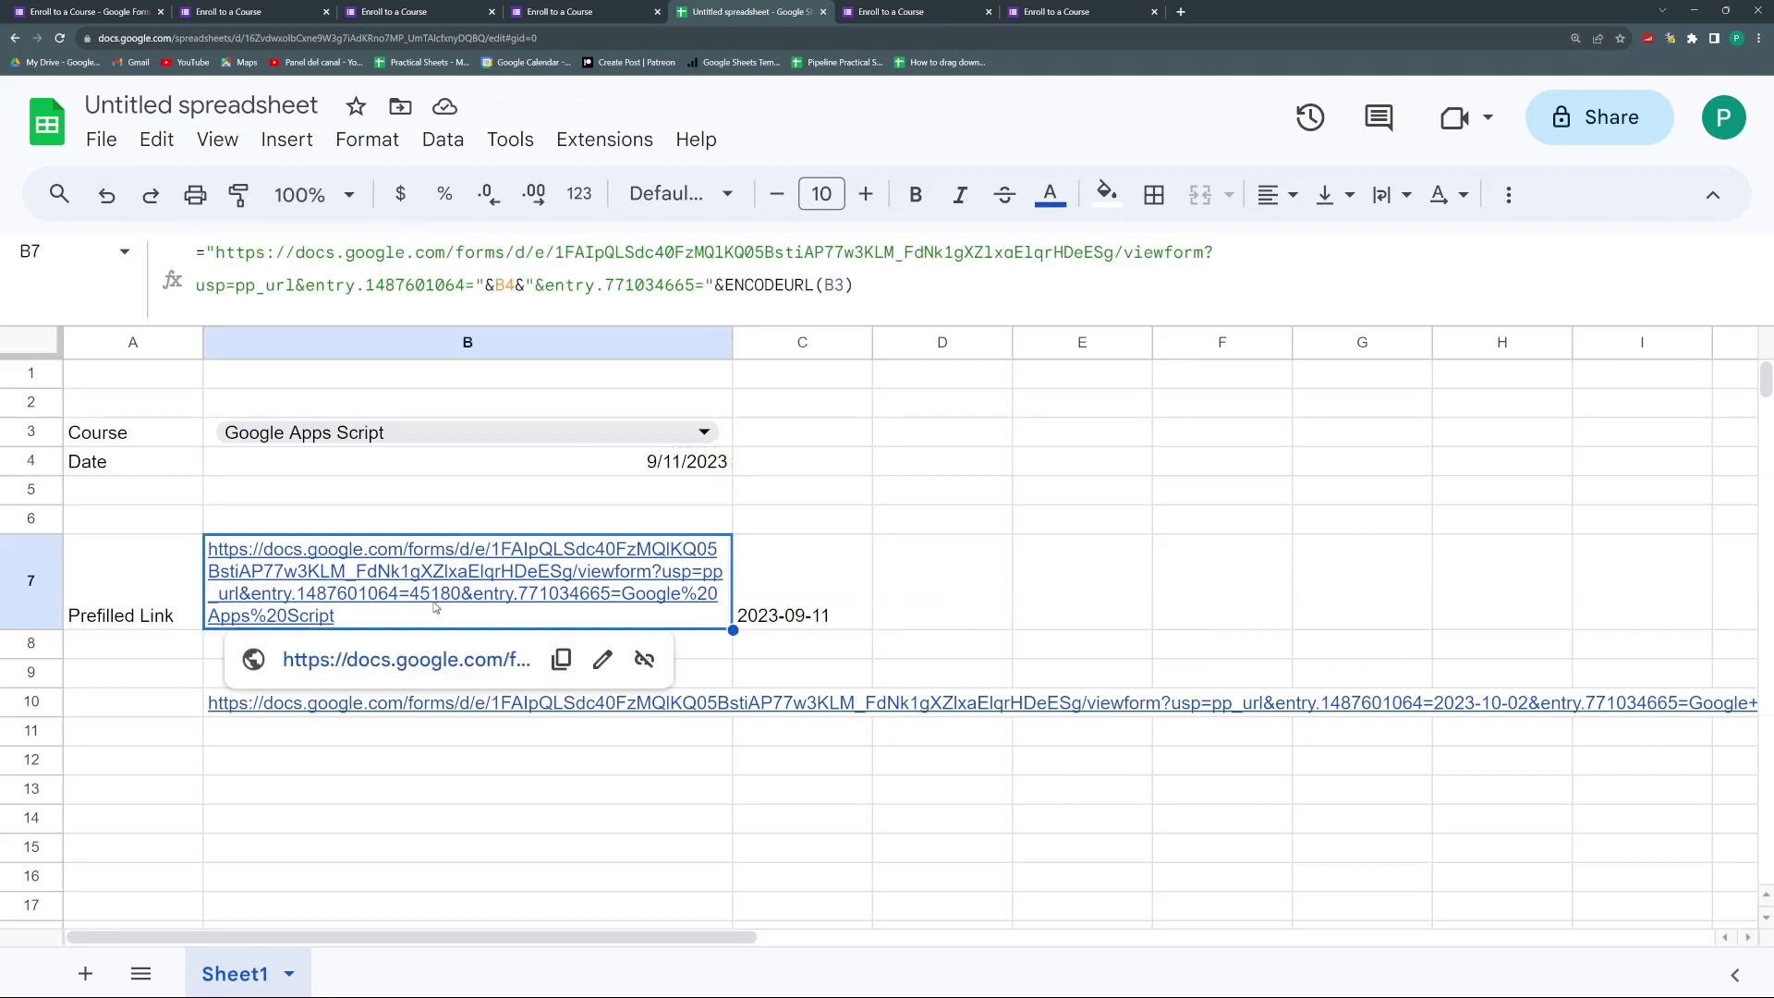
- Replace the B4 reference in B7's link formula with TEXT(B4,"YYYY-MM-DD")
double_click(506, 286)
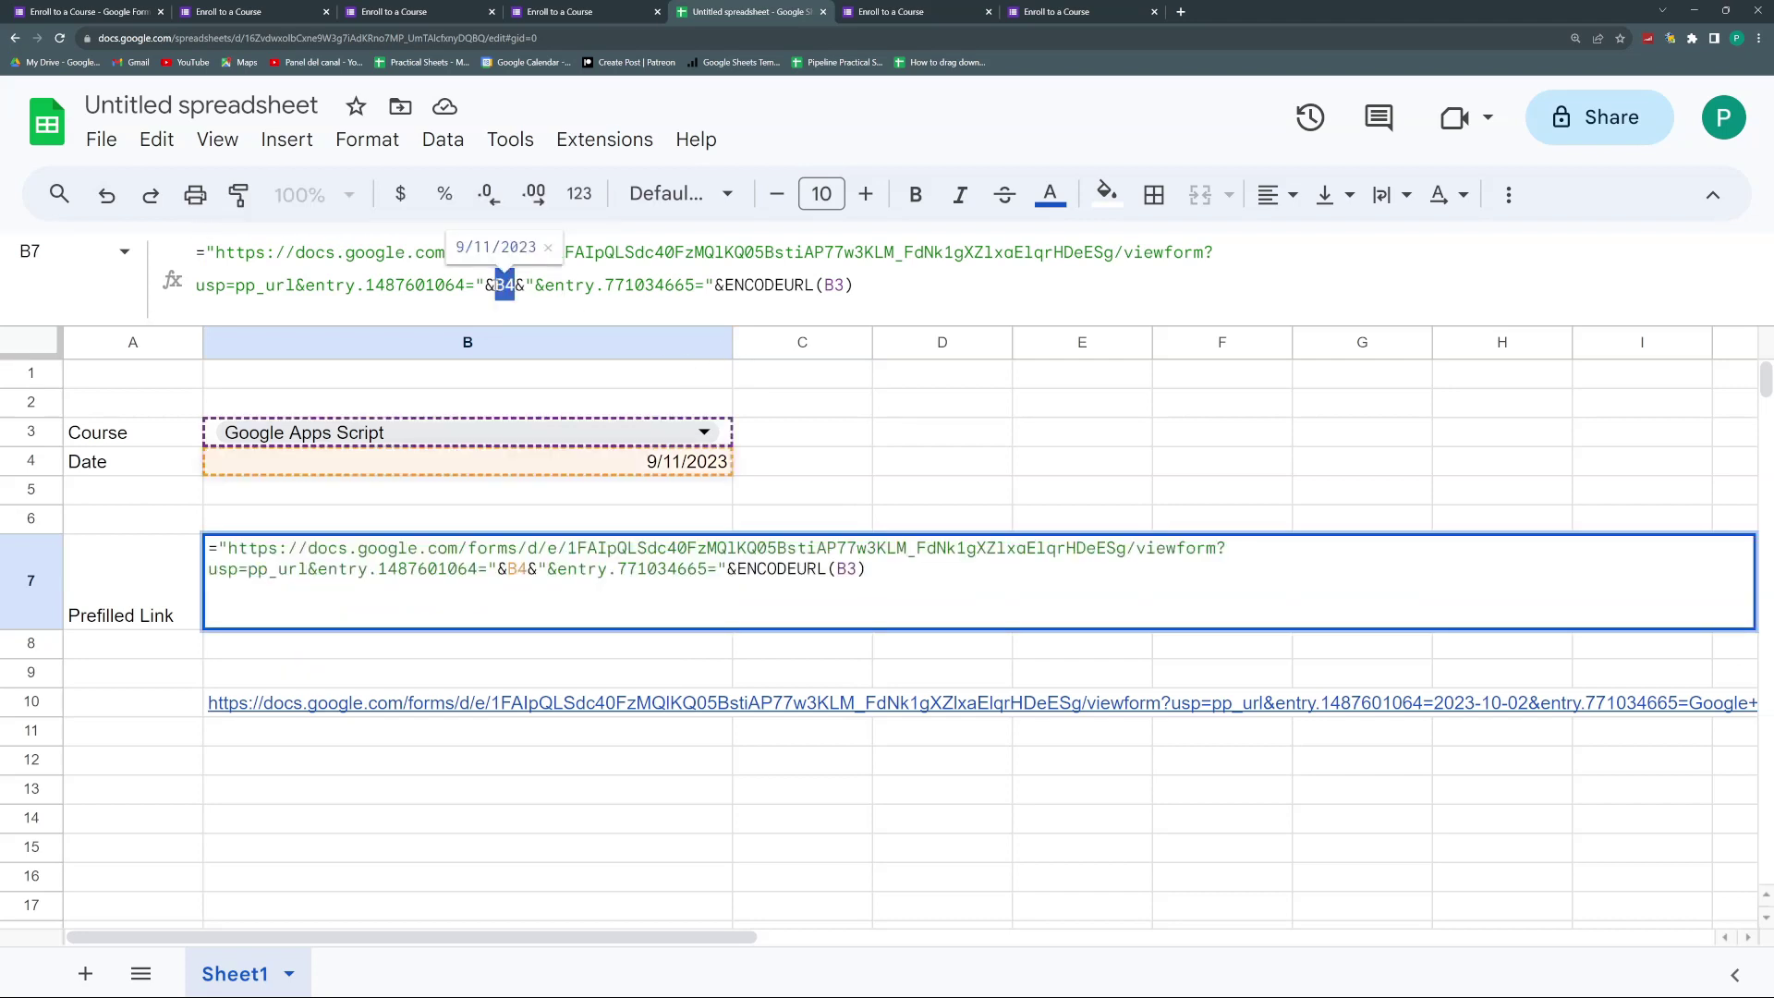
key("ctrl+v")
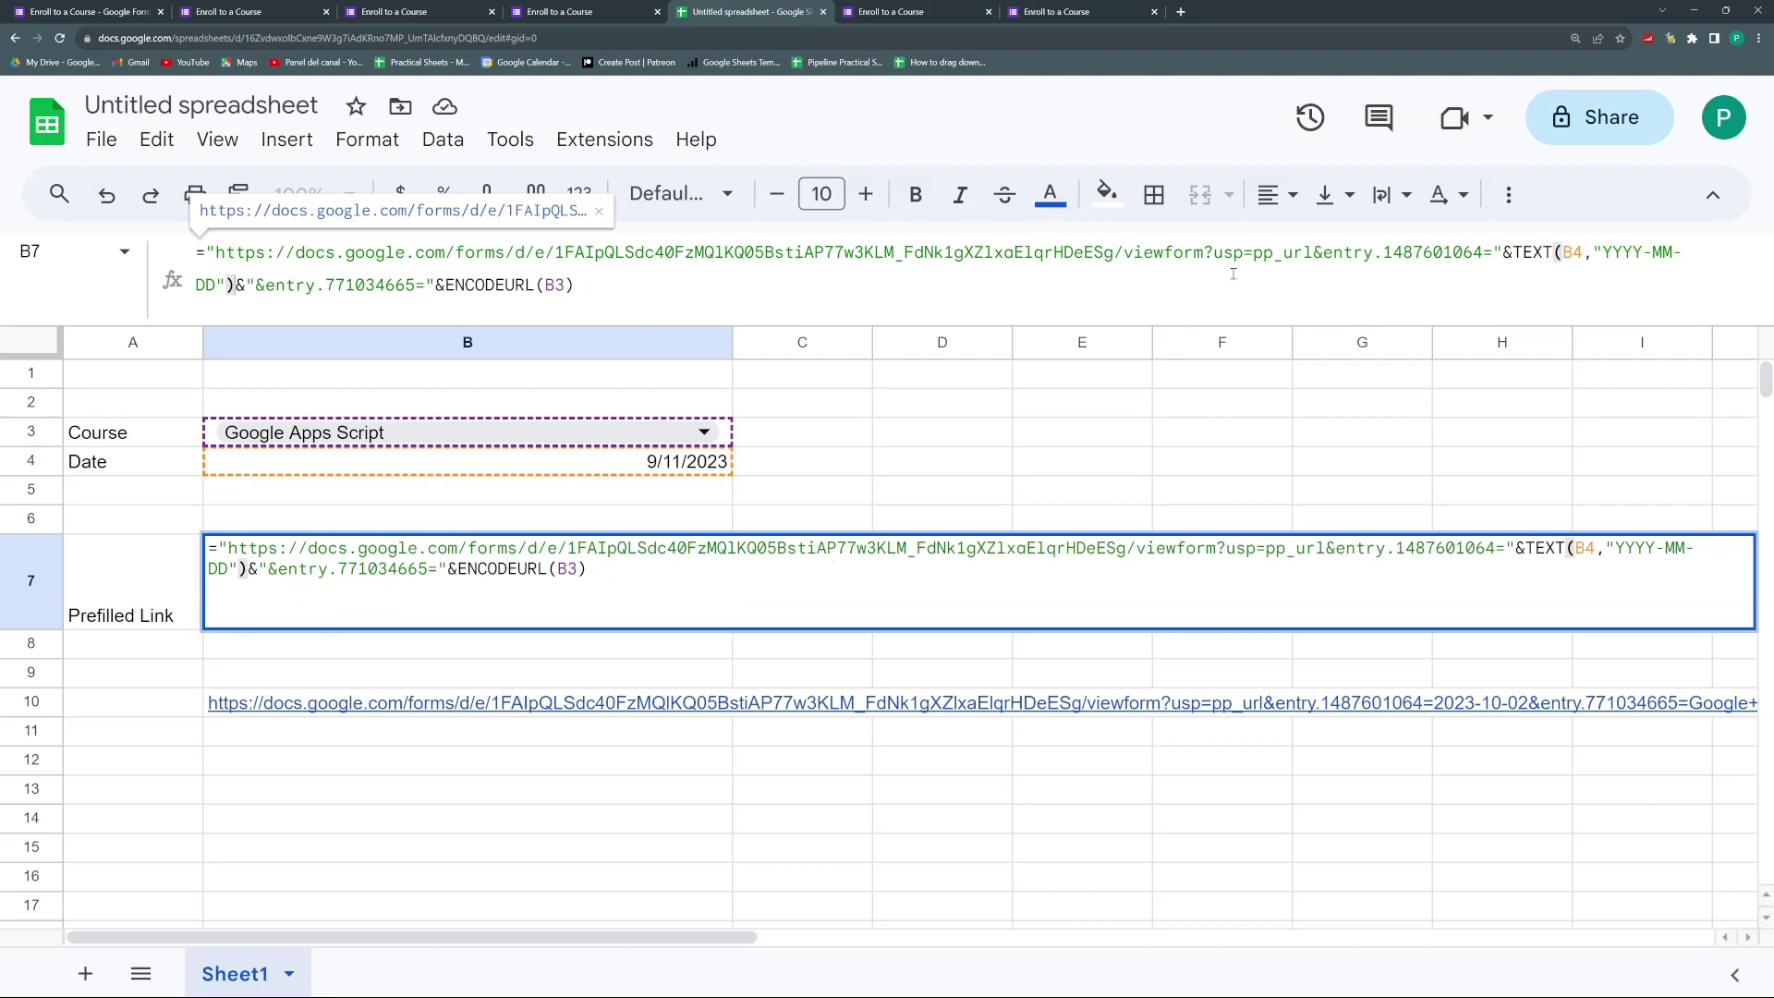
left_click(358, 563)
key("Return")
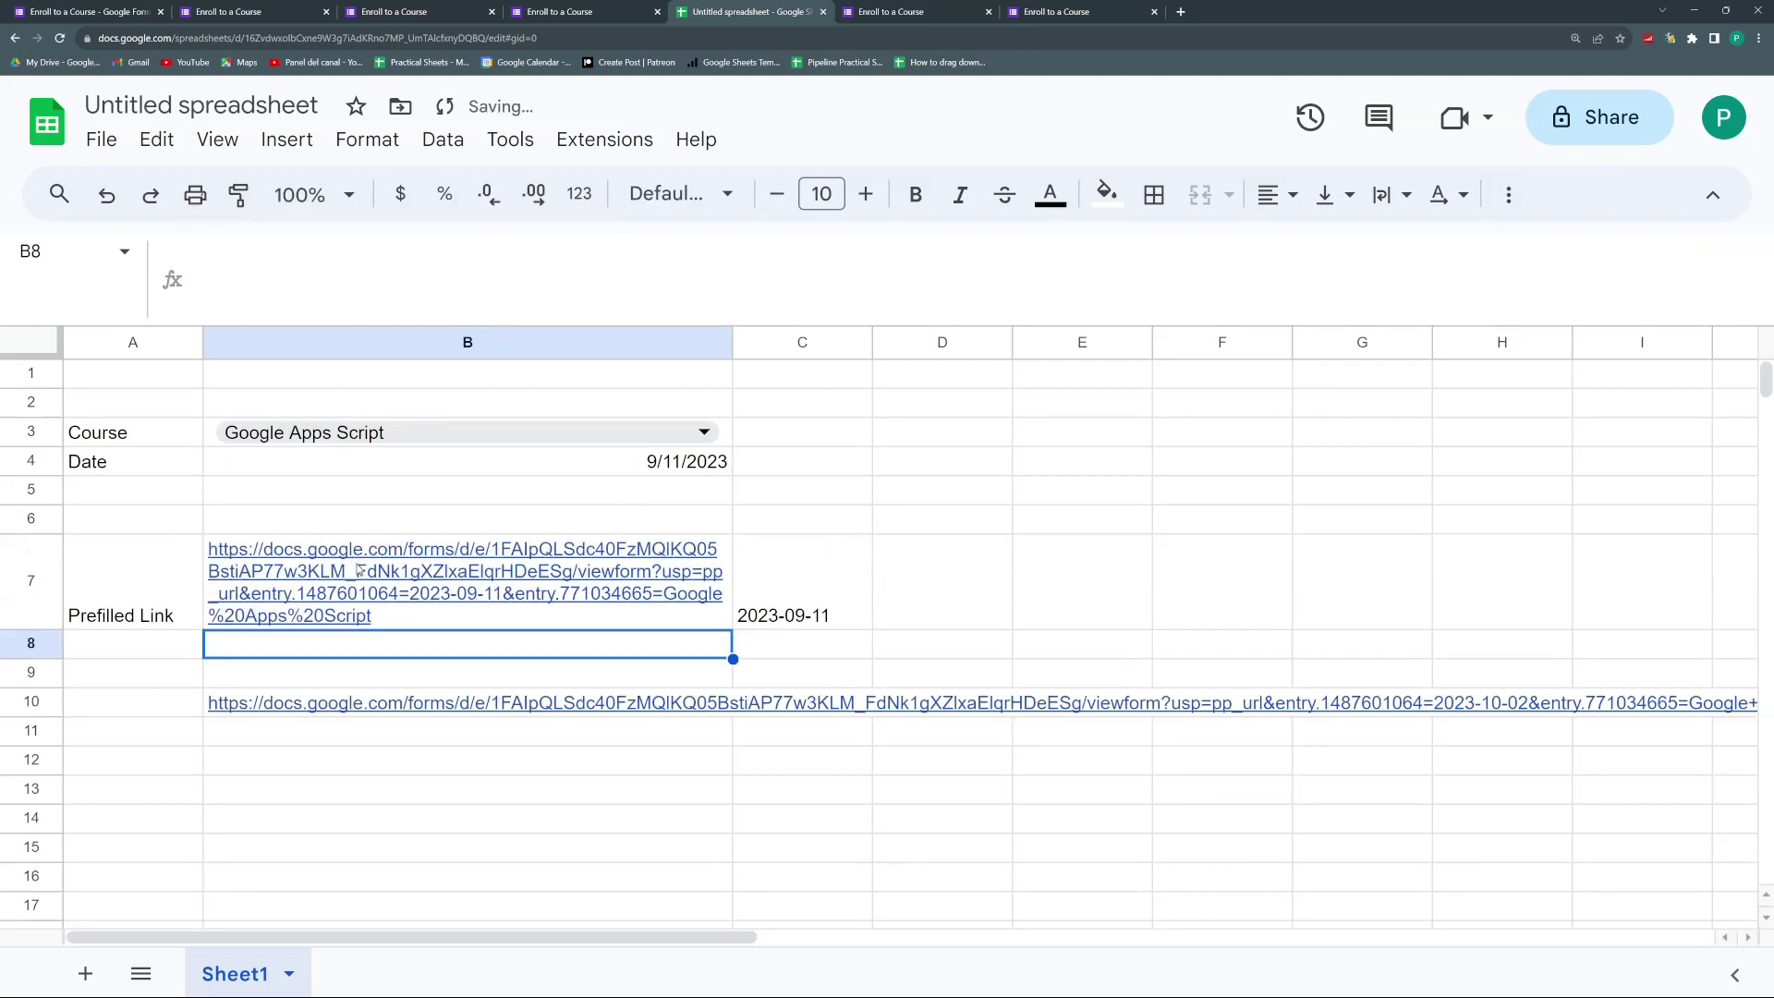
- Test the updated prefilled form link from B7, then return to the sheet
left_click(438, 596)
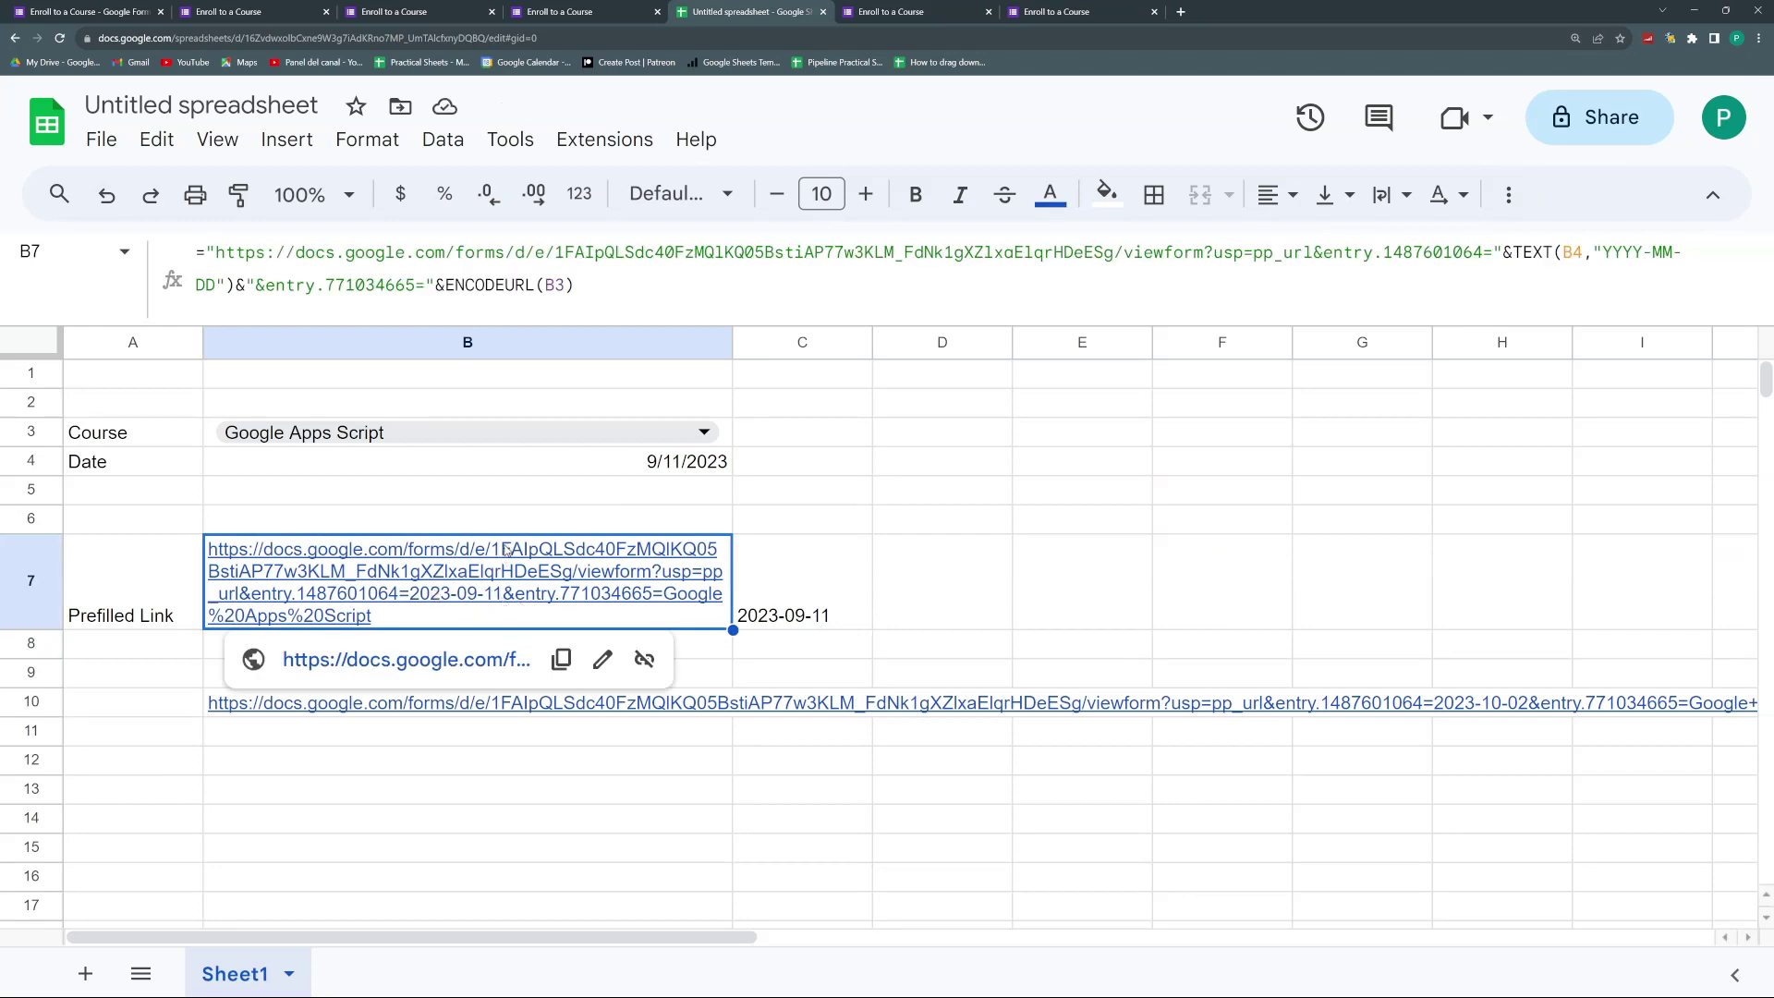
left_click(450, 662)
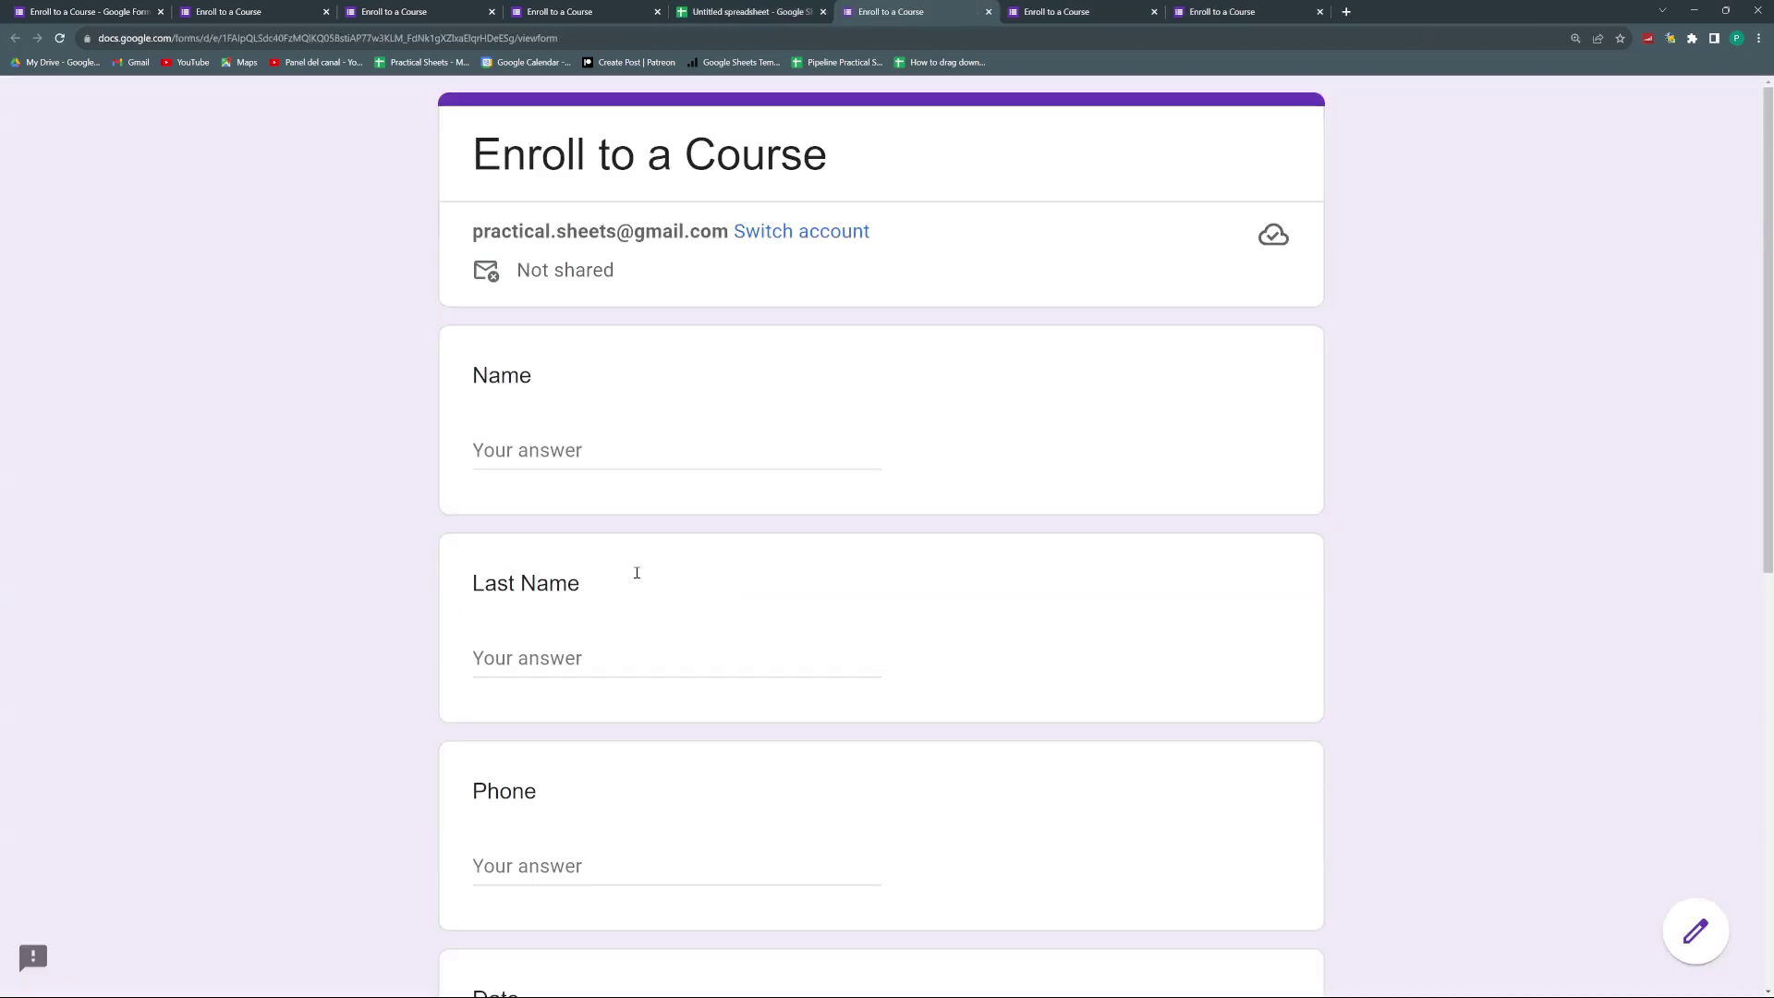
scroll(634, 574, "down", 5)
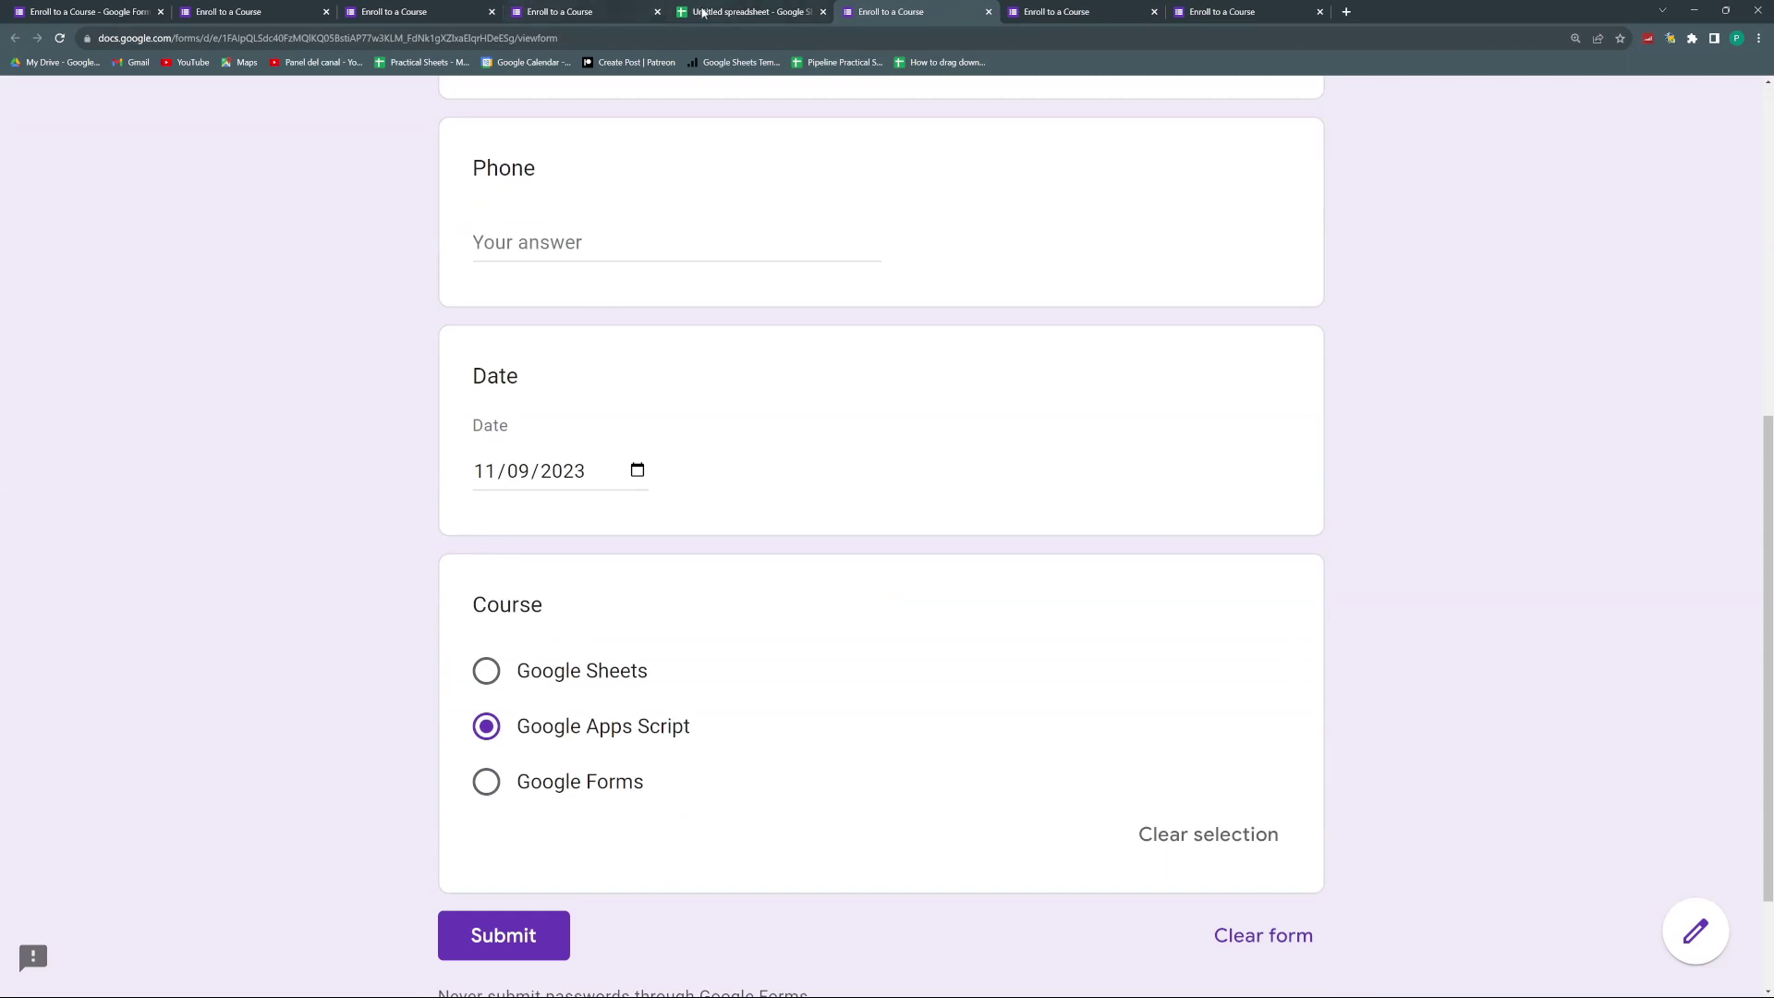
left_click(702, 12)
- Set B4's date to 9/30/2023 and recheck the prefilled form link
double_click(624, 467)
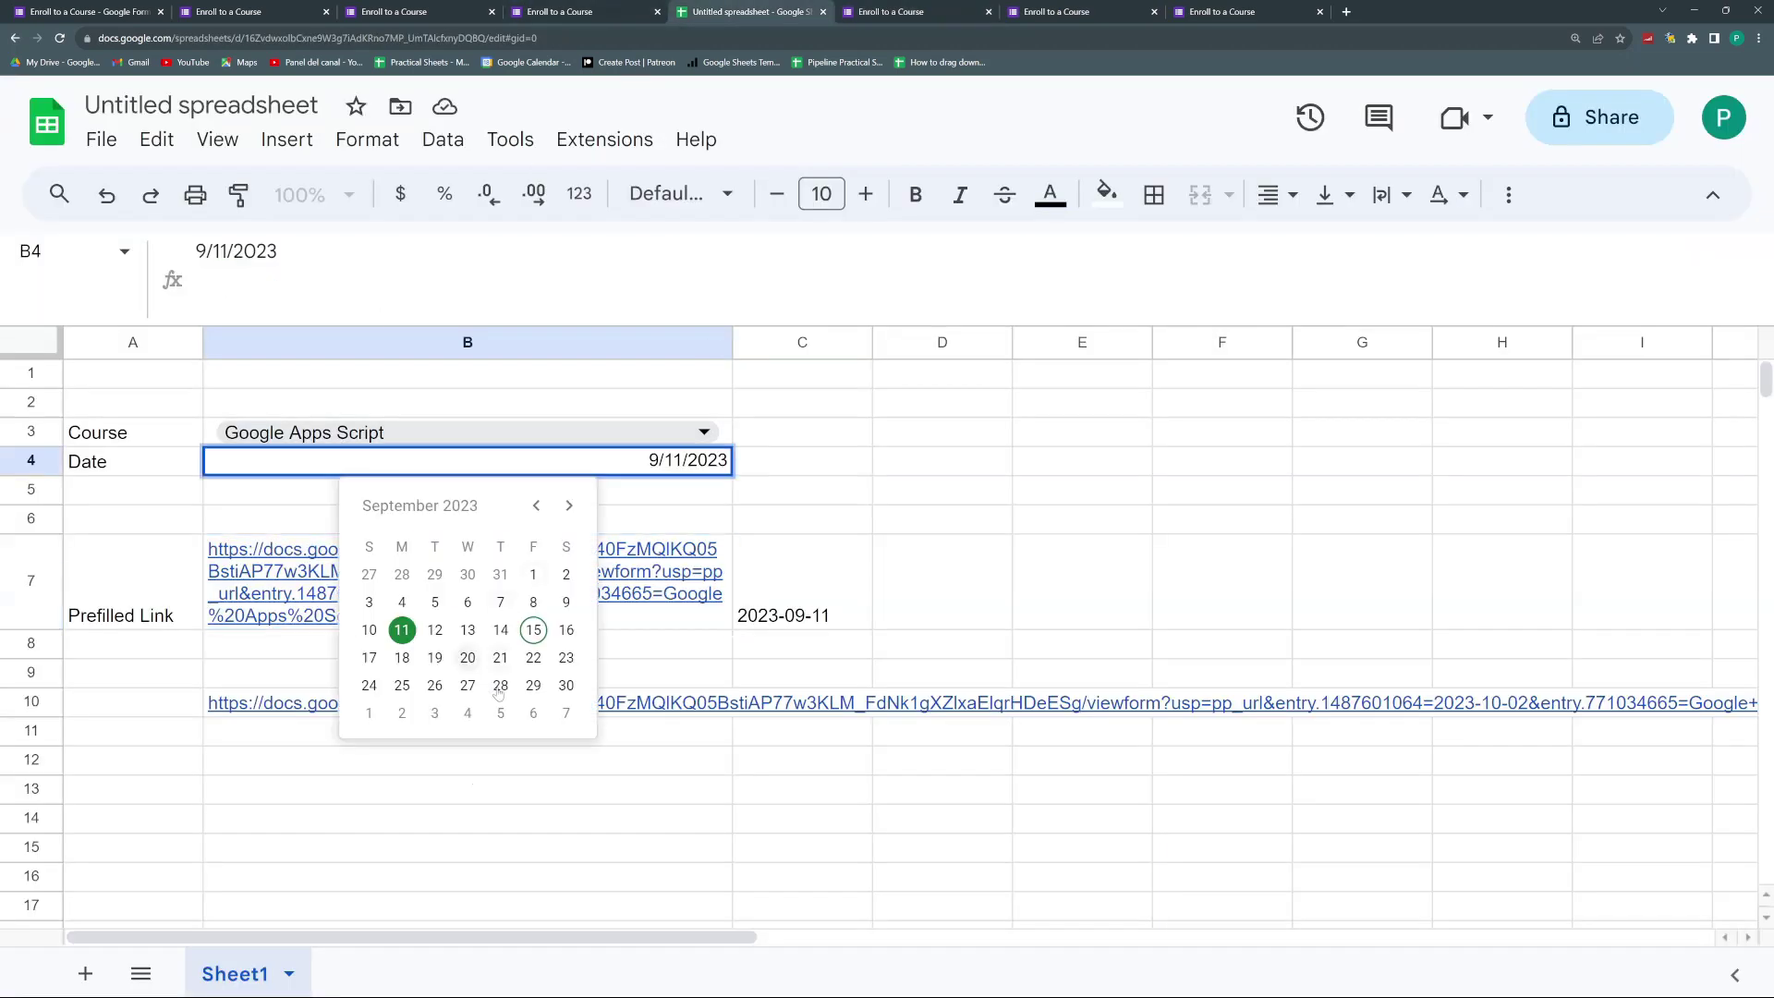
left_click(567, 684)
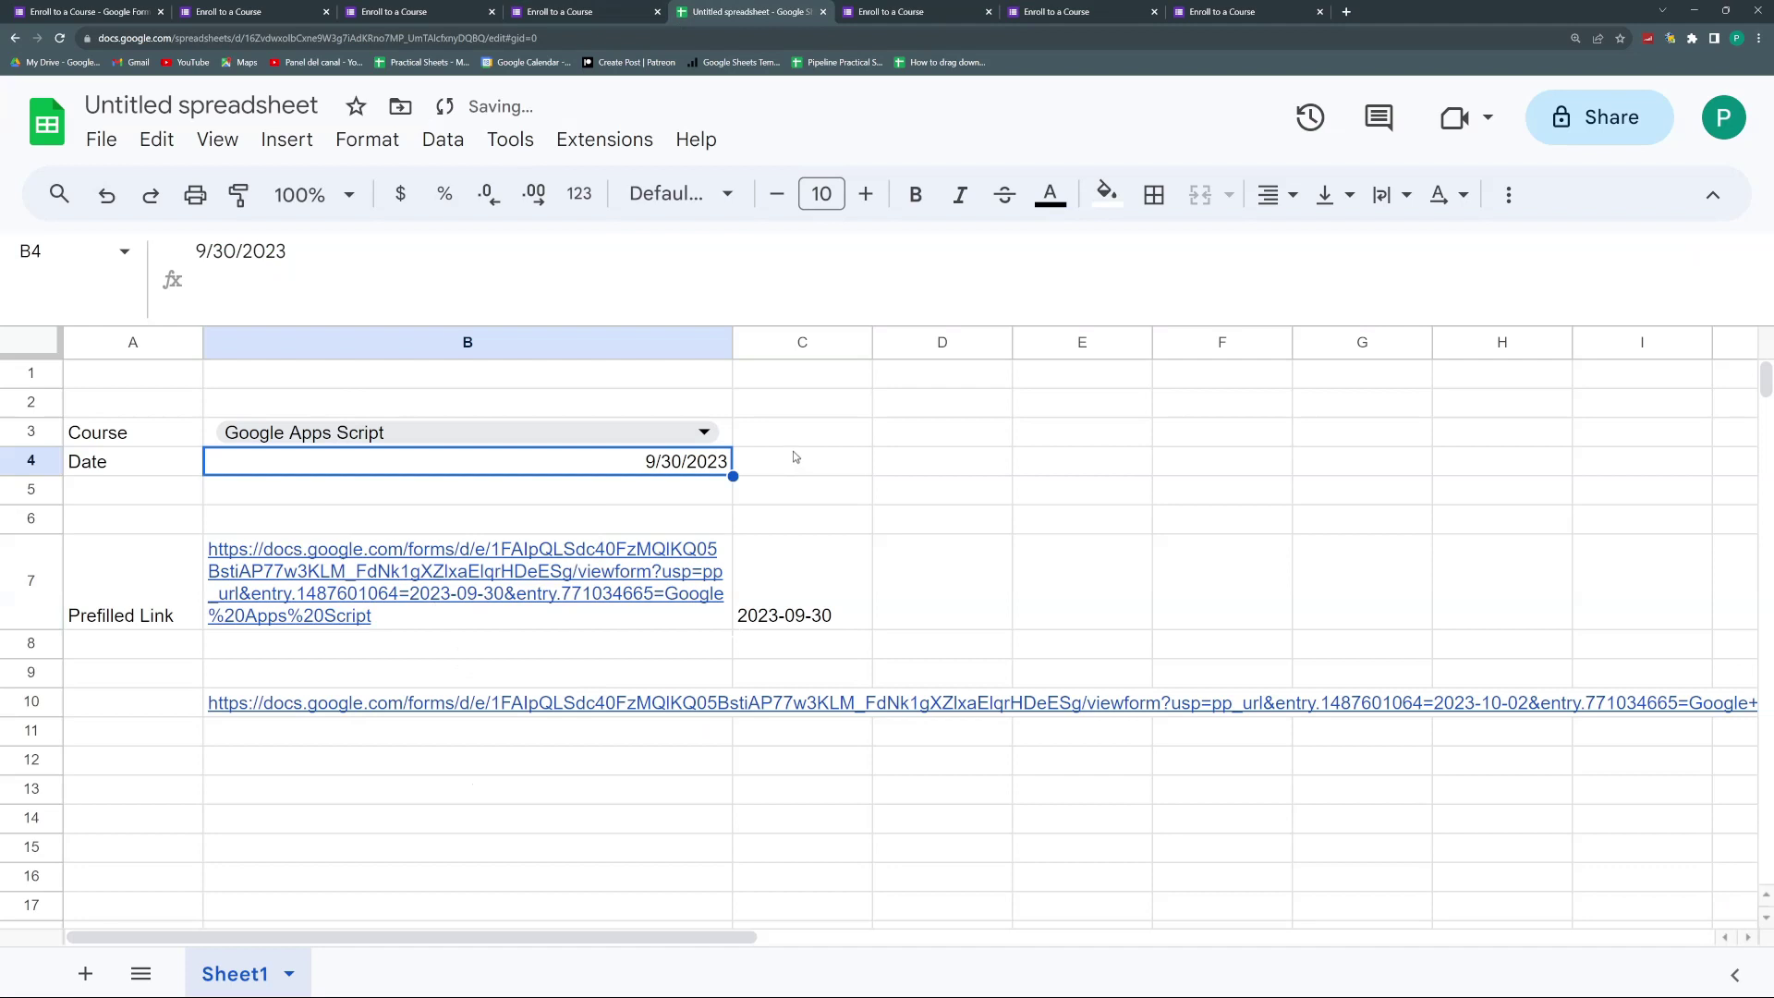
left_click(554, 600)
left_click(499, 655)
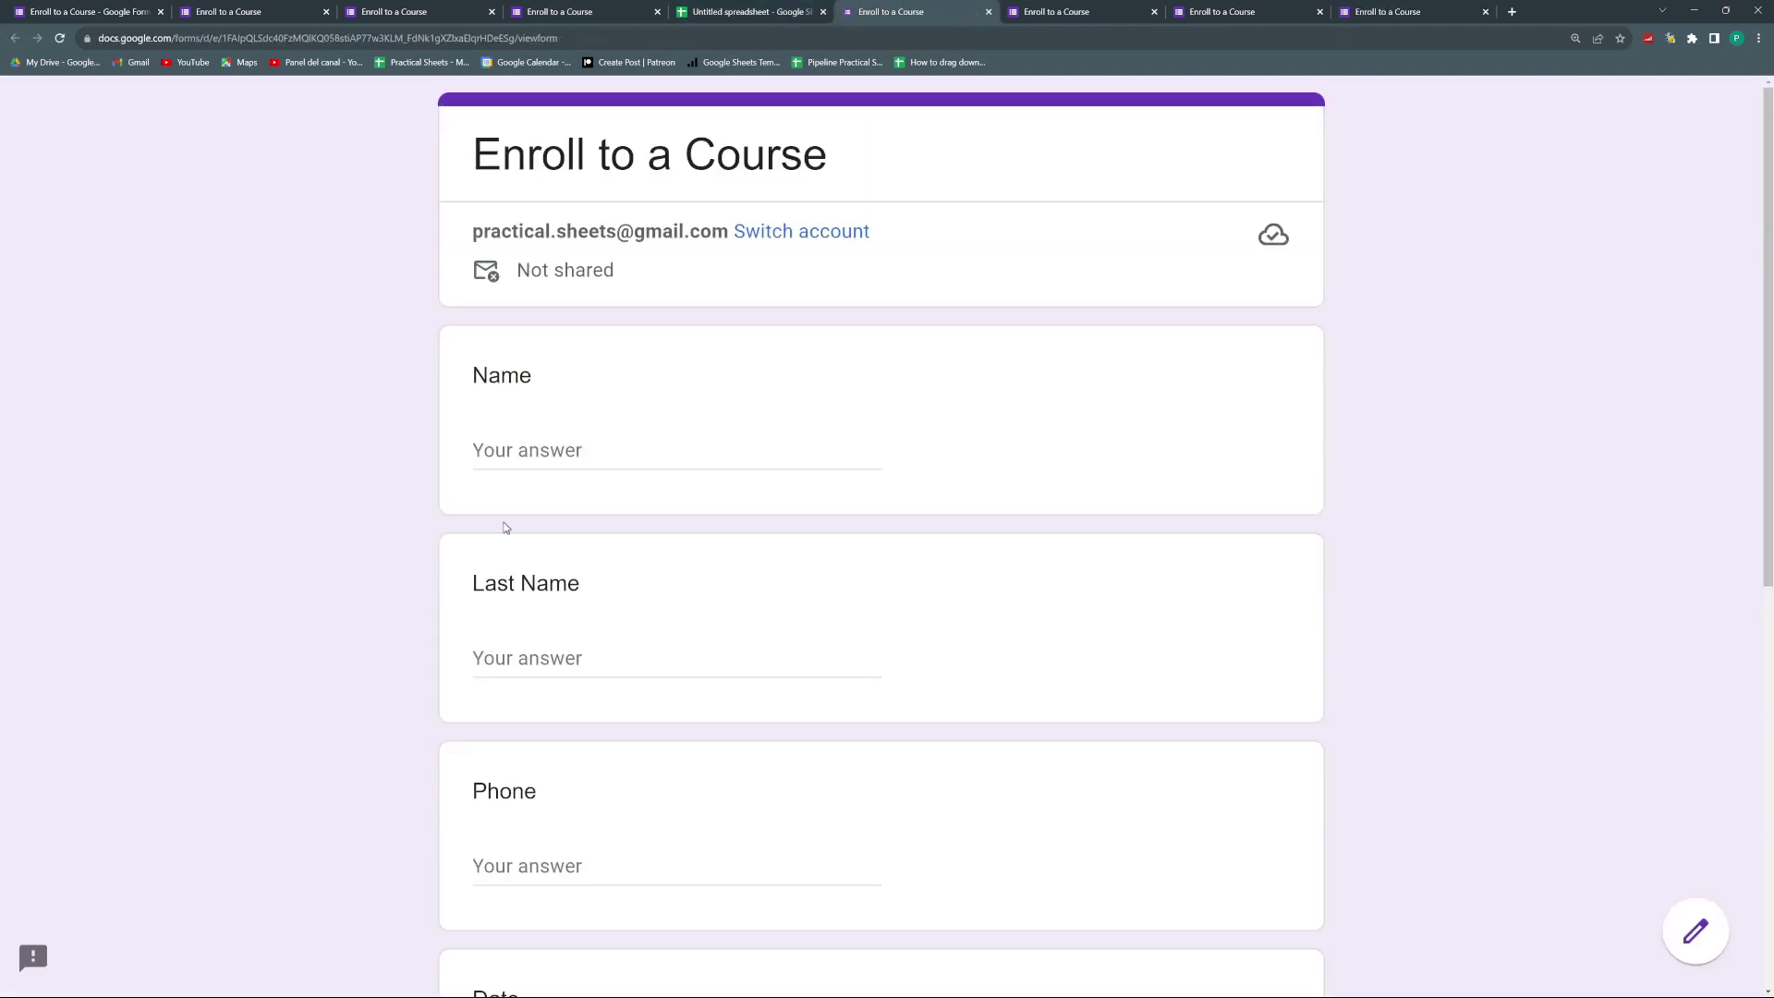
scroll(582, 569, "down", 5)
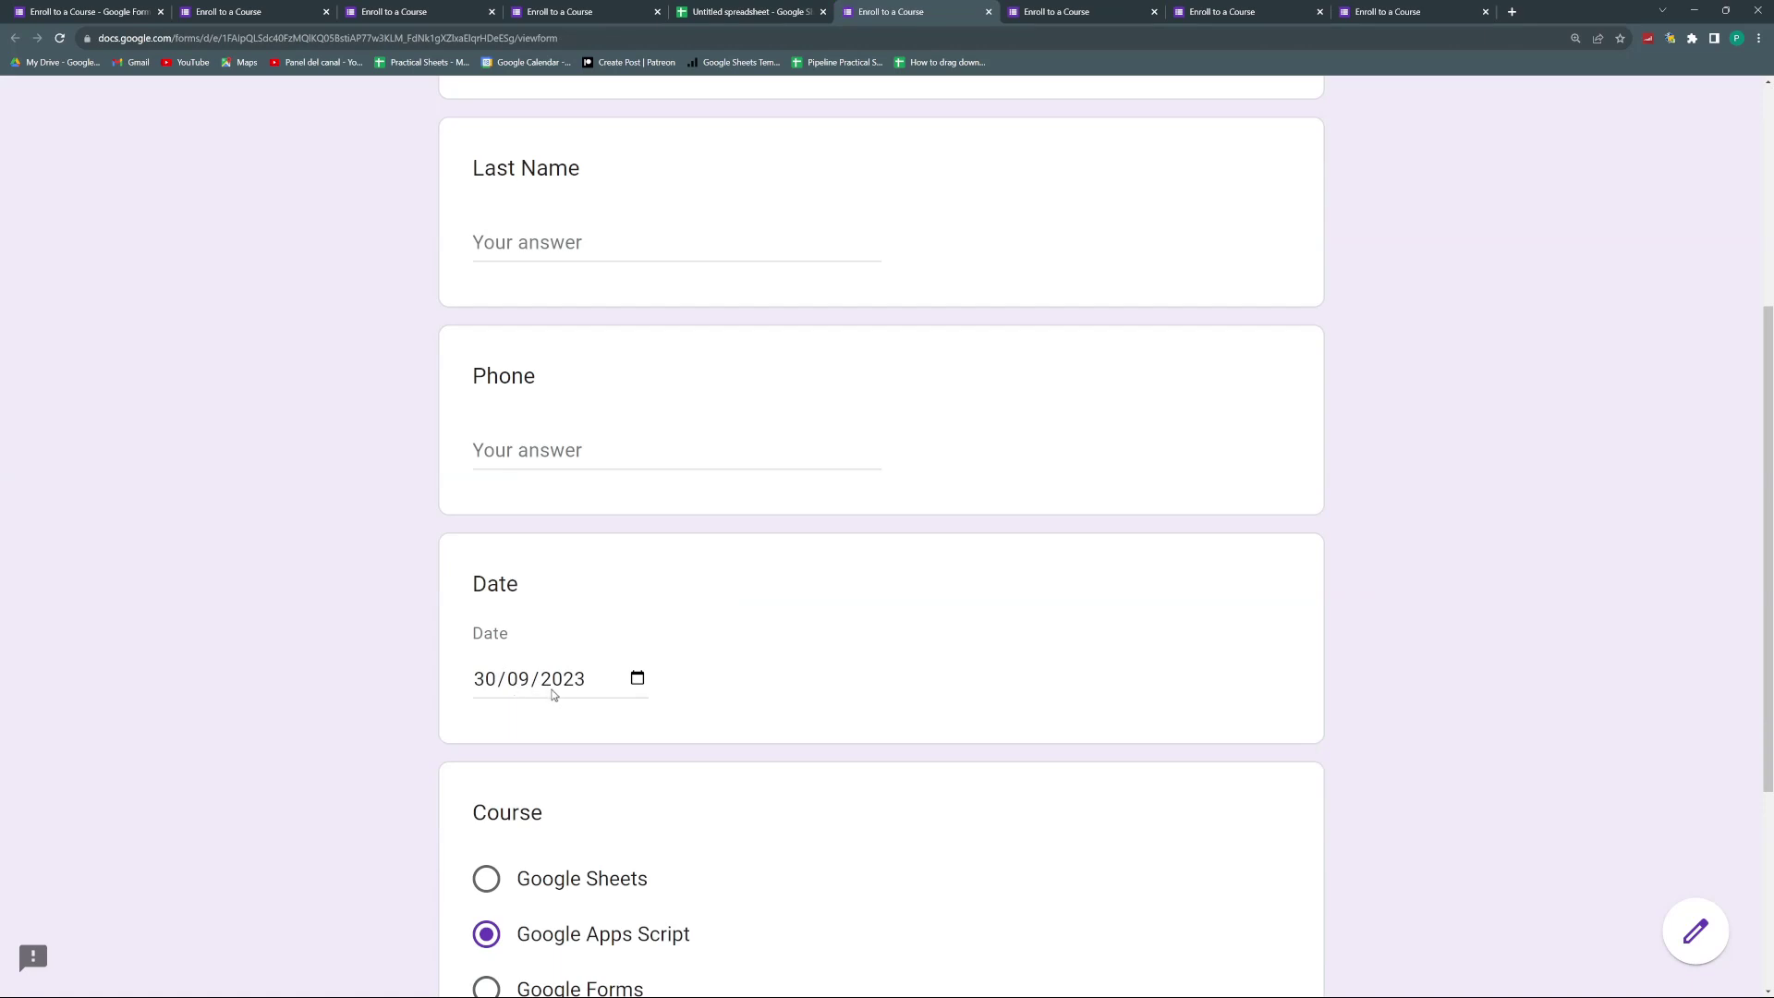
left_click(757, 11)
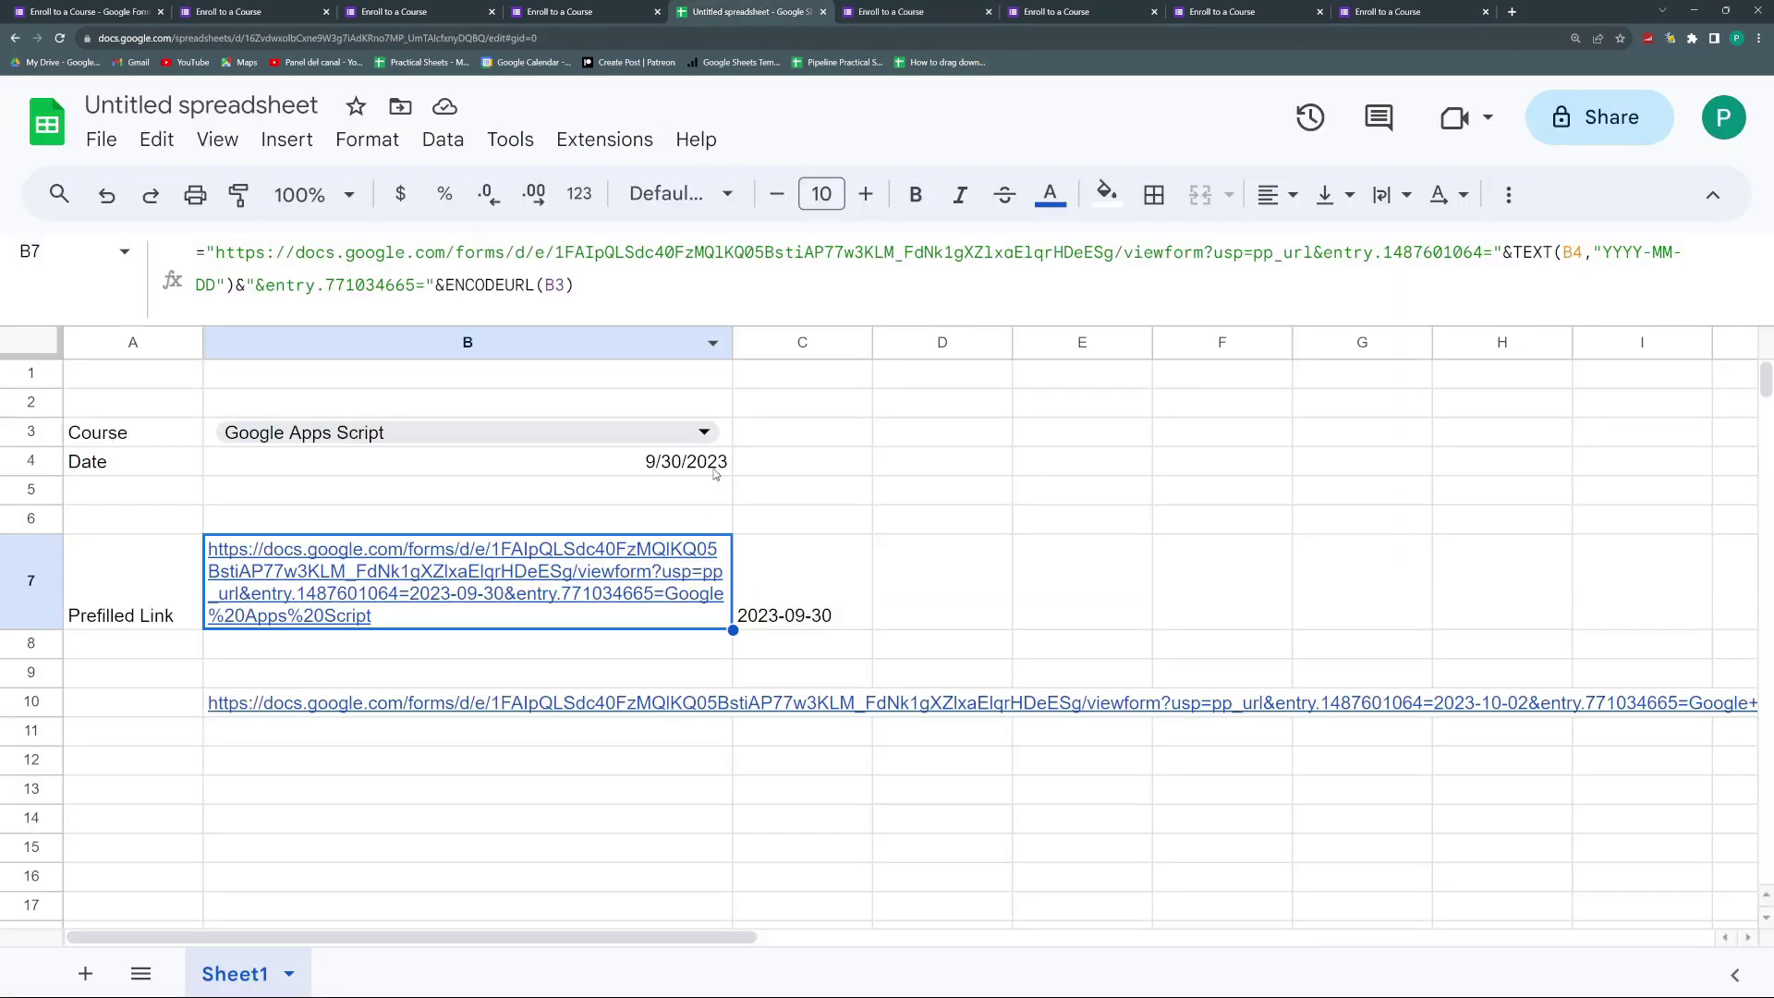
- Remove the sample URL from B10 and the TEXT test formula from C7, keeping B7's link
left_click(569, 541)
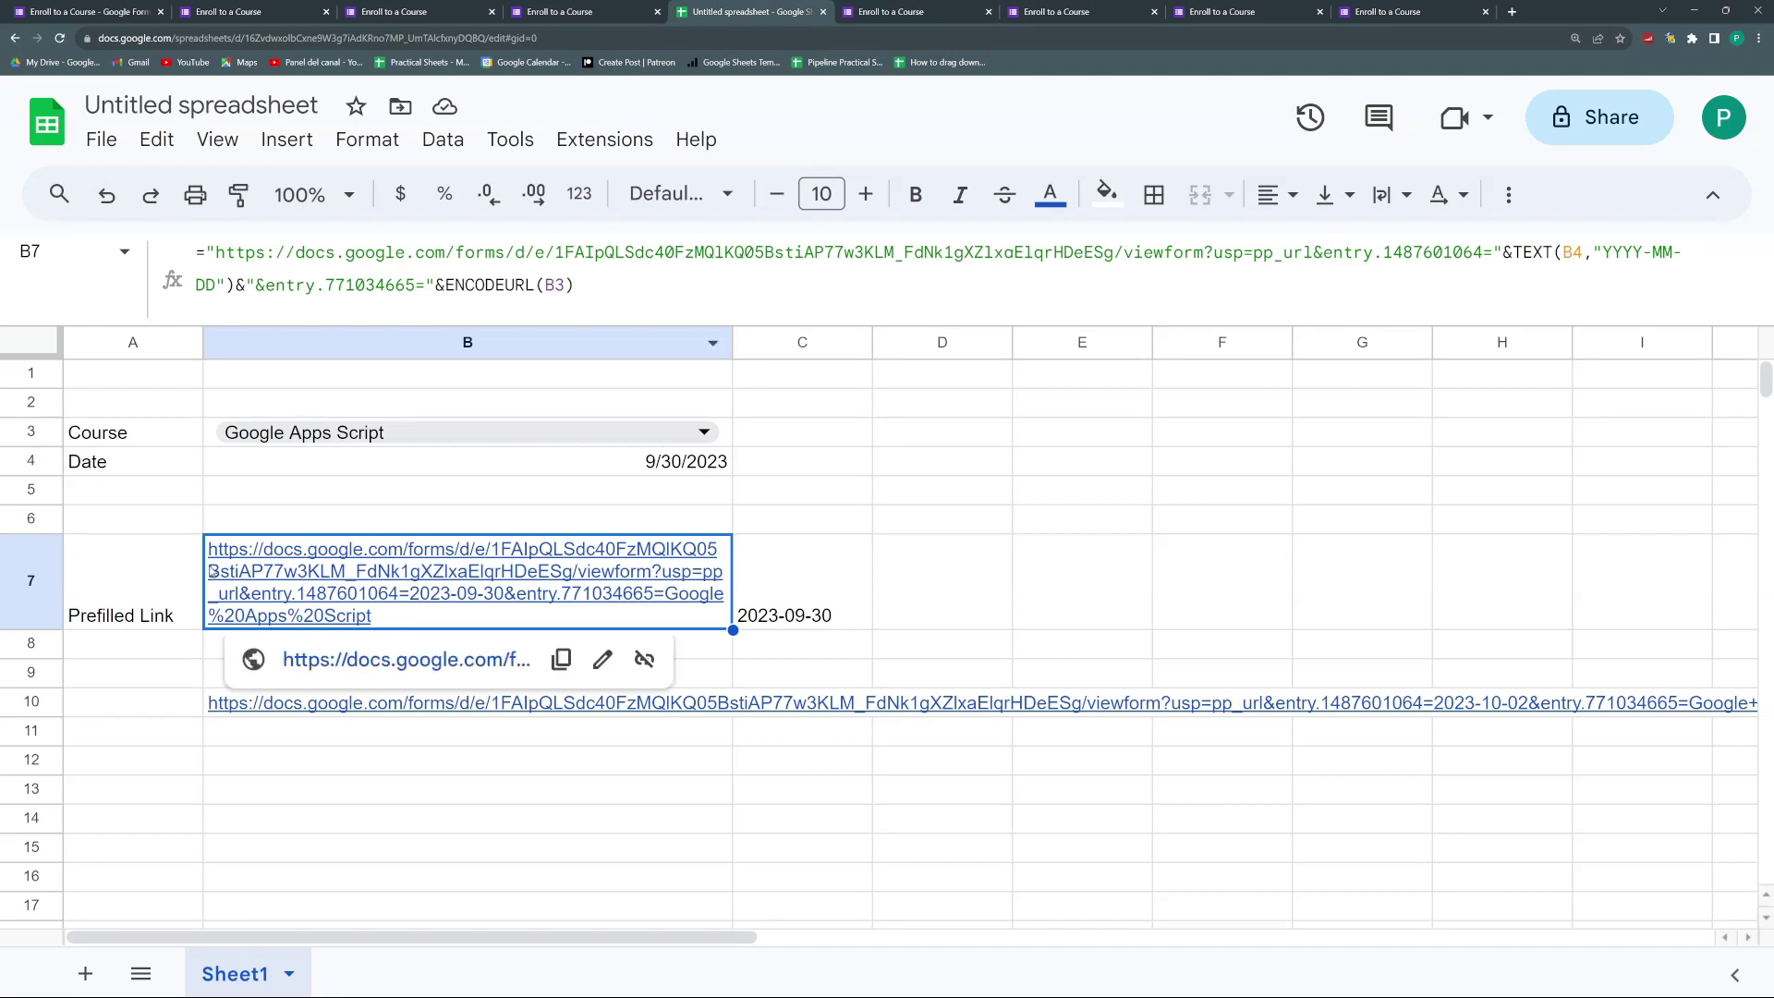
mouse_move(723, 712)
left_click(724, 707)
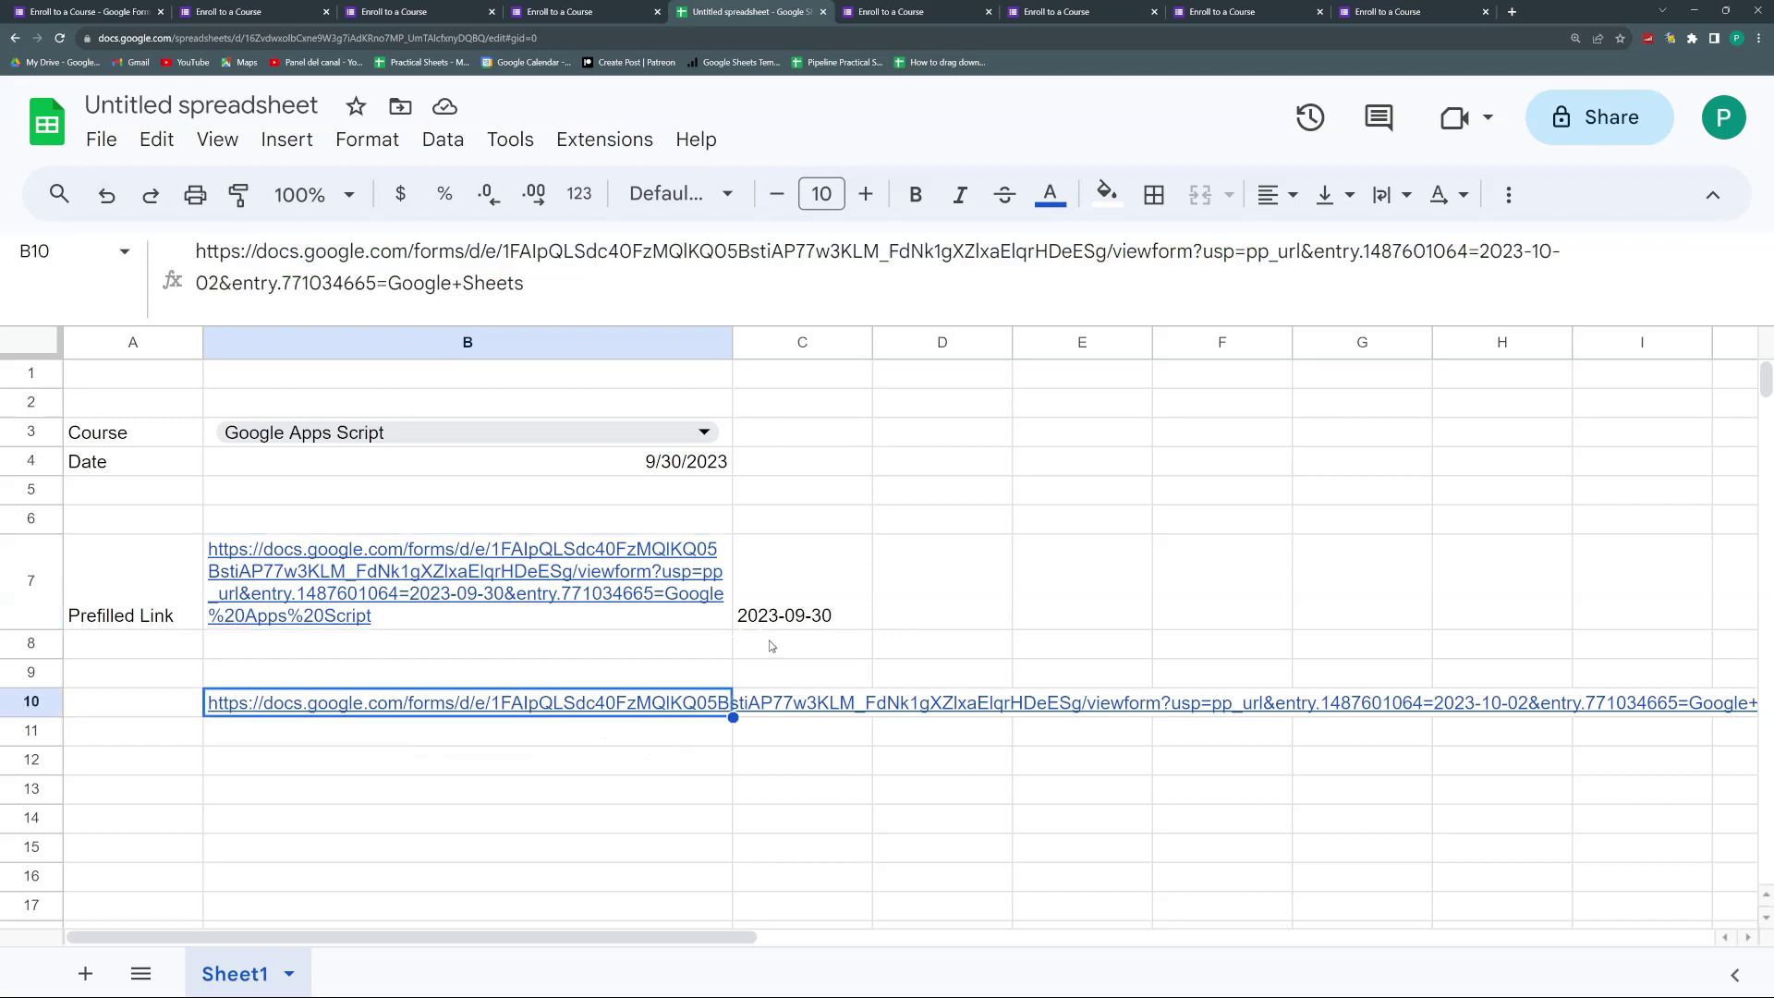
key("ctrl+z")
key("ctrl+z")
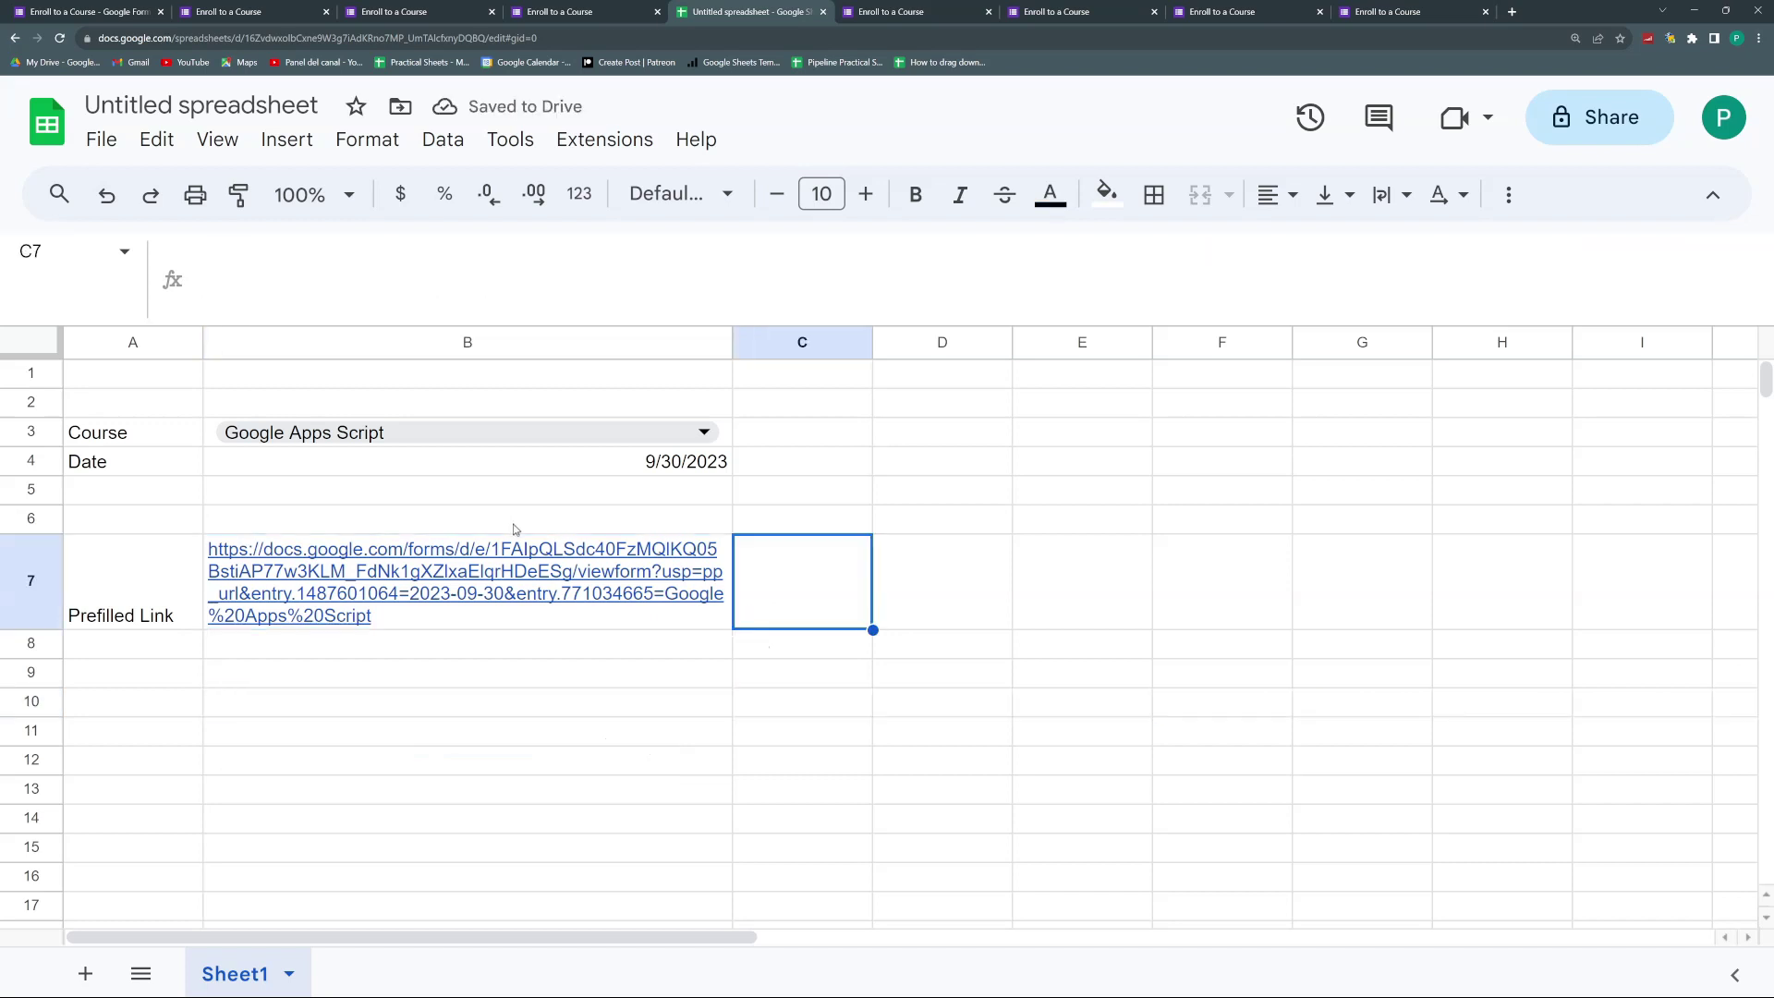
mouse_move(498, 544)
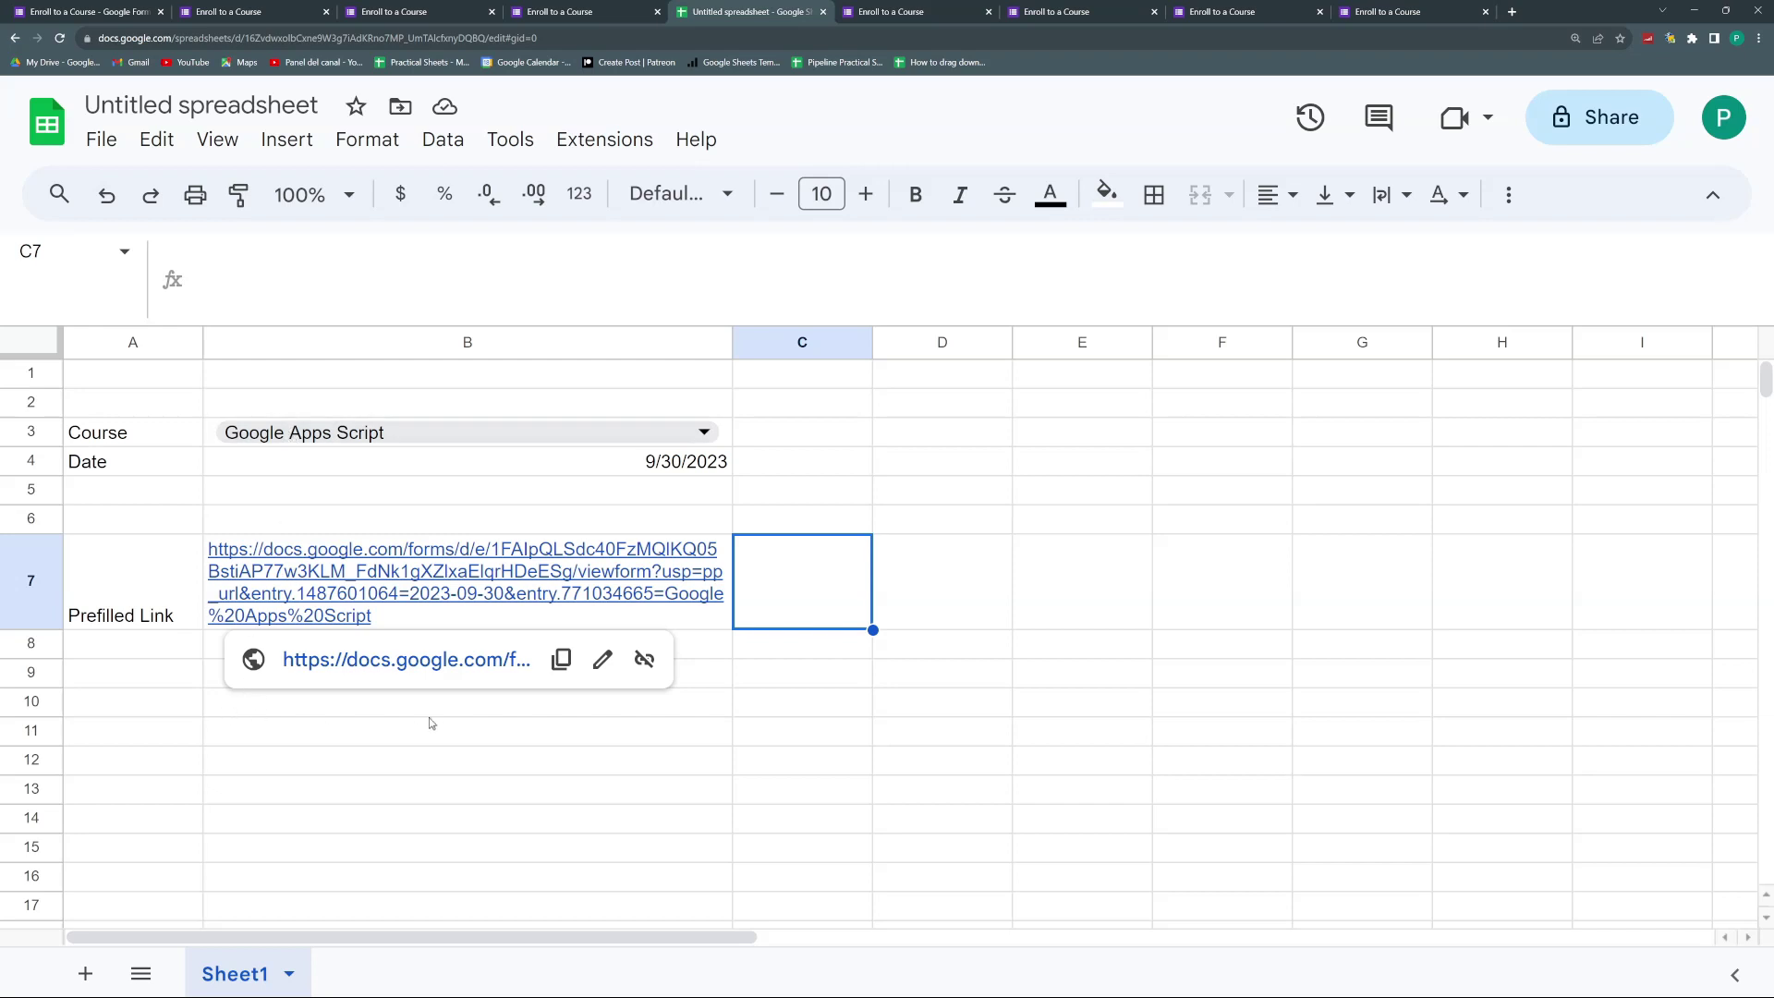
left_click(166, 714)
type("cOURSE")
key("Tab")
type("Date")
key("Tab")
type("PL")
key("Return")
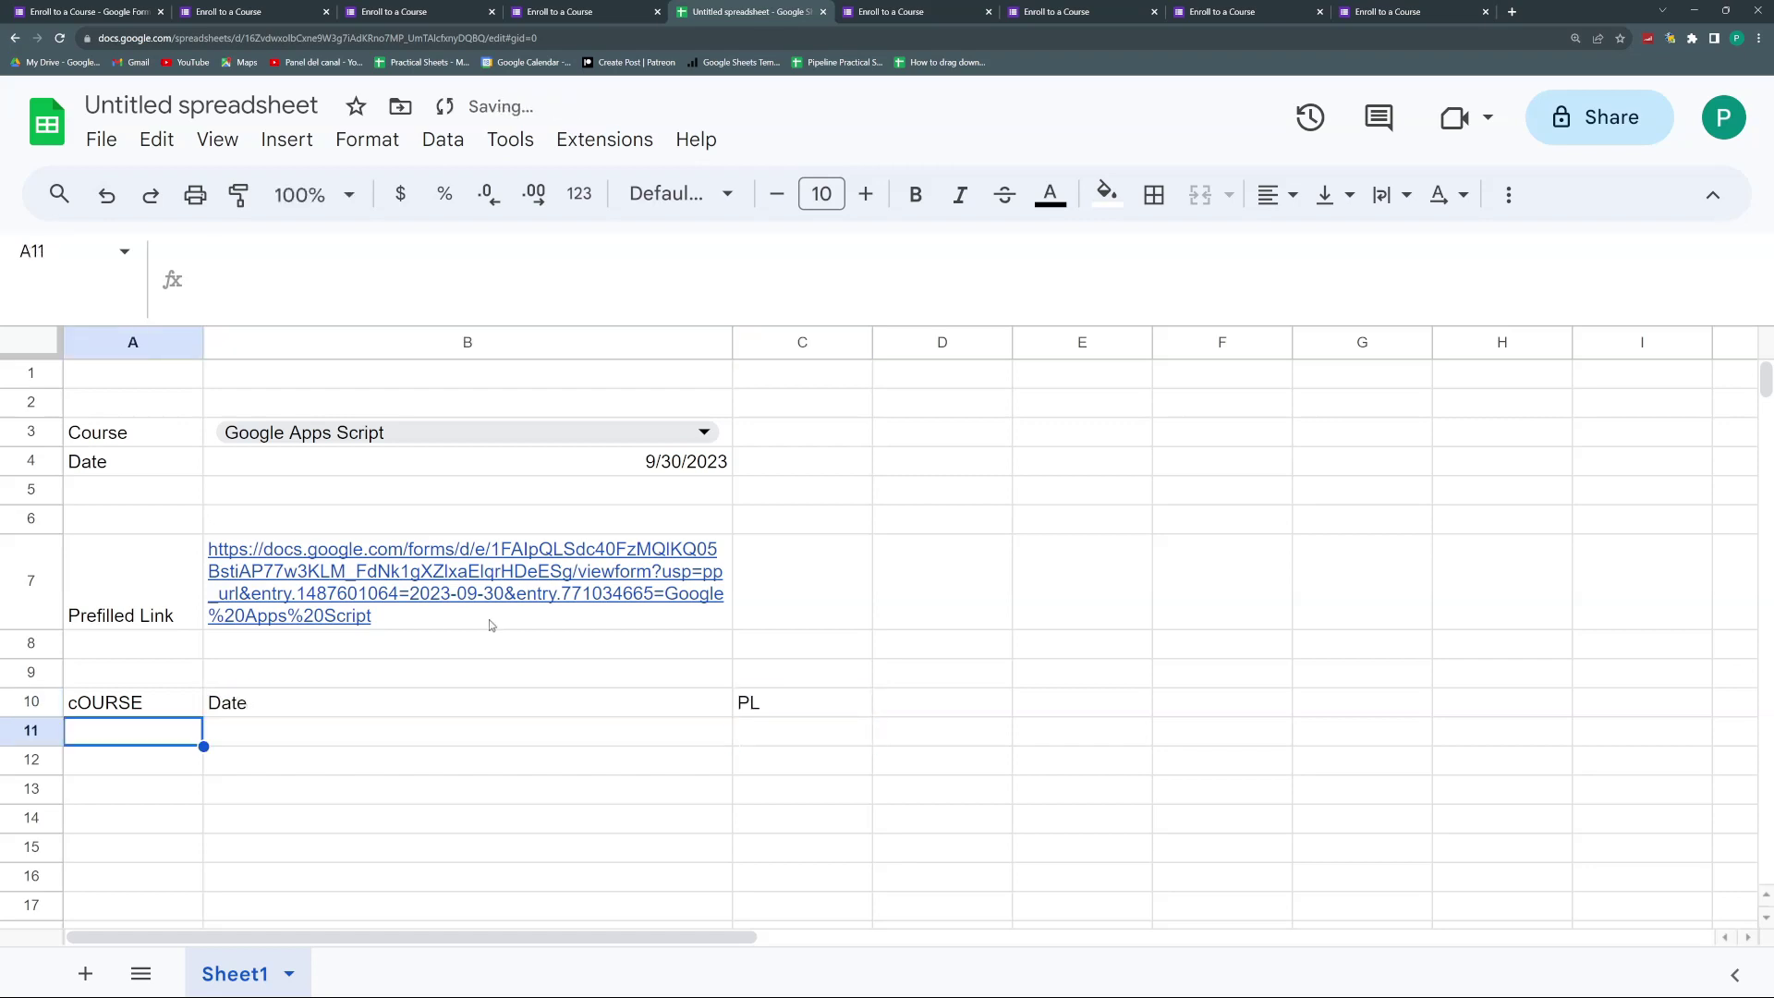
left_click_drag(805, 739, 803, 877)
scroll(802, 850, "down", 3)
scroll(802, 850, "up", 3)
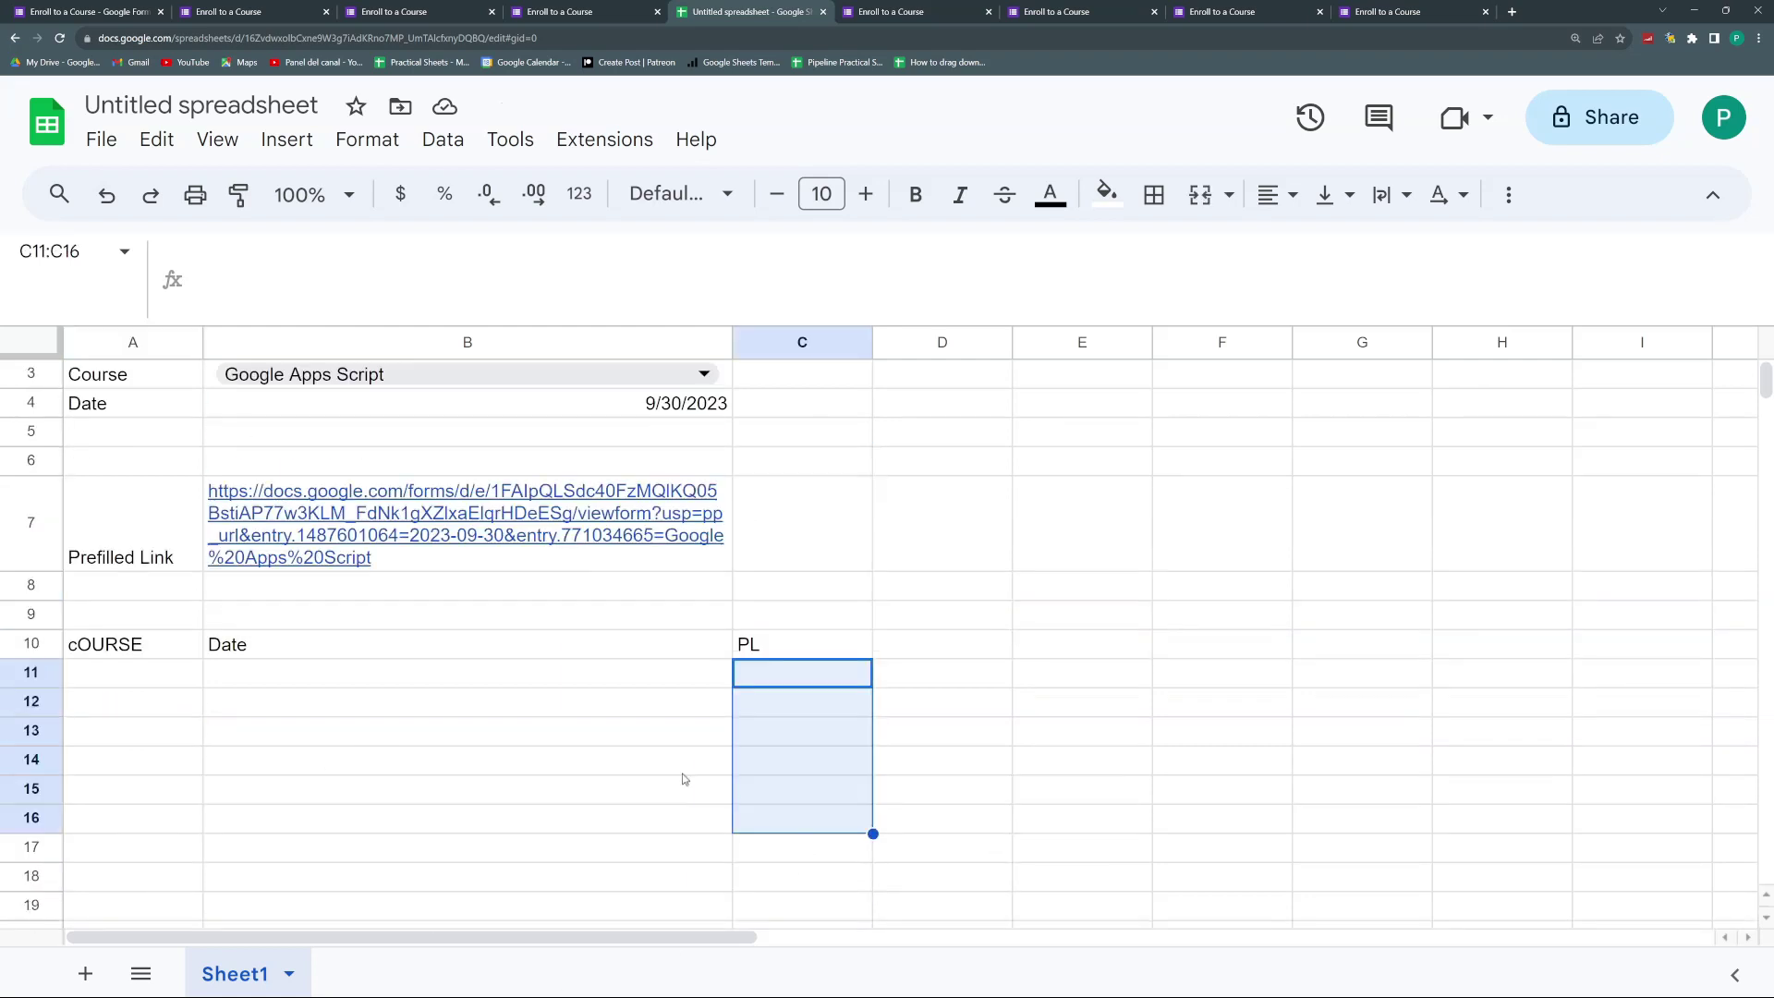
left_click(559, 380)
left_click_drag(561, 464, 773, 462)
left_click(778, 512)
left_click(611, 517)
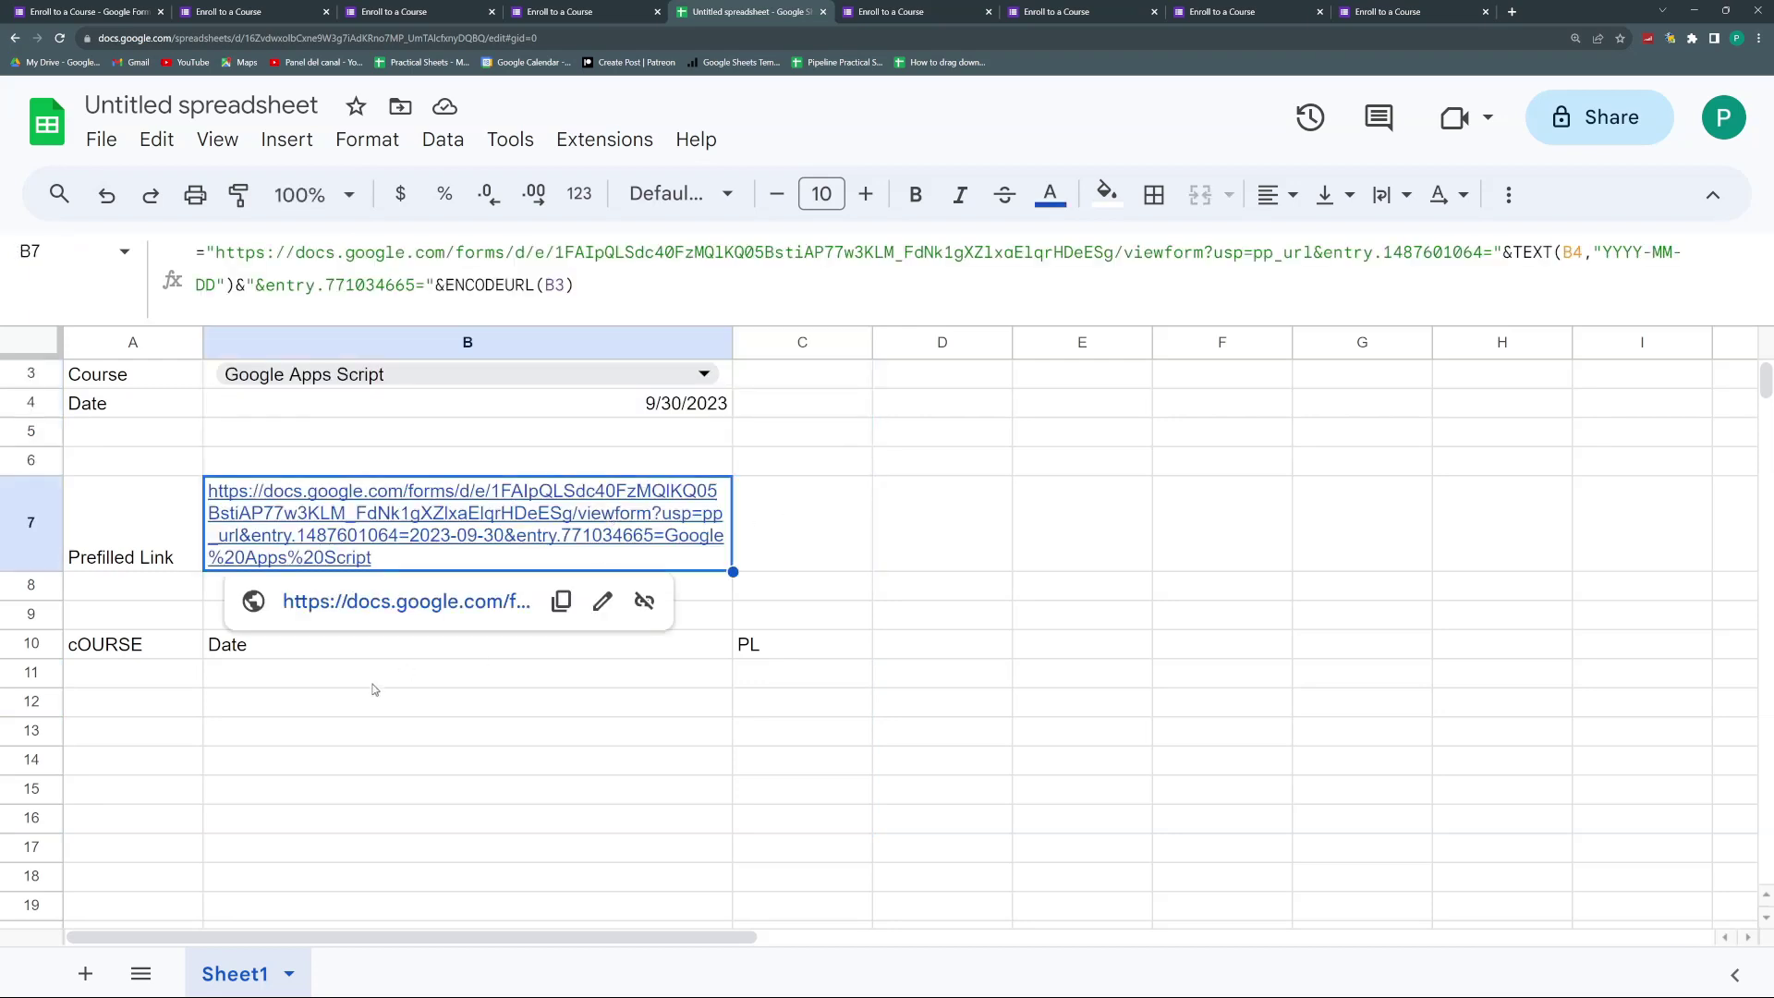
left_click_drag(138, 644, 792, 653)
key("Delete")
scroll(594, 718, "up", 1)
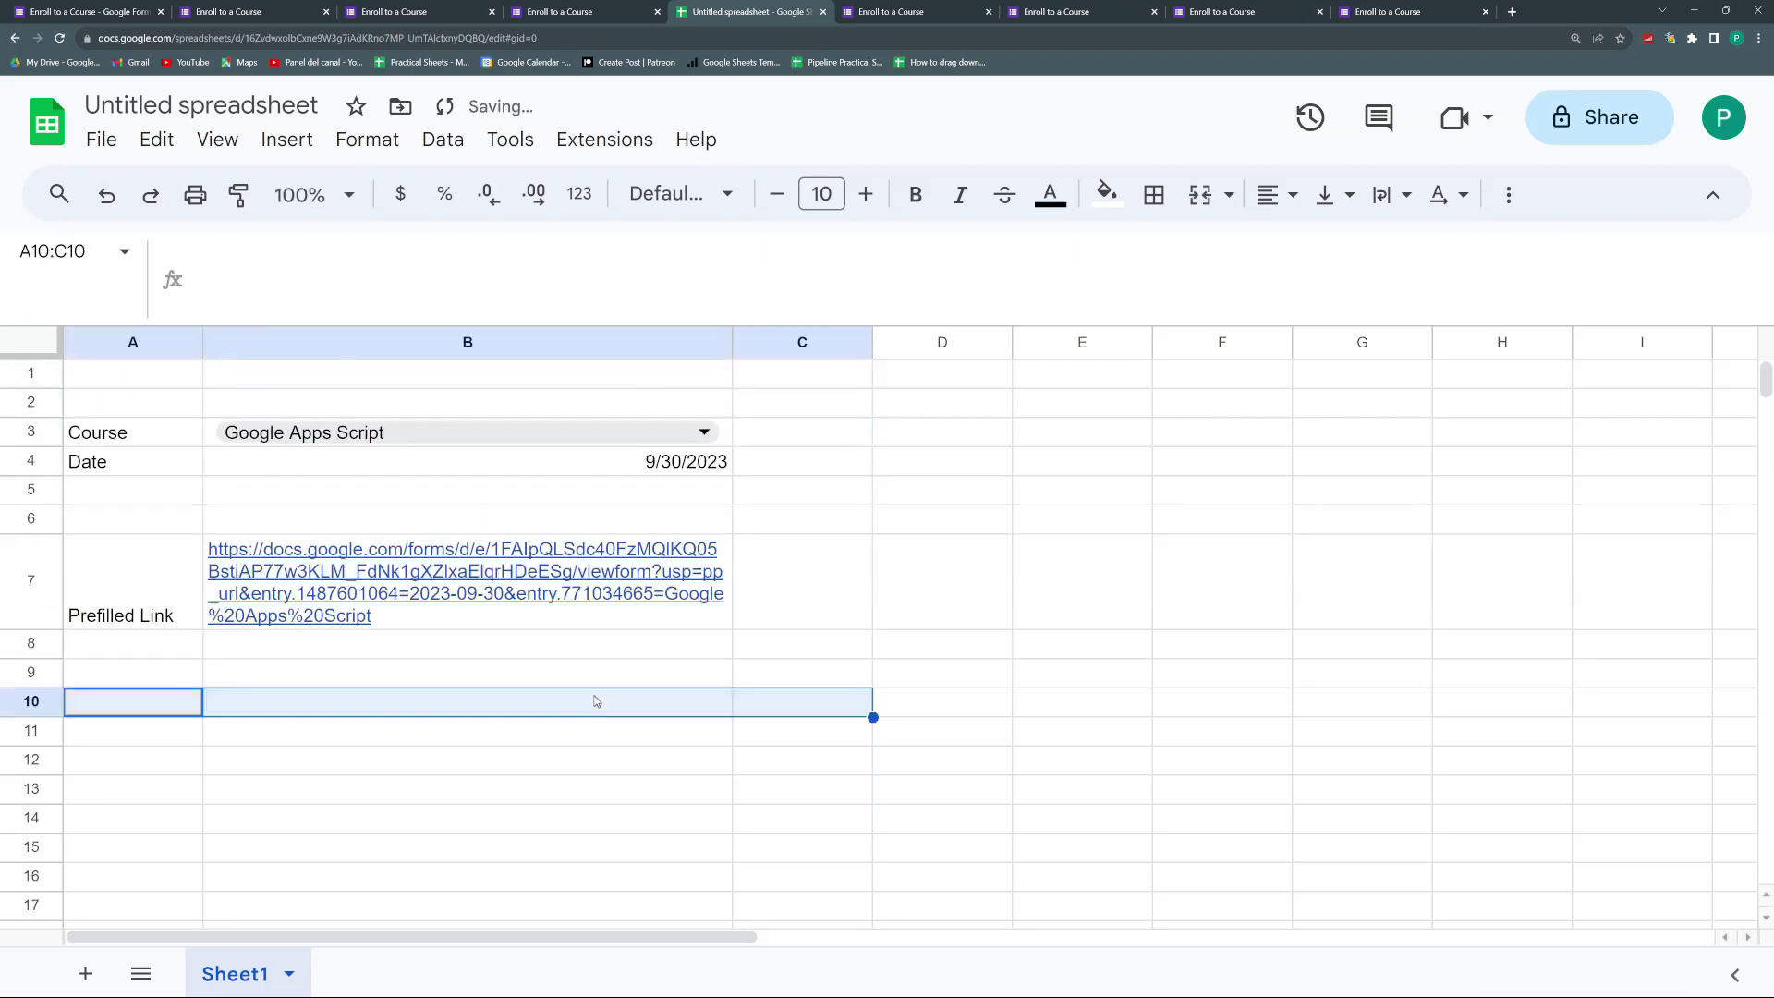